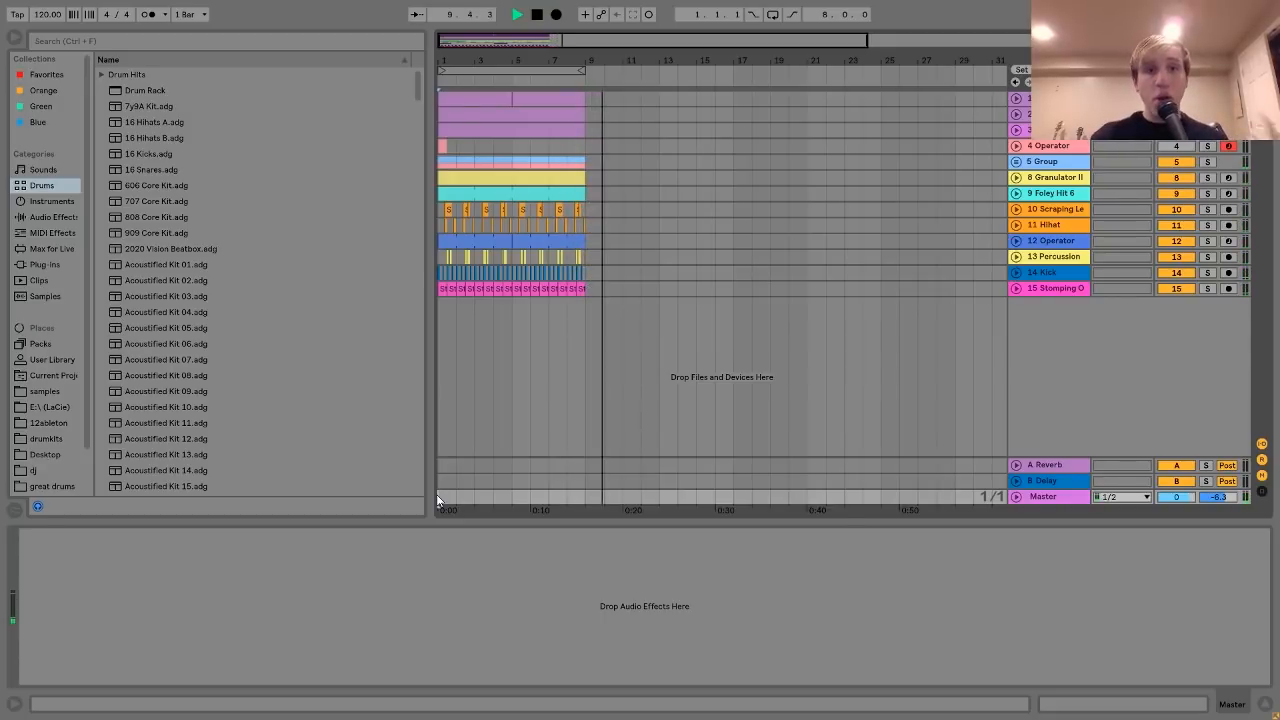
# Stop playback and look through the Desktop folder Jon Hopkins Tutorial 2 Files and its Foley Recordings, returning to the Drums category.
pyautogui.press('space')
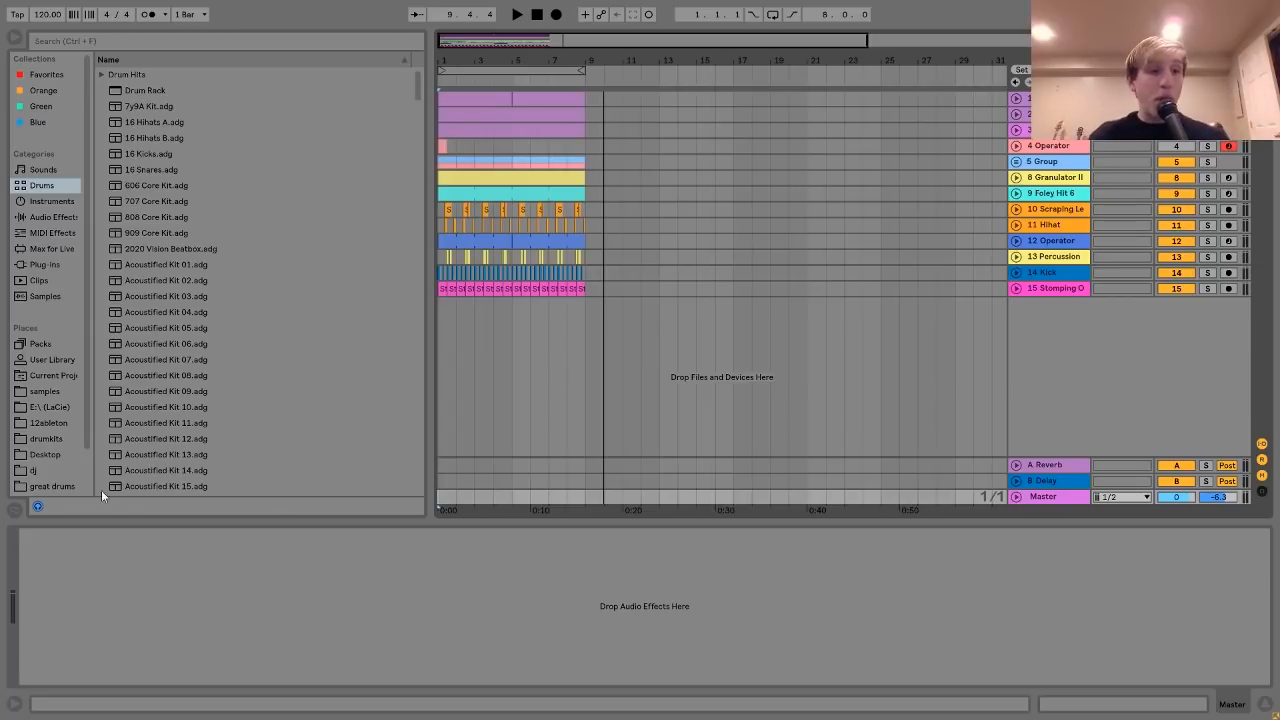
pyautogui.click(47, 455)
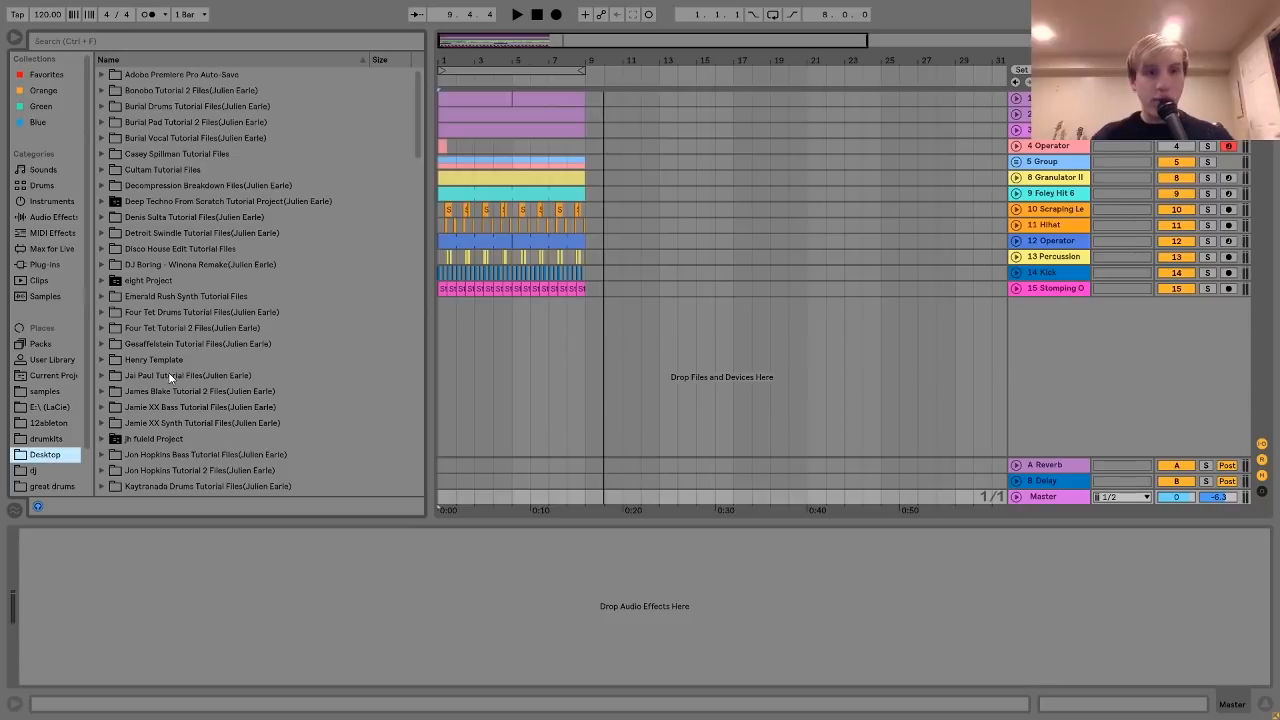
pyautogui.scroll(-5, 170, 377)
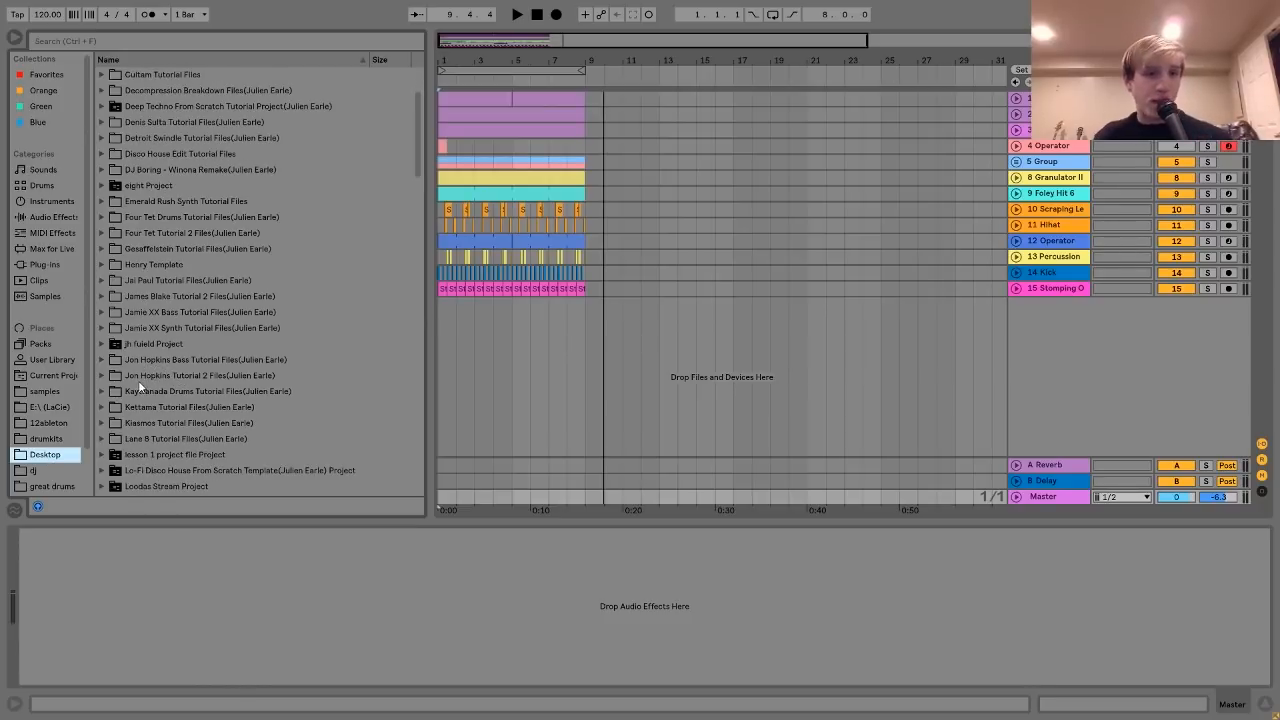
pyautogui.click(103, 376)
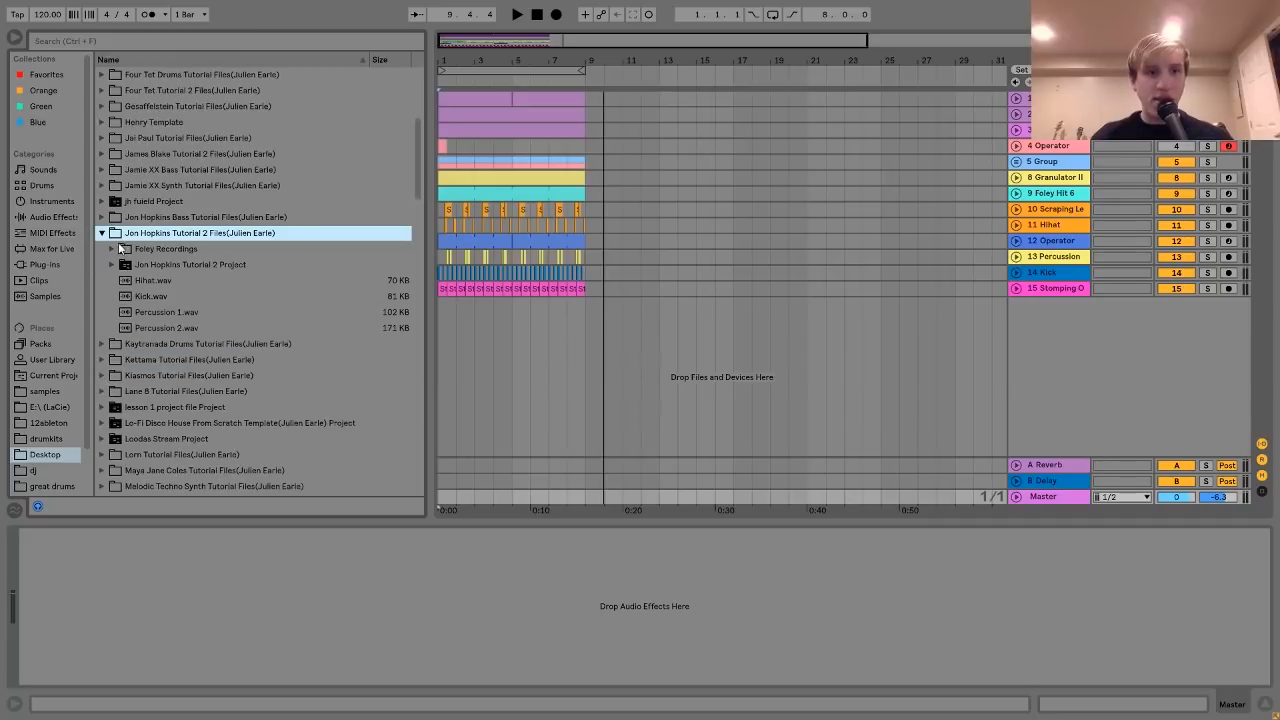
pyautogui.click(113, 249)
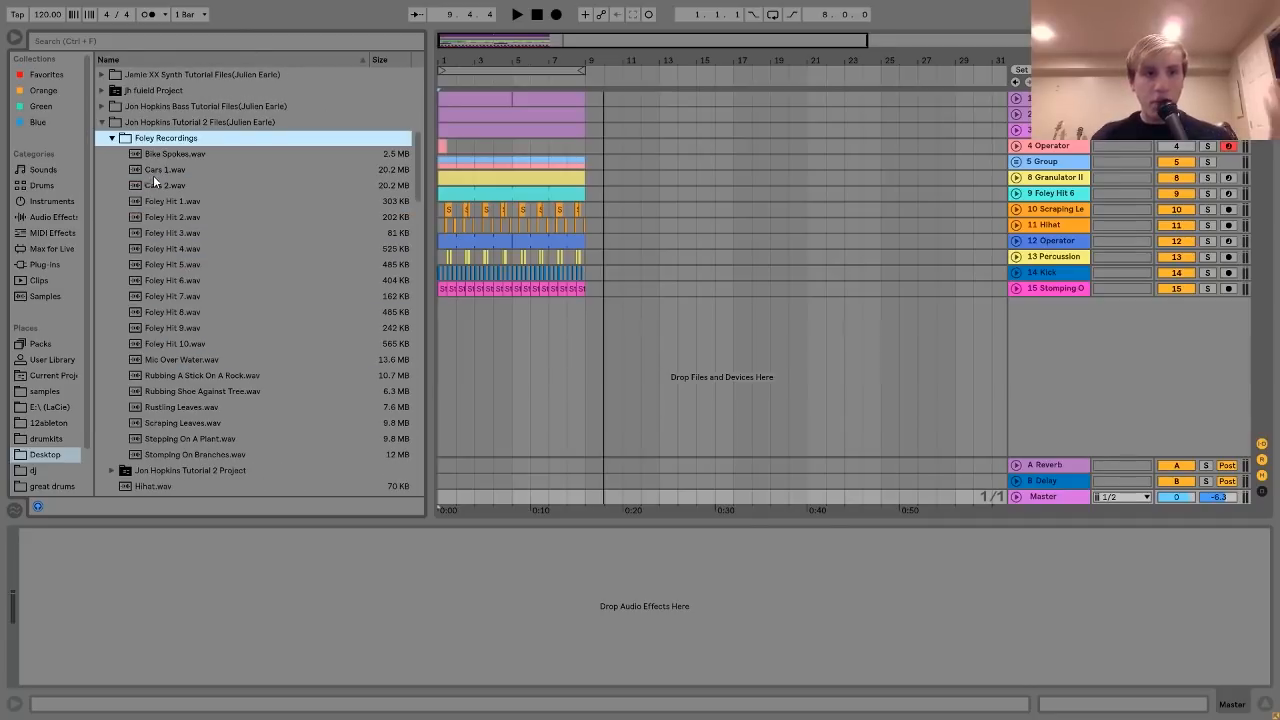
pyautogui.click(111, 139)
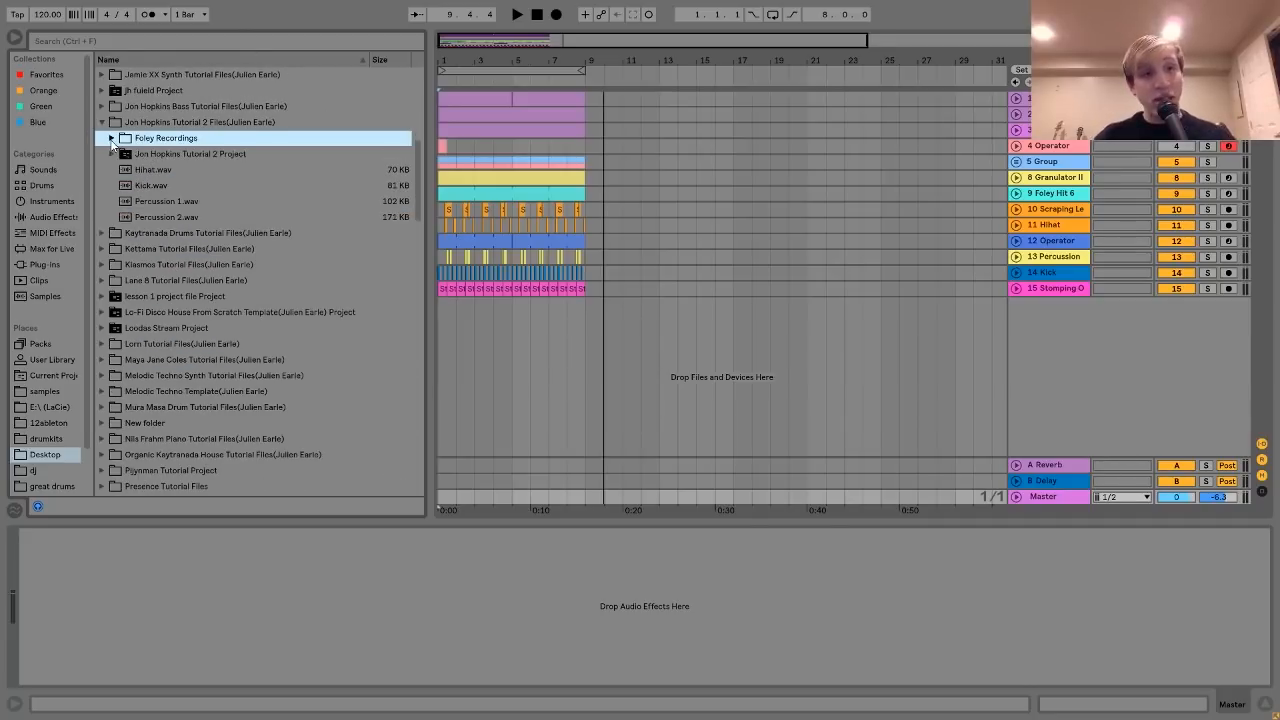
pyautogui.click(45, 186)
# Show the devices of the Analog track, unfold the track and play its clip.
pyautogui.click(480, 128)
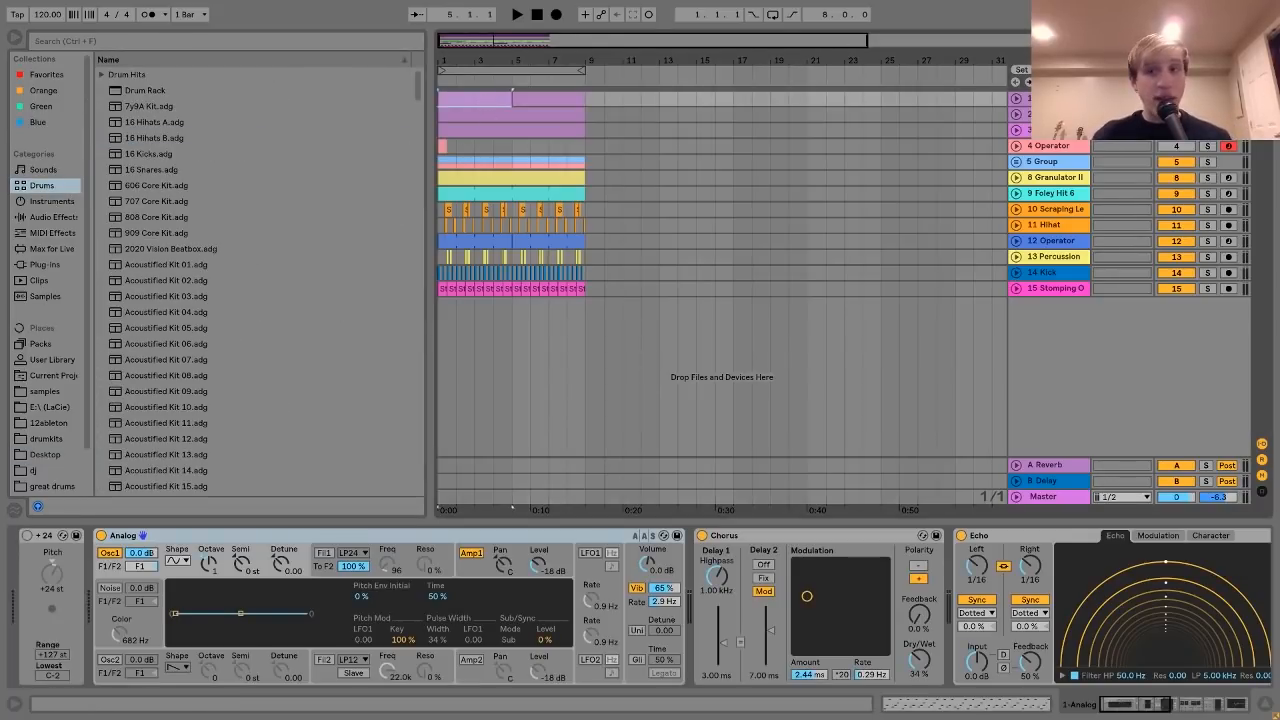
pyautogui.click(1016, 100)
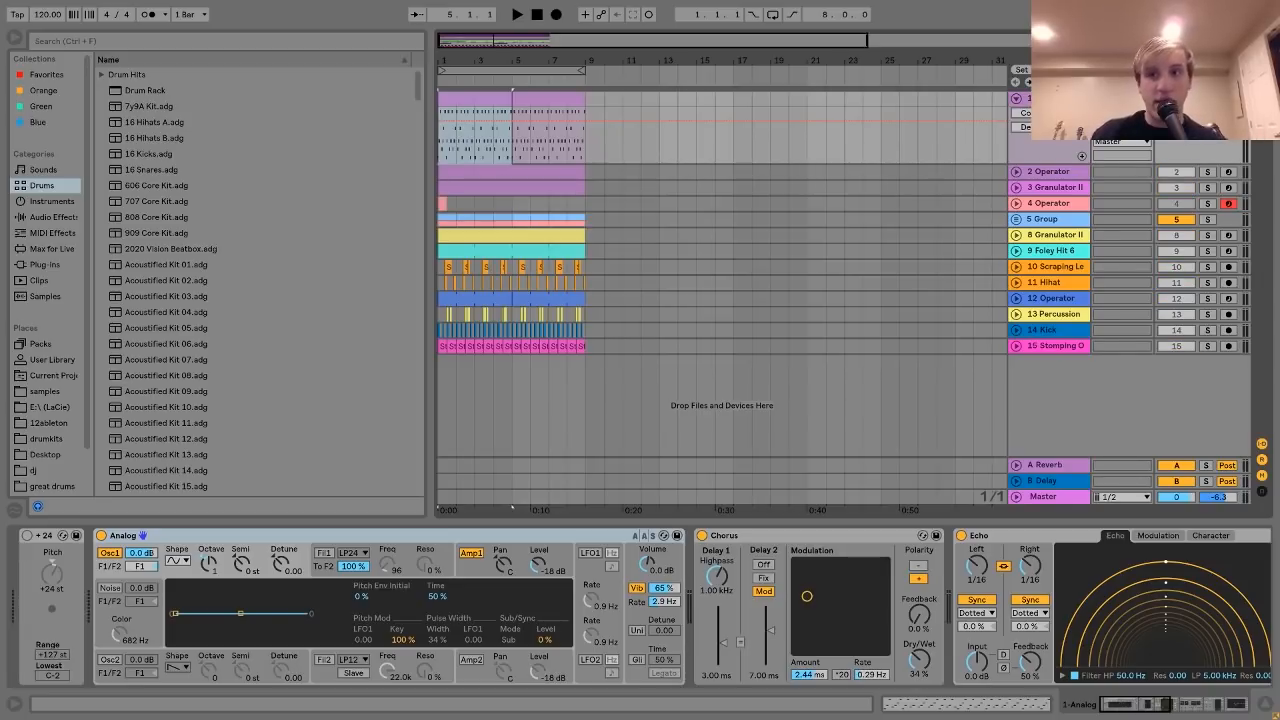
pyautogui.press('space')
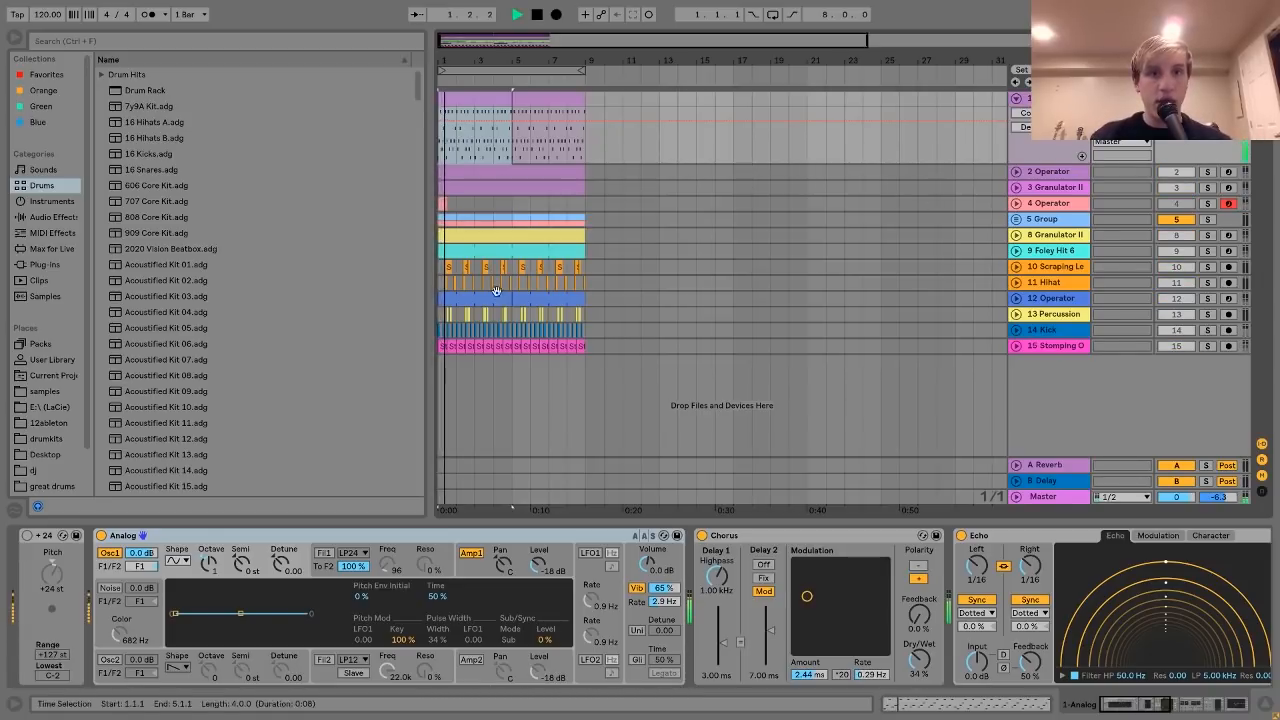
# Delete the Pitch device in front of Analog during playback and stop playback.
pyautogui.click(40, 536)
pyautogui.press('Delete')
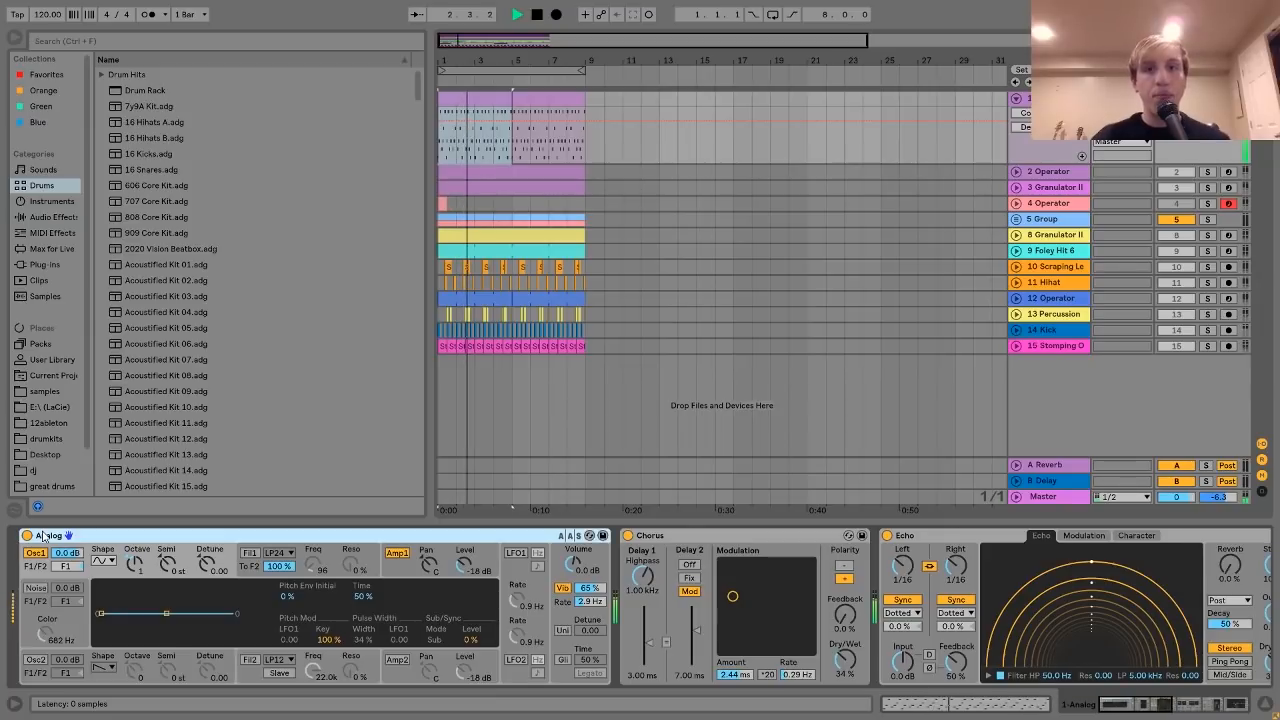
pyautogui.press('space')
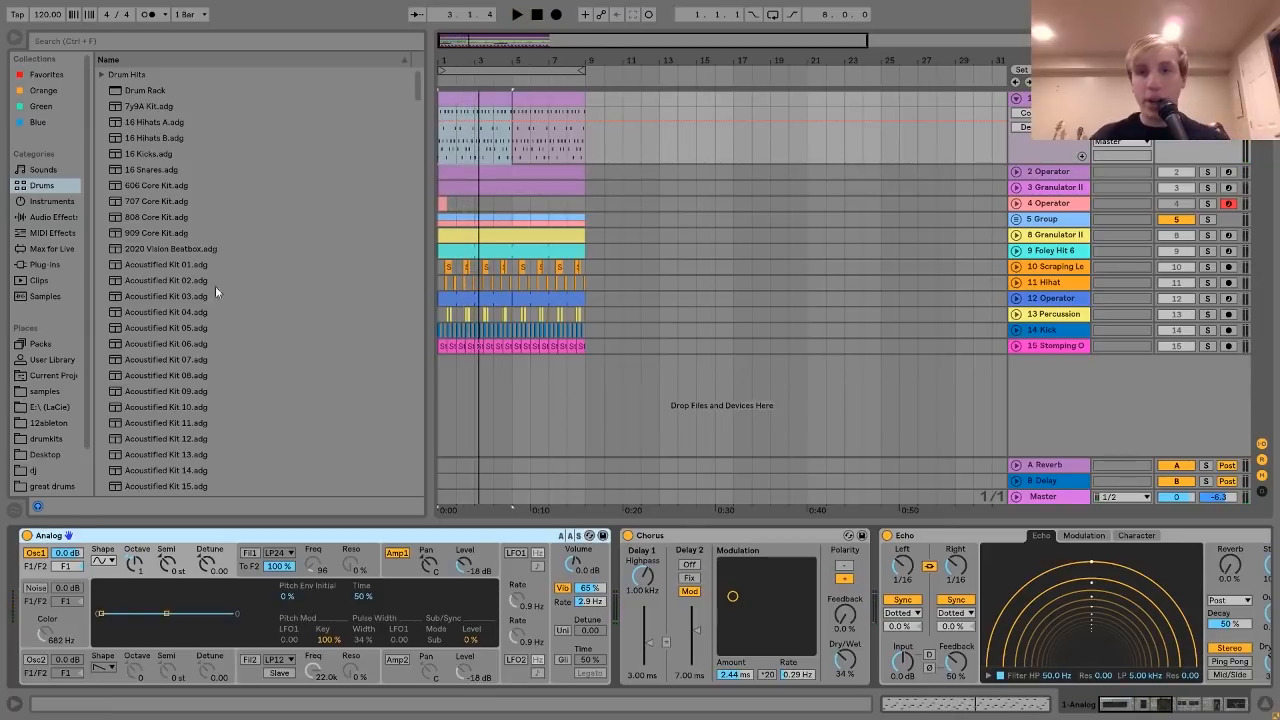
# Look over the Analog track's effect chain and review its clip's MIDI notes during playback.
pyautogui.hscroll(8, 766, 560)
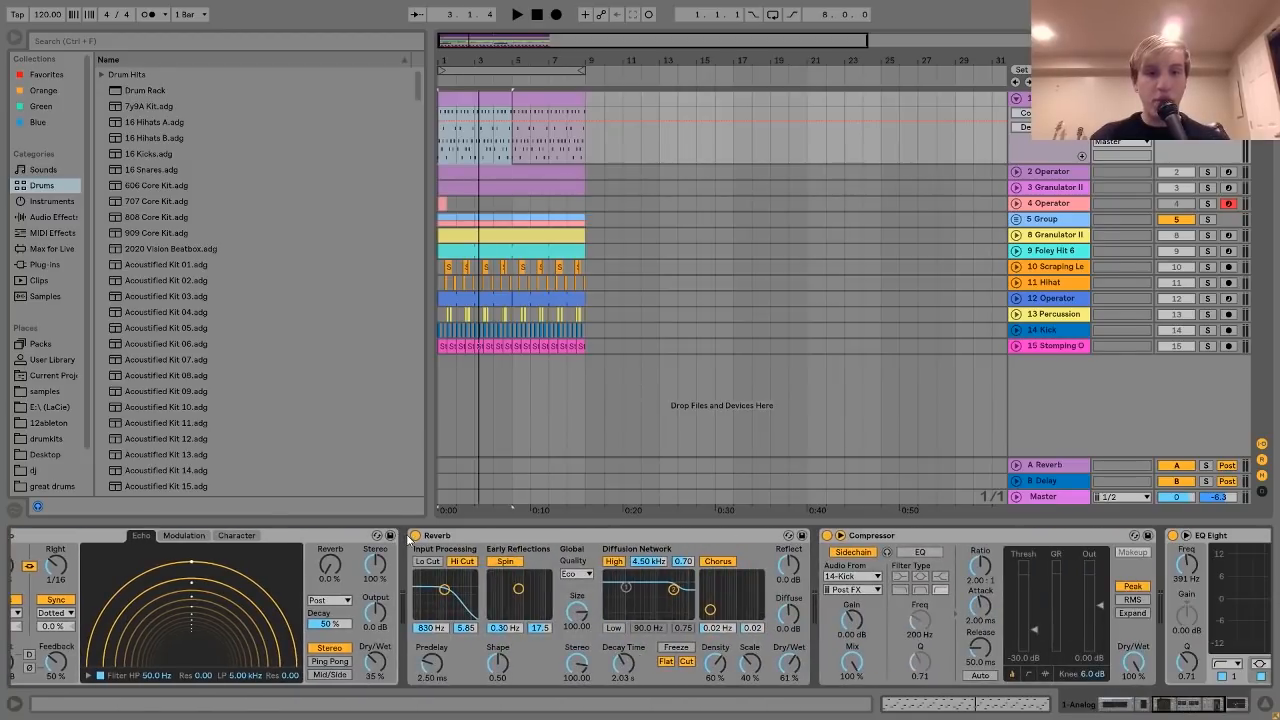
pyautogui.hscroll(-8, 409, 540)
pyautogui.hscroll(-5, 424, 538)
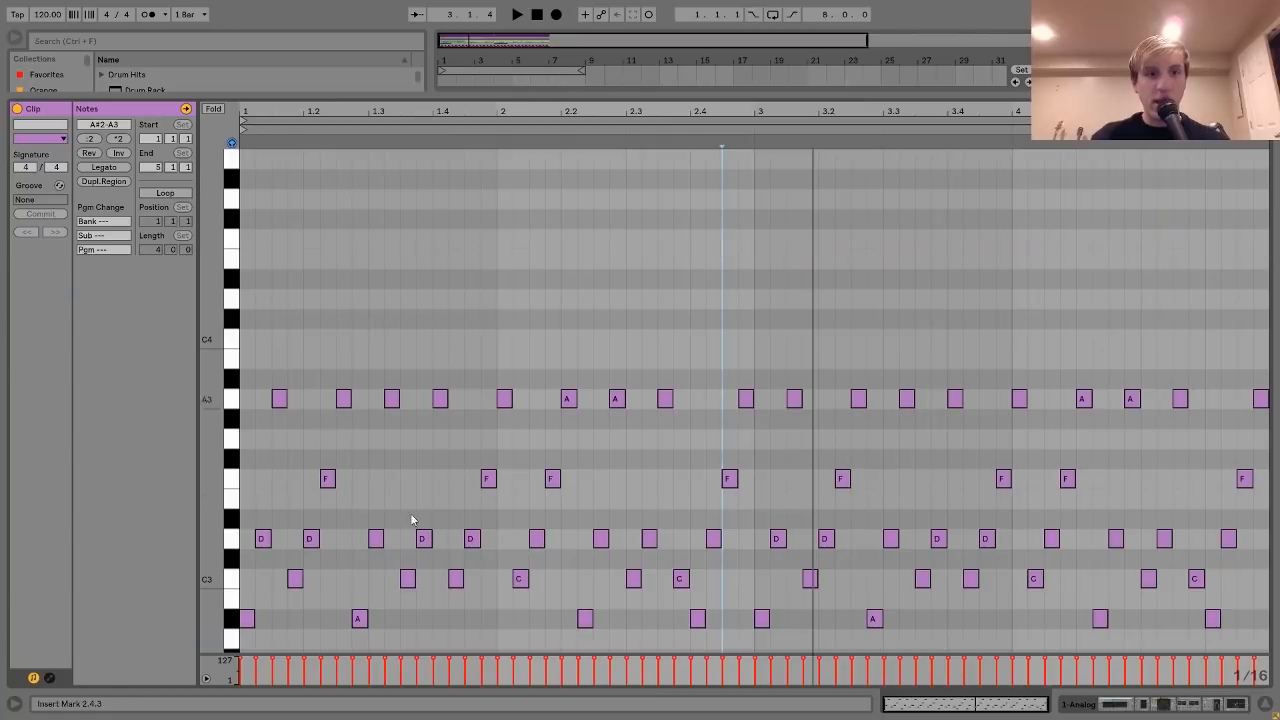
pyautogui.scroll(-5, 445, 312)
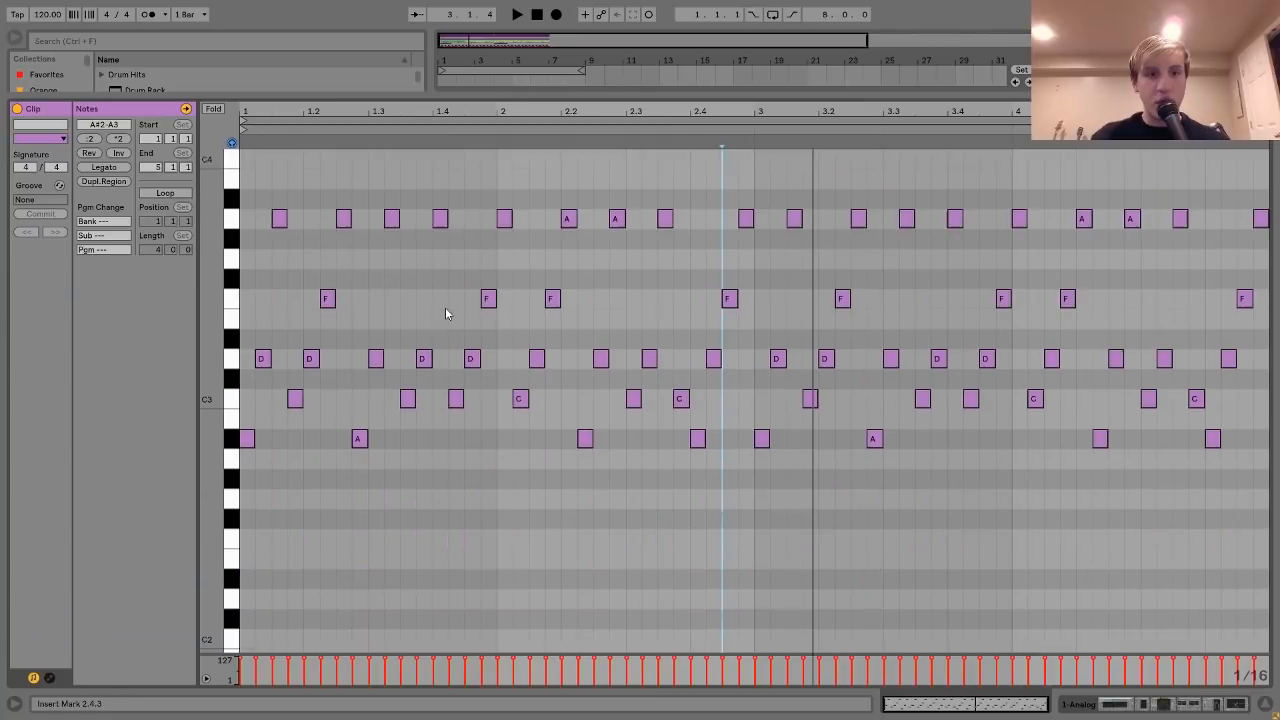
pyautogui.press('space')
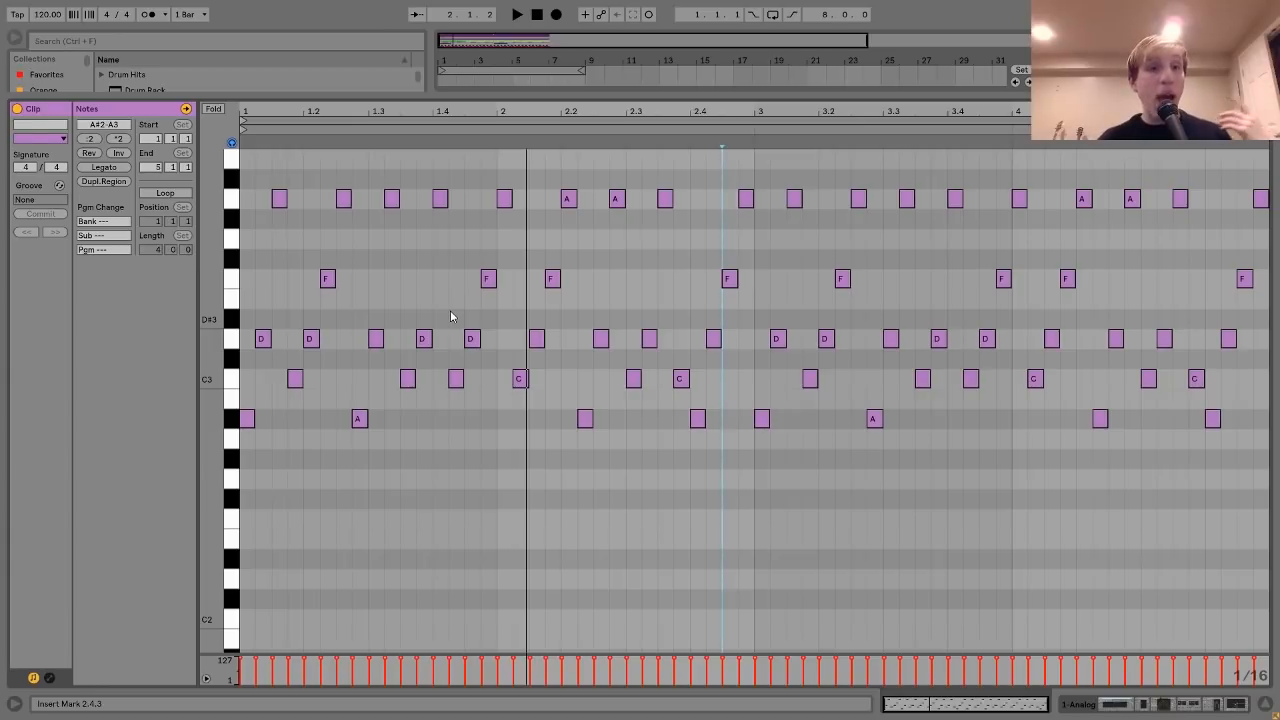
# Return to the Analog track's device chain and switch its Reverb and Echo on.
pyautogui.click(1205, 708)
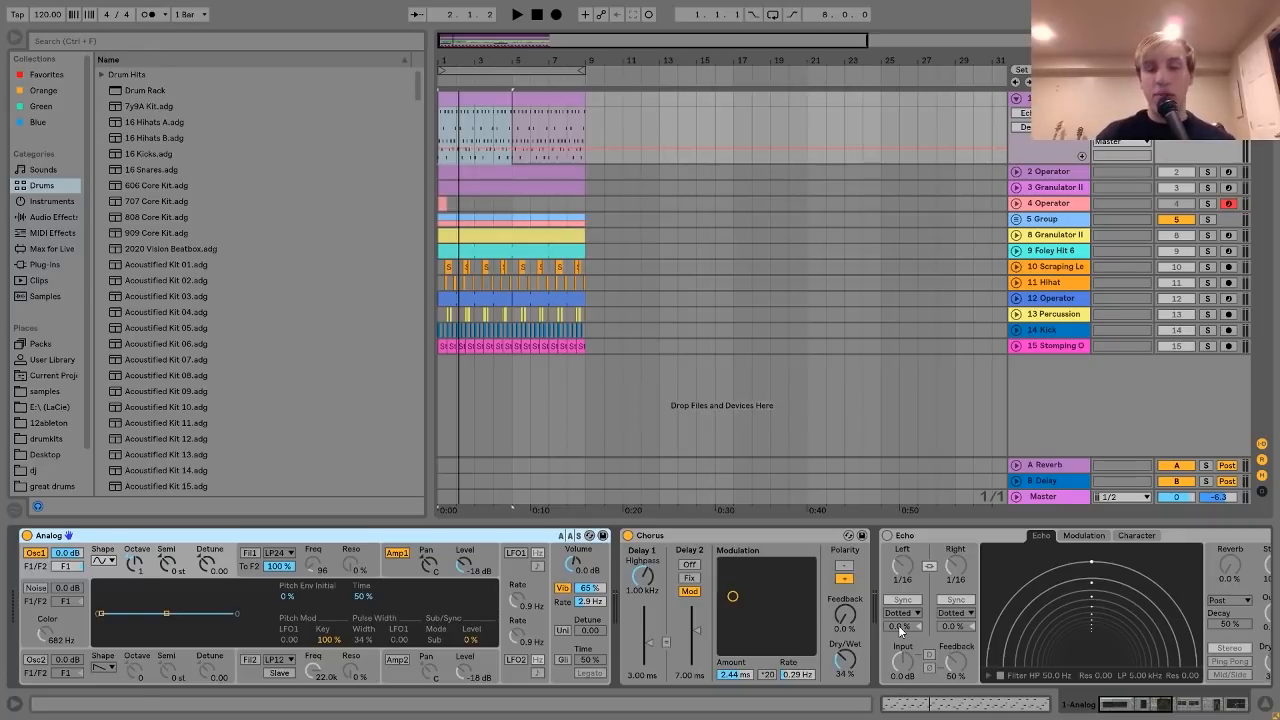
pyautogui.scroll(-3, 960, 645)
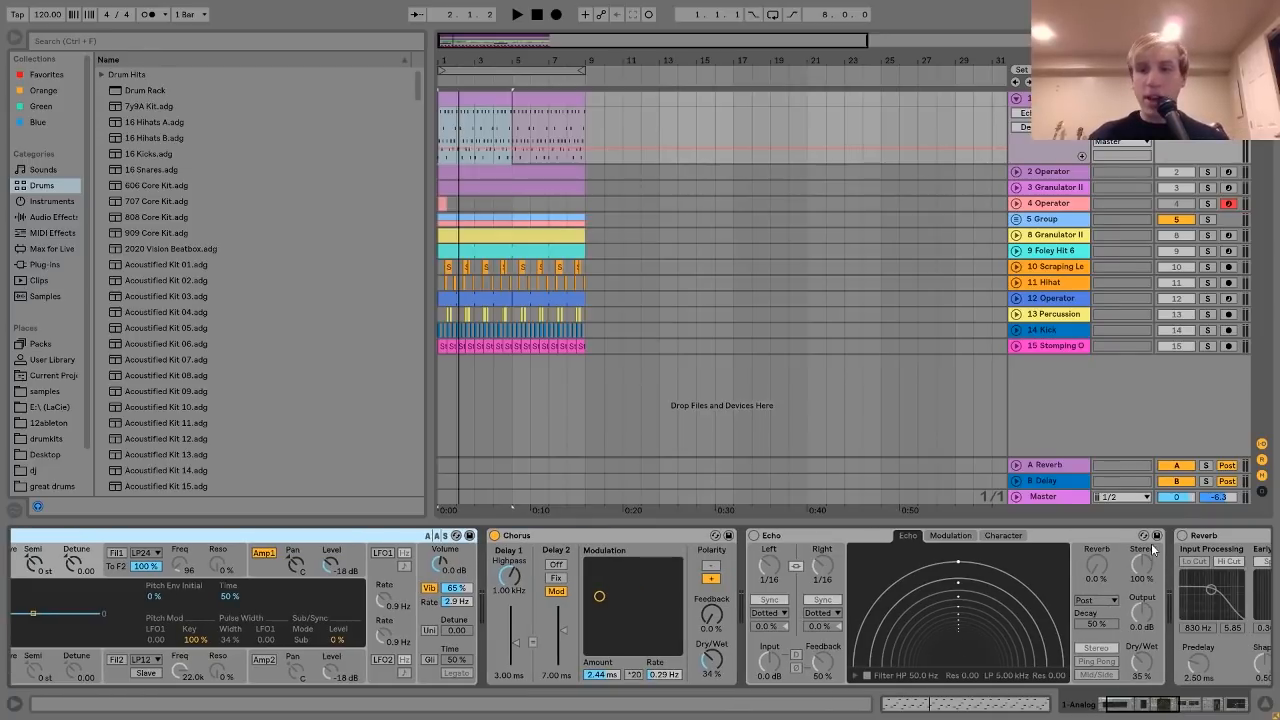
pyautogui.click(1181, 535)
pyautogui.click(753, 535)
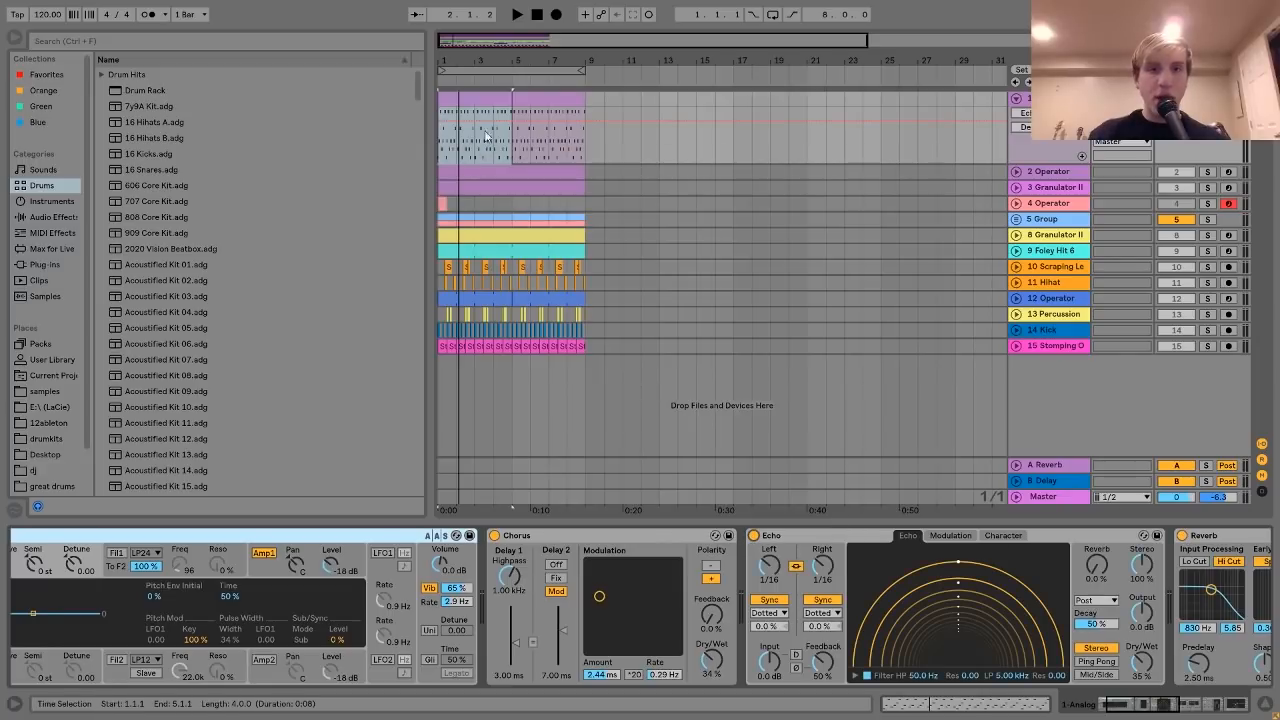
# Review the clip's notes, Analog's Amp1 envelope and its global vibrato settings.
pyautogui.doubleClick(485, 135)
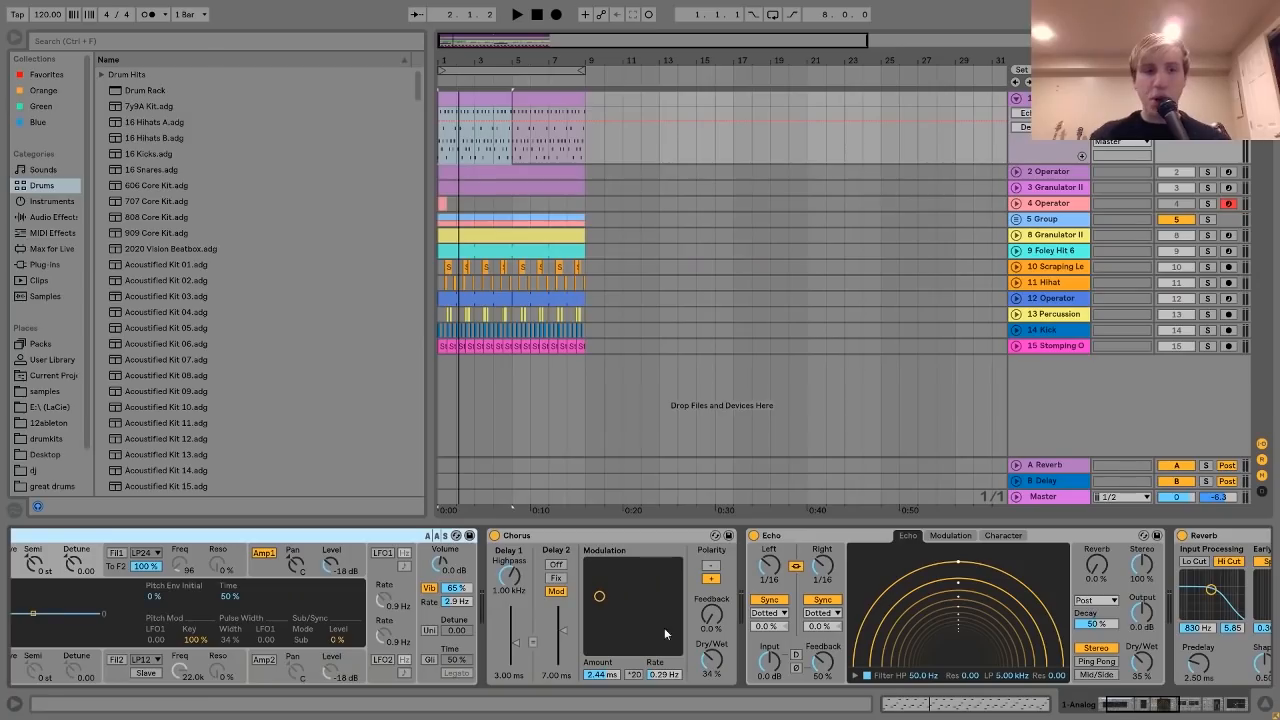
pyautogui.scroll(3, 612, 623)
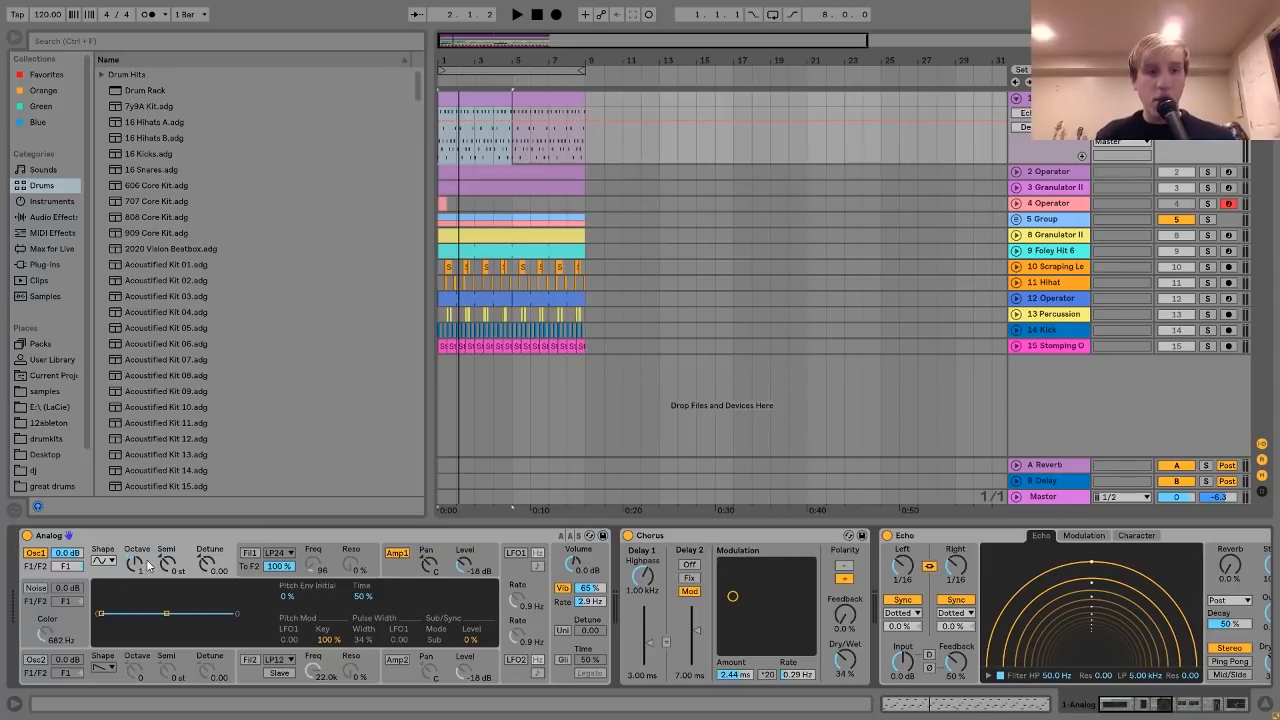
pyautogui.click(404, 572)
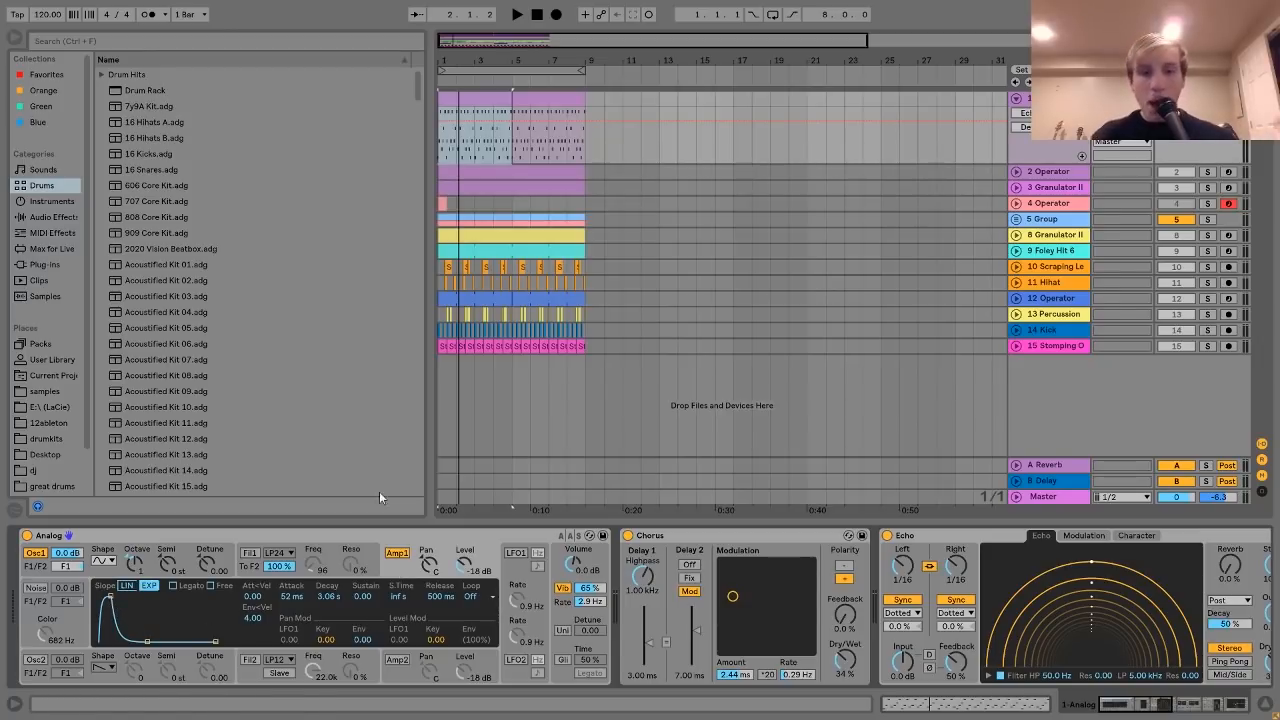
pyautogui.click(571, 578)
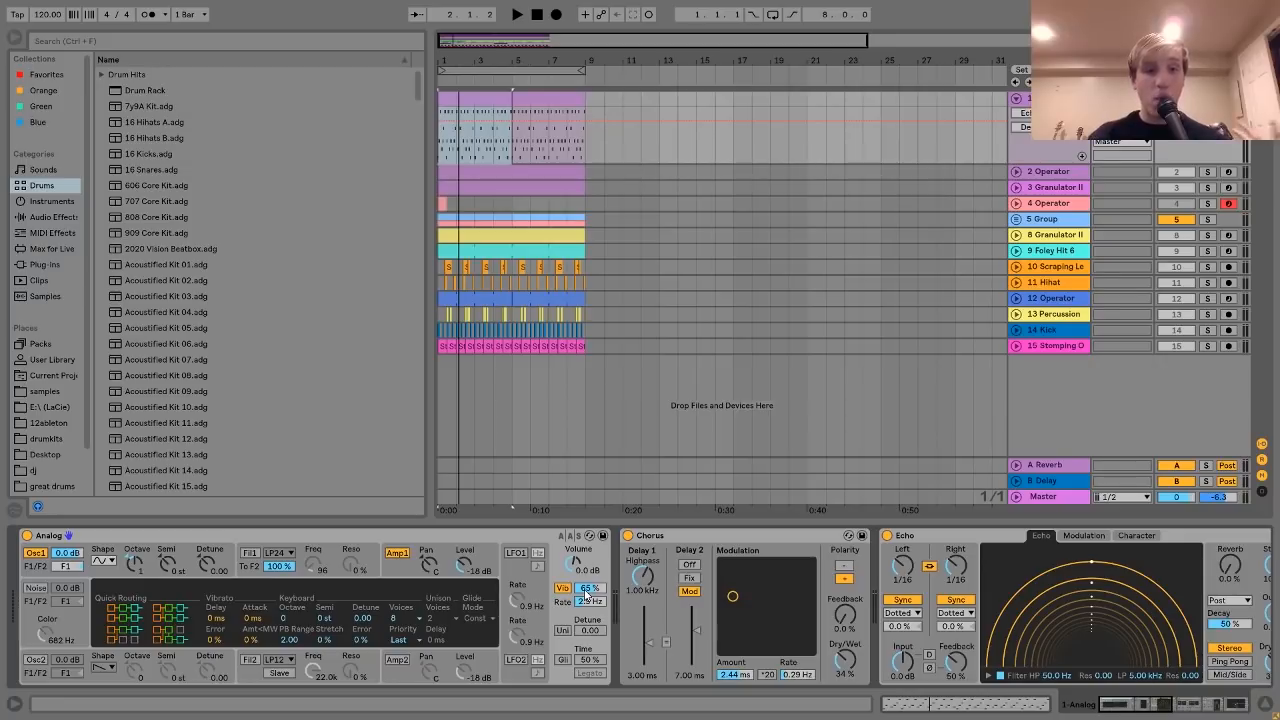
# Examine the Chorus and Echo settings on the Analog track.
pyautogui.hscroll(5, 586, 594)
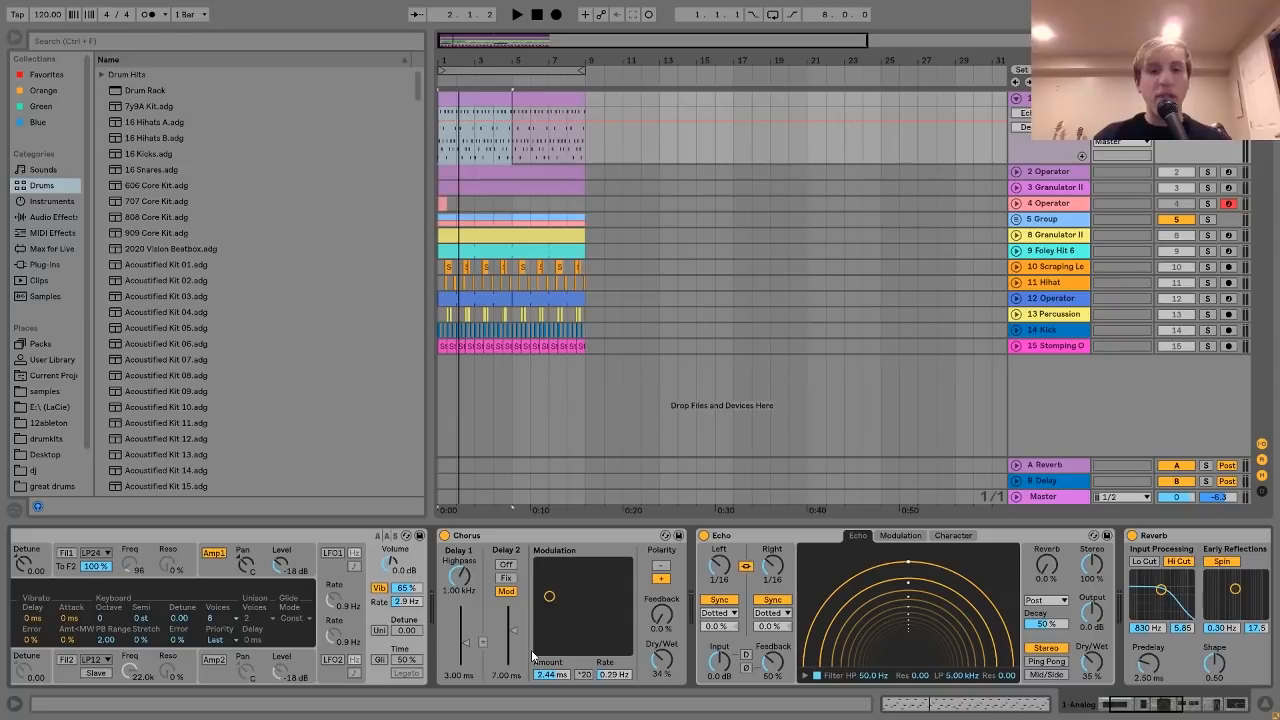
pyautogui.scroll(-4, 546, 608)
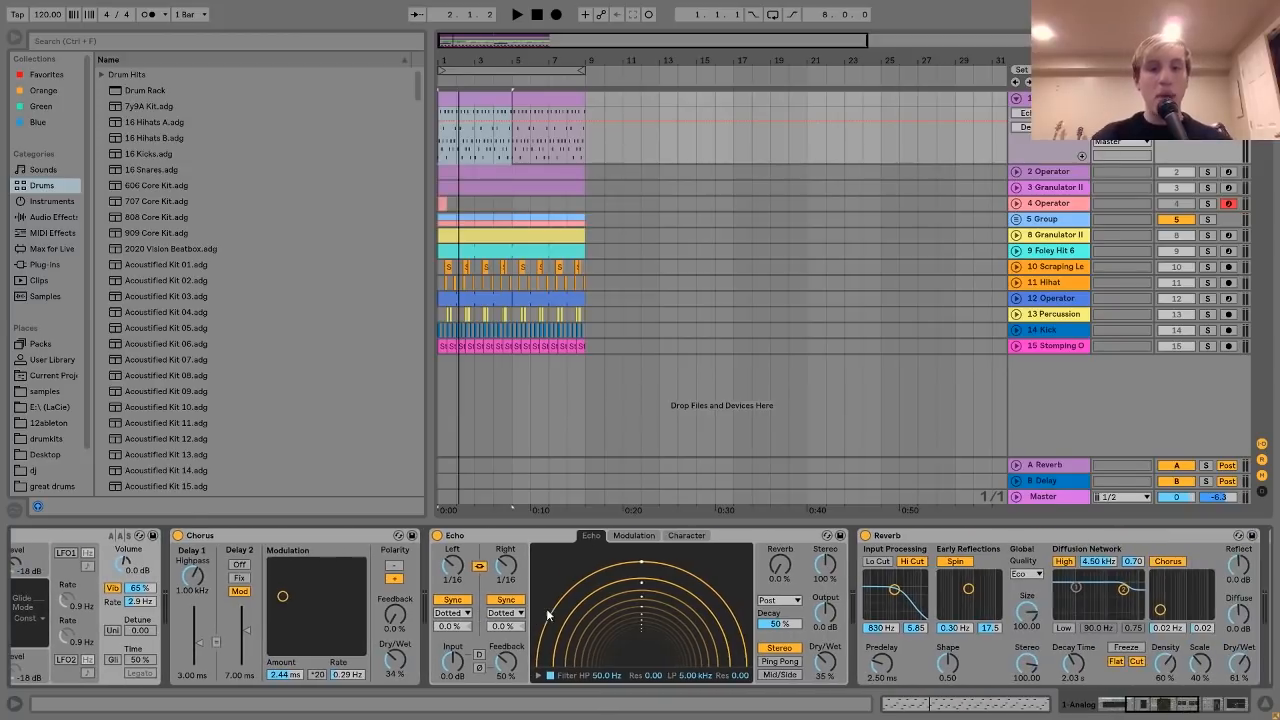
pyautogui.click(482, 534)
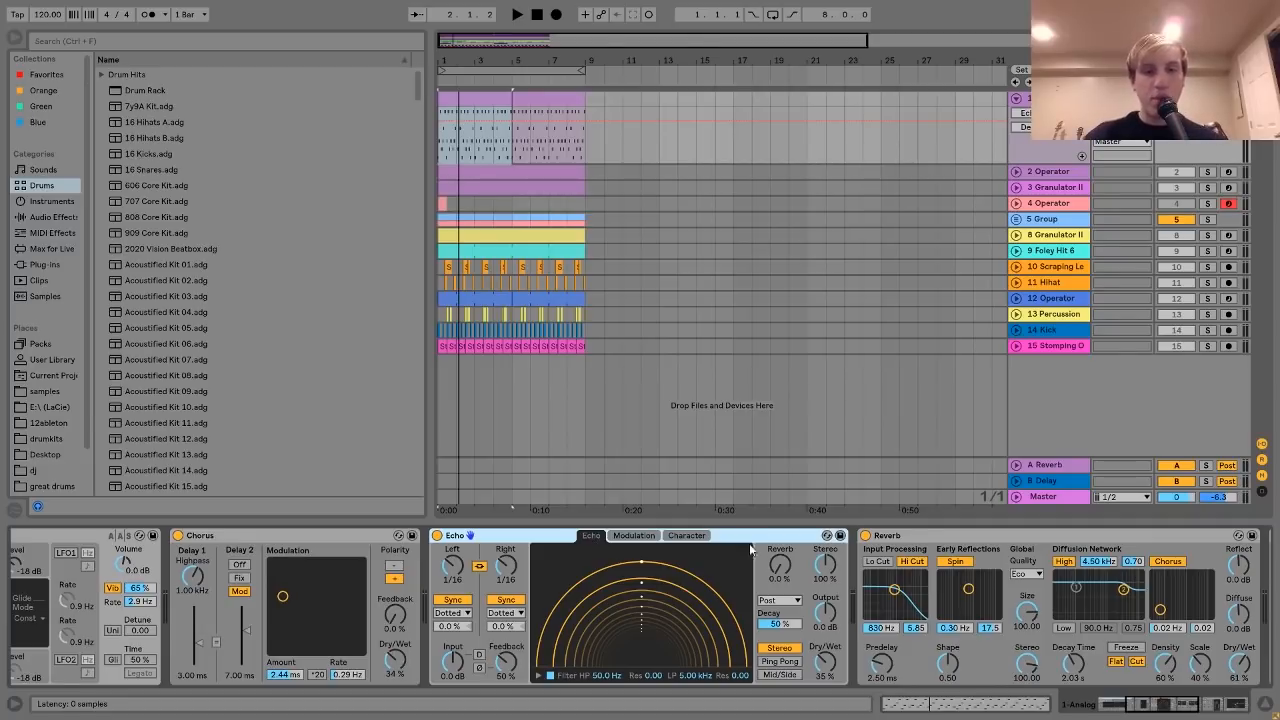
# Play the Analog track briefly with its Reverb bypassed, and re-enable the Reverb.
pyautogui.click(865, 535)
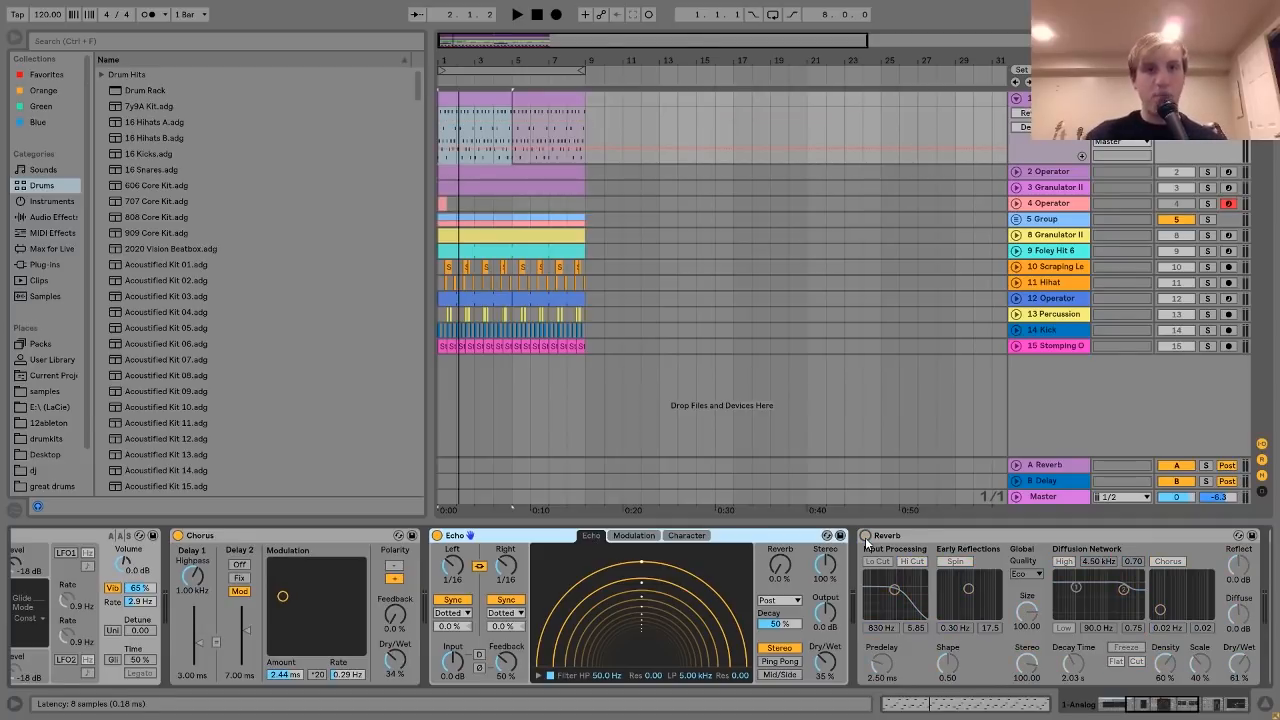
pyautogui.press('space')
pyautogui.press('space')
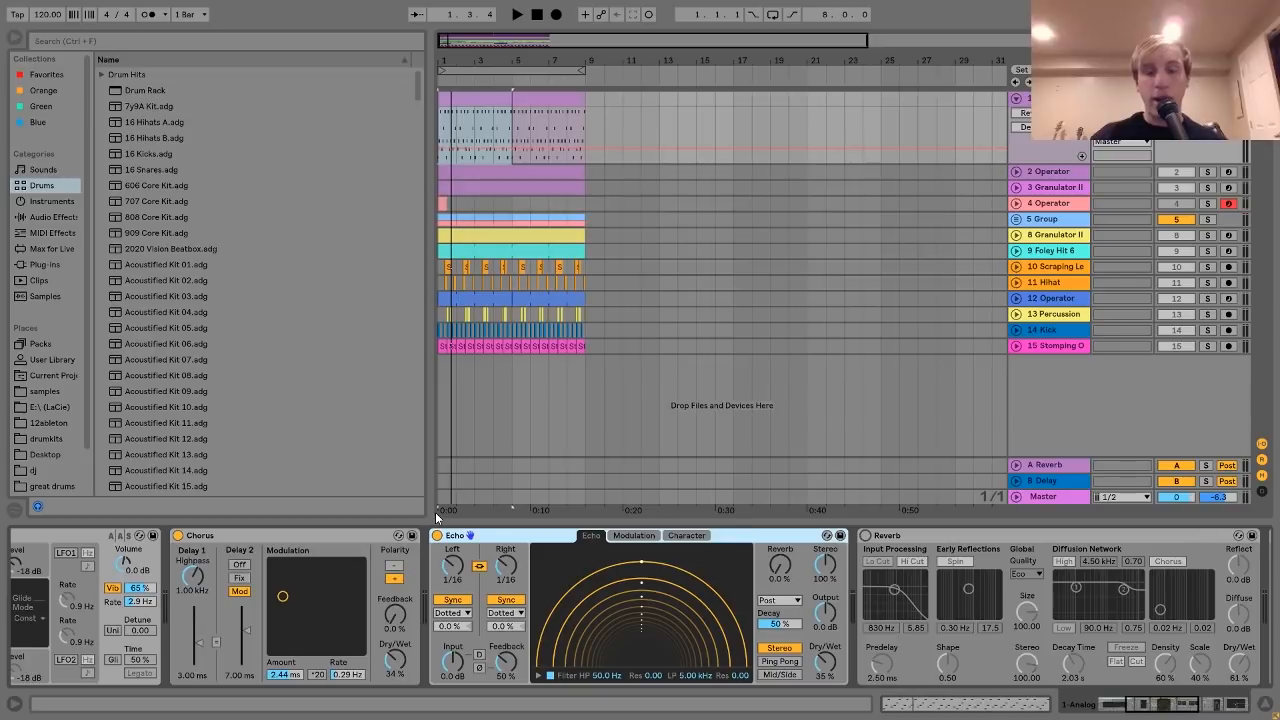
pyautogui.hscroll(3, 642, 607)
pyautogui.hscroll(3, 642, 607)
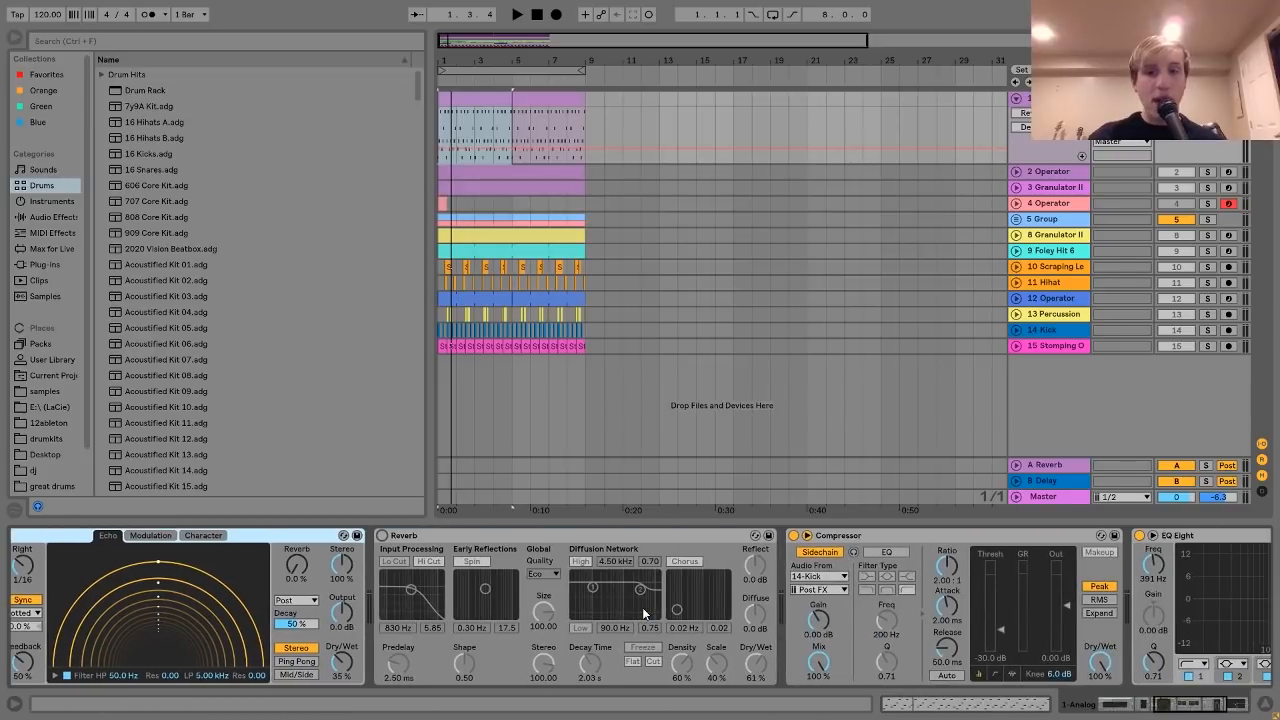
pyautogui.click(382, 536)
# Examine the Reverb, the Compressor's sidechain settings and EQ Eight, and return to the Analog instrument.
pyautogui.hscroll(1, 440, 578)
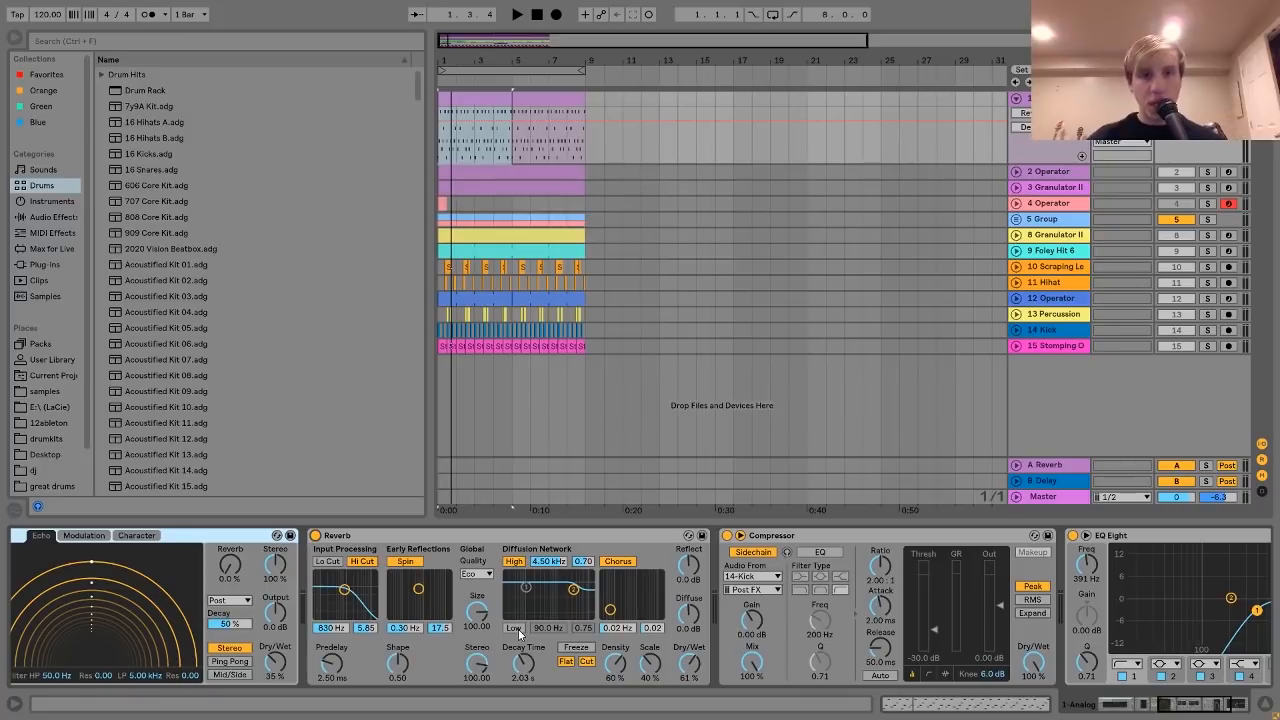
pyautogui.hscroll(3, 519, 632)
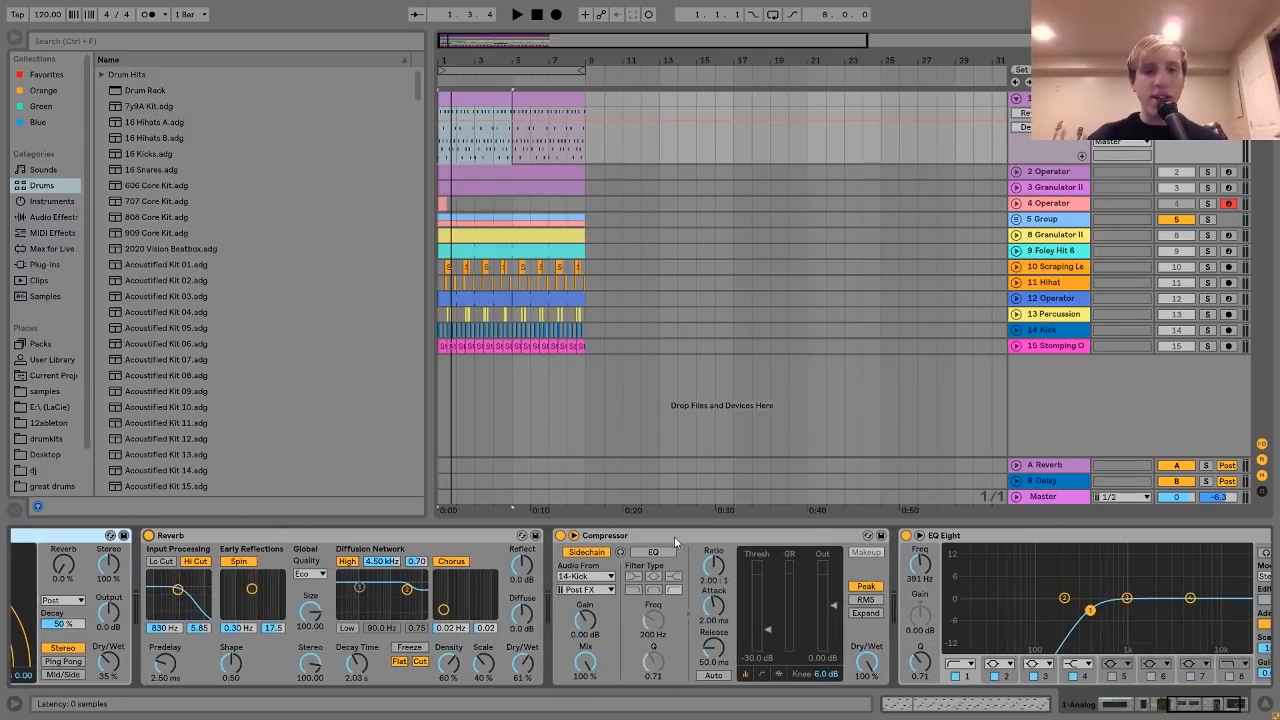
pyautogui.click(638, 535)
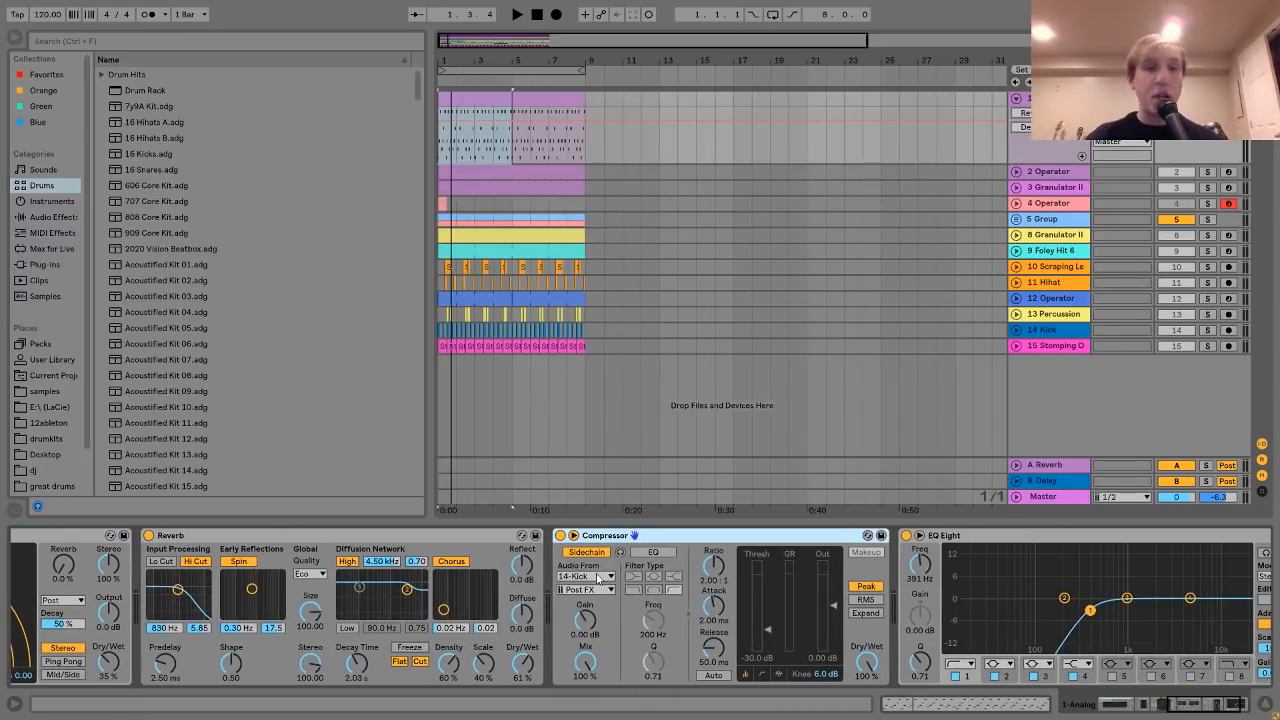
pyautogui.hscroll(2, 904, 605)
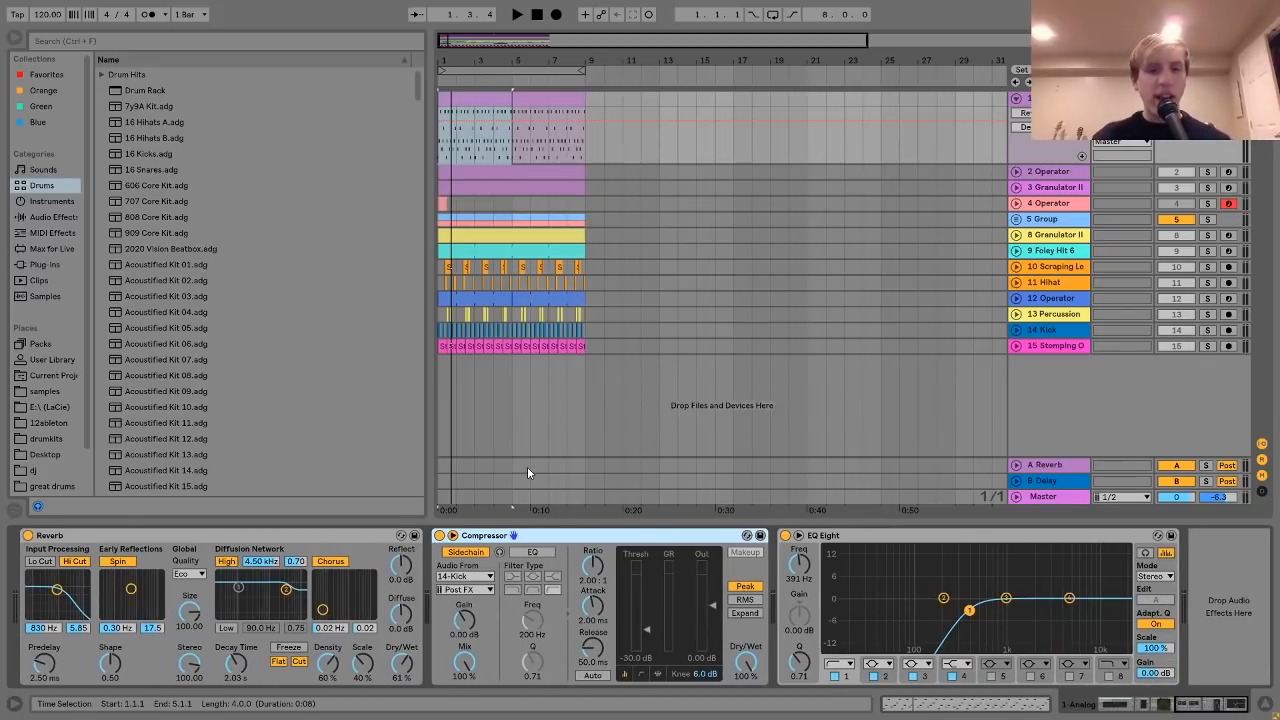
pyautogui.hscroll(-10, 531, 652)
pyautogui.hscroll(-3, 531, 652)
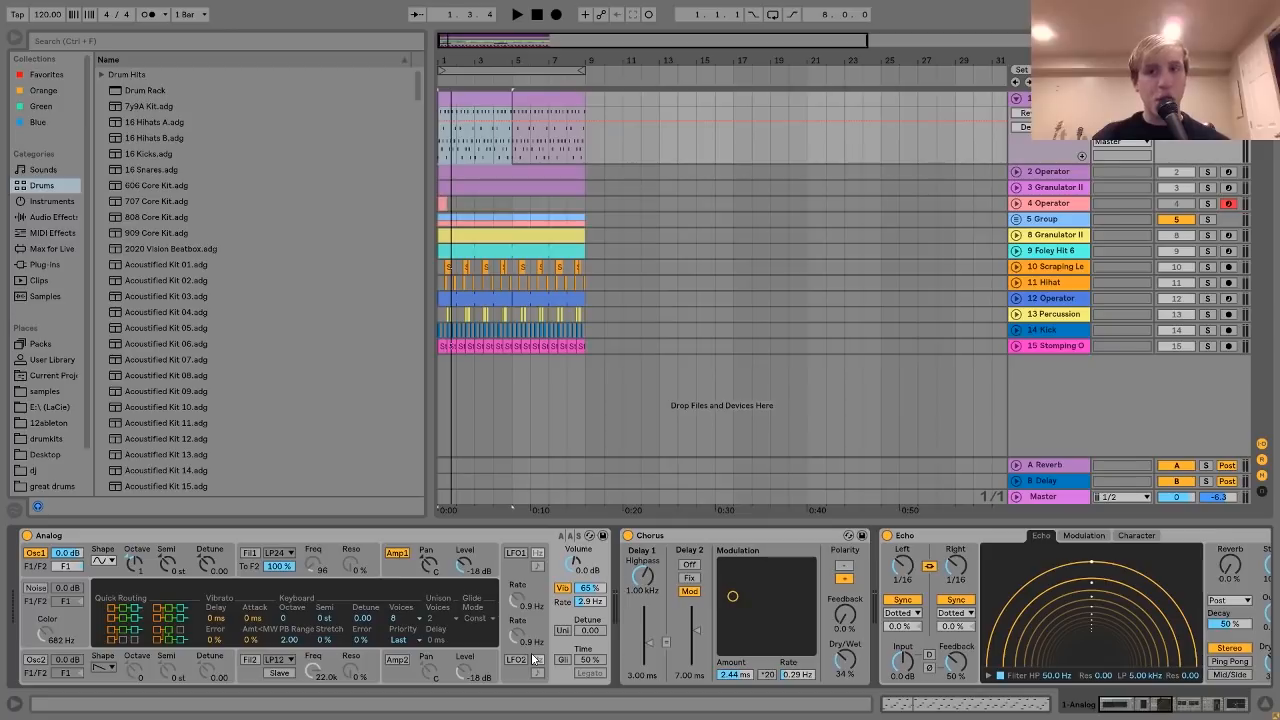
pyautogui.click(465, 538)
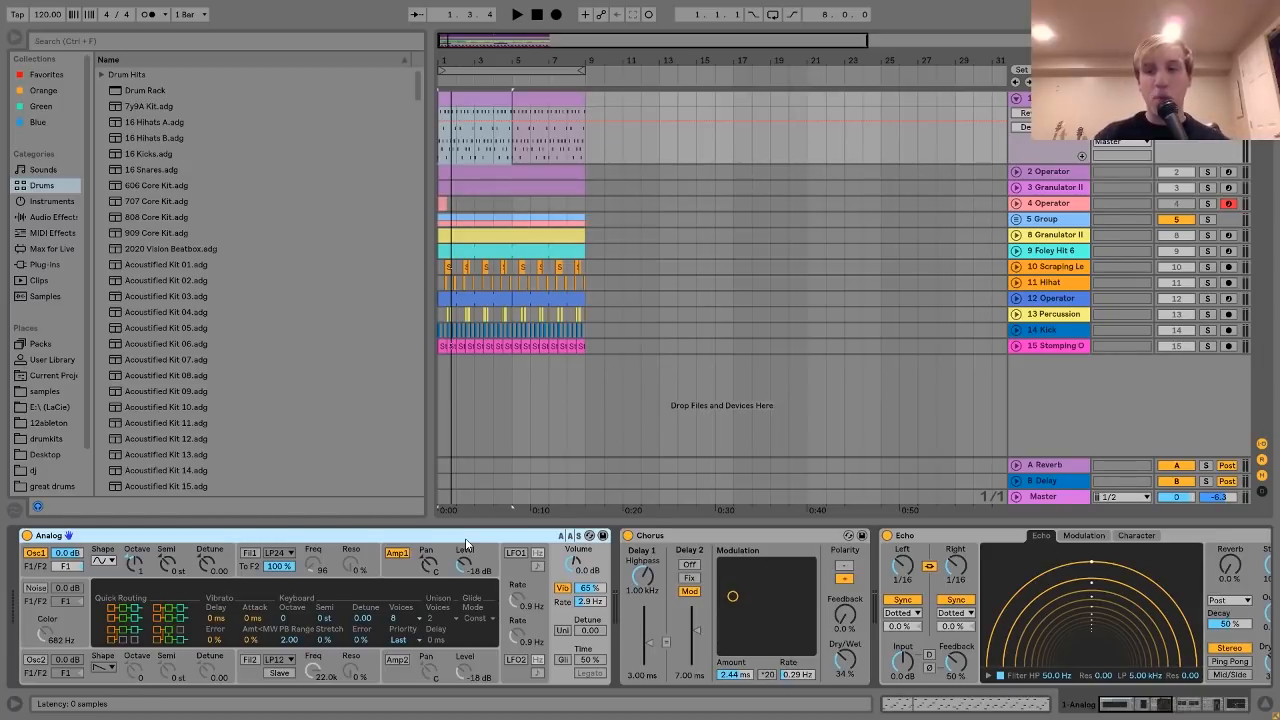
# Show the devices of track 2 Operator and solo that track.
pyautogui.click(1071, 174)
pyautogui.click(1211, 175)
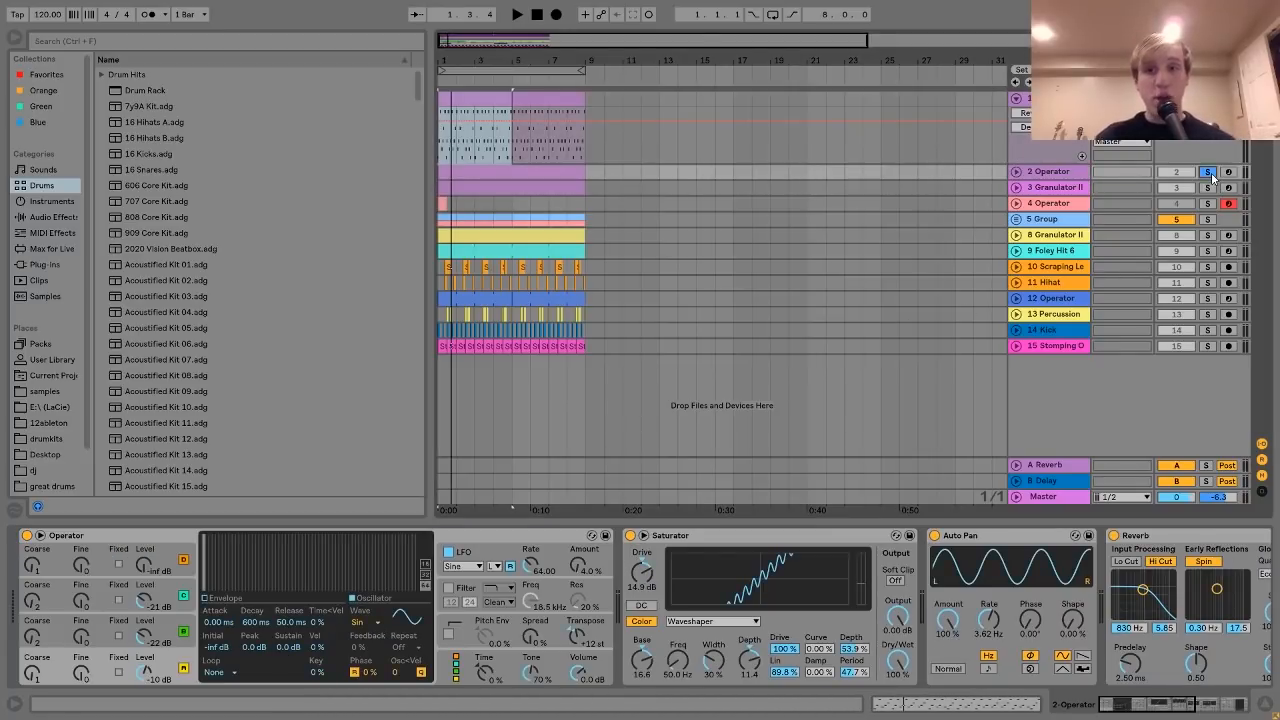
# Unfold track 2 Operator, play it briefly, view the notes in its MIDI clip and return to its devices.
pyautogui.click(1017, 173)
pyautogui.press('space')
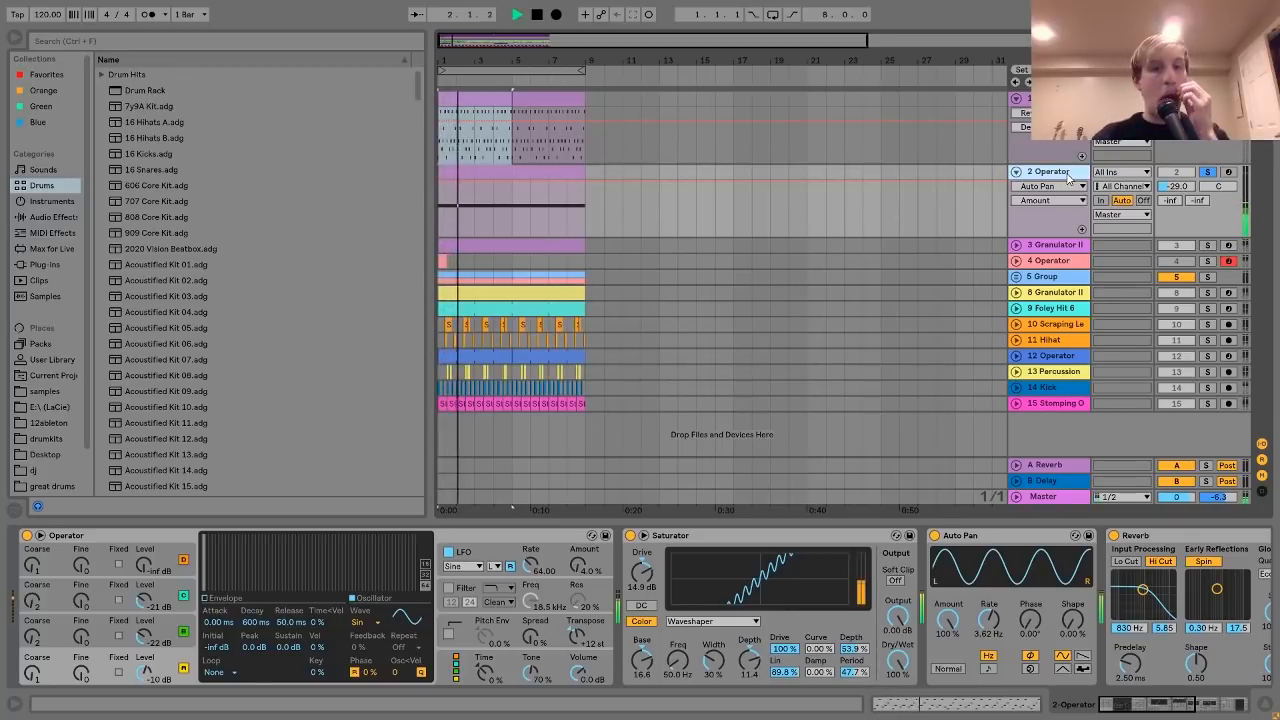
pyautogui.press('space')
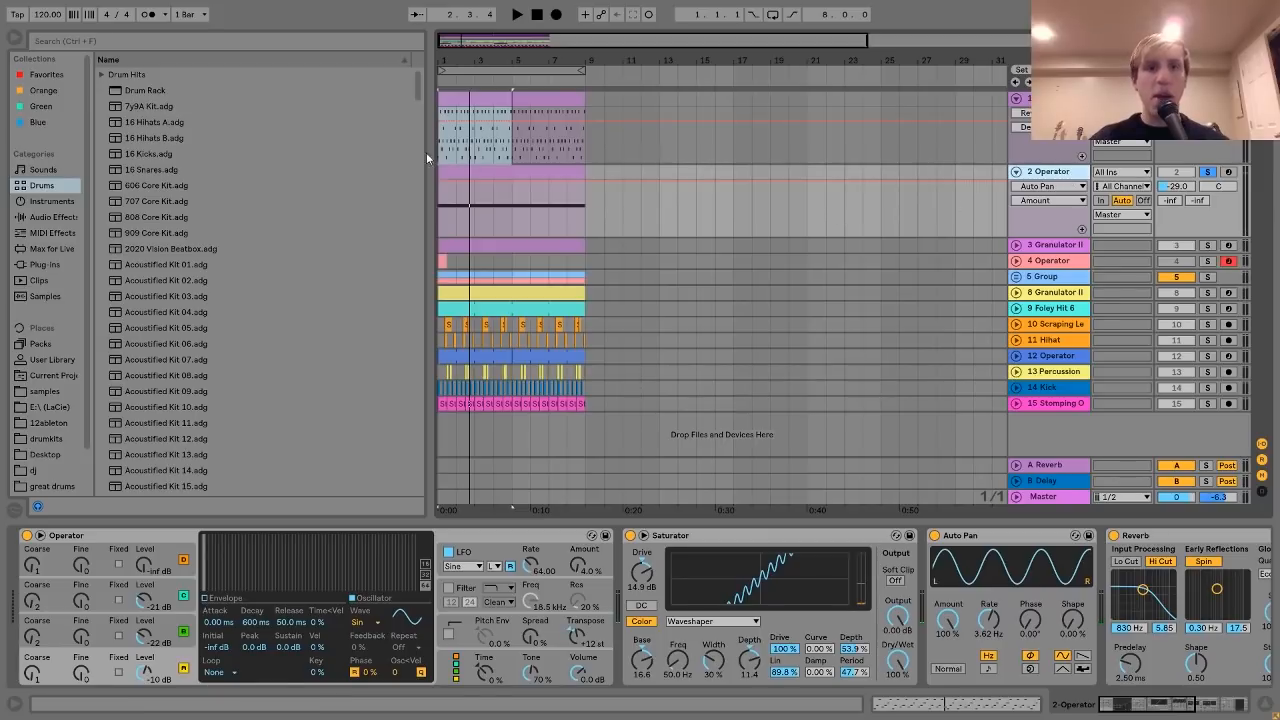
pyautogui.doubleClick(480, 172)
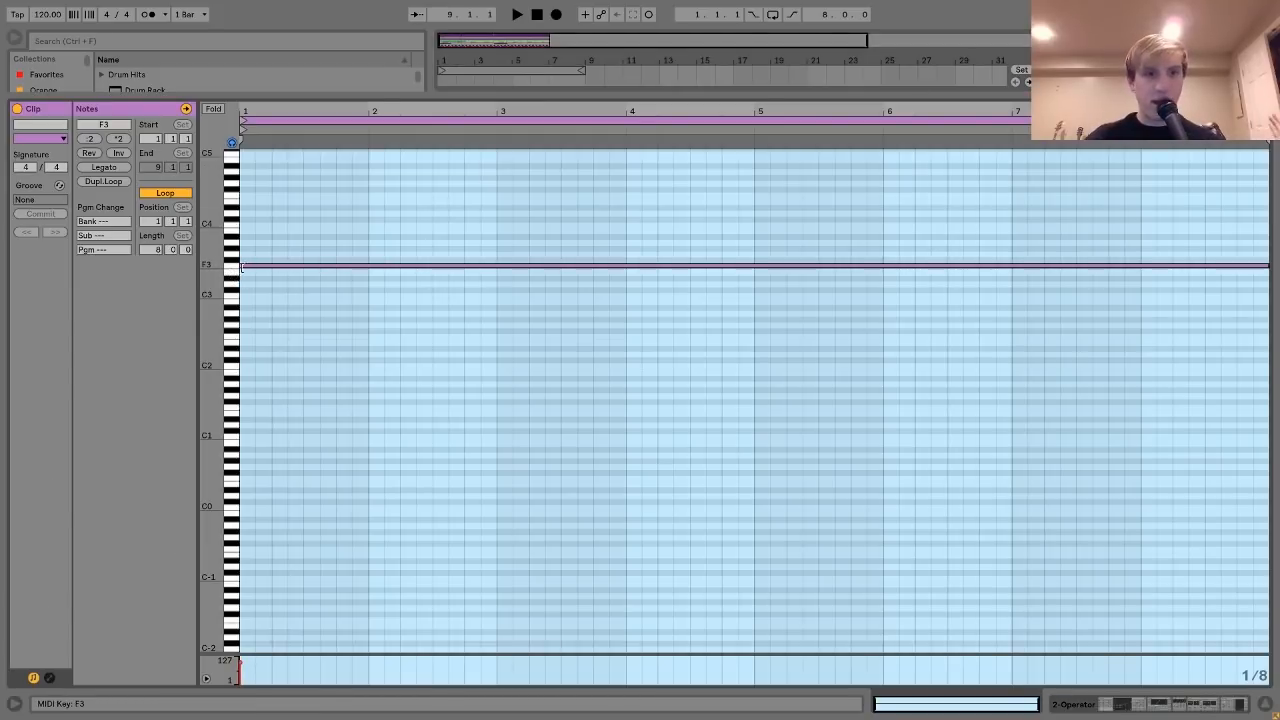
pyautogui.click(1188, 706)
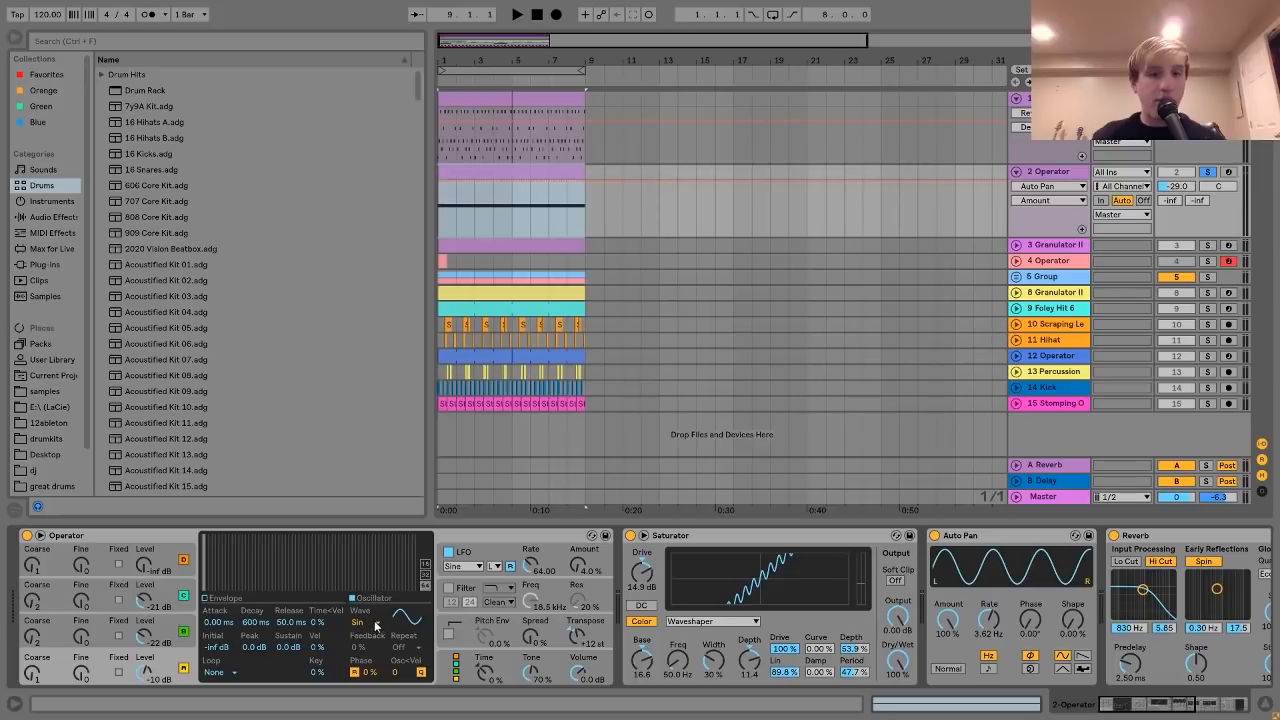
# Examine Operator's oscillators B and C and its global routing settings.
pyautogui.click(172, 627)
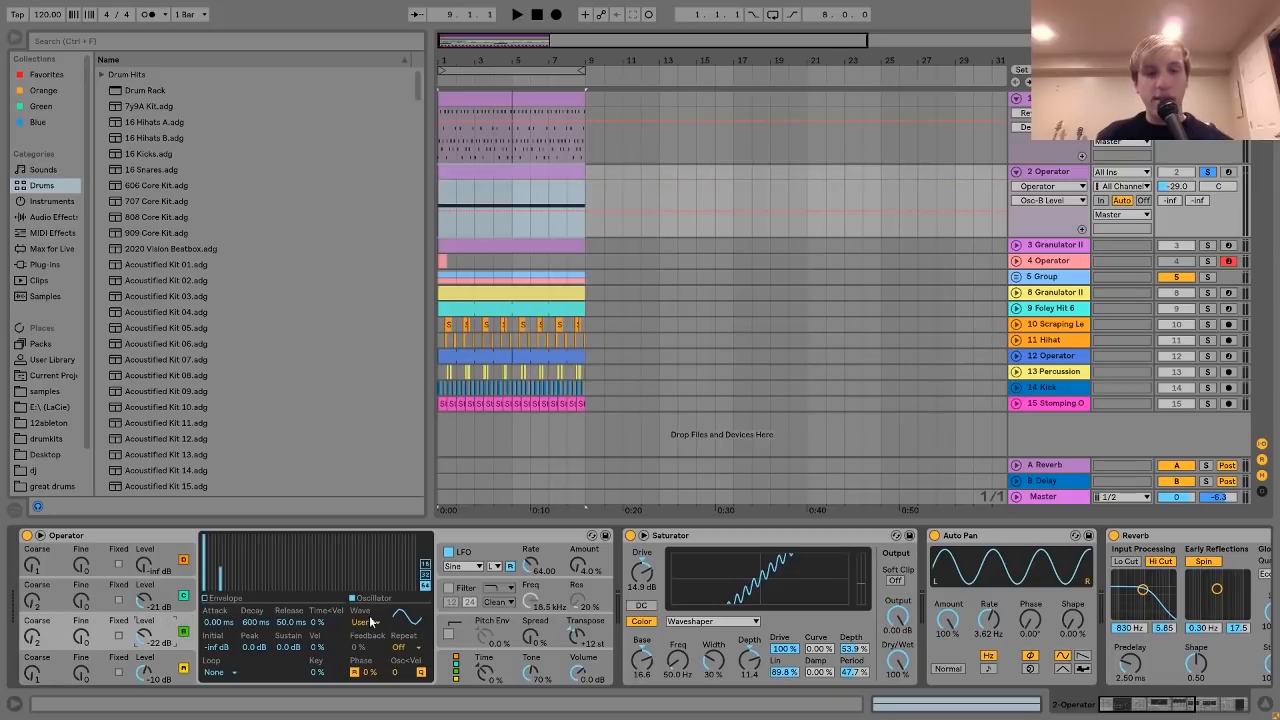
pyautogui.click(174, 597)
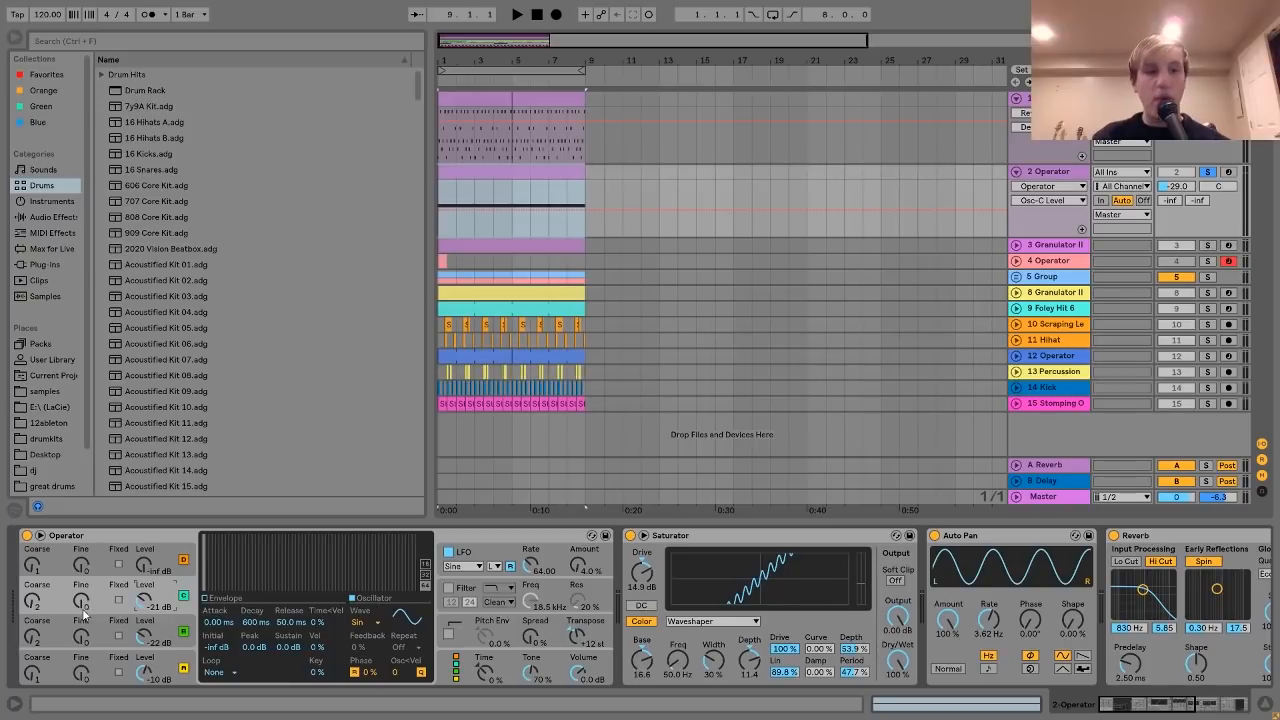
pyautogui.click(455, 679)
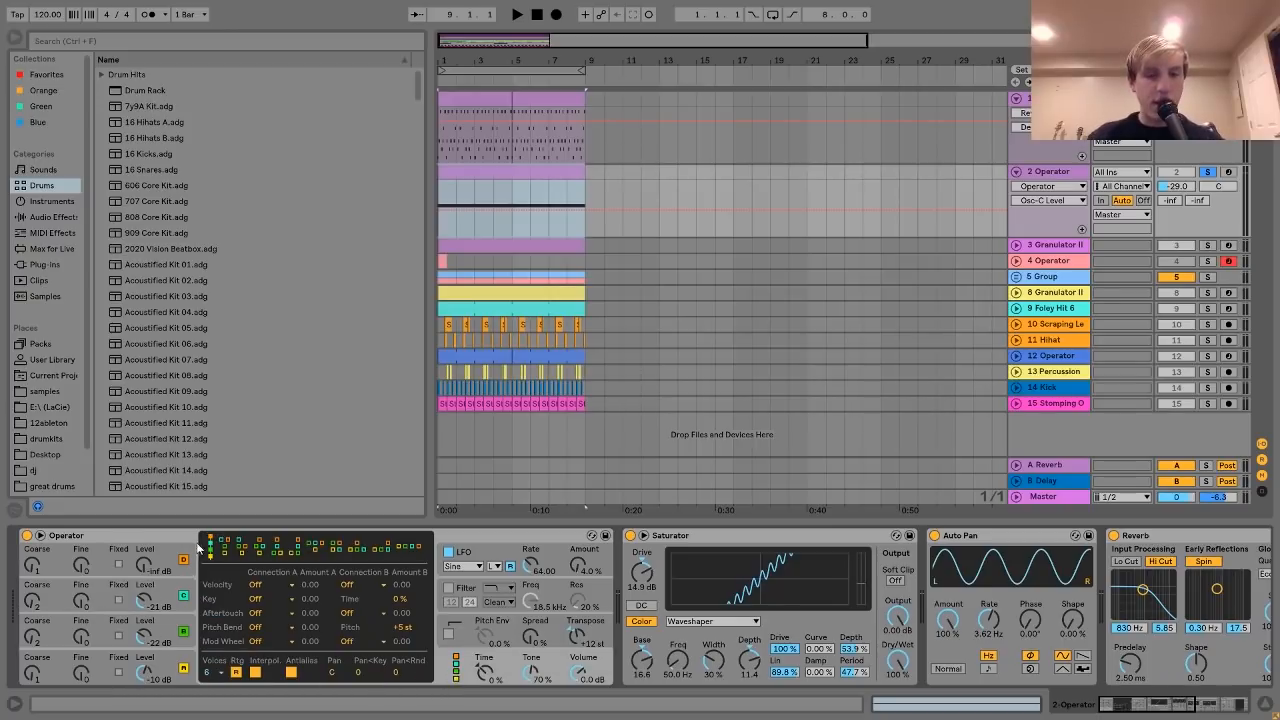
# Draw down a low harmonic in oscillator C's waveform to -inf dB, viewing oscillator B before and after.
pyautogui.click(178, 645)
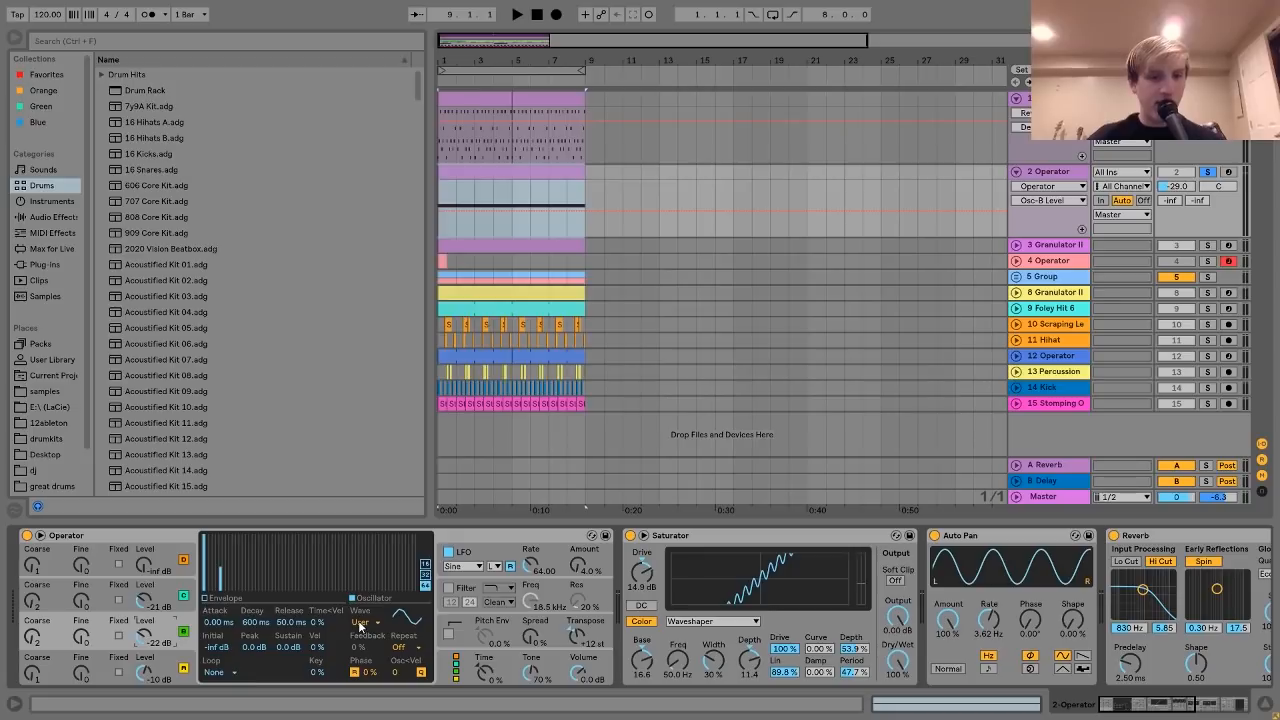
pyautogui.click(180, 594)
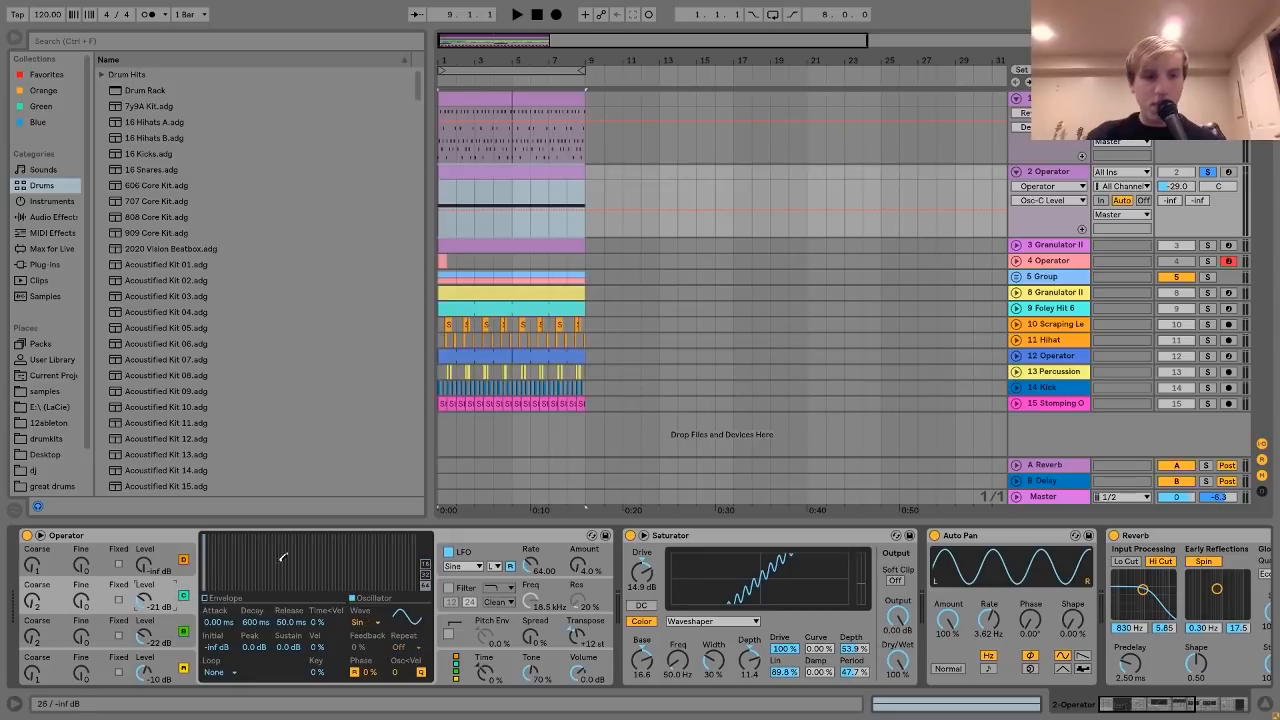
pyautogui.moveTo(219, 571)
pyautogui.mouseDown()
pyautogui.moveTo(222, 548)
pyautogui.moveTo(214, 642)
pyautogui.mouseUp()
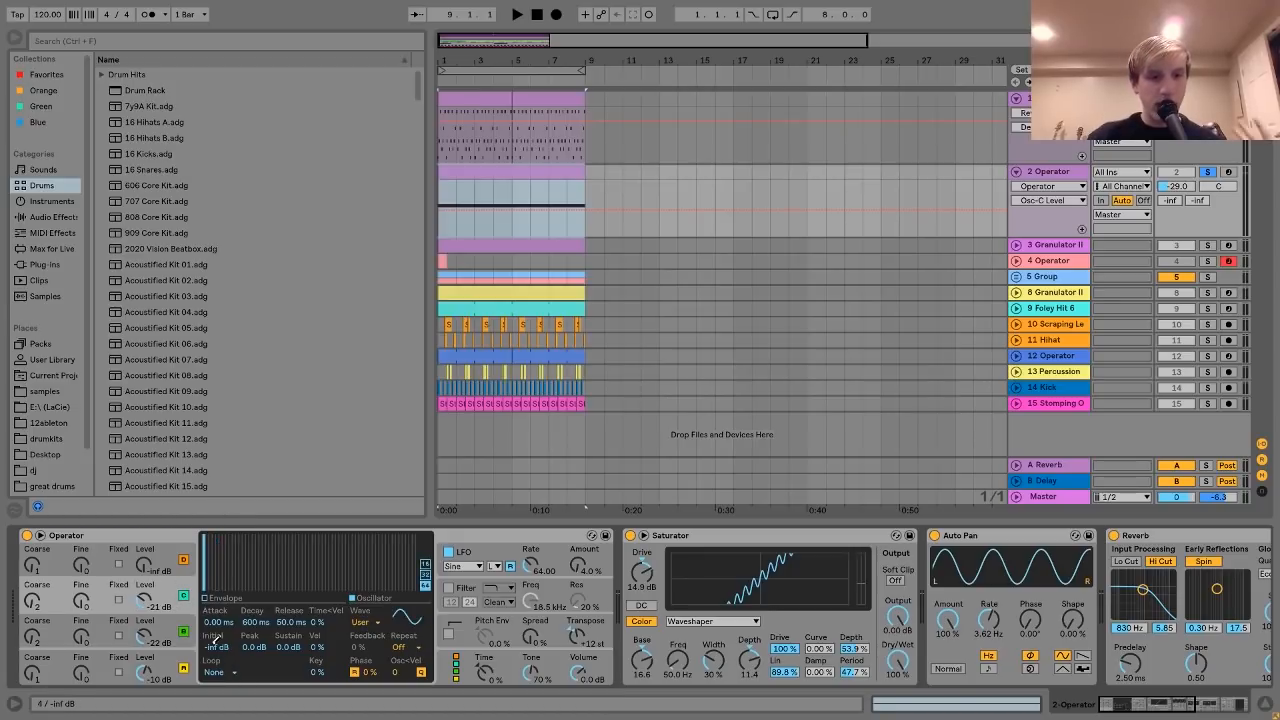
pyautogui.click(181, 626)
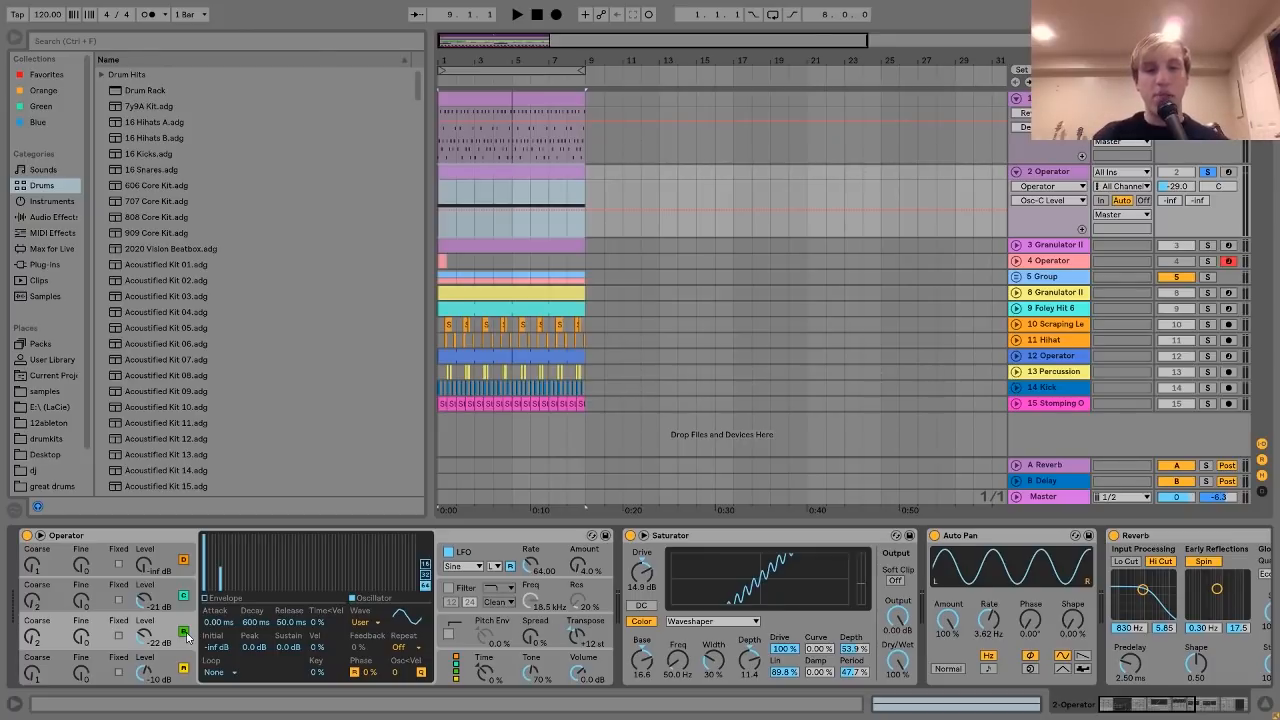
# Examine Operator's LFO destinations and amount while playing the track in short bursts.
pyautogui.click(500, 555)
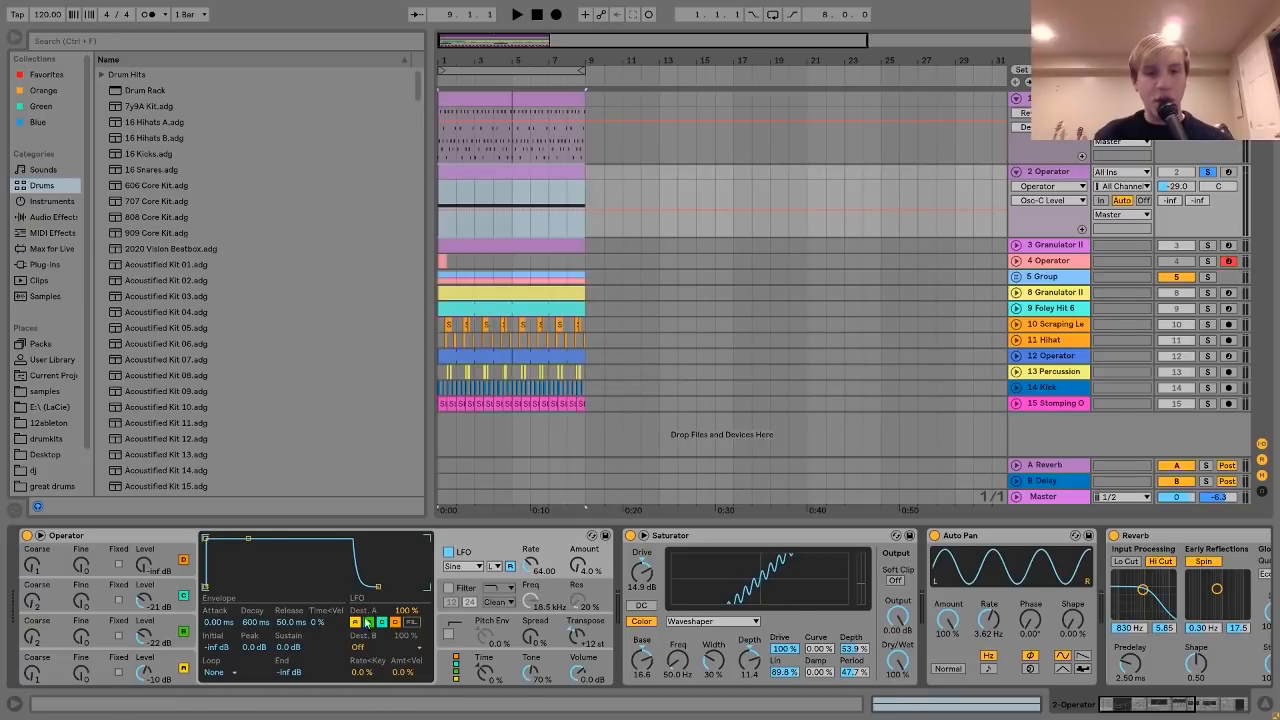
pyautogui.press('space')
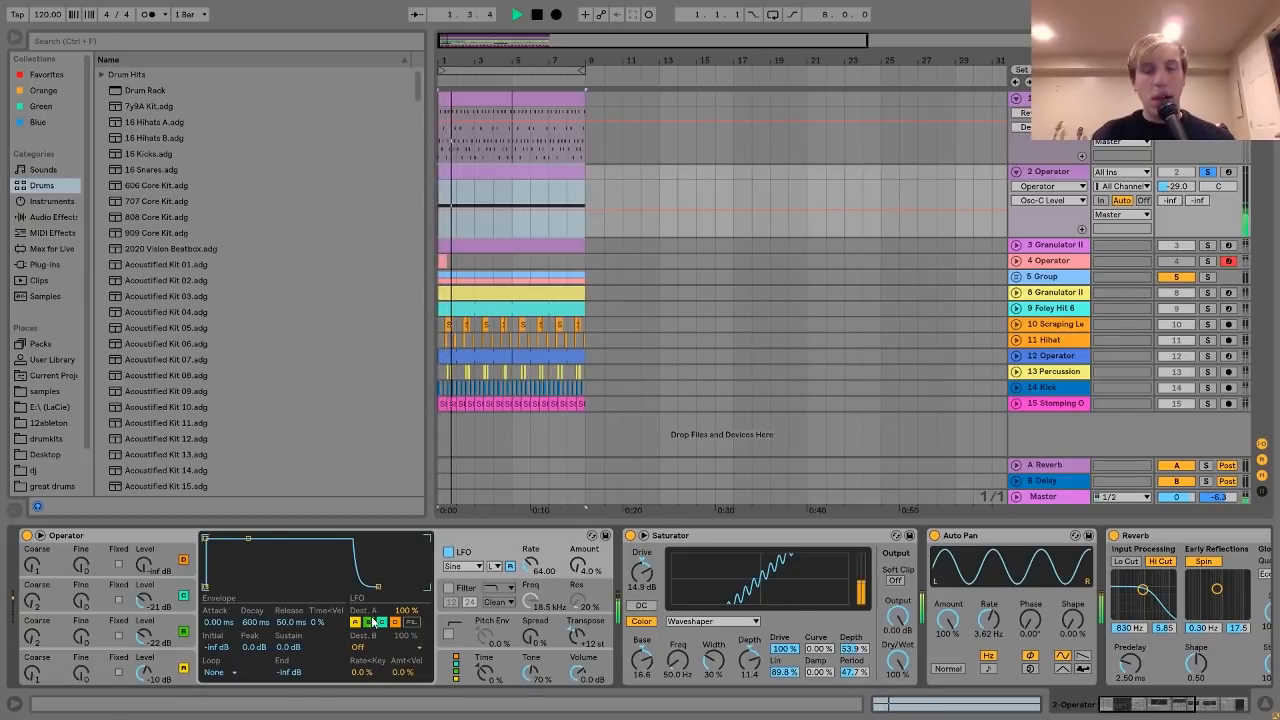
pyautogui.press('space')
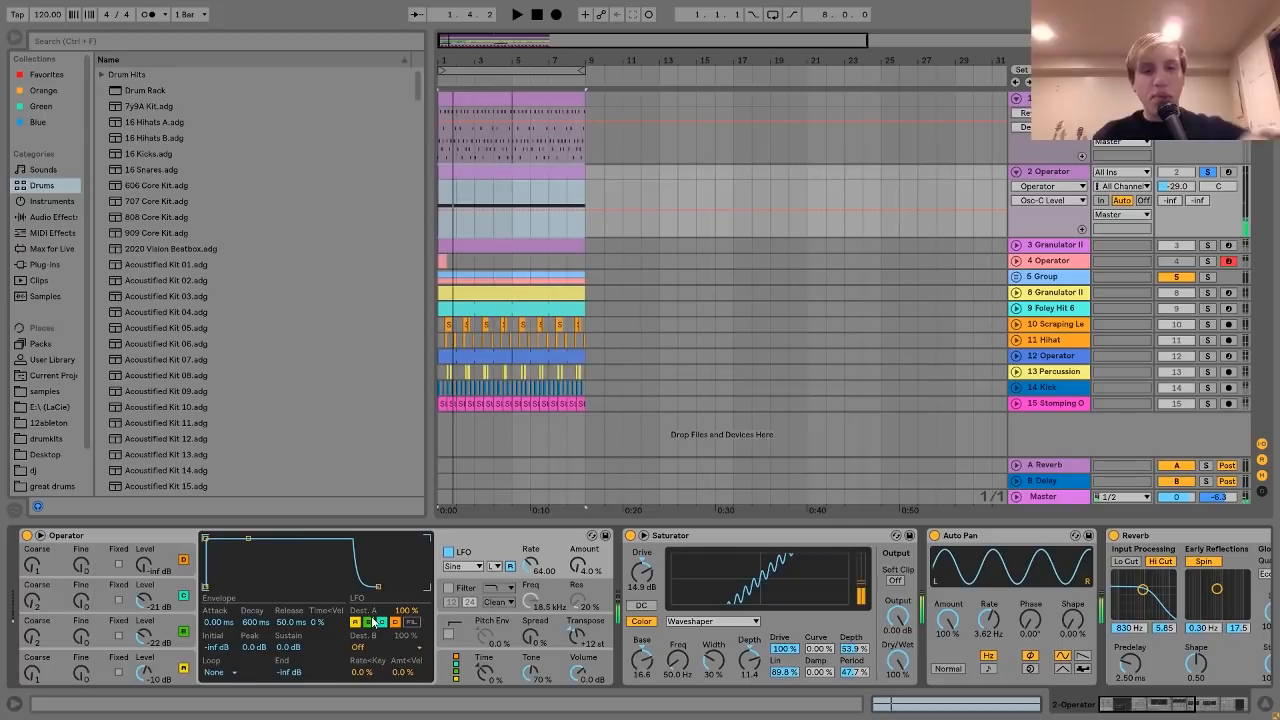
pyautogui.click(577, 570)
pyautogui.press('space')
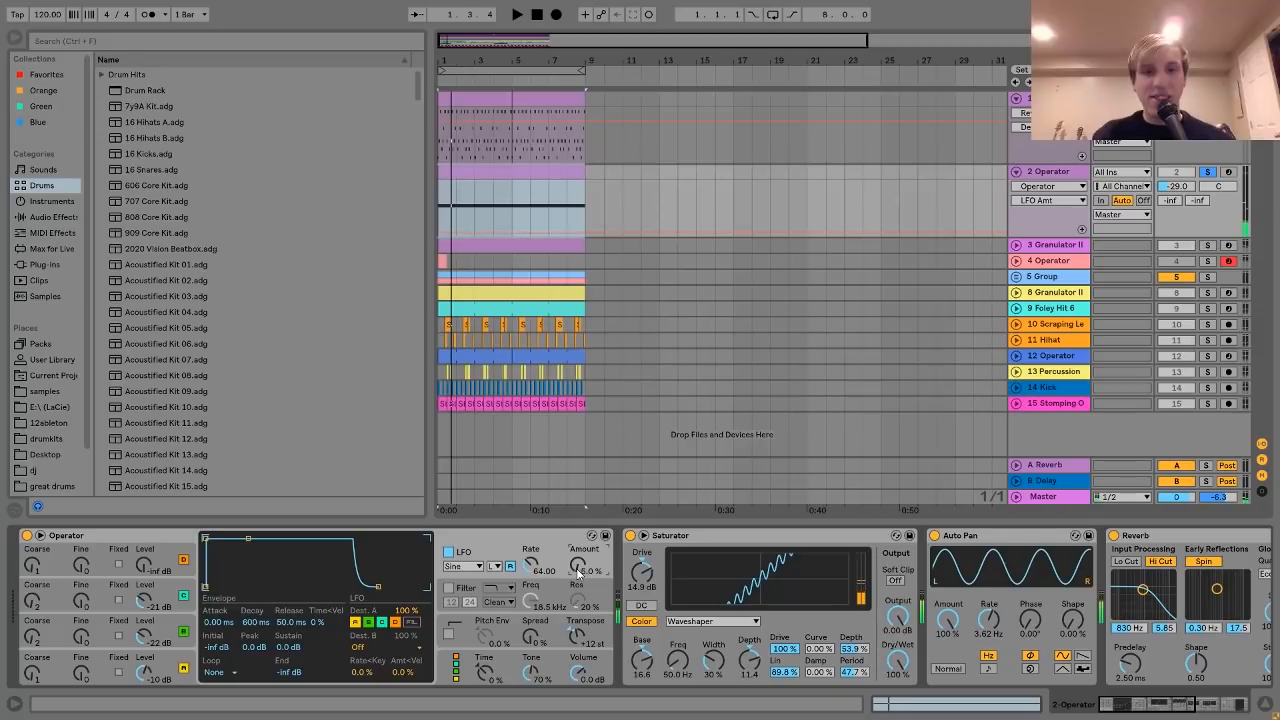
# Examine the Saturator's Waveshaper settings on the Operator track.
pyautogui.hscroll(5, 577, 570)
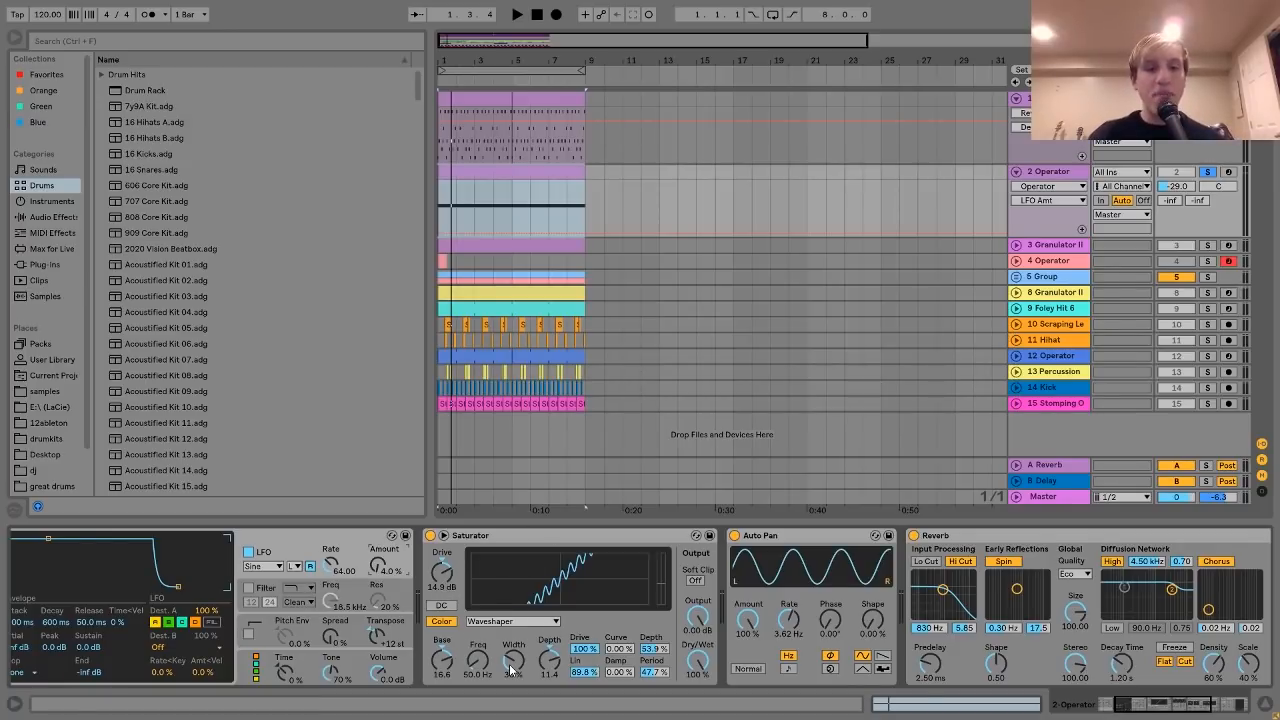
pyautogui.hscroll(1, 509, 664)
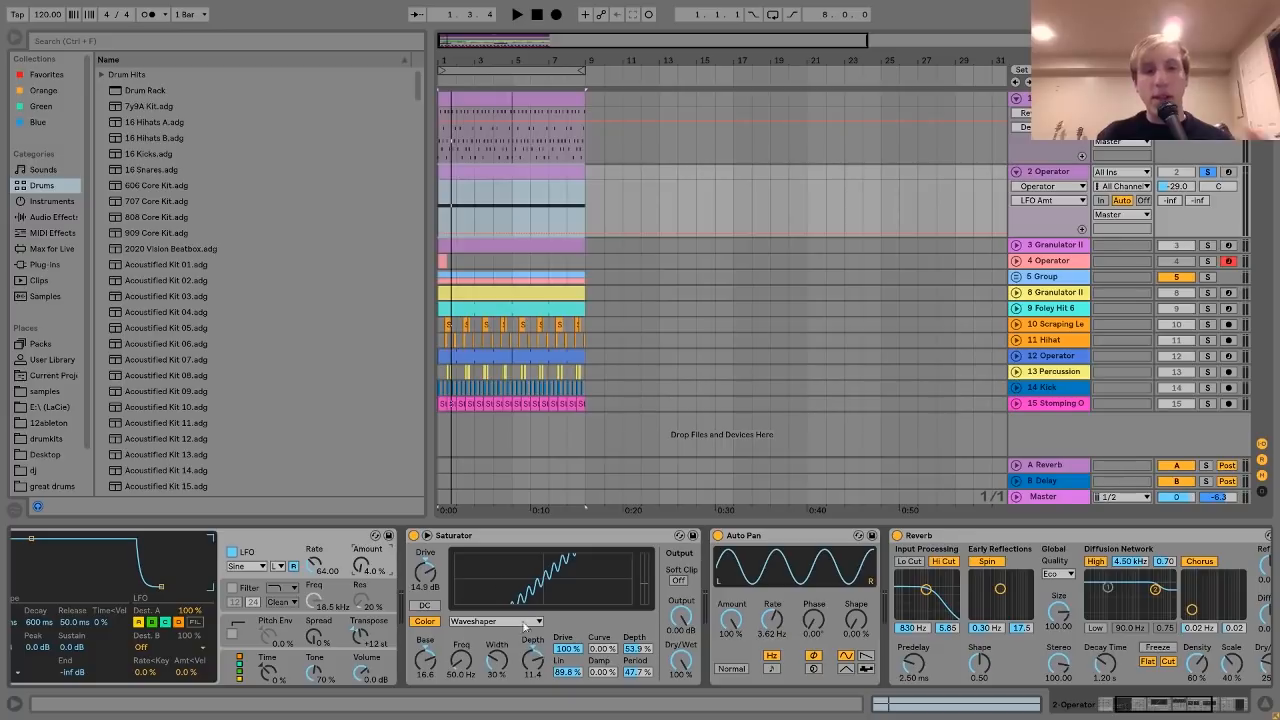
pyautogui.click(474, 536)
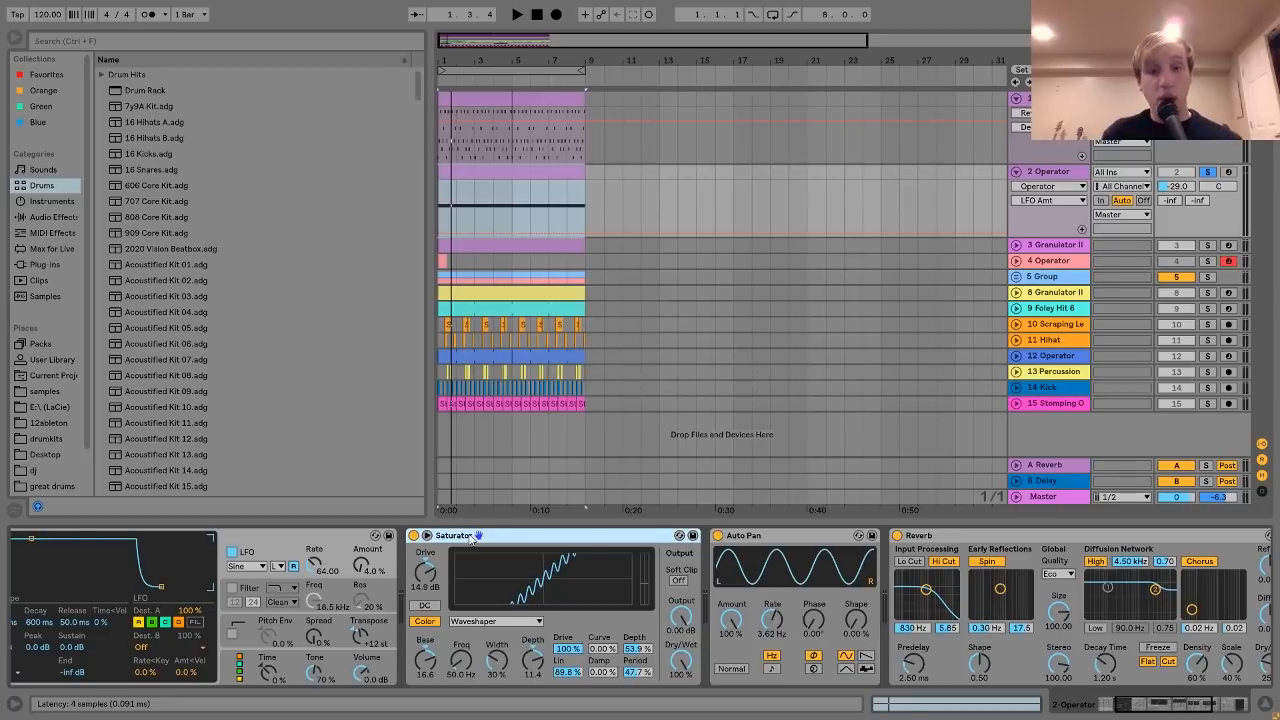
# Examine the Auto Pan's phase and rate, then play the track with Auto Pan bypassed and re-enabled.
pyautogui.hscroll(4, 473, 537)
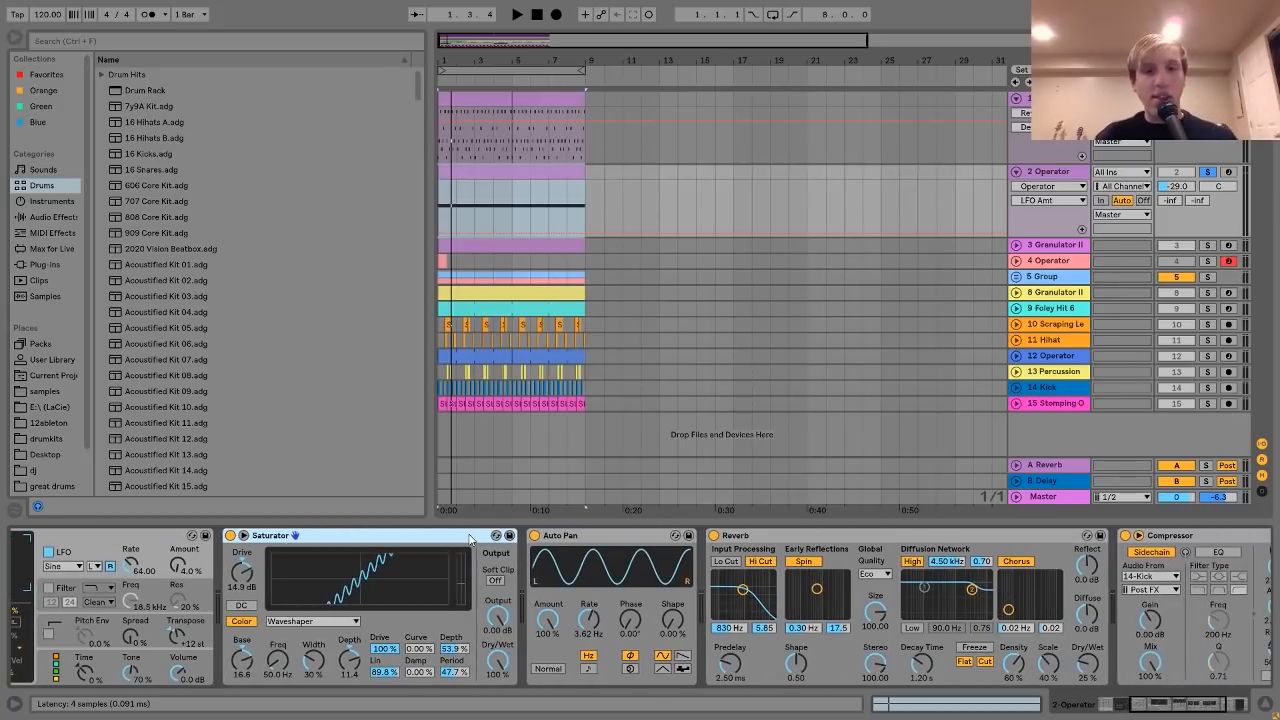
pyautogui.click(631, 628)
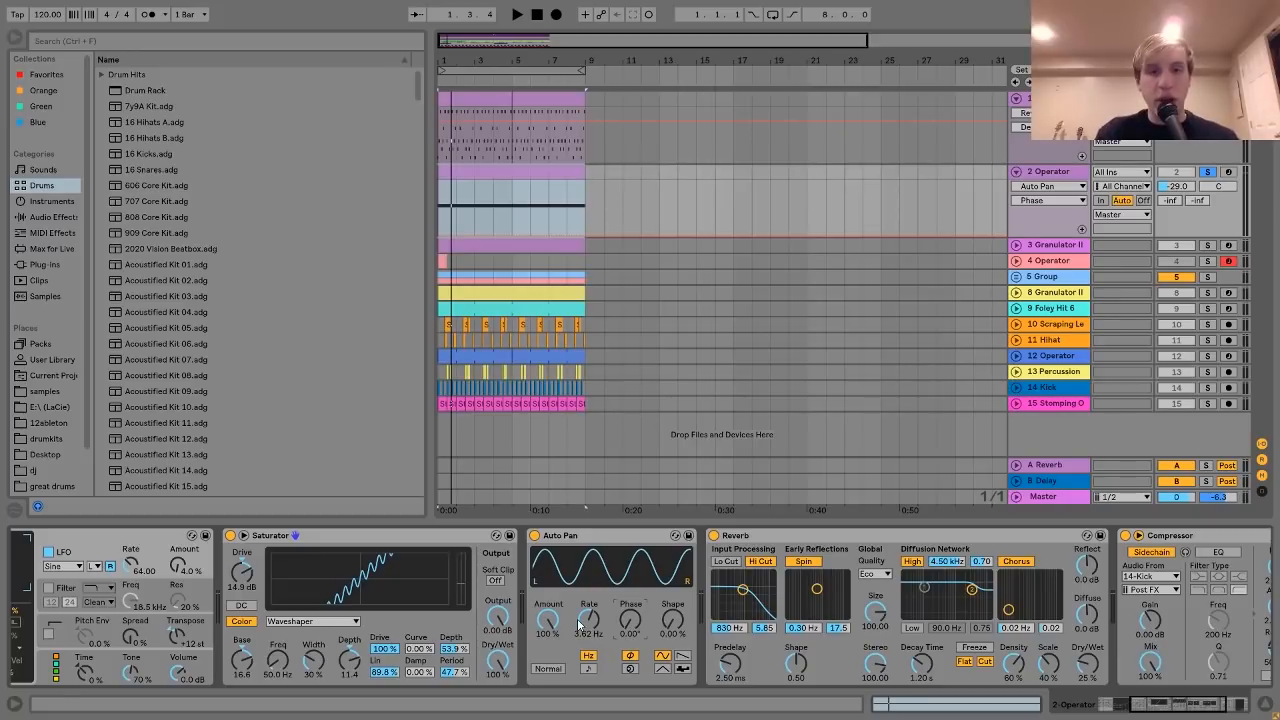
pyautogui.press('space')
pyautogui.click(535, 536)
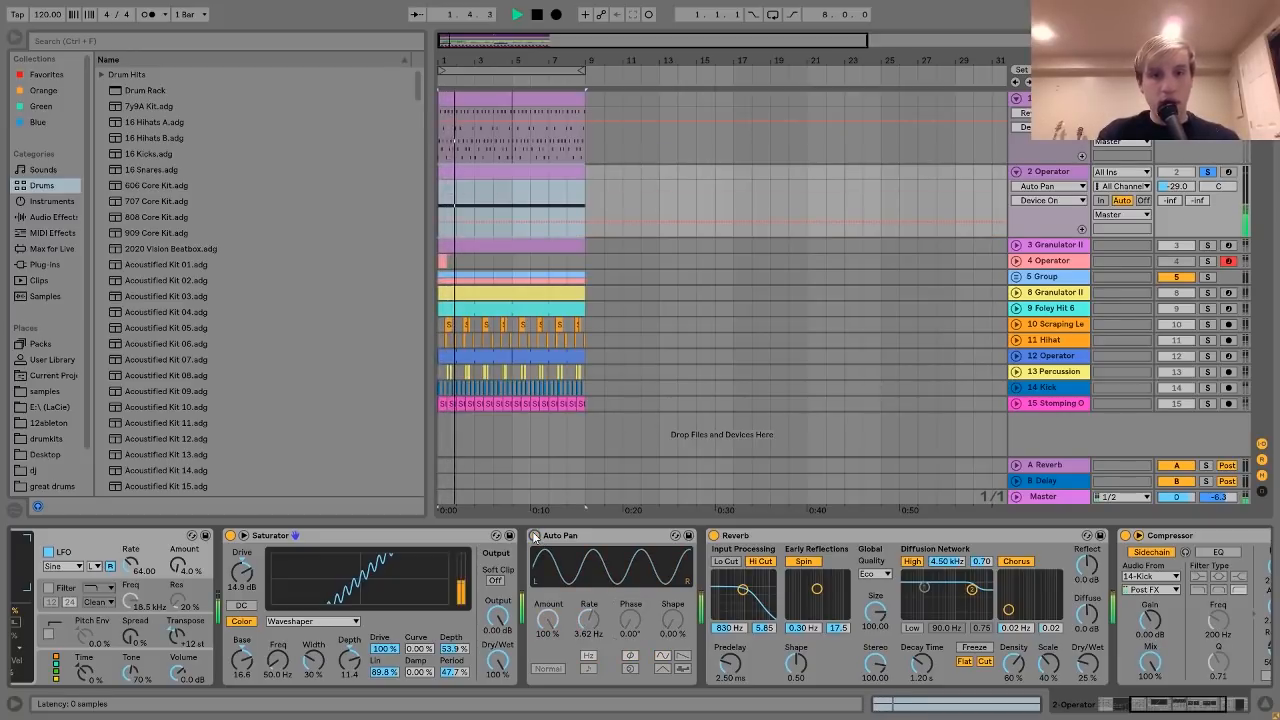
pyautogui.click(535, 536)
pyautogui.press('space')
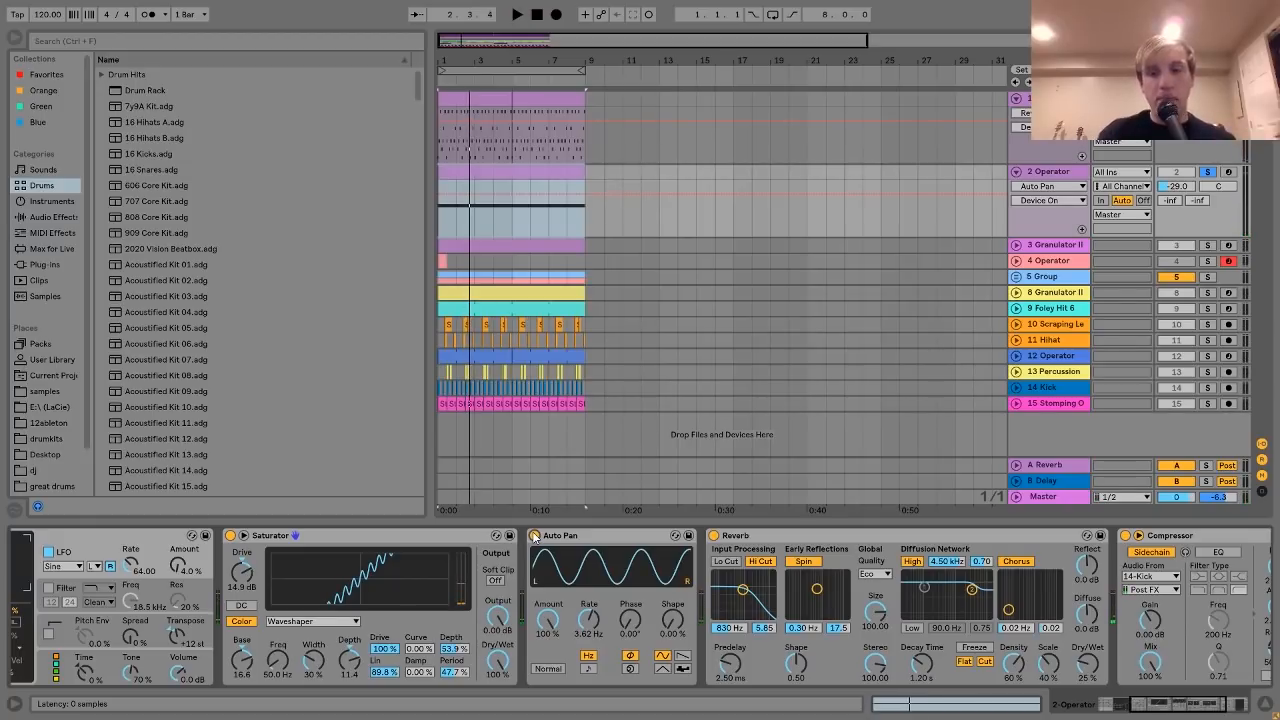
# Look over the Operator track's device chain again, audition it without Auto Pan and switch Auto Pan back on.
pyautogui.hscroll(4, 535, 536)
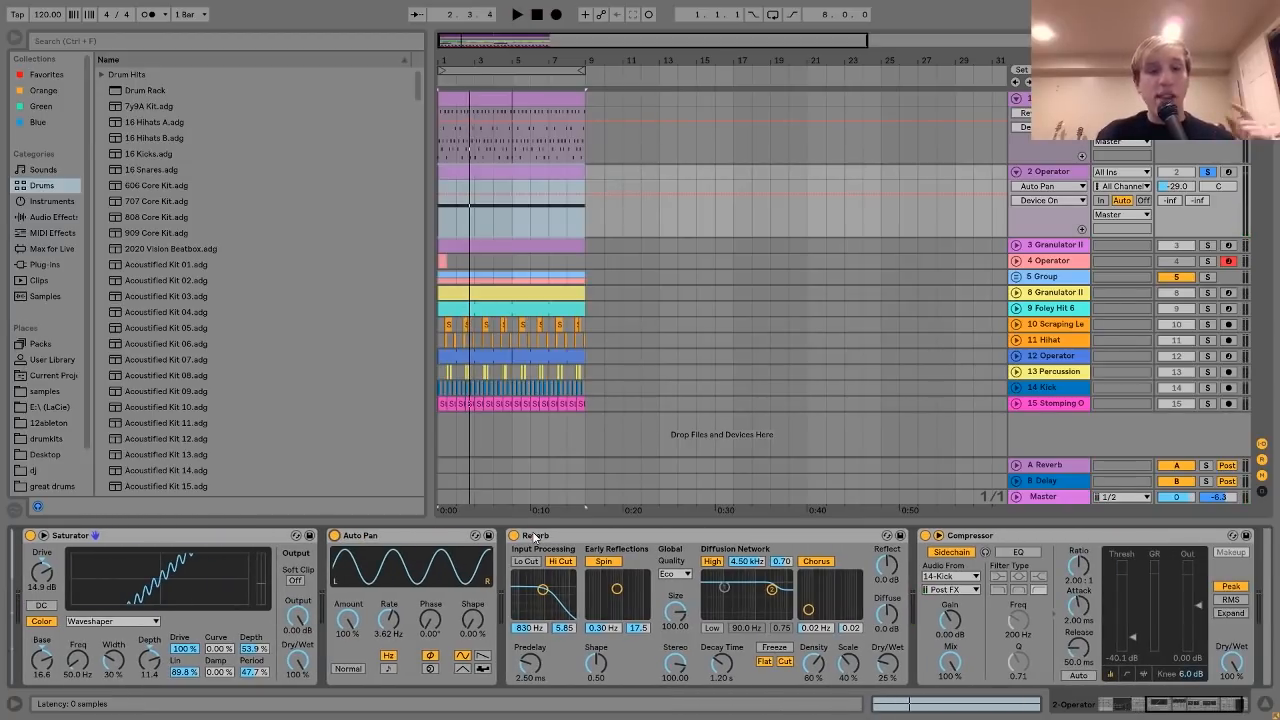
pyautogui.hscroll(-10, 536, 555)
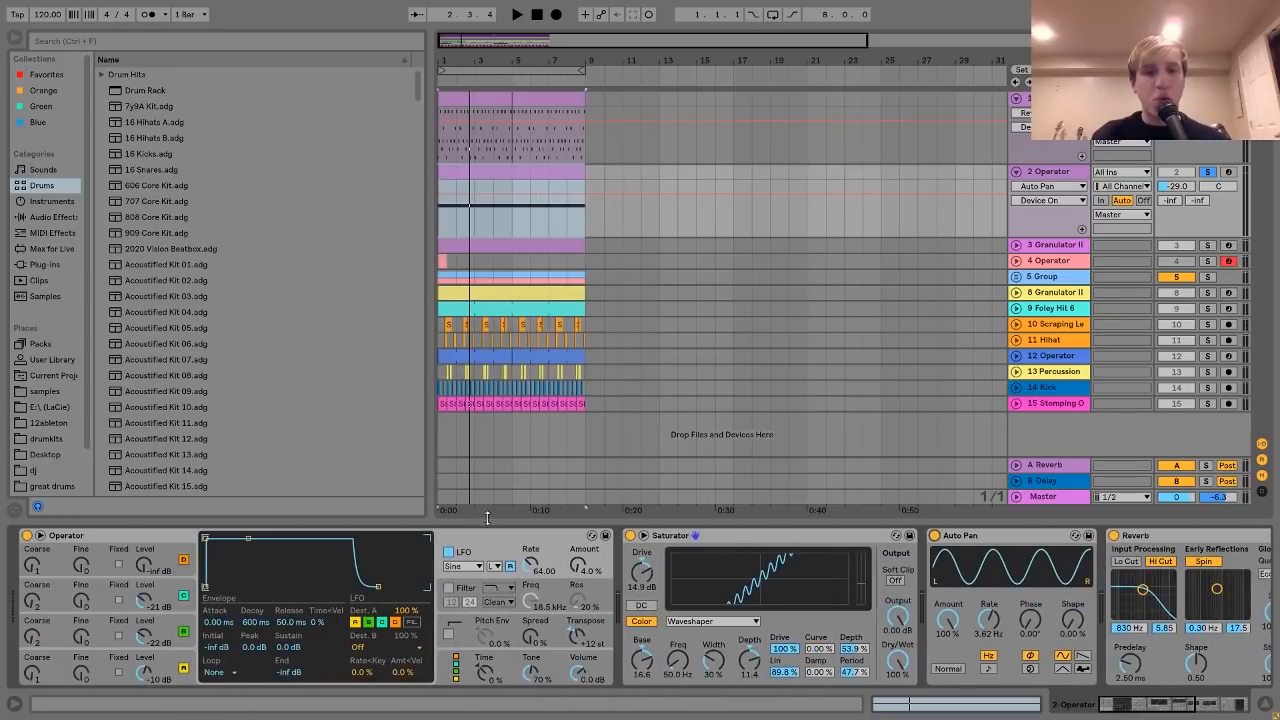
pyautogui.hscroll(5, 500, 560)
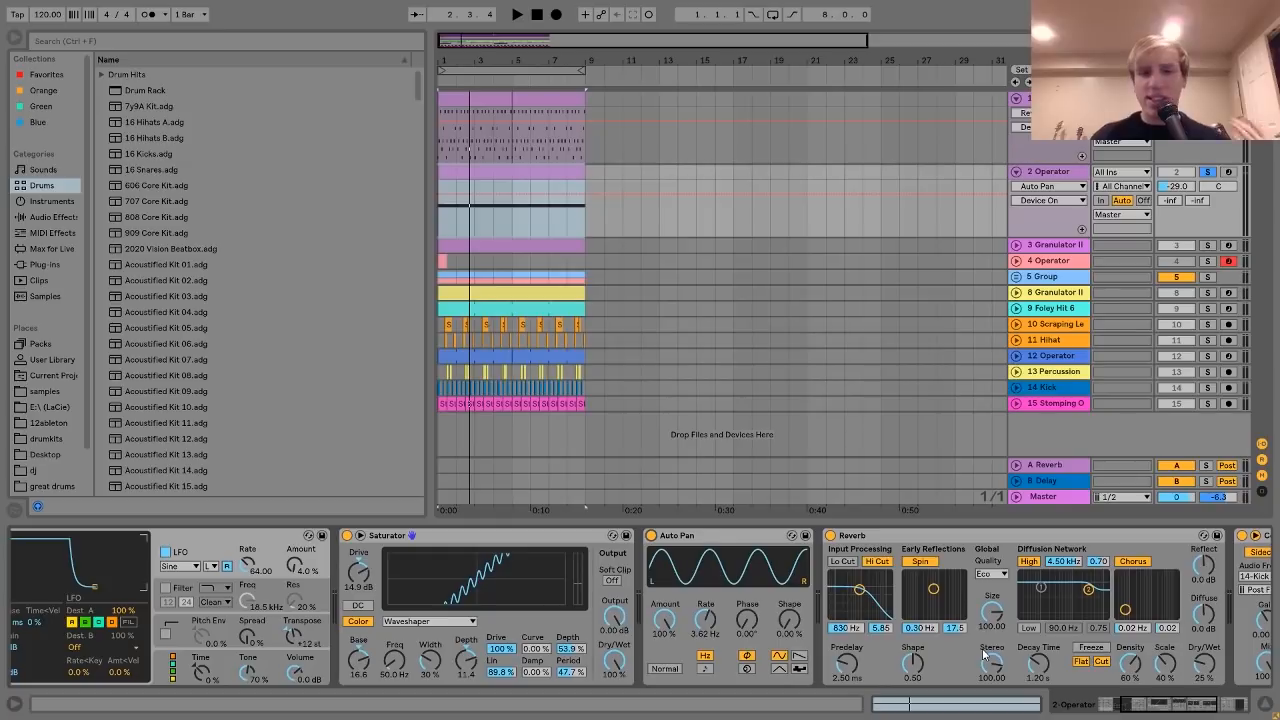
pyautogui.click(702, 536)
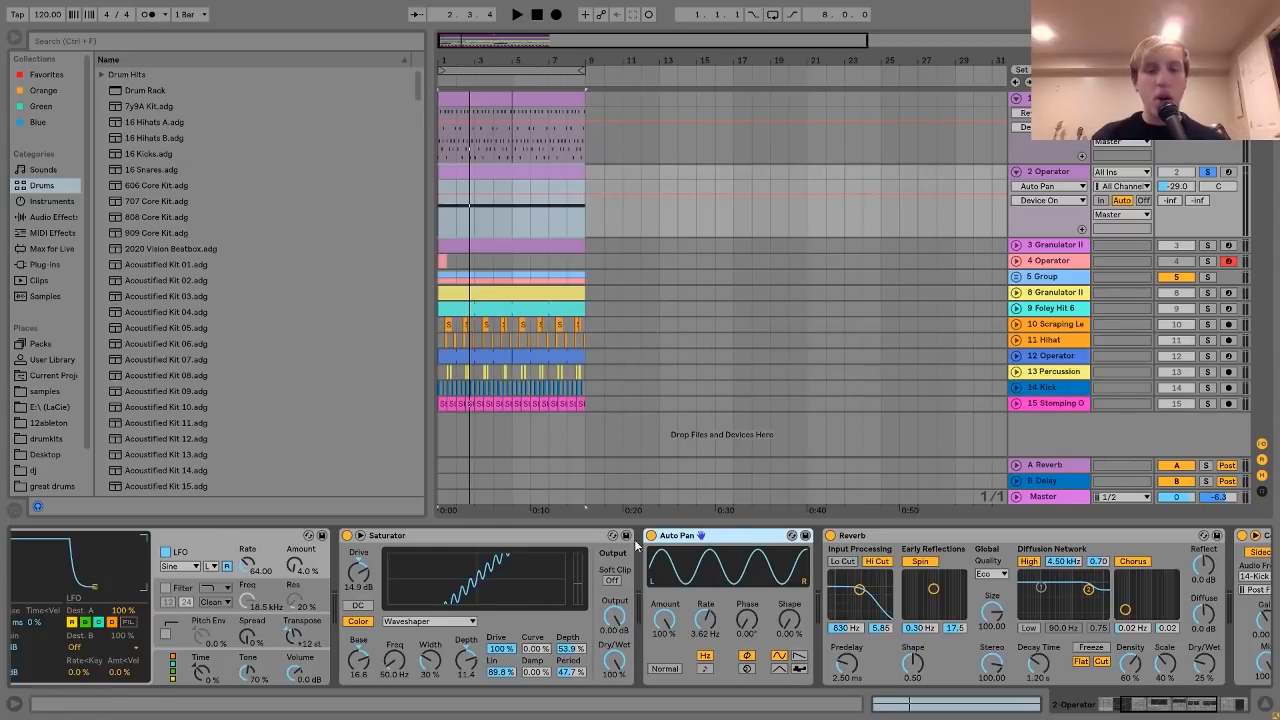
pyautogui.click(651, 536)
pyautogui.press('space')
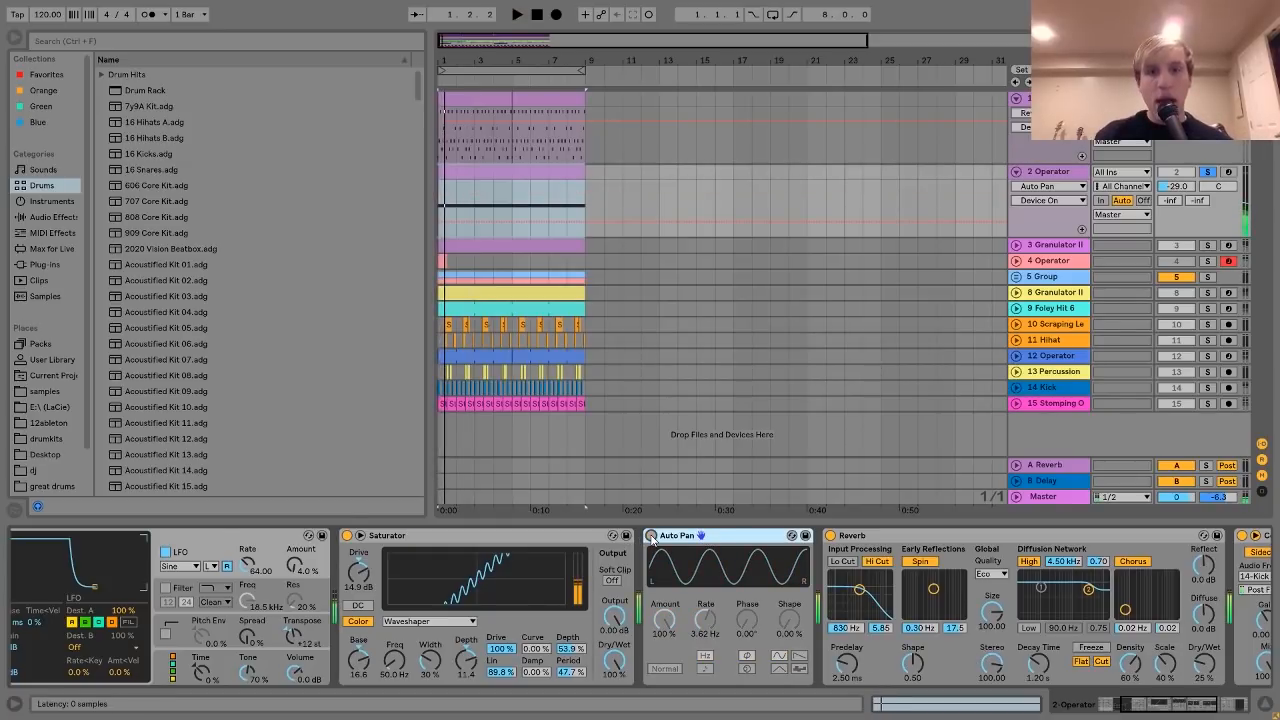
pyautogui.click(651, 536)
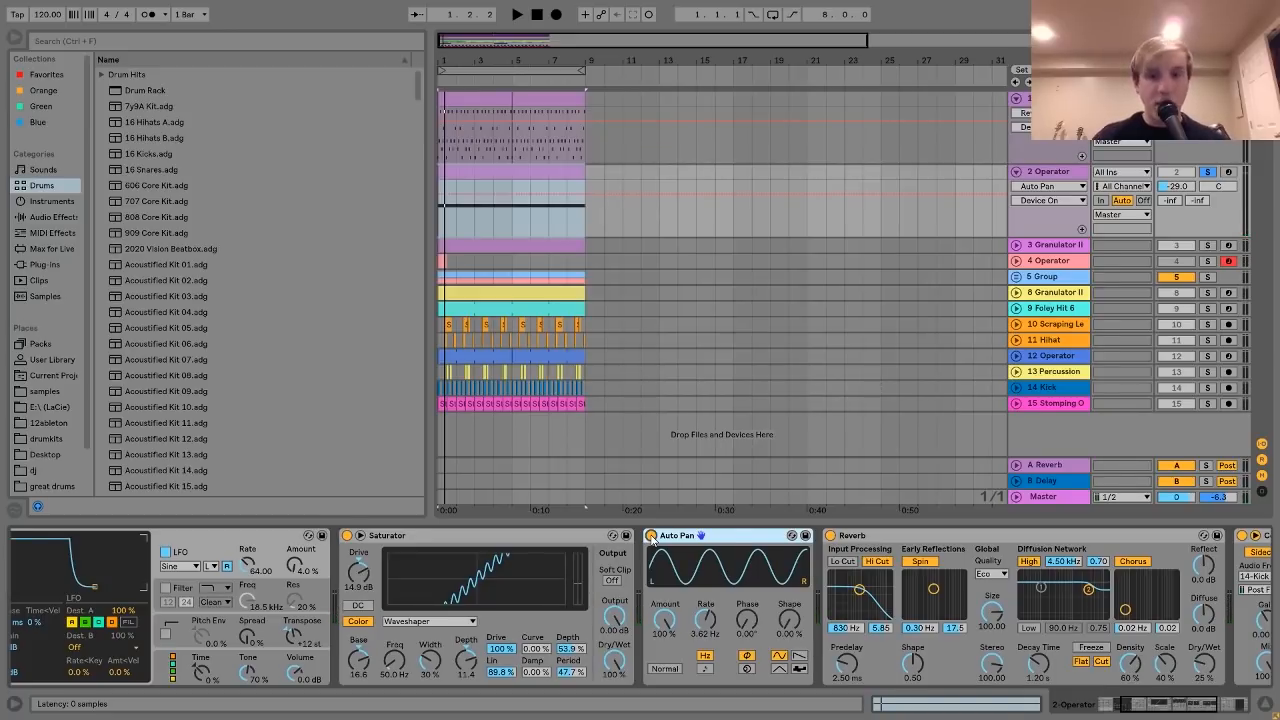
# Examine the Reverb and the Compressor's sidechain settings on the Operator track.
pyautogui.hscroll(3, 775, 580)
pyautogui.hscroll(3, 775, 580)
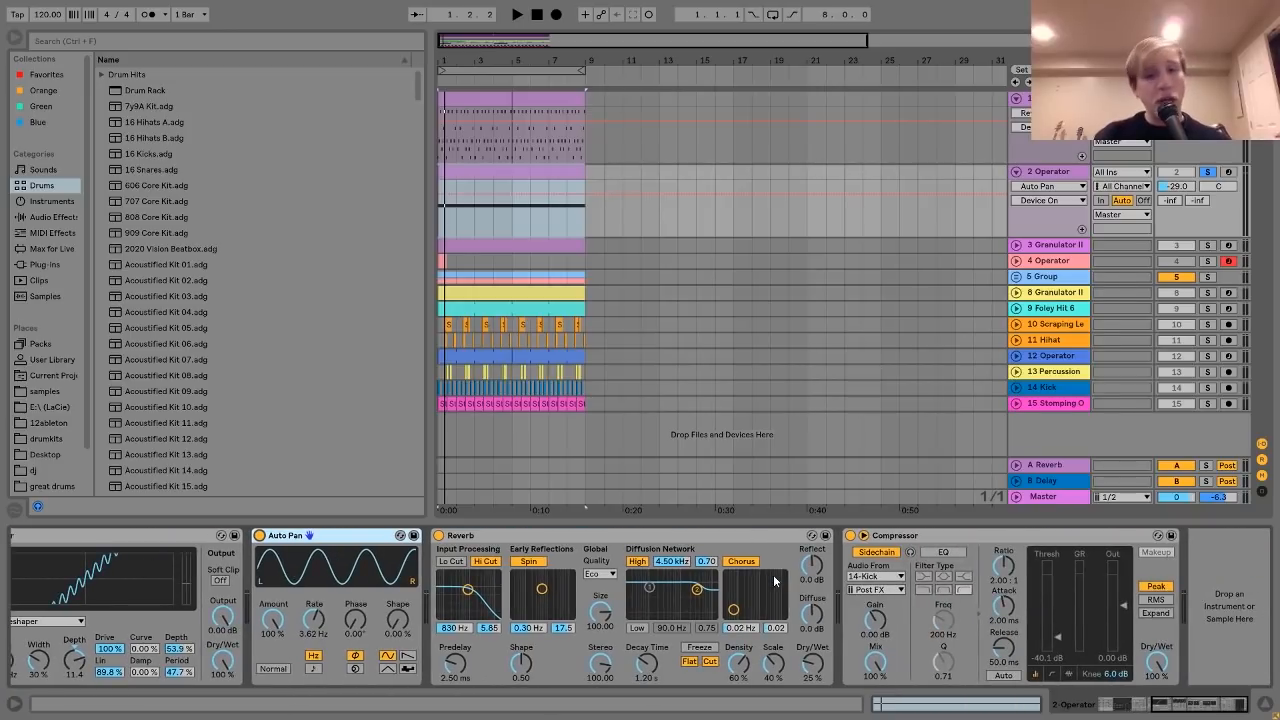
pyautogui.click(917, 545)
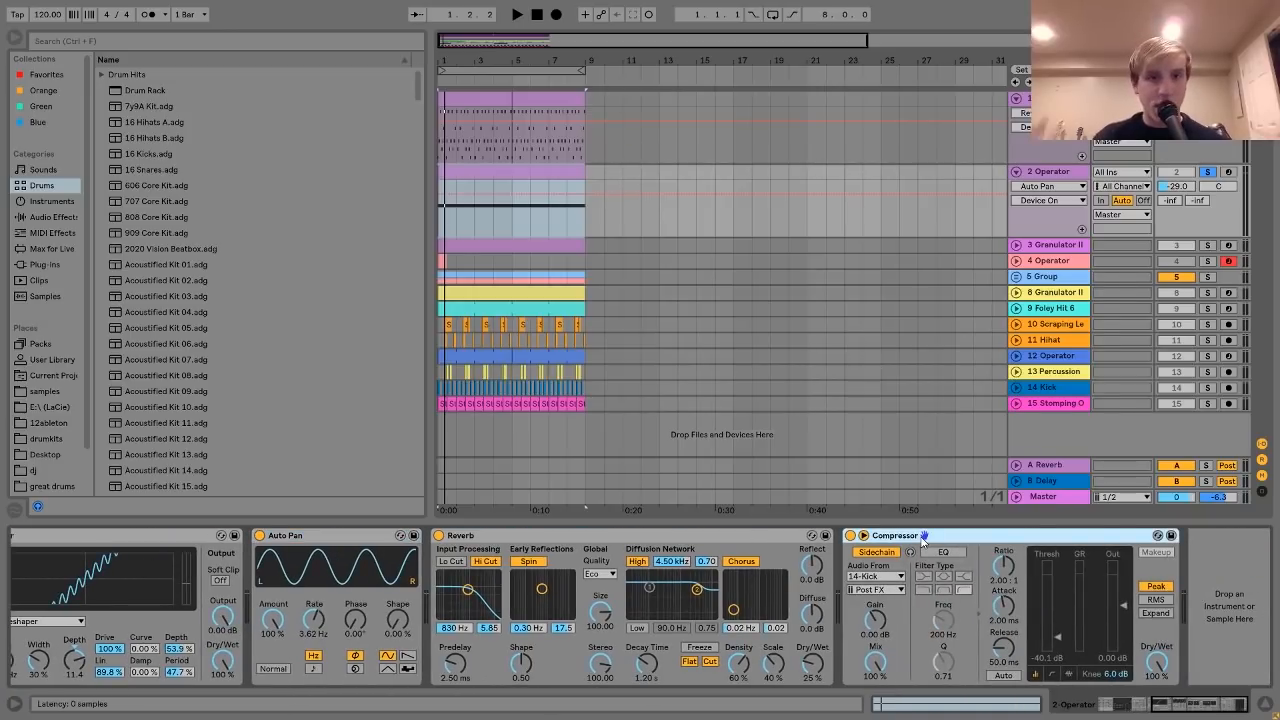
# Unfold and solo track 3 Granulator II, select its clip and play it briefly.
pyautogui.click(1056, 245)
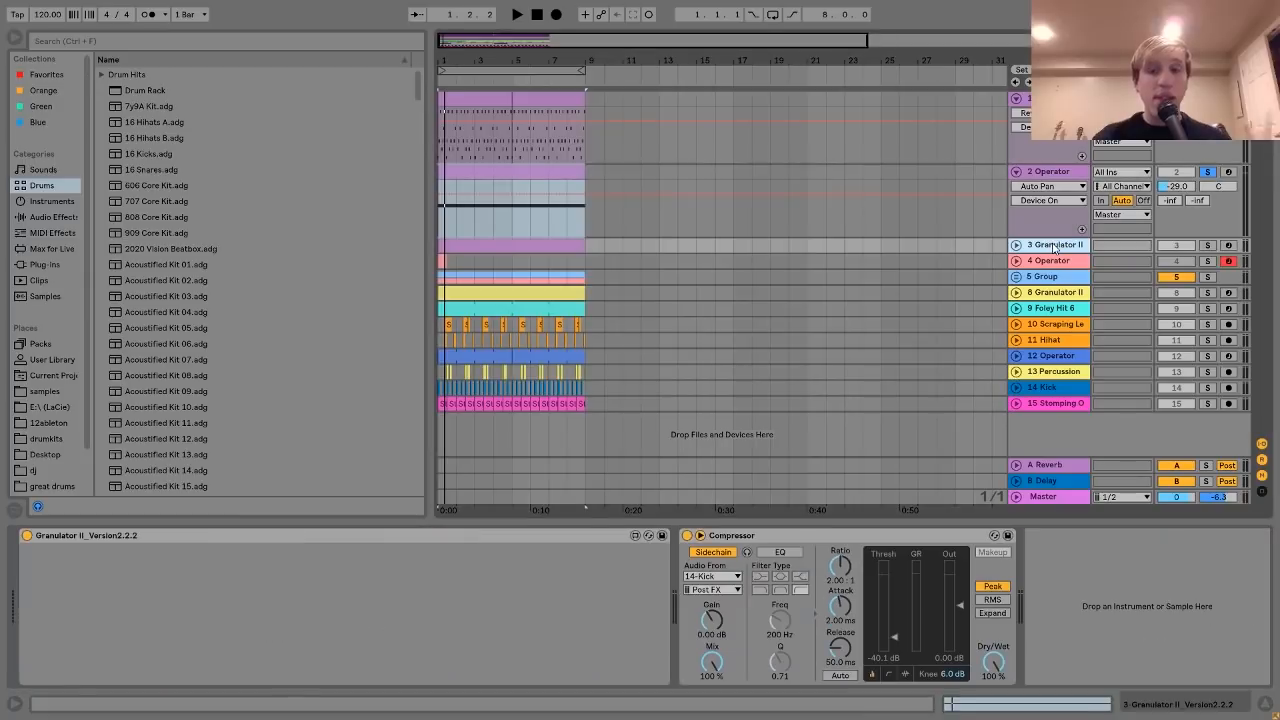
pyautogui.click(1016, 246)
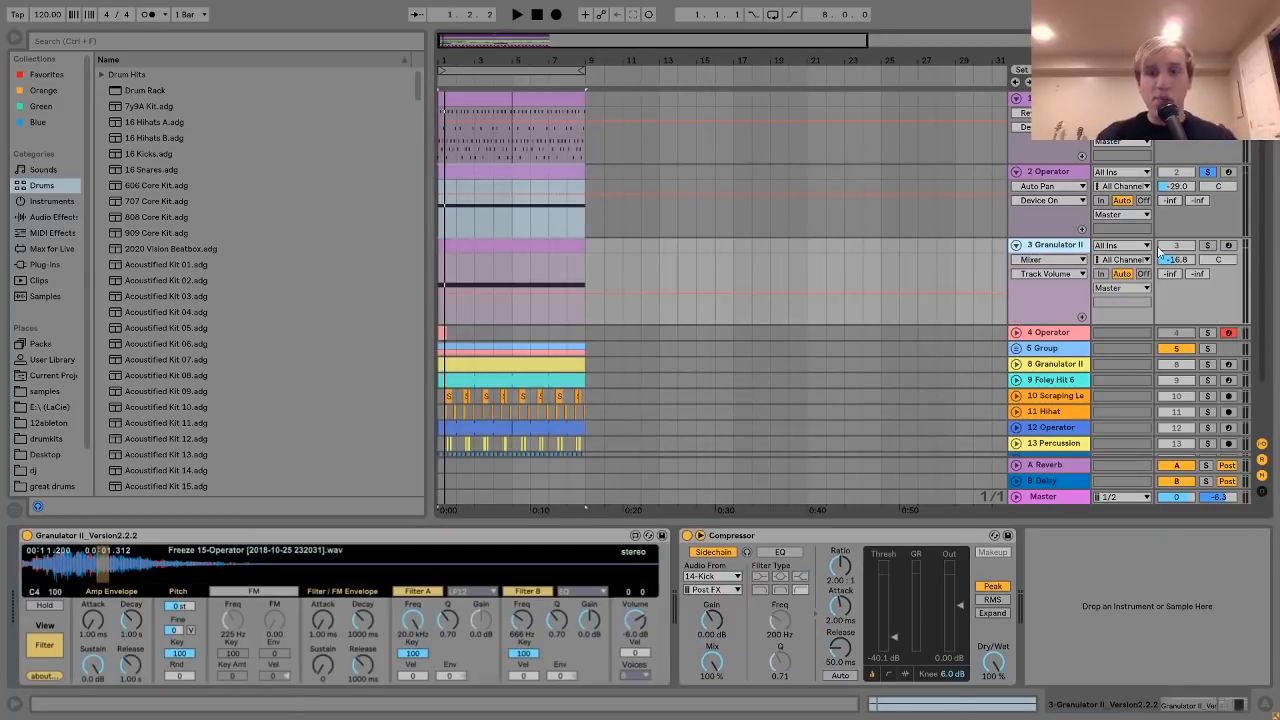
pyautogui.click(1207, 246)
pyautogui.click(548, 249)
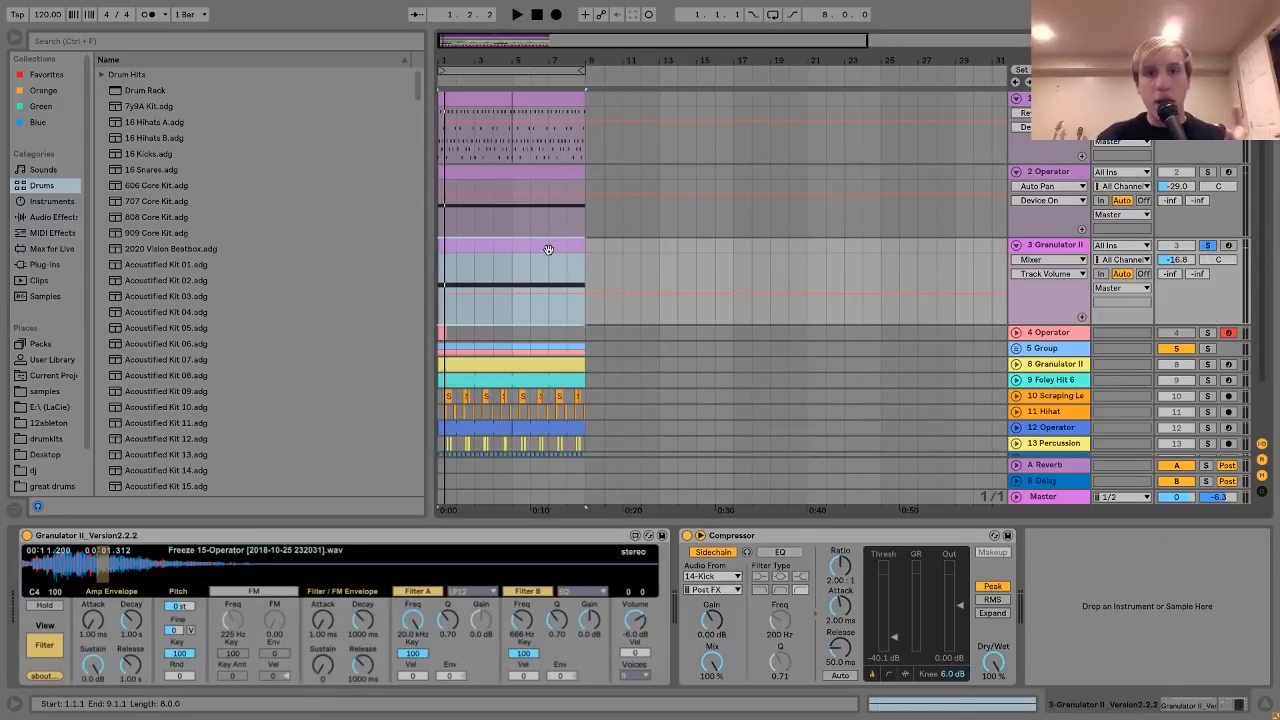
pyautogui.press('space')
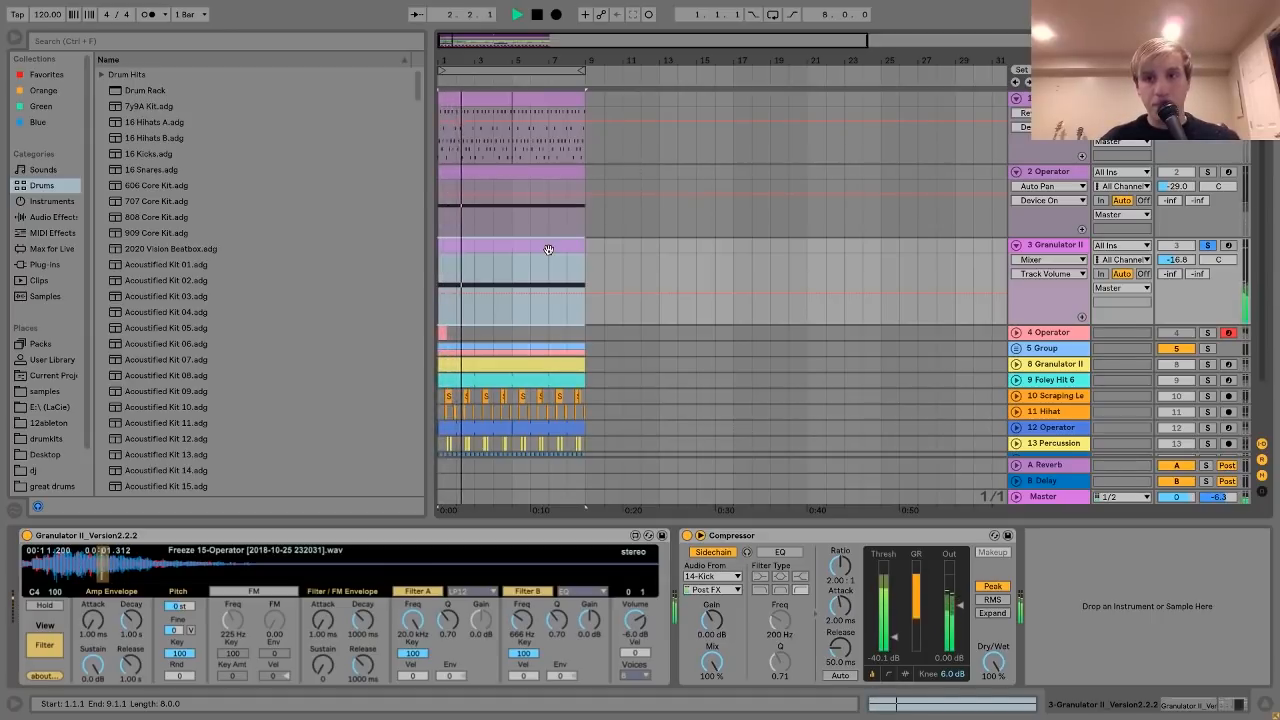
pyautogui.press('space')
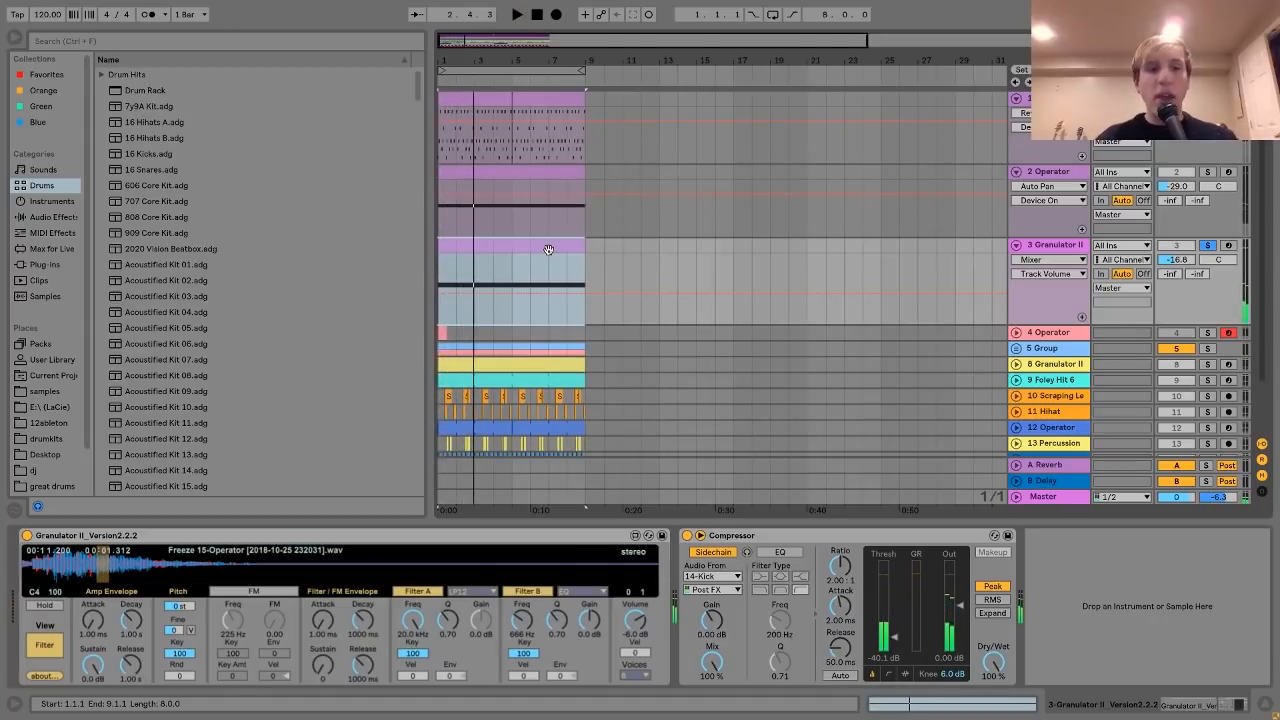
# Unfold and solo track 4 Operator, play its short clip and look over its Operator, Echo and Reverb chain.
pyautogui.click(1016, 333)
pyautogui.click(1050, 333)
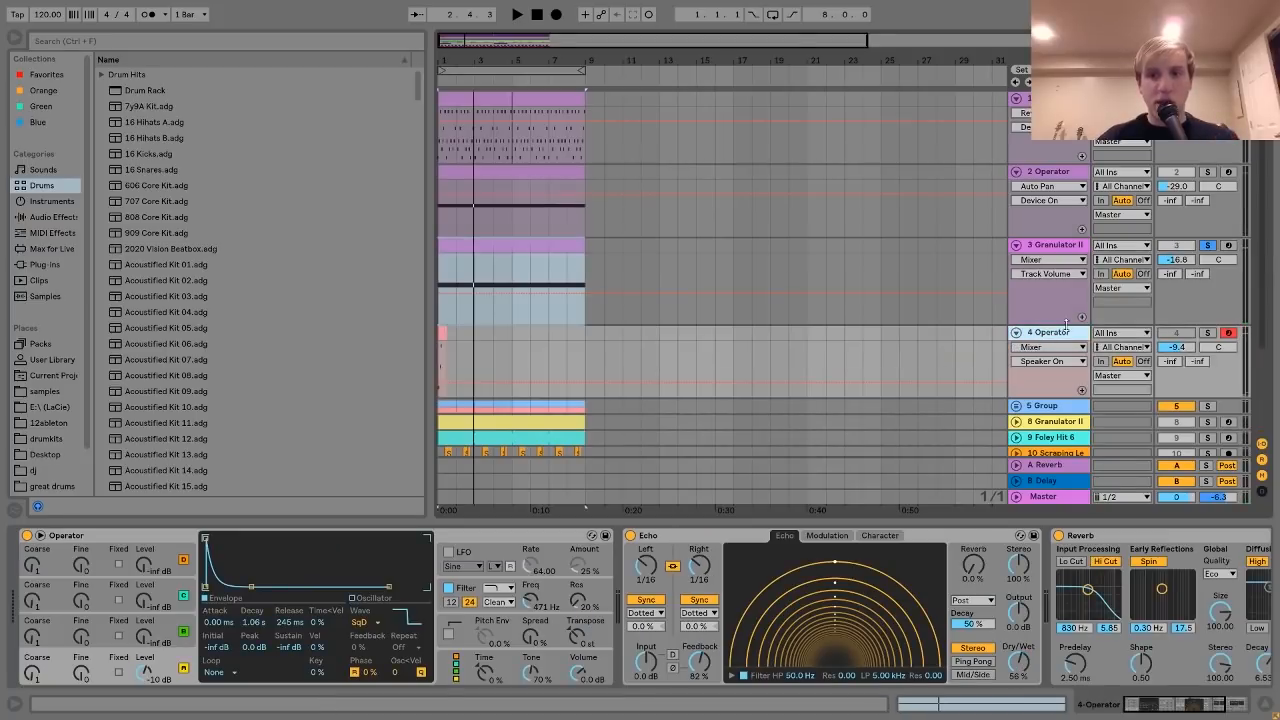
pyautogui.click(1213, 338)
pyautogui.click(442, 331)
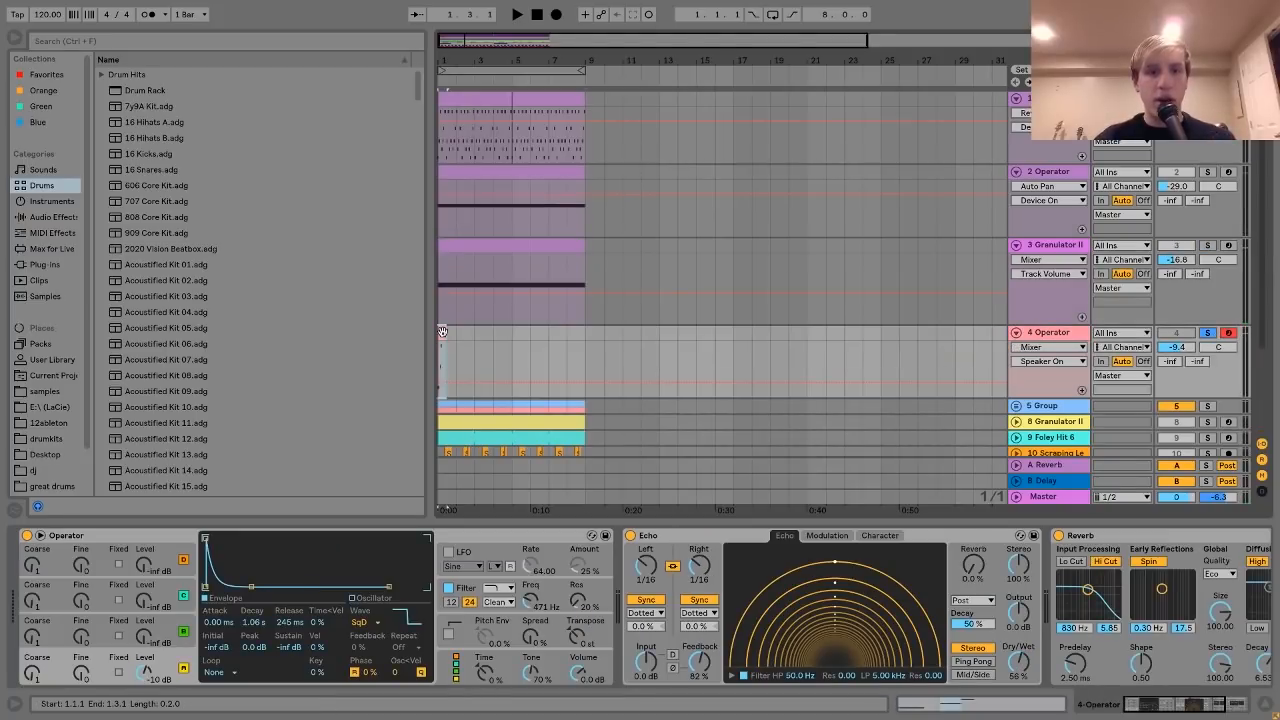
pyautogui.press('space')
pyautogui.press('space')
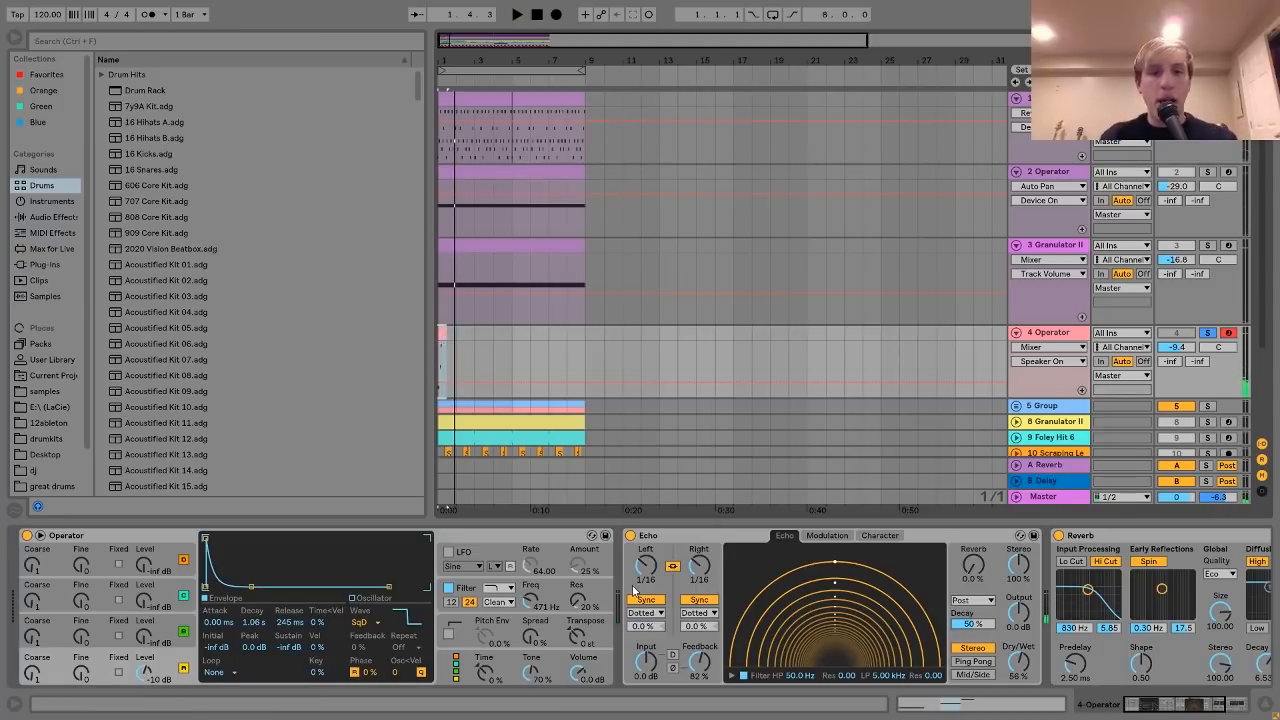
pyautogui.hscroll(2, 634, 590)
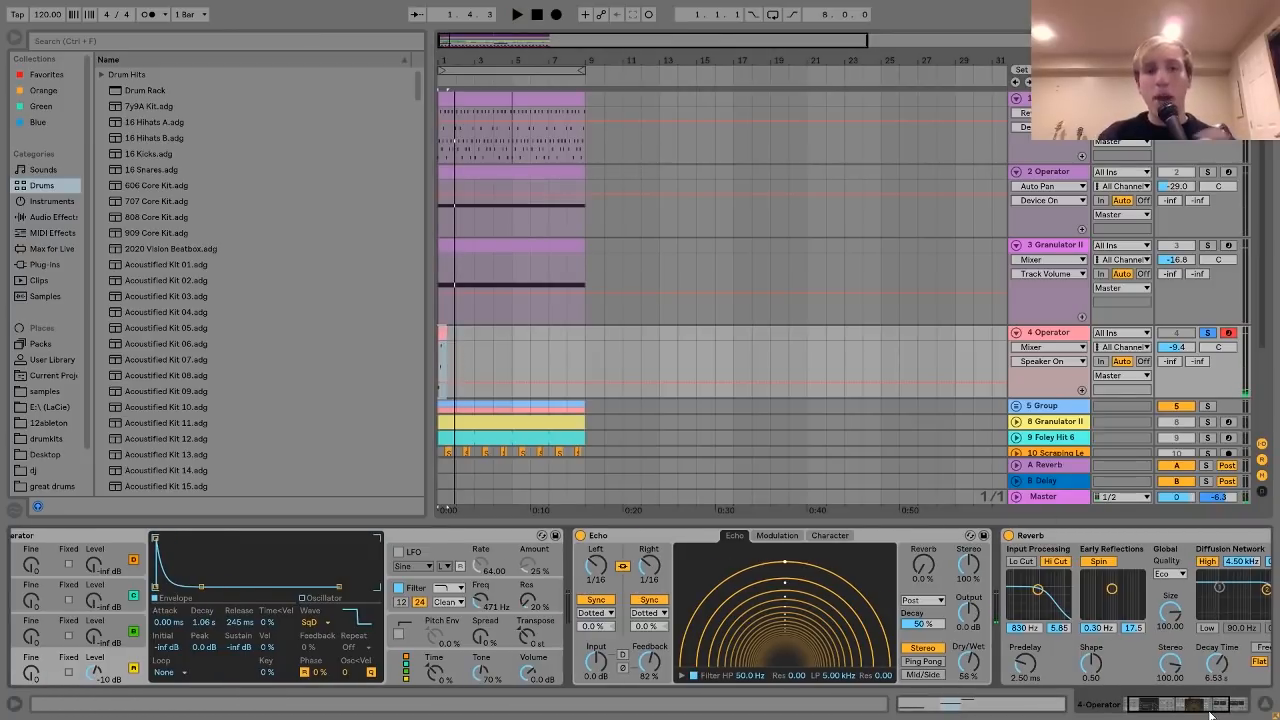
# Duplicate track 4 Operator and freeze the duplicate track.
pyautogui.click(1038, 334)
pyautogui.hotkey('ctrl', 'd')
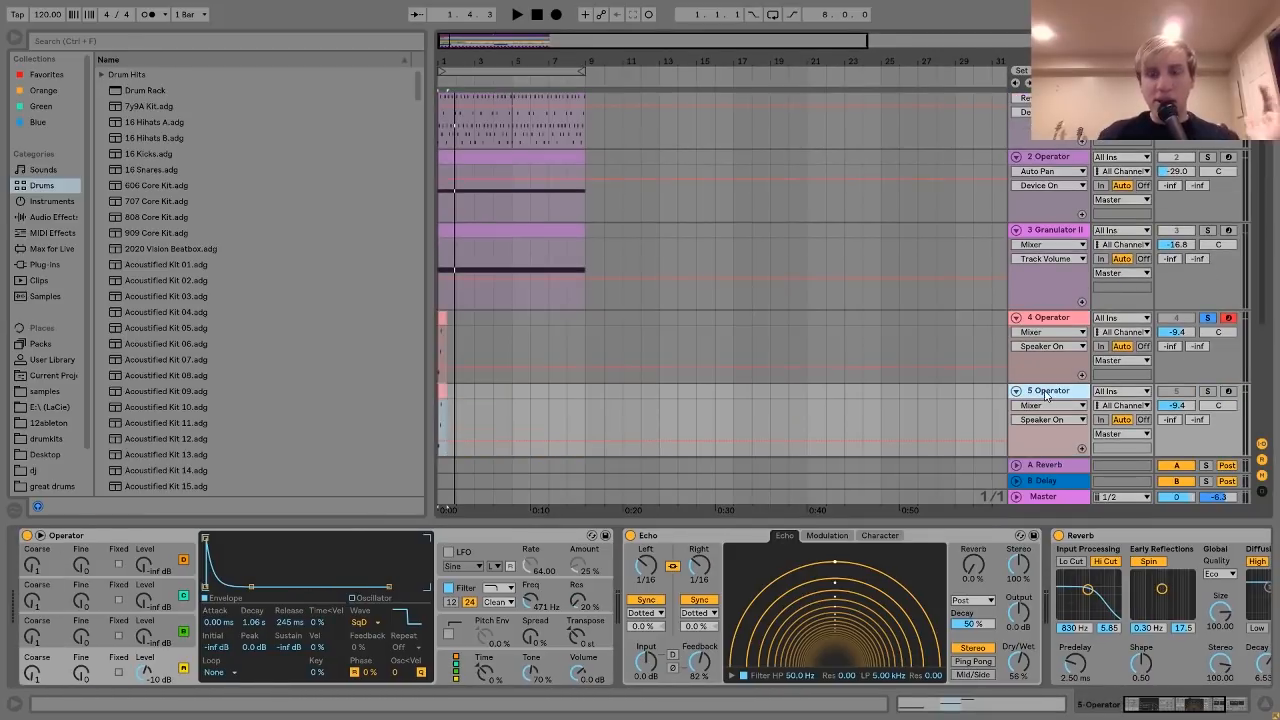
pyautogui.rightClick(1050, 392)
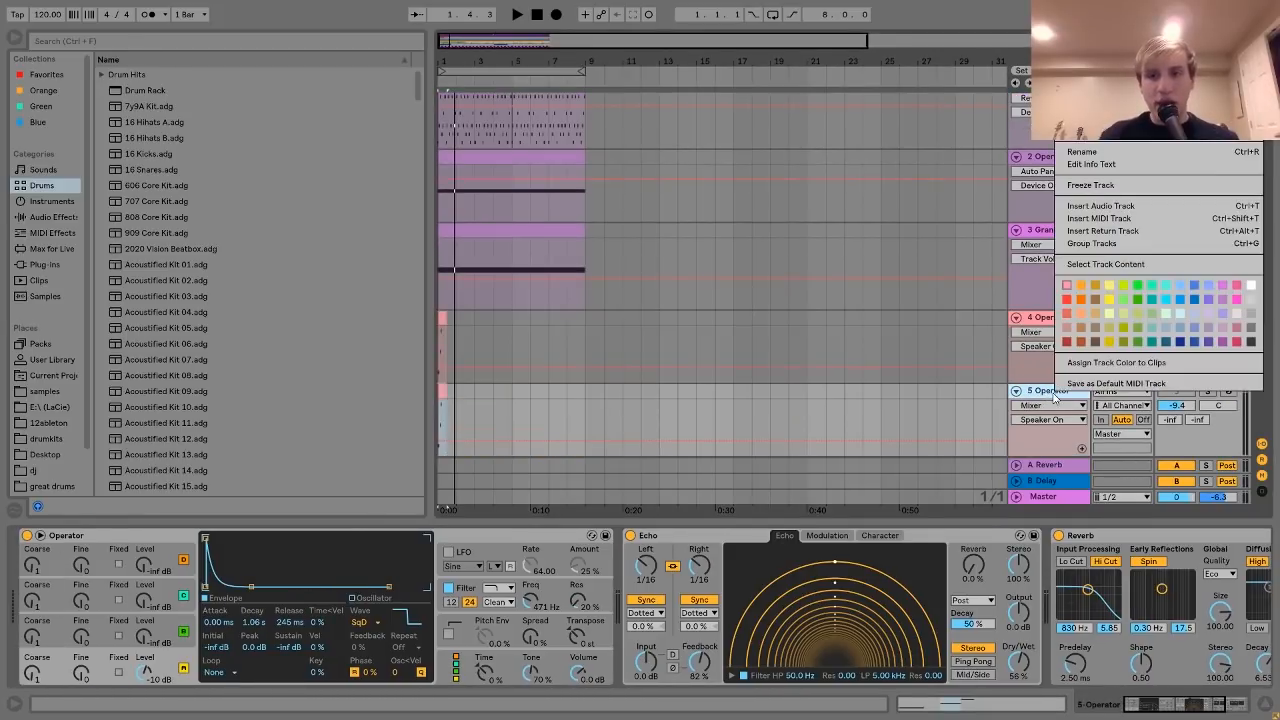
pyautogui.click(1090, 185)
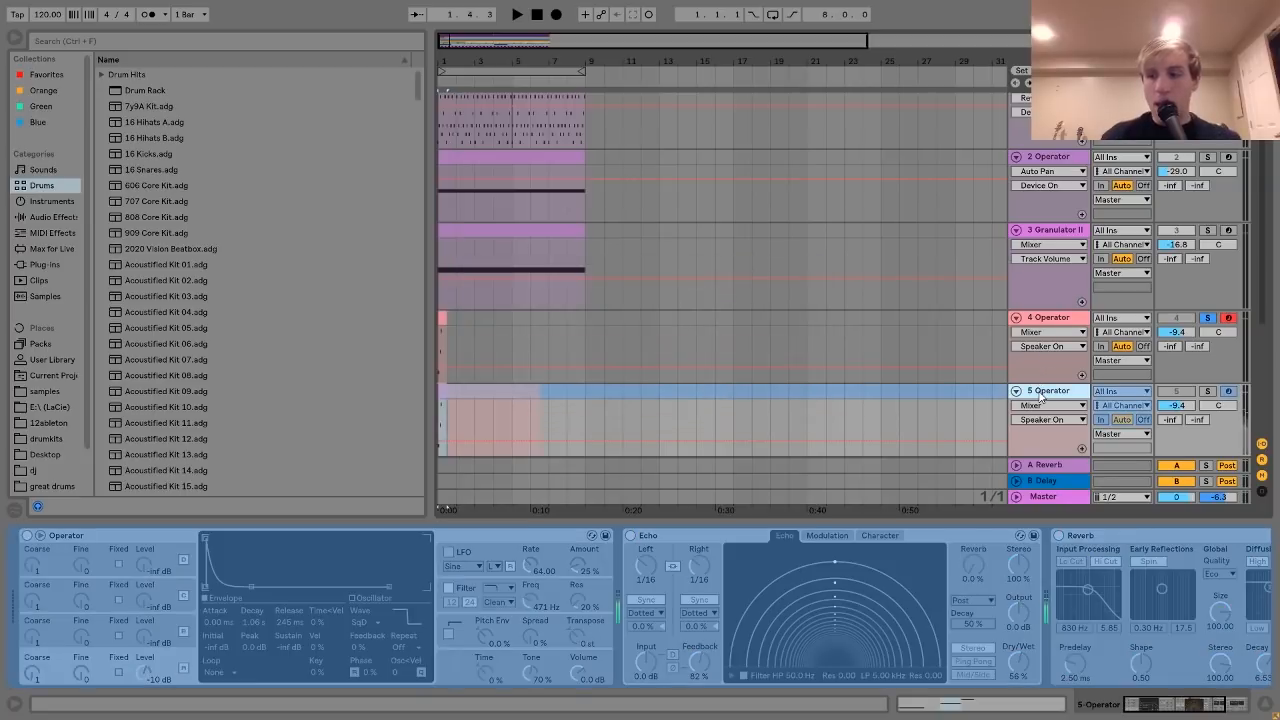
# Flatten the frozen Operator copy to audio and extend its first clip over the freeze tail to just past bar 3.
pyautogui.rightClick(1042, 394)
pyautogui.click(1099, 186)
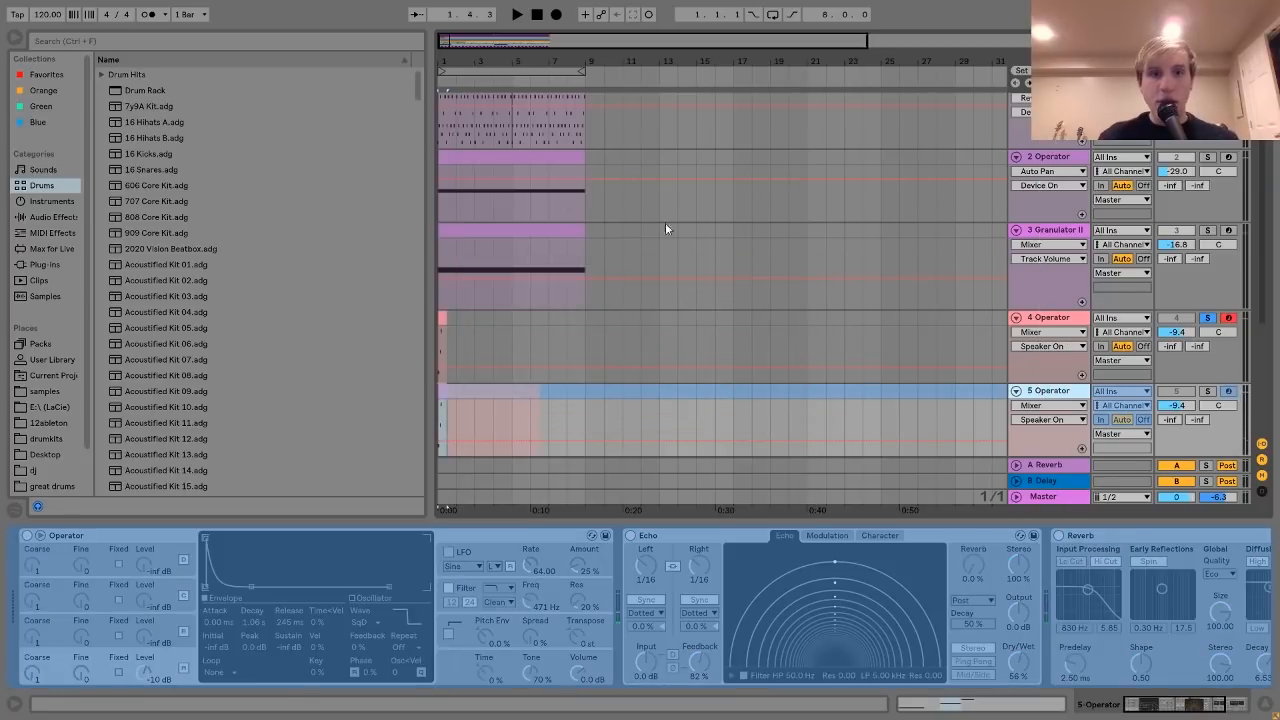
pyautogui.moveTo(450, 61); pyautogui.dragTo(489, 256)
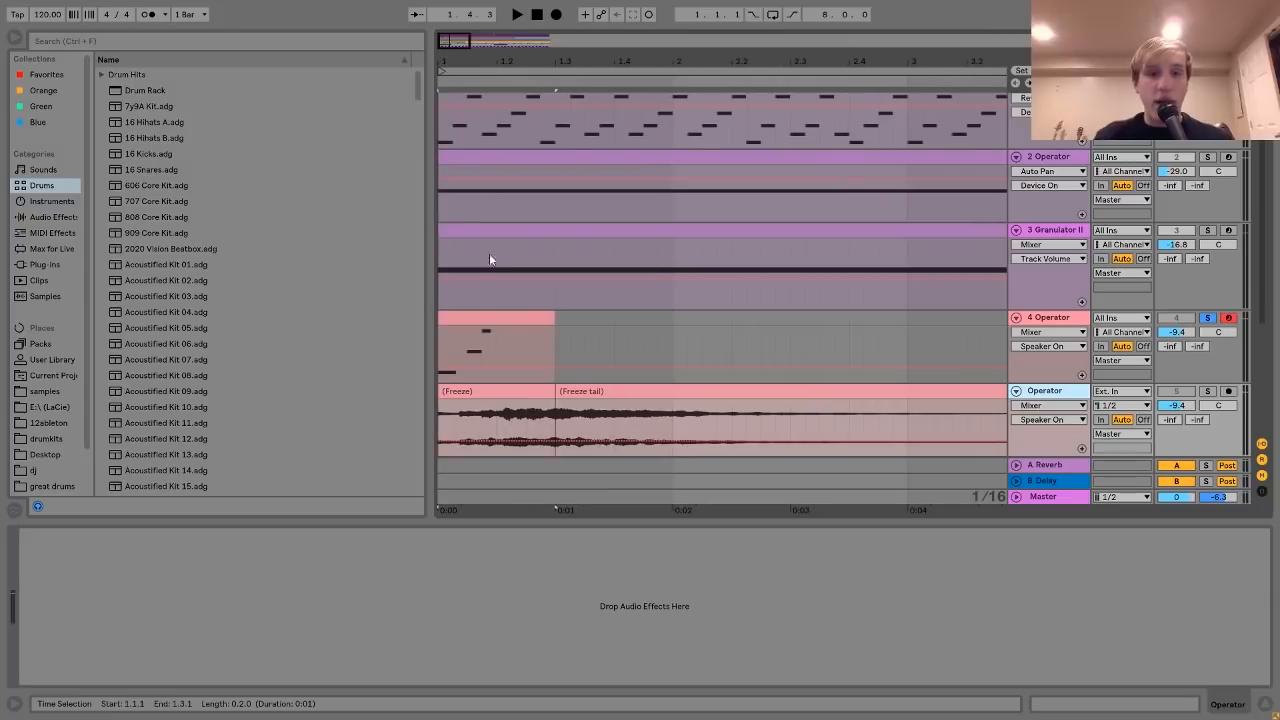
pyautogui.moveTo(552, 391); pyautogui.dragTo(952, 391)
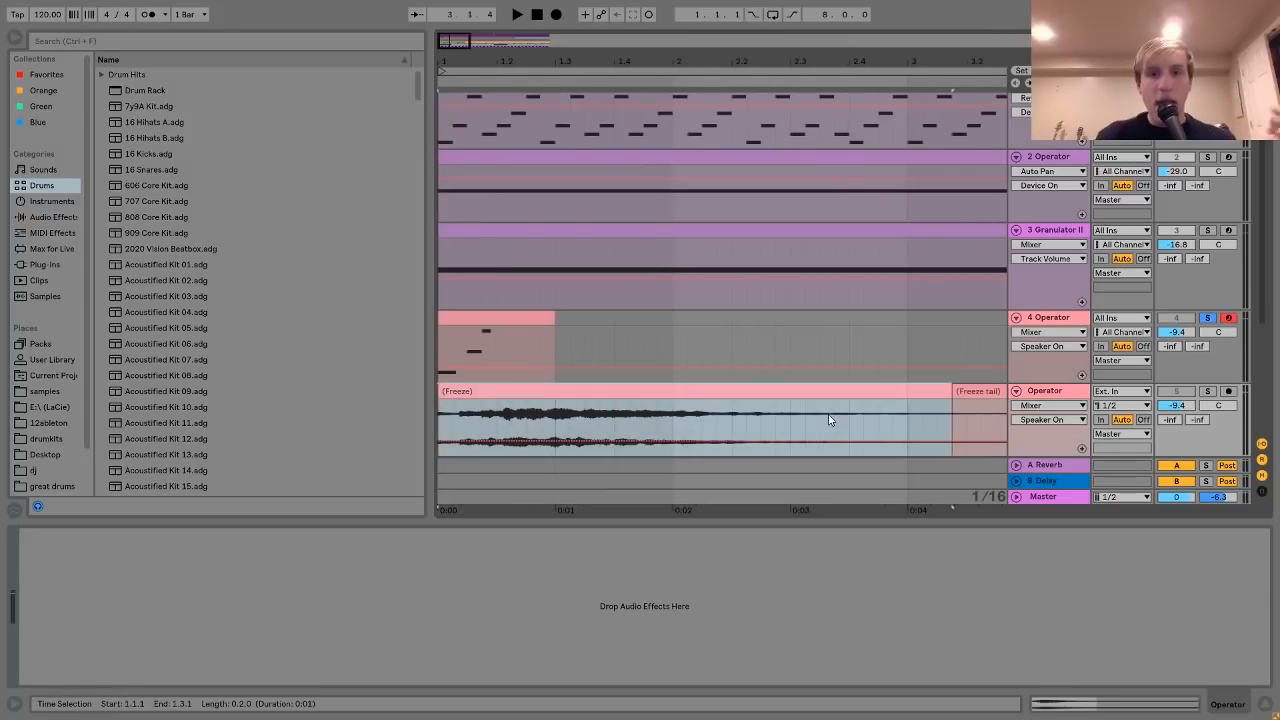
# Solo track 3 Granulator II, loop its eight-bar clip and play it while viewing the loaded sample.
pyautogui.click(1064, 267)
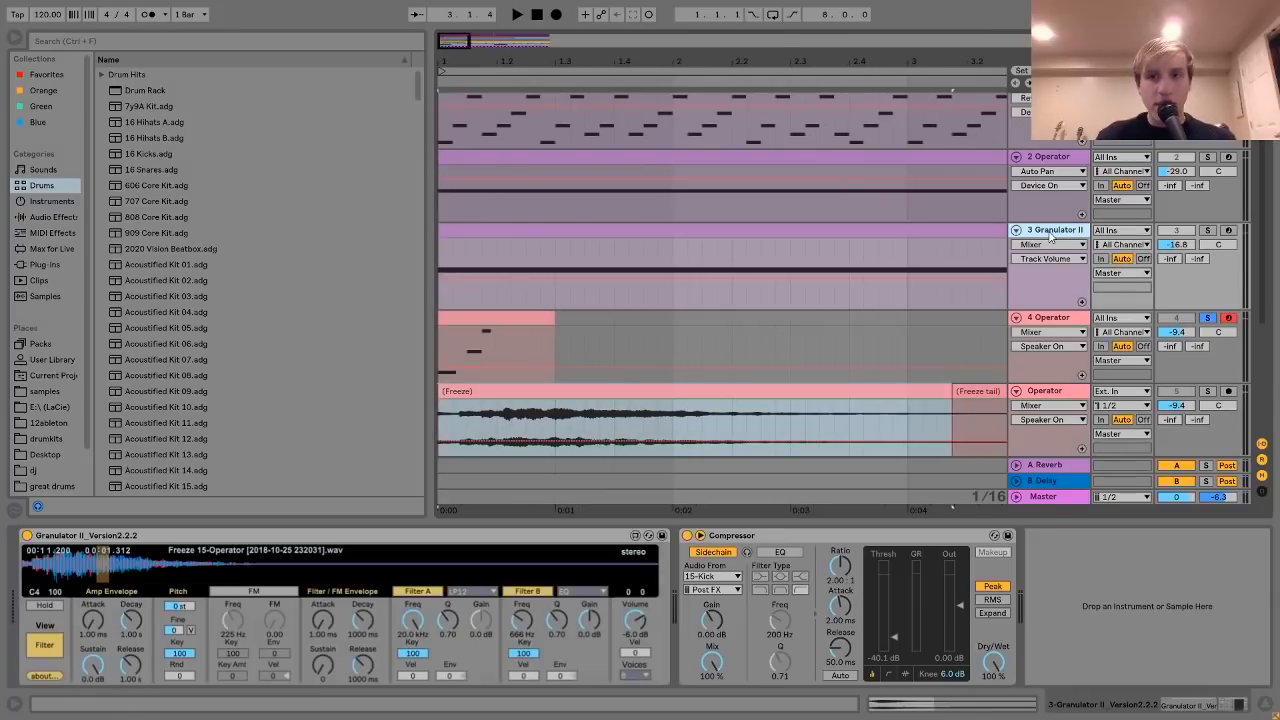
pyautogui.click(634, 231)
pyautogui.click(1208, 230)
pyautogui.press('space')
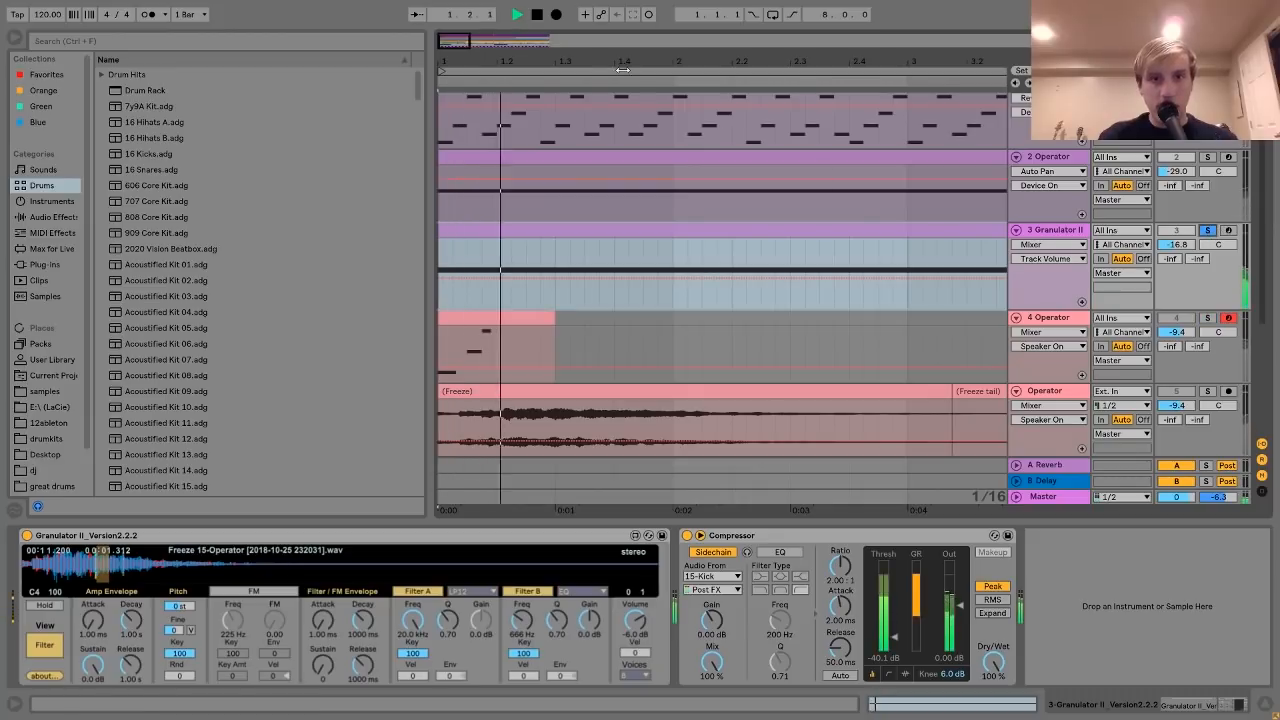
pyautogui.moveTo(461, 63); pyautogui.dragTo(459, 50)
pyautogui.press('space')
pyautogui.click(577, 233)
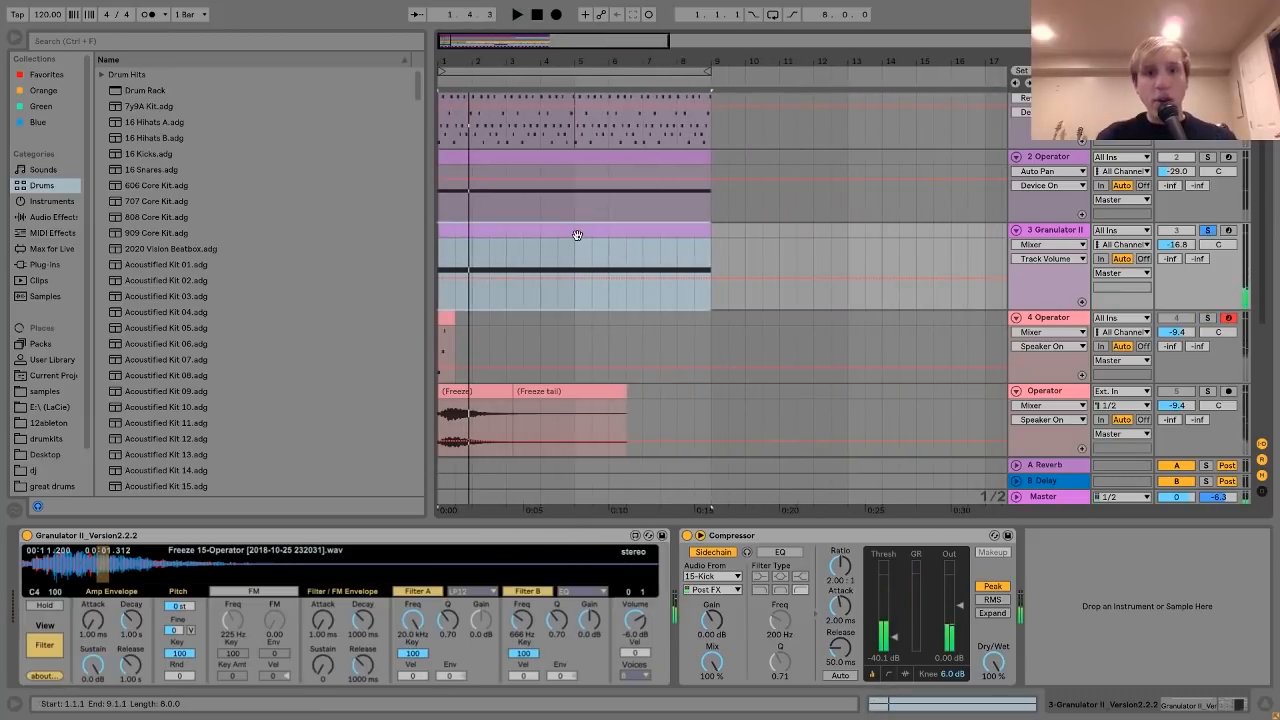
pyautogui.hotkey('ctrl', 'l')
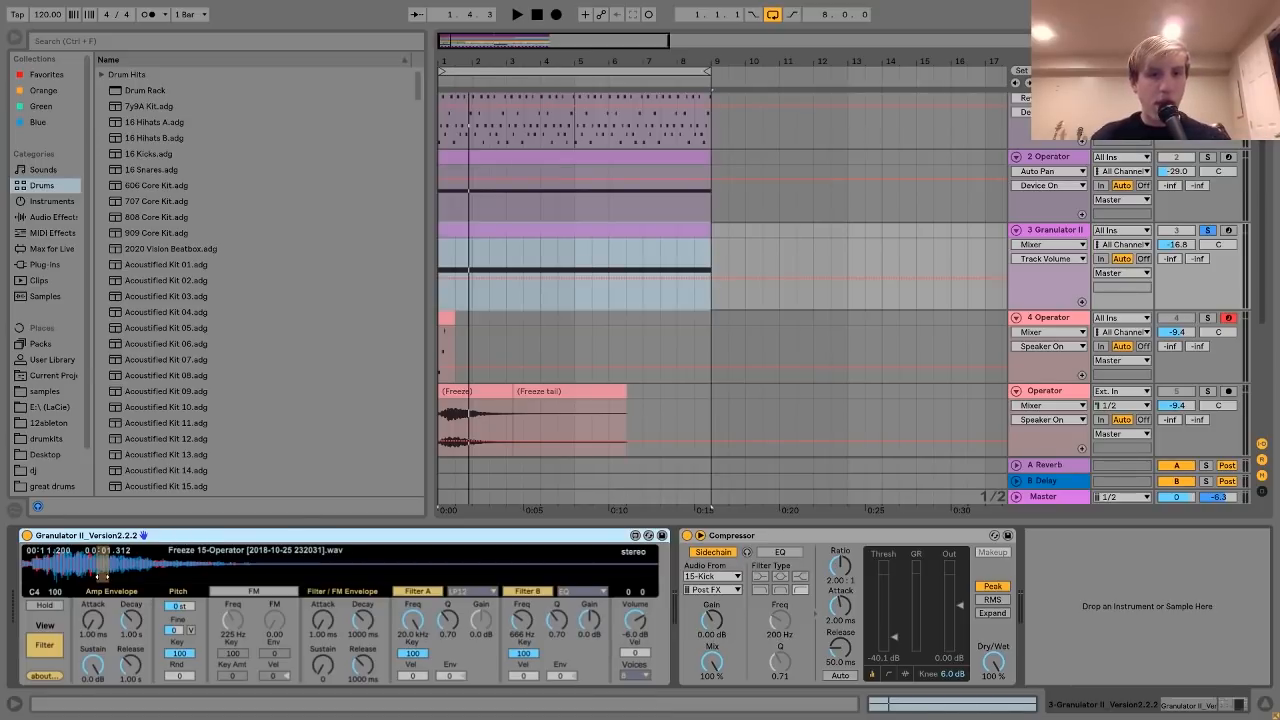
pyautogui.press('space')
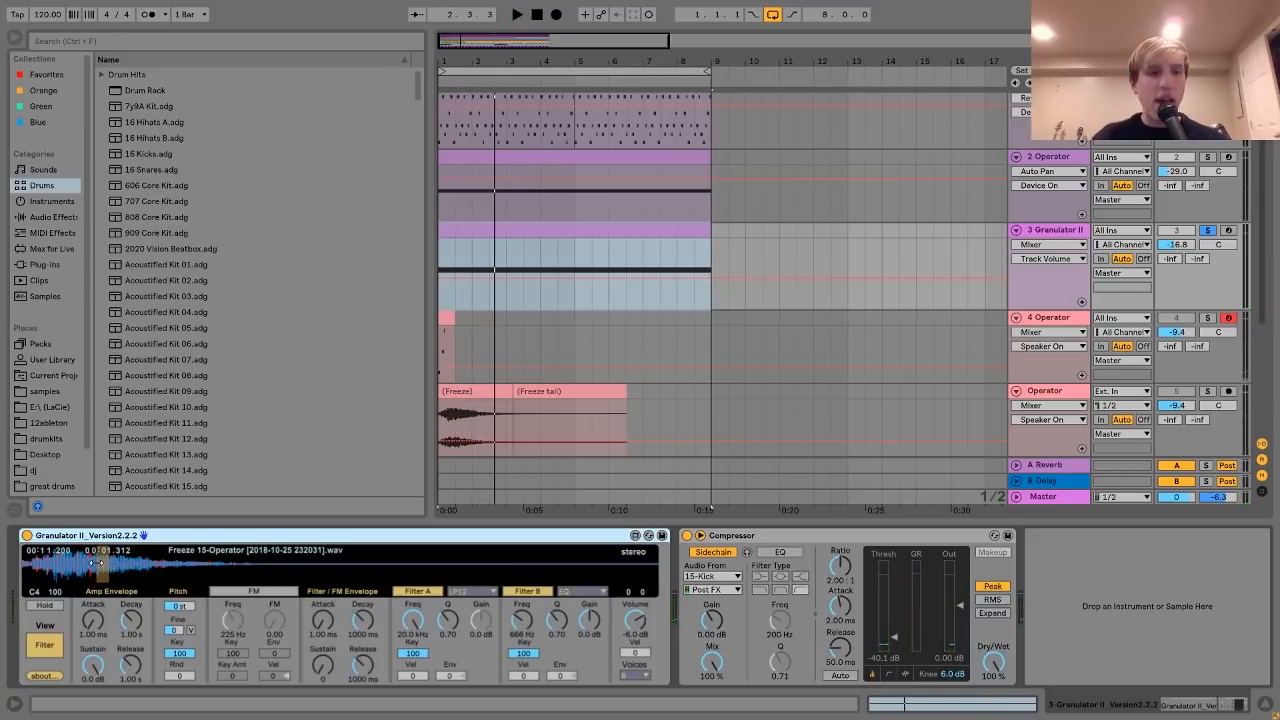
# In Granulator II's Grain view, set Grain to 4.01 Hz and Spray to 601 ms, and audition the sound.
pyautogui.click(48, 648)
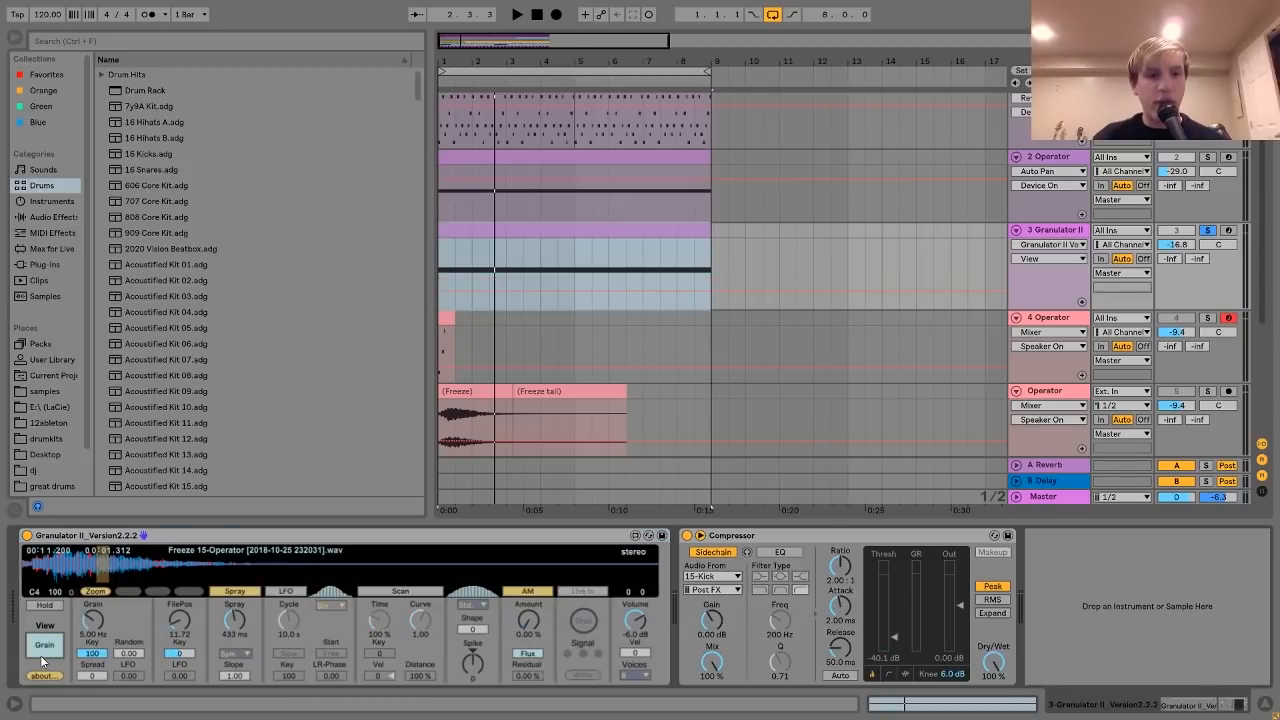
pyautogui.moveTo(91, 621); pyautogui.dragTo(91, 625)
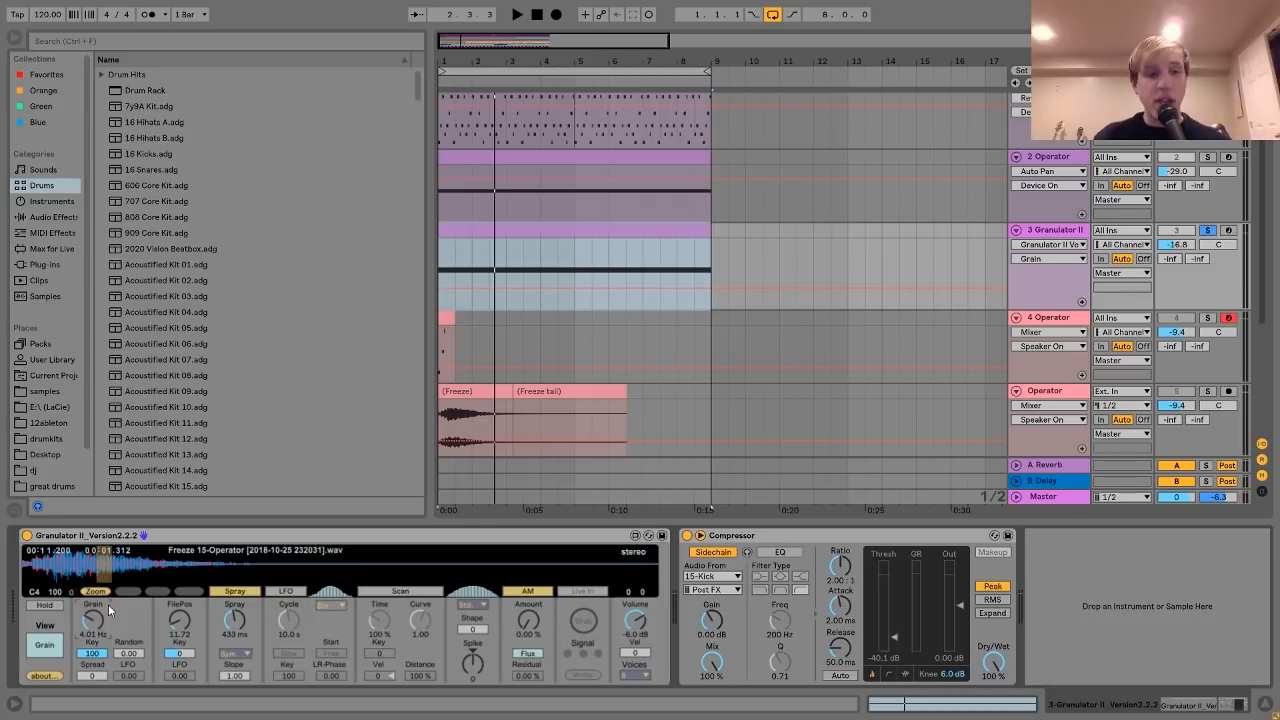
pyautogui.moveTo(234, 621)
pyautogui.mouseDown()
pyautogui.moveTo(234, 600)
pyautogui.moveTo(234, 616)
pyautogui.mouseUp()
pyautogui.press('space')
pyautogui.press('space')
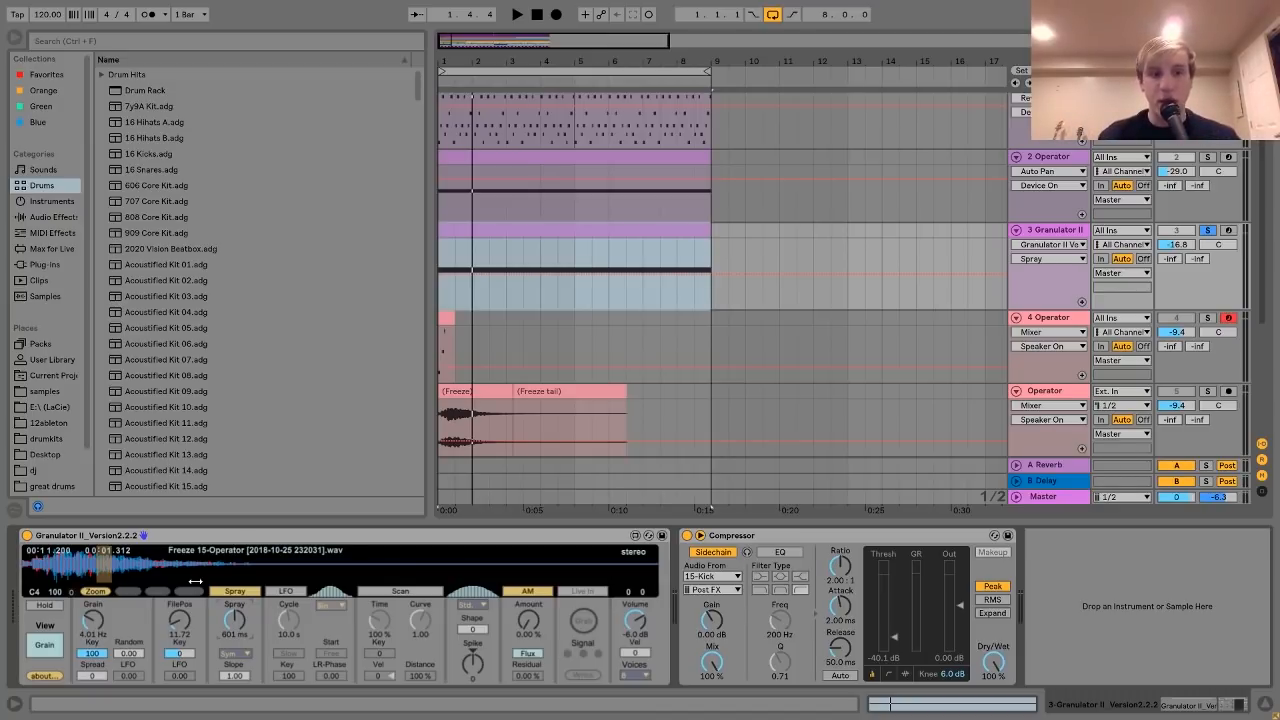
# Compare Granulator II in the full mix and soloed, and look at its sidechained Compressor.
pyautogui.press('space')
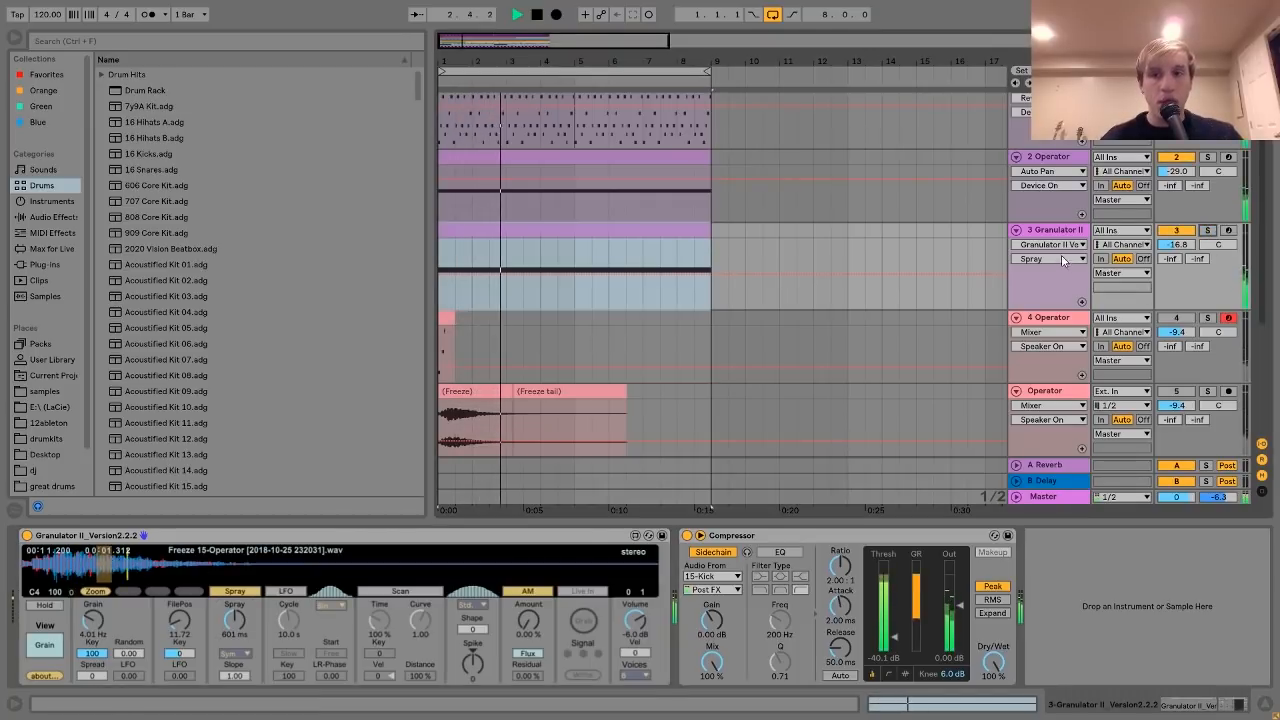
pyautogui.click(1207, 230)
pyautogui.press('space')
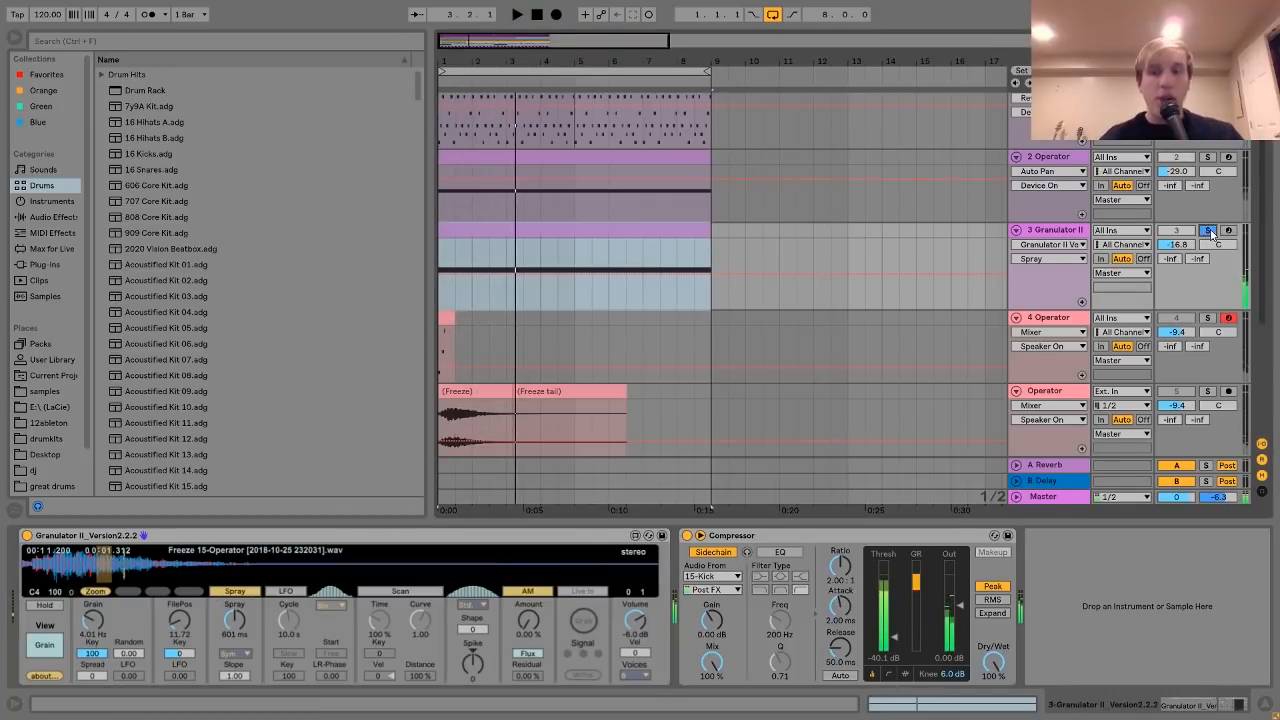
pyautogui.click(733, 537)
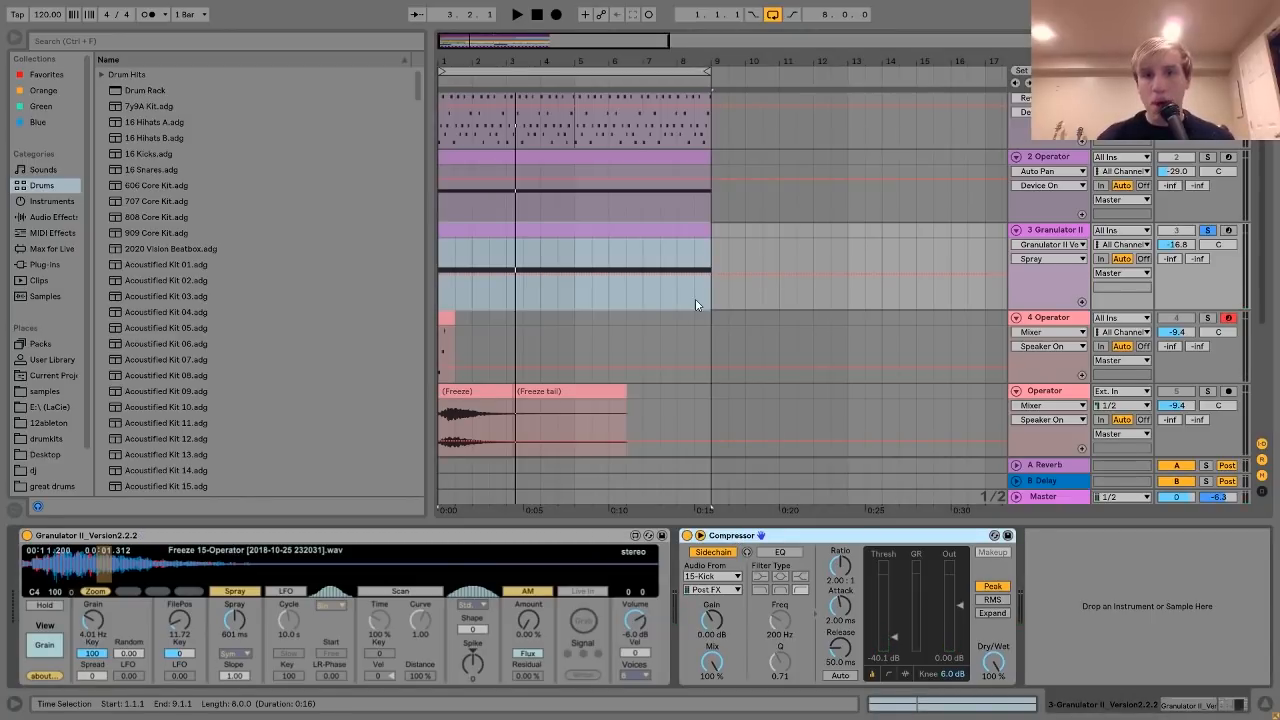
# Delete the flattened Operator audio track below track 4.
pyautogui.scroll(-5, 694, 300)
pyautogui.click(1057, 241)
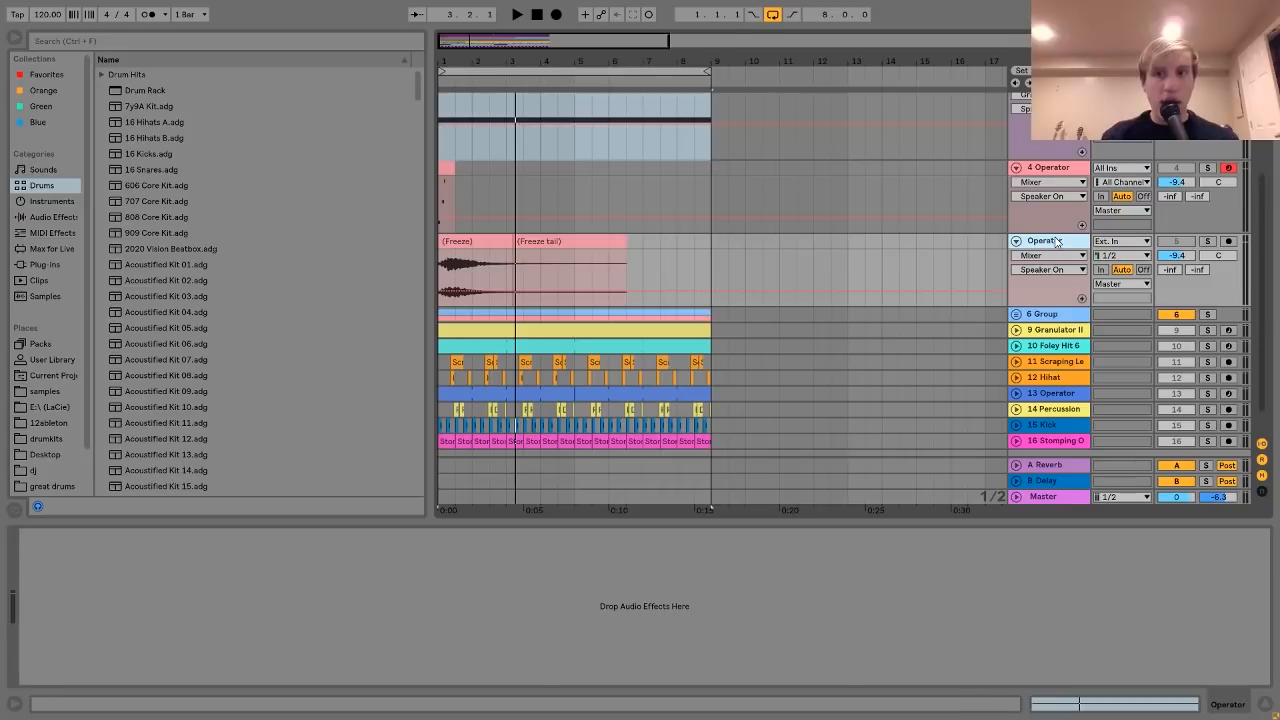
pyautogui.press('Delete')
pyautogui.click(1057, 241)
pyautogui.click(1043, 213)
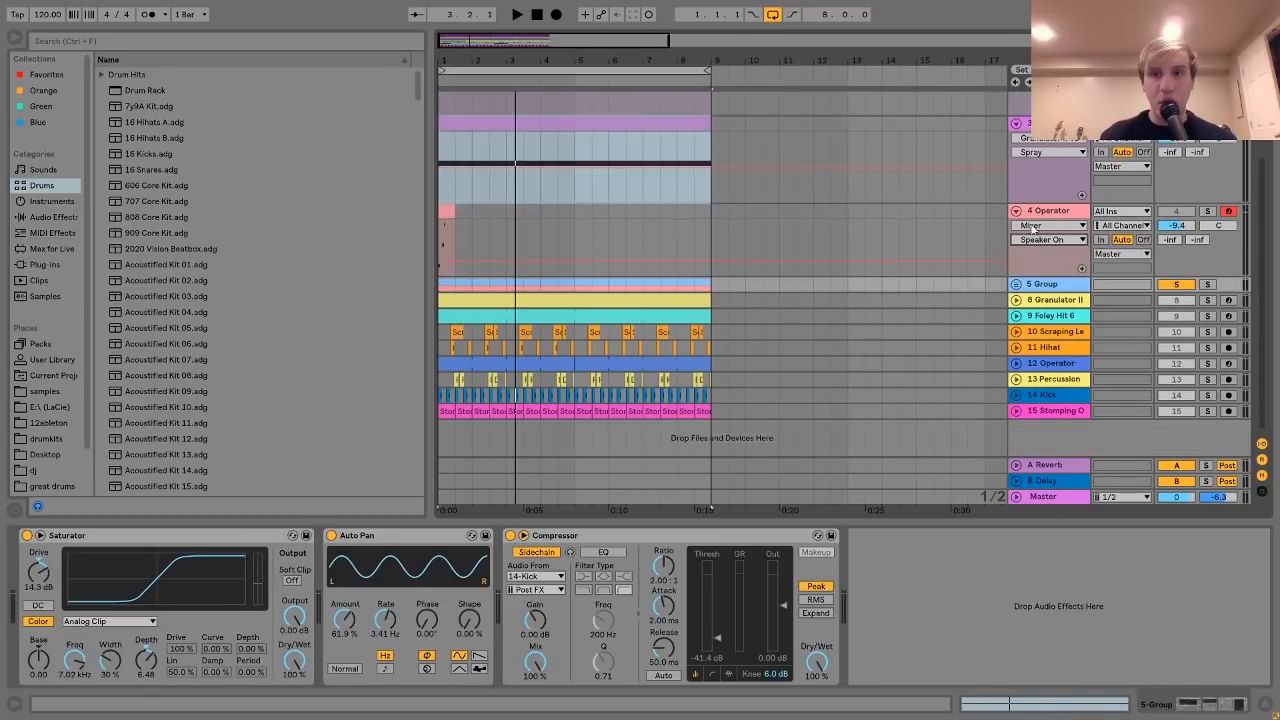
# Solo and play the 5 Group track, and unfold it to show its two Operator tracks.
pyautogui.click(1026, 287)
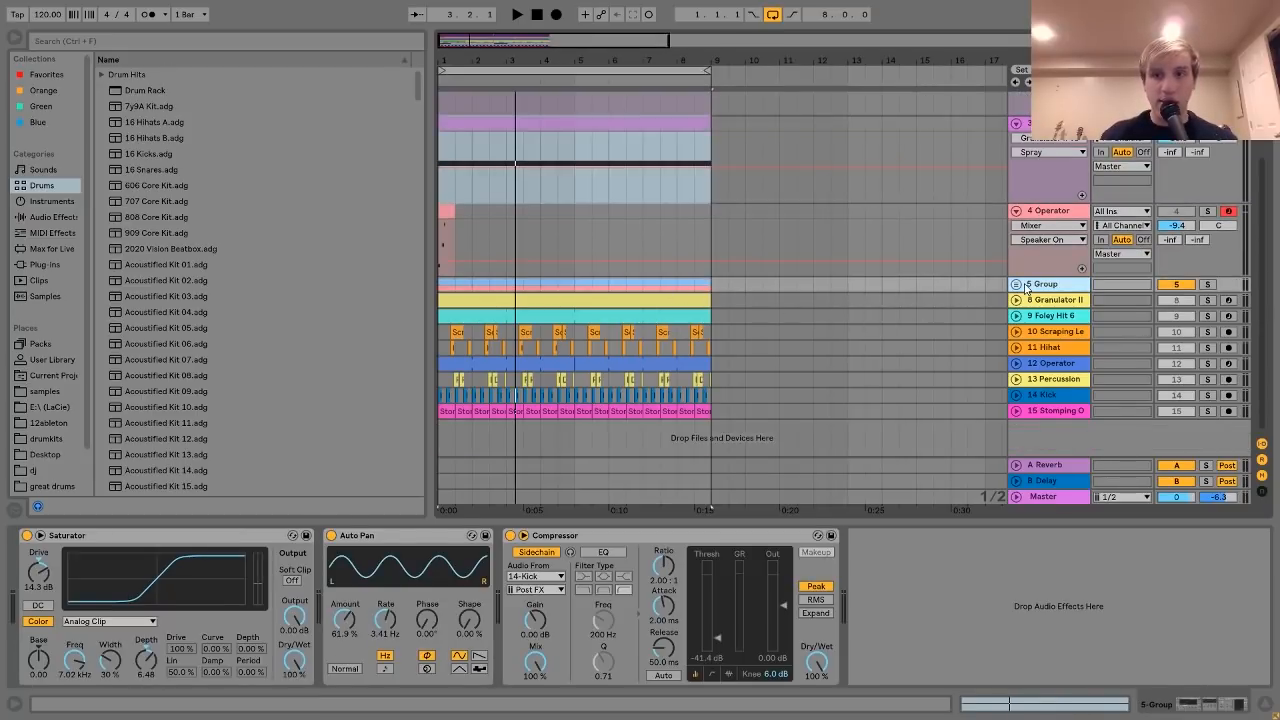
pyautogui.click(1207, 284)
pyautogui.press('space')
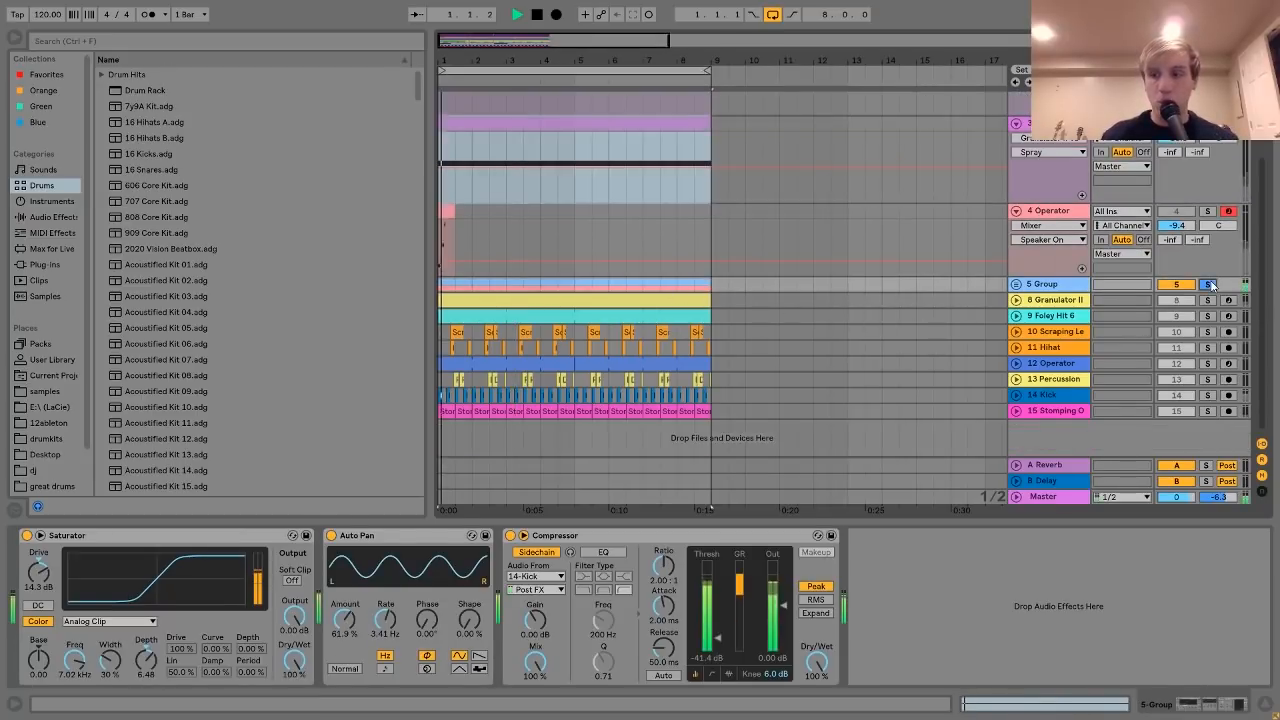
pyautogui.click(1017, 285)
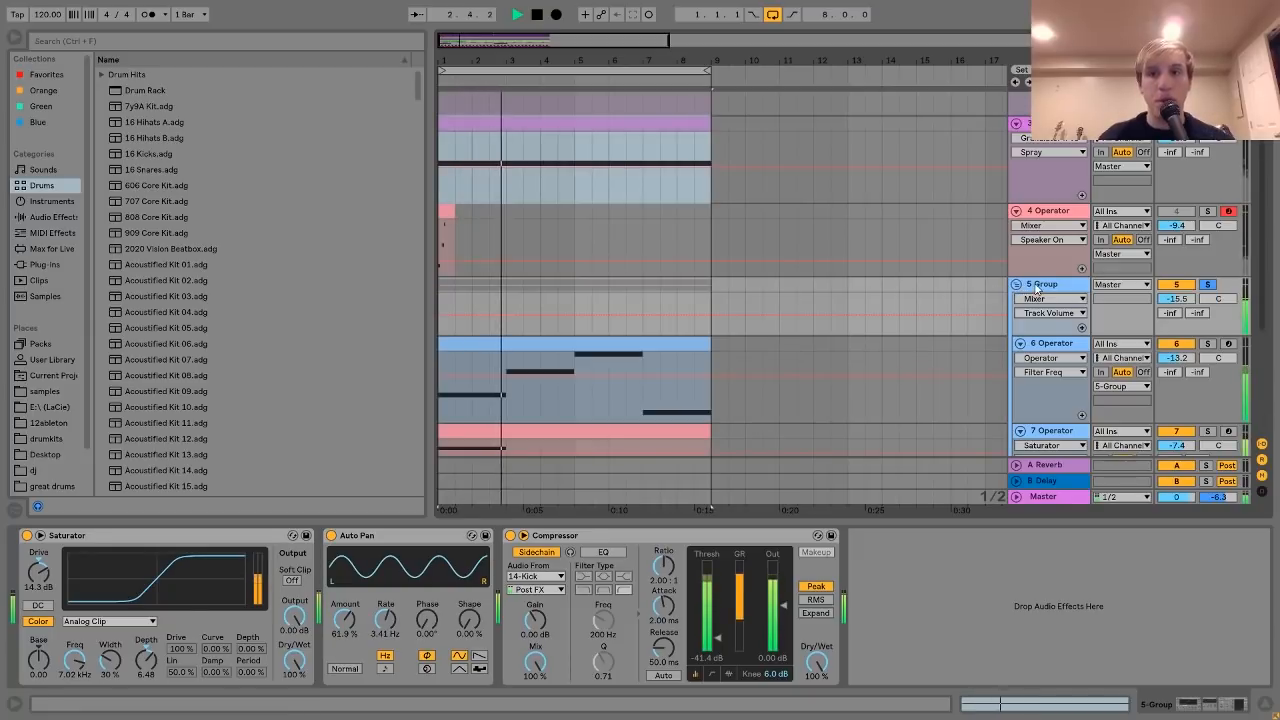
pyautogui.click(1038, 288)
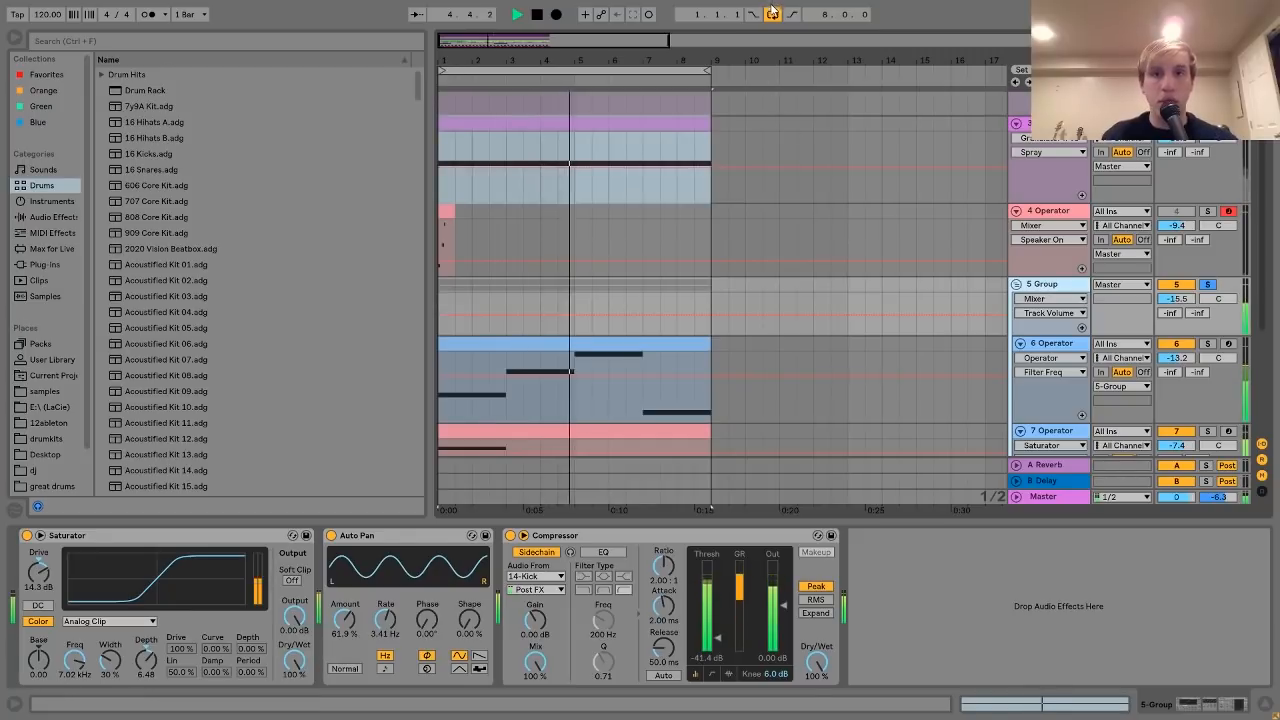
# Turn off the arrangement loop and listen to the rest of the group's clips before stopping playback.
pyautogui.click(772, 14)
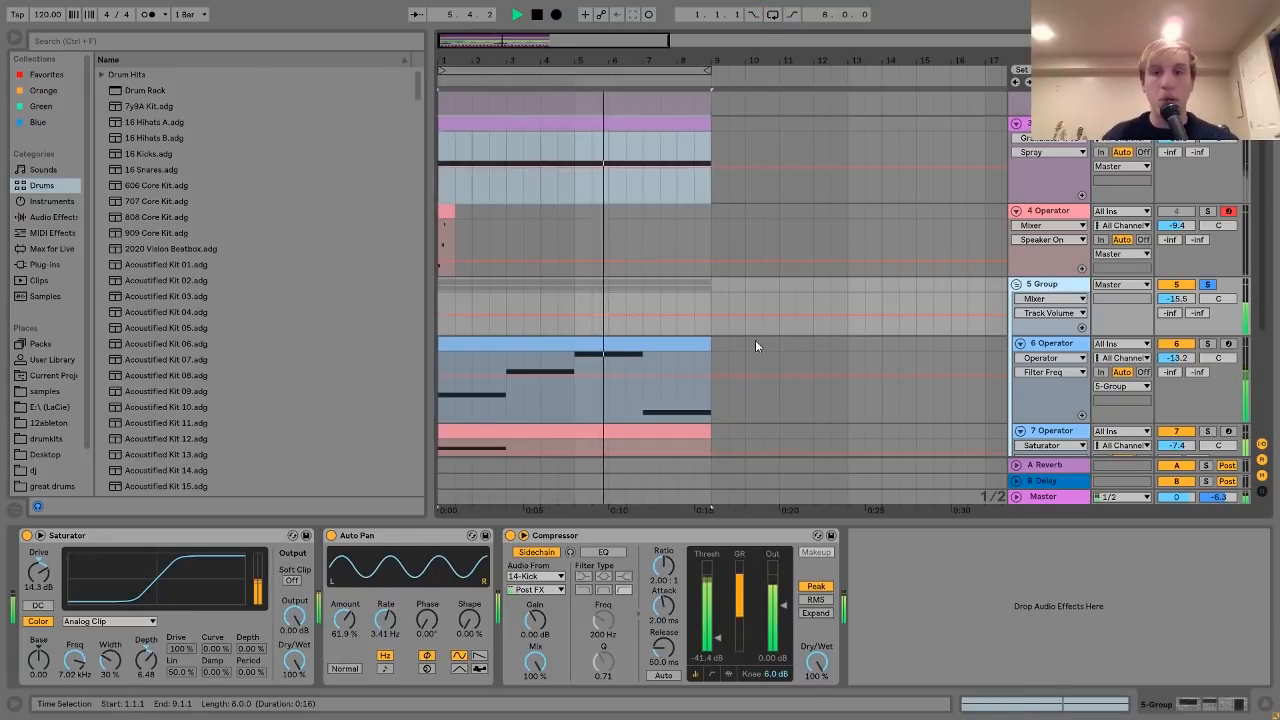
pyautogui.scroll(-2, 755, 346)
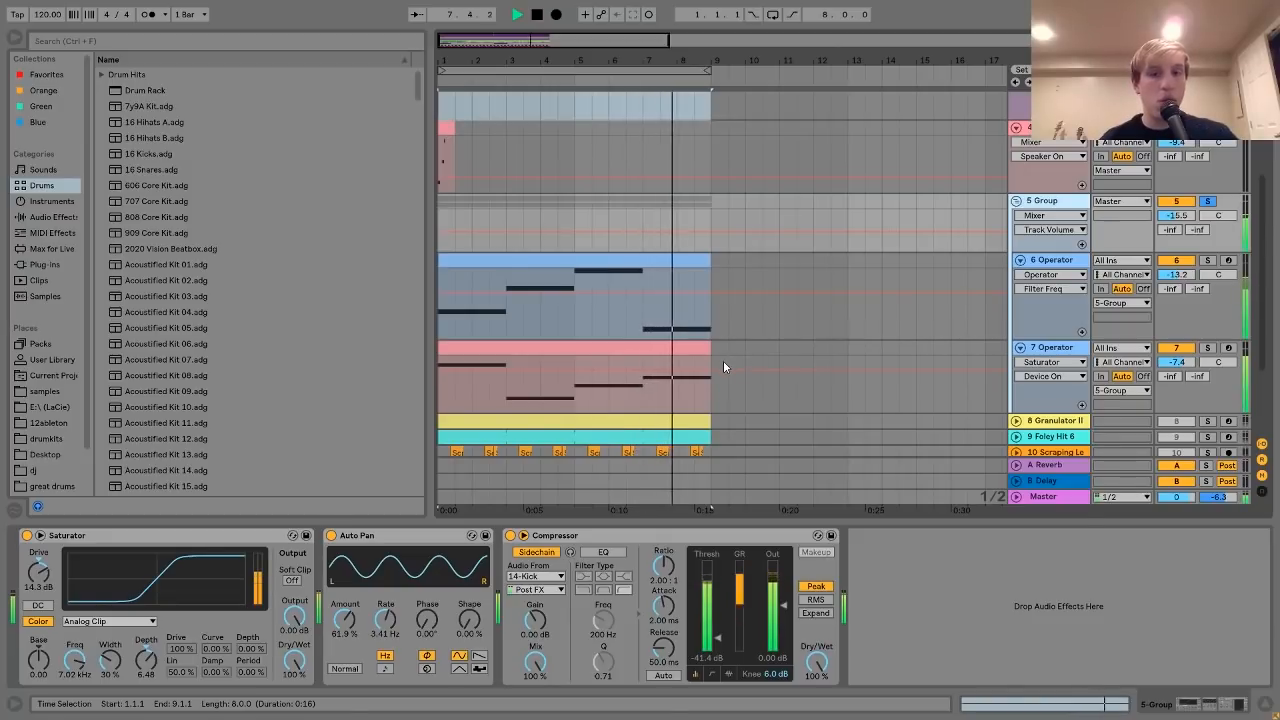
pyautogui.press('space')
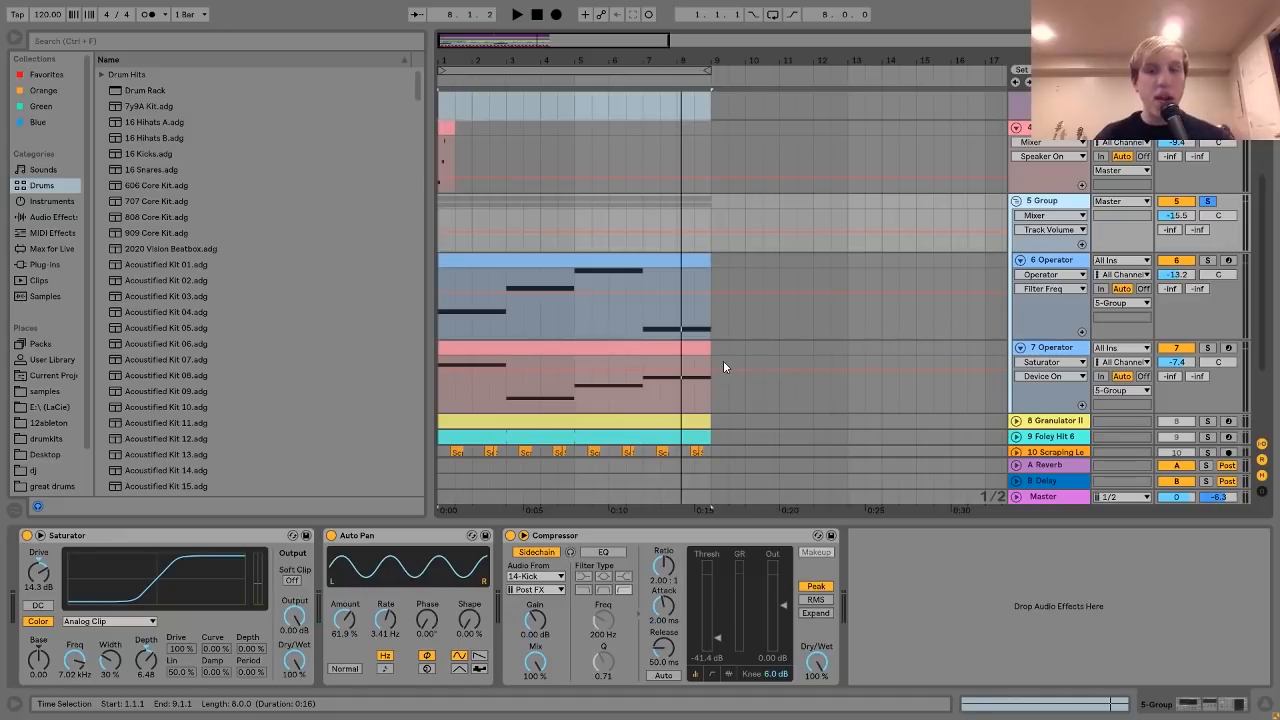
# Select the clip on track 6 Operator, solo the track and play its notes.
pyautogui.click(628, 264)
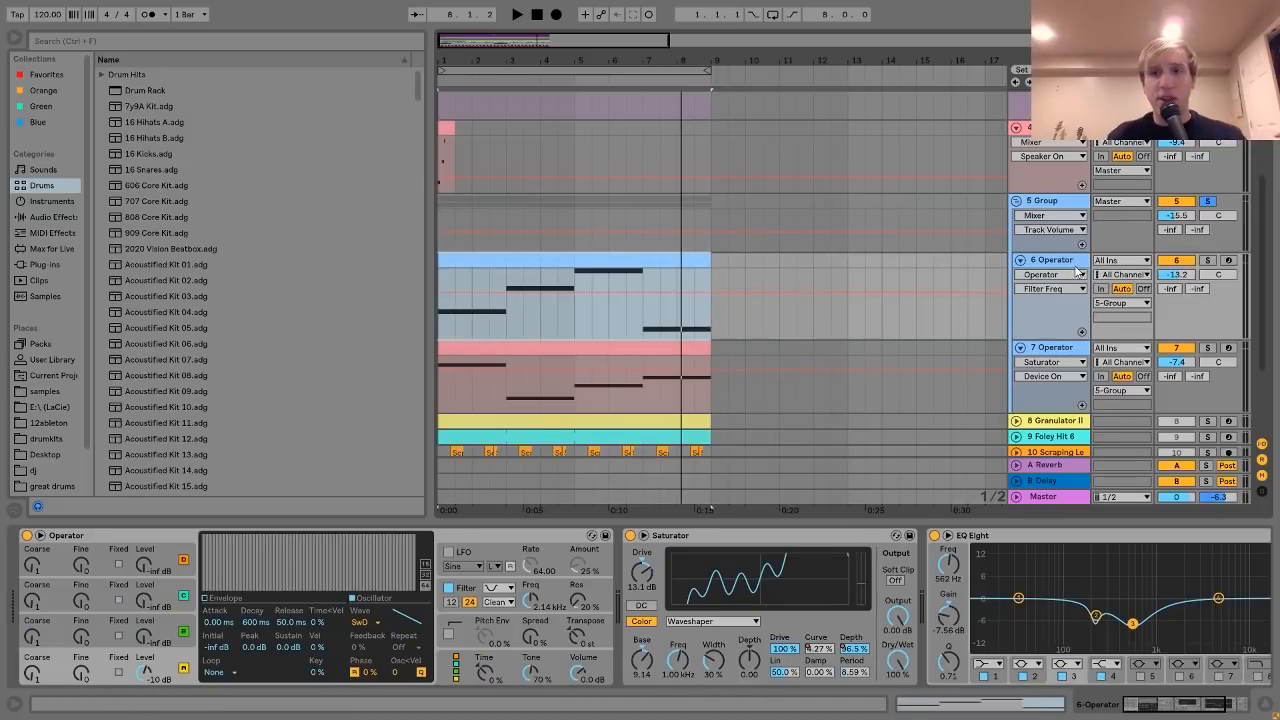
pyautogui.click(1208, 261)
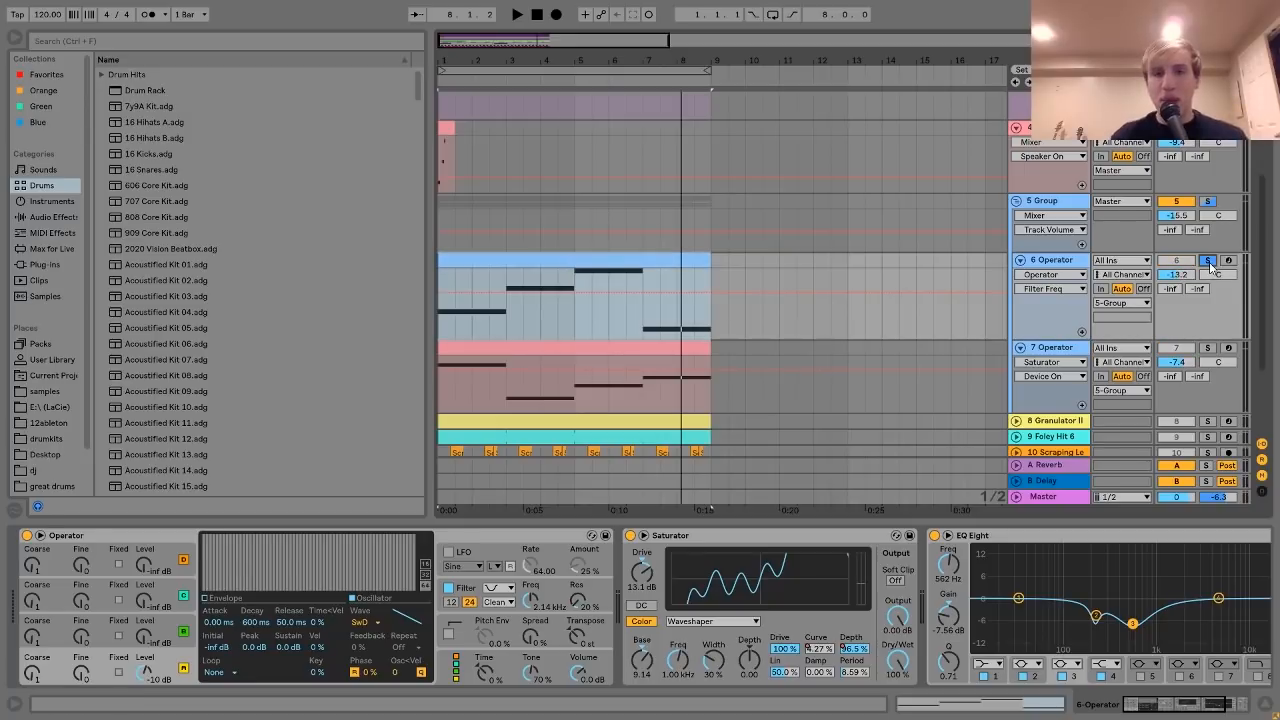
pyautogui.press('space')
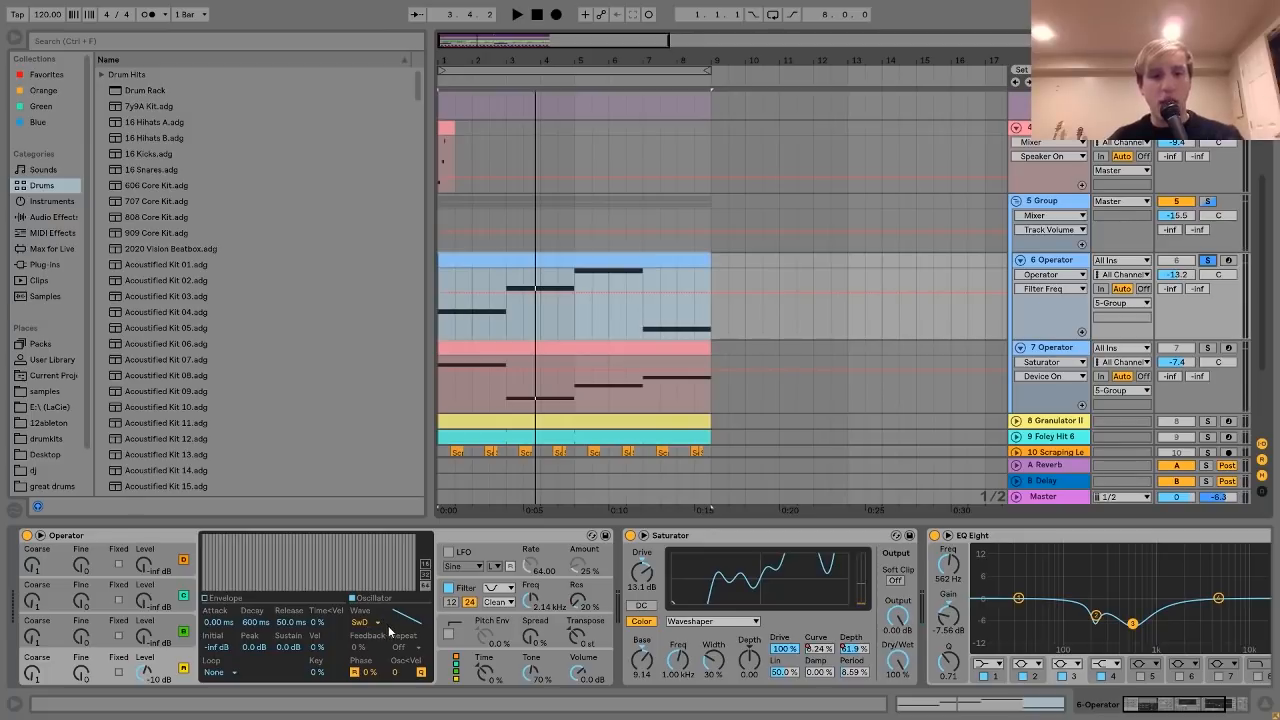
# Examine the filter envelope of track 6's Operator and the Saturator and EQ Eight that follow it.
pyautogui.click(474, 600)
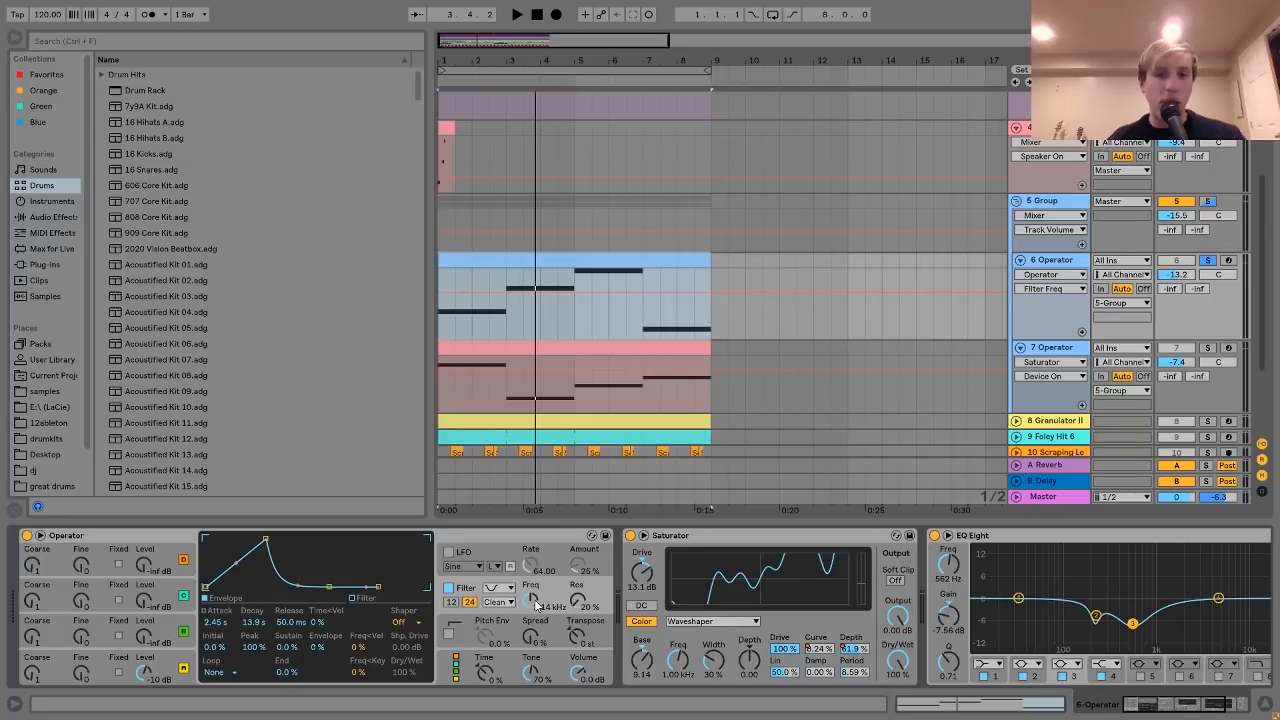
pyautogui.hscroll(3, 530, 605)
pyautogui.hscroll(1, 537, 605)
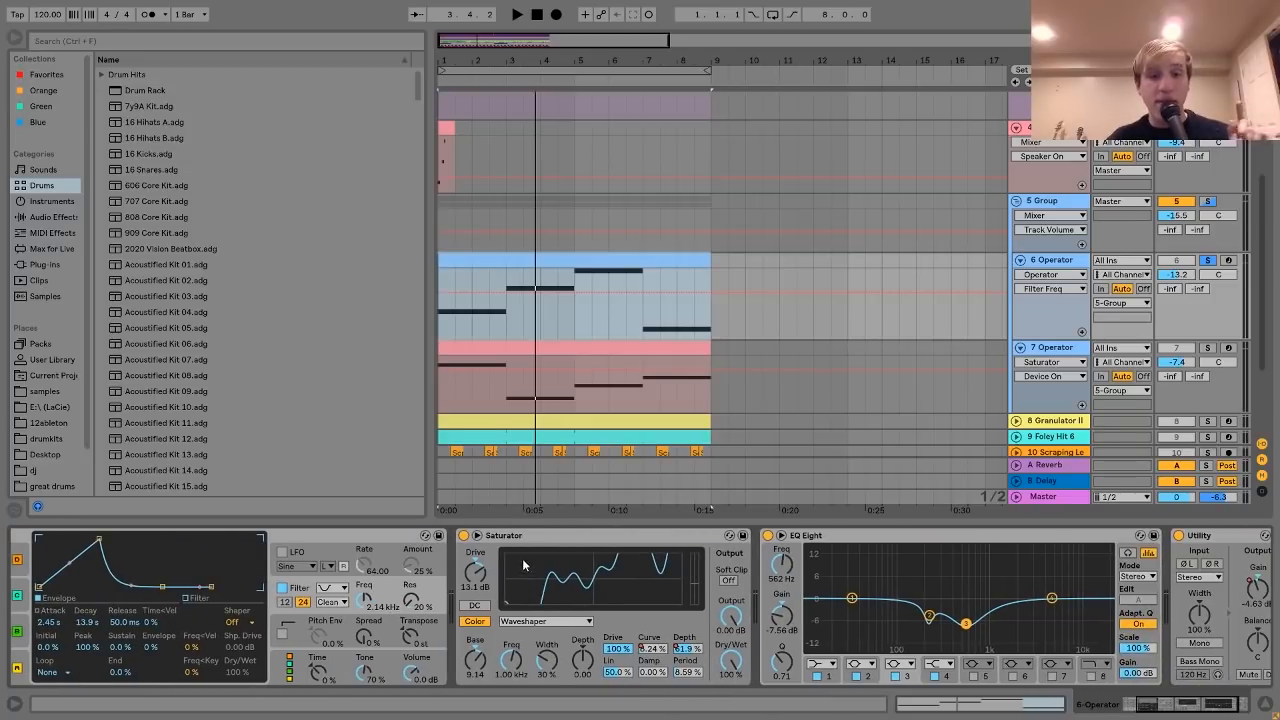
# Show the Saturator's WS Depth automation in a new lane on track 6 Operator and its WS Curve automation in the main lane.
pyautogui.click(519, 537)
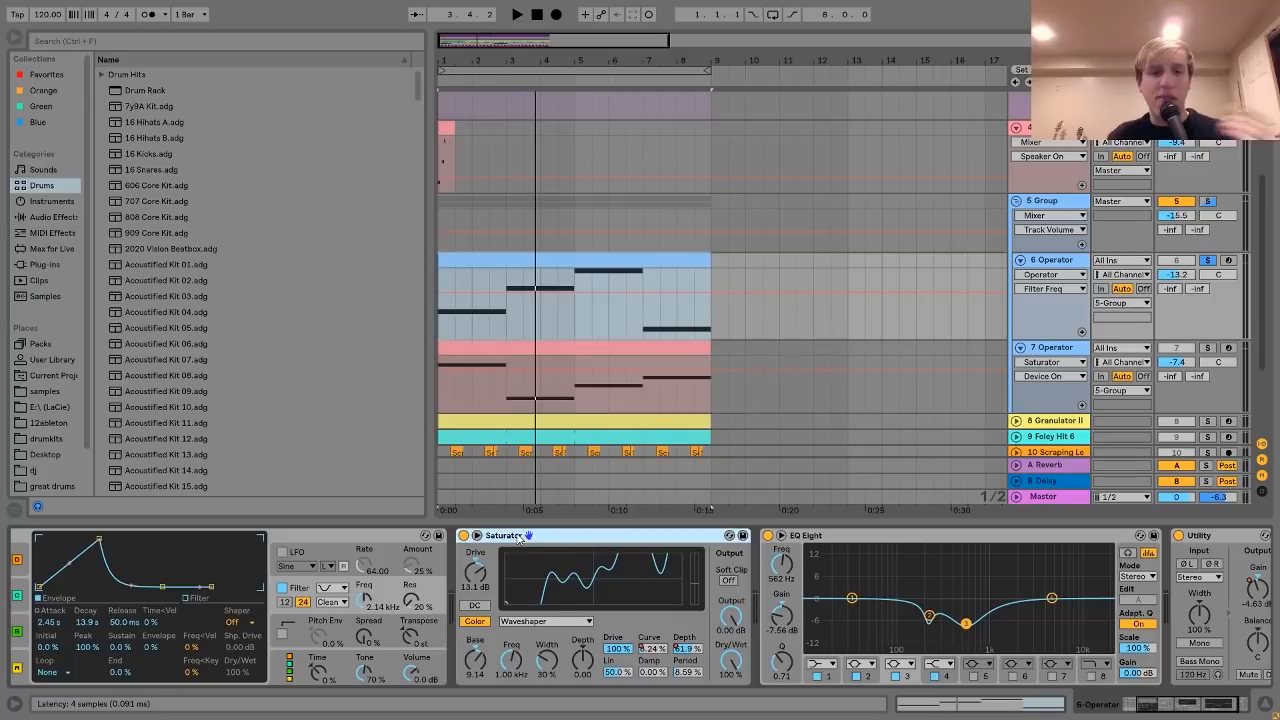
pyautogui.click(688, 649)
pyautogui.rightClick(690, 649)
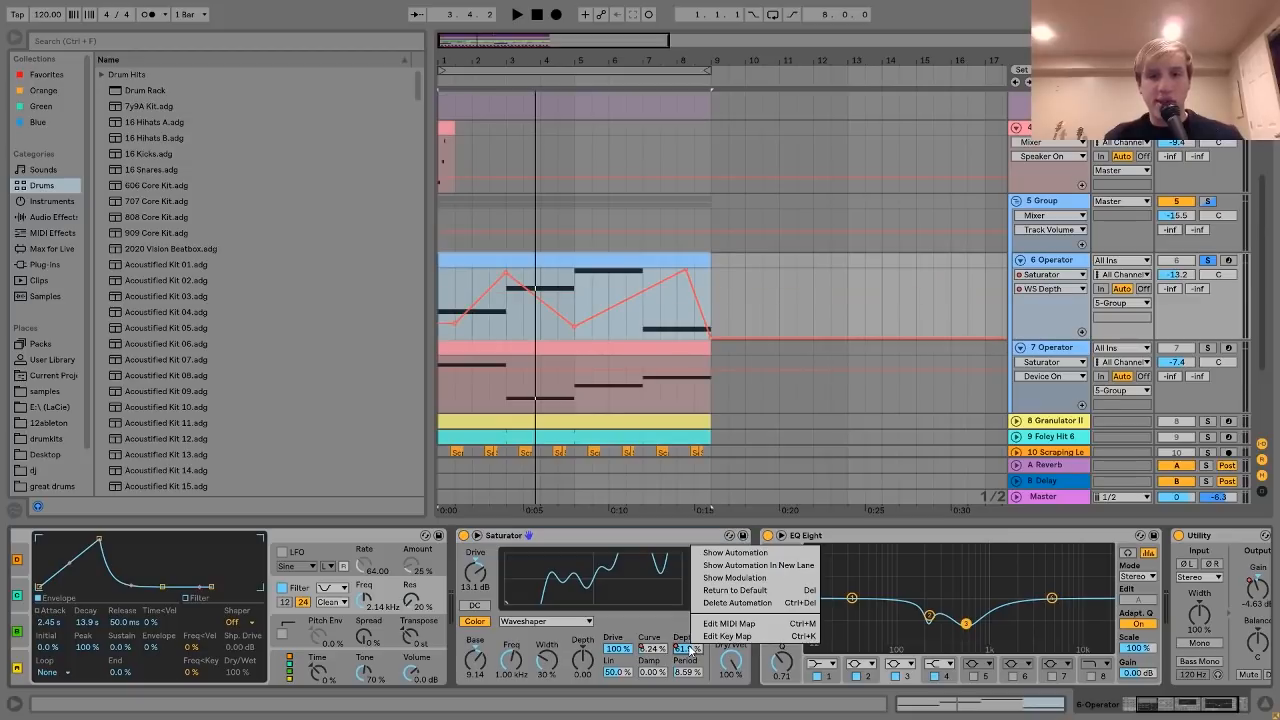
pyautogui.click(724, 565)
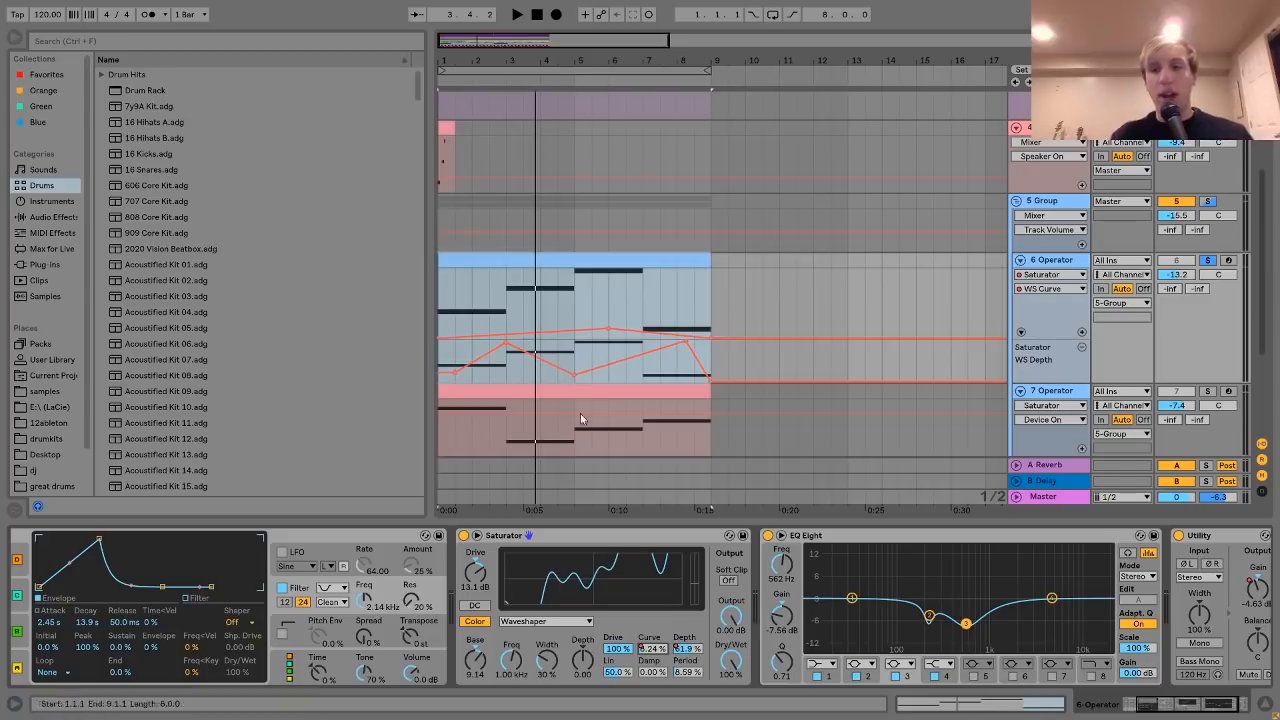
# Examine track 6's EQ Eight and show the Gain automation of its Utility.
pyautogui.hscroll(3, 928, 652)
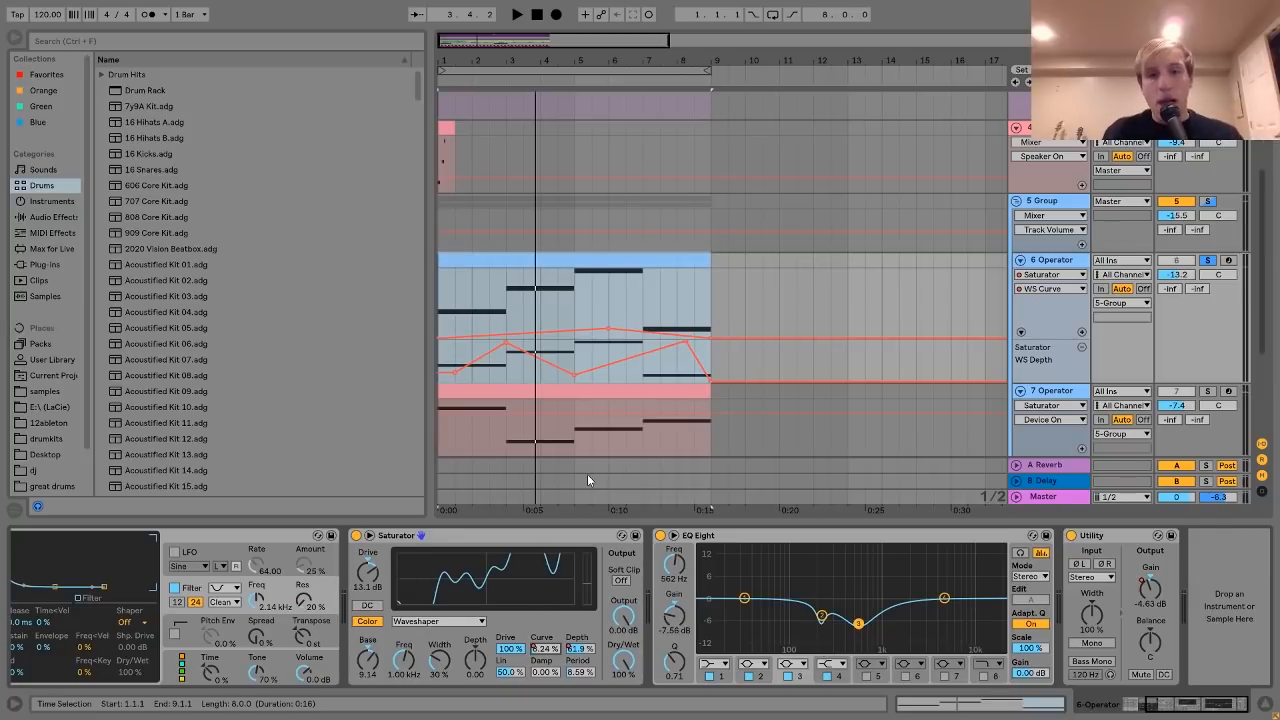
pyautogui.click(720, 537)
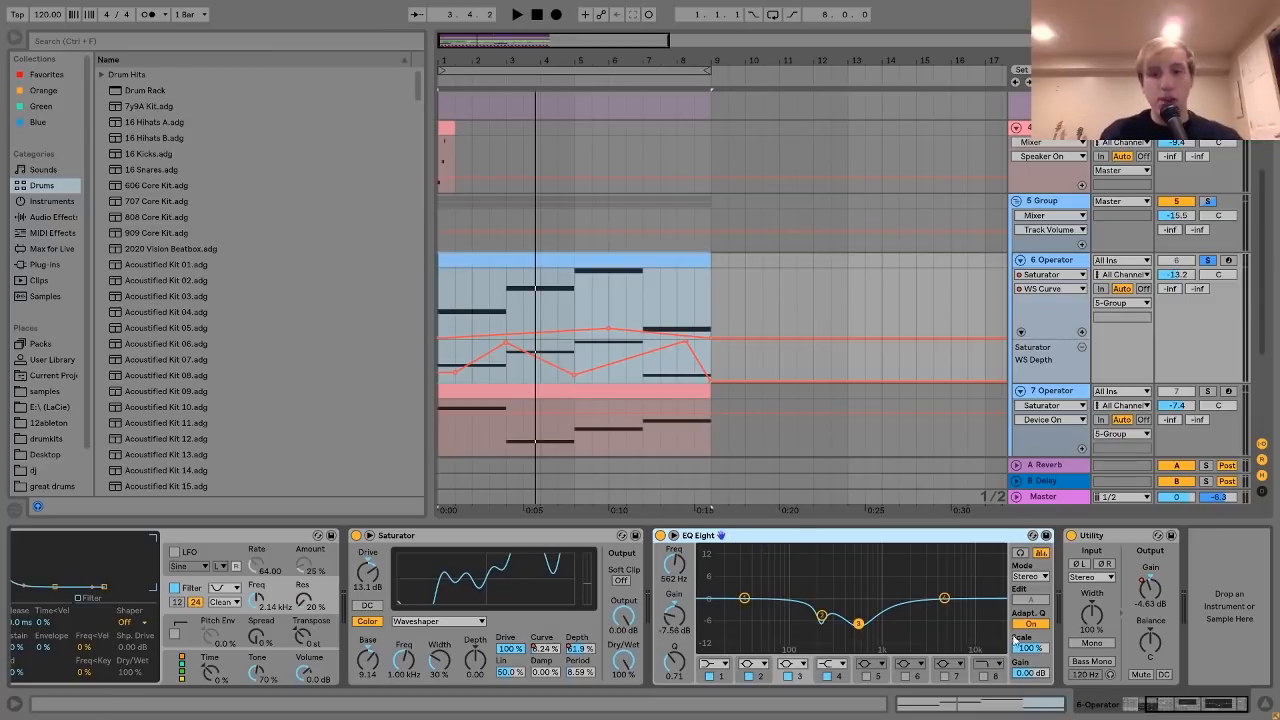
pyautogui.click(1150, 588)
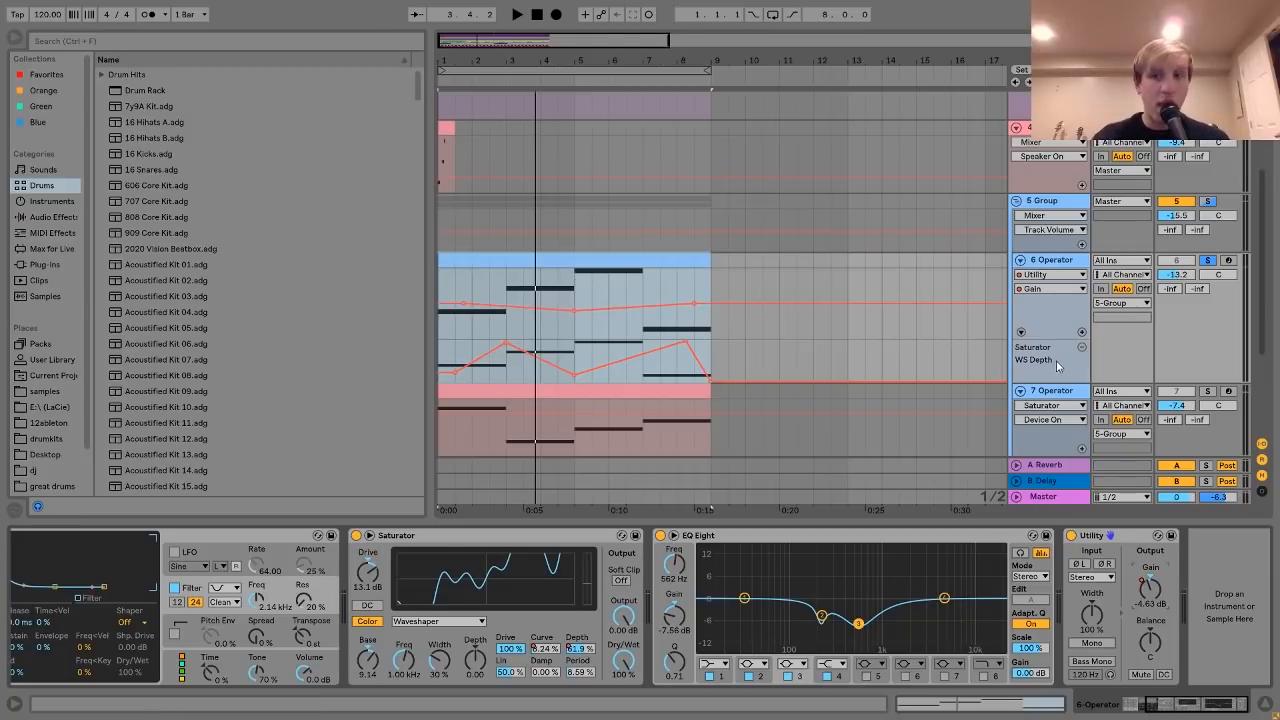
# Solo track 7 Operator and play its clip.
pyautogui.click(1066, 400)
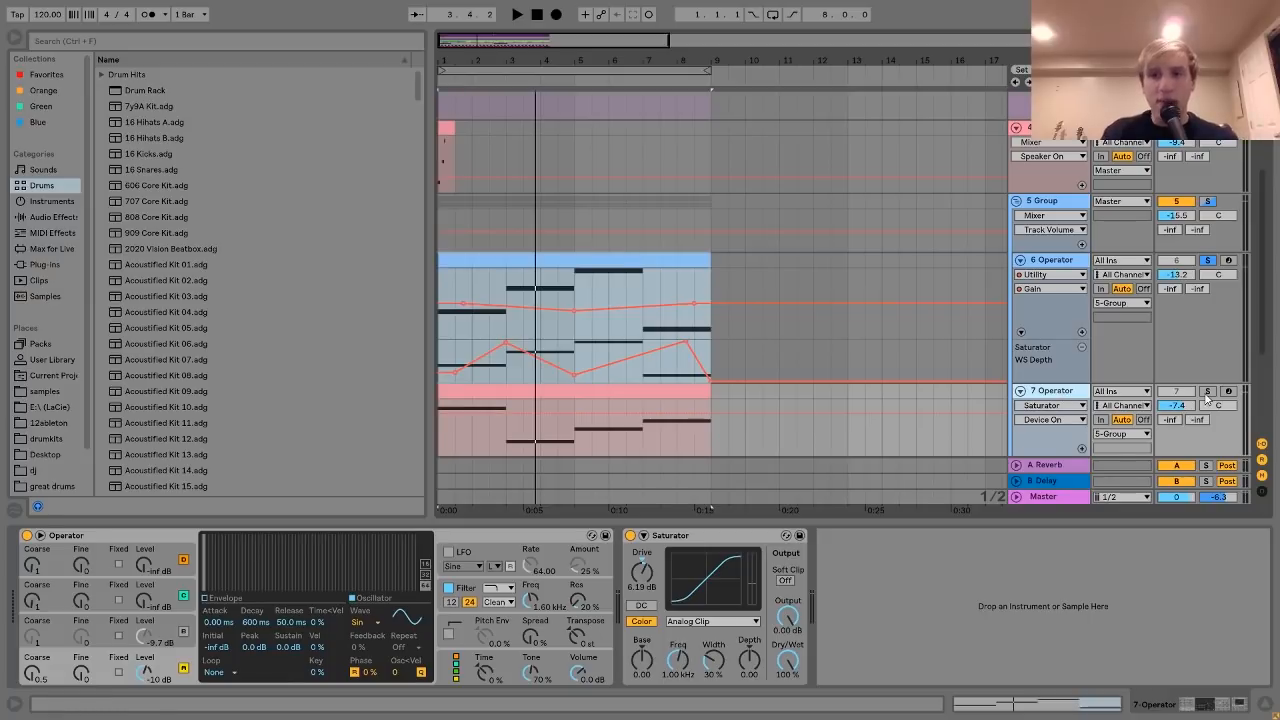
pyautogui.click(647, 393)
pyautogui.press('space')
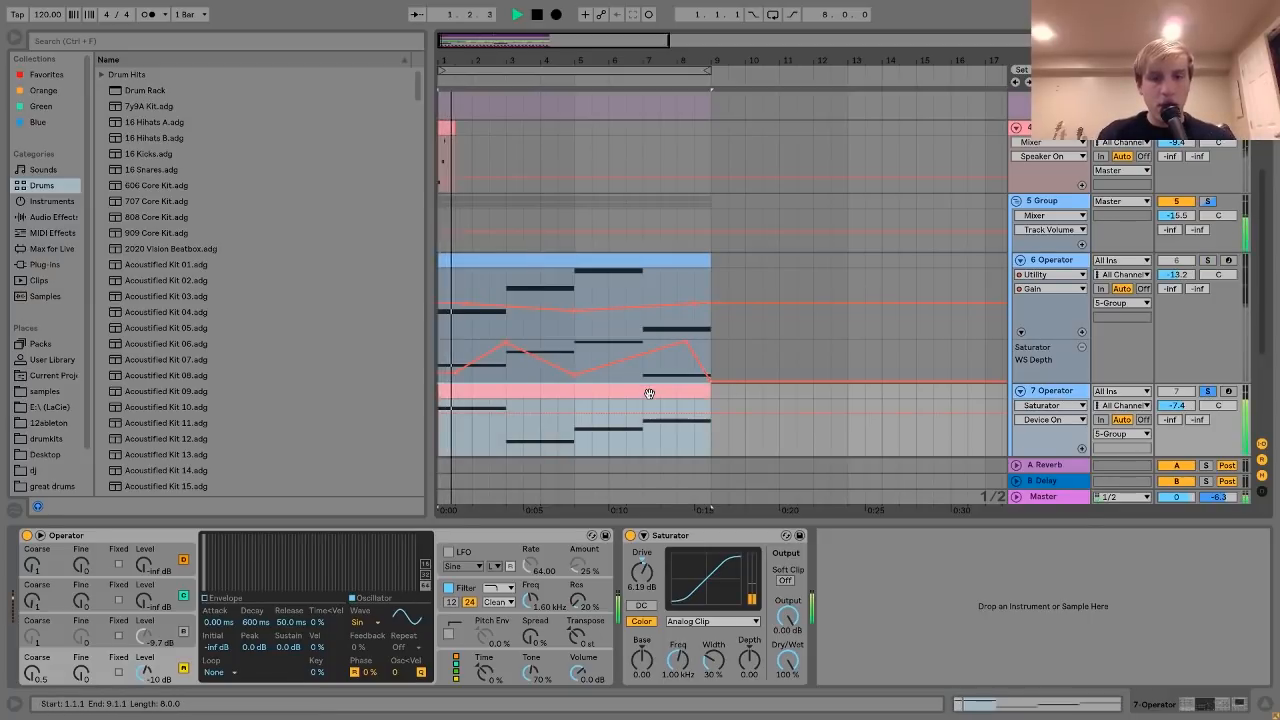
pyautogui.press('space')
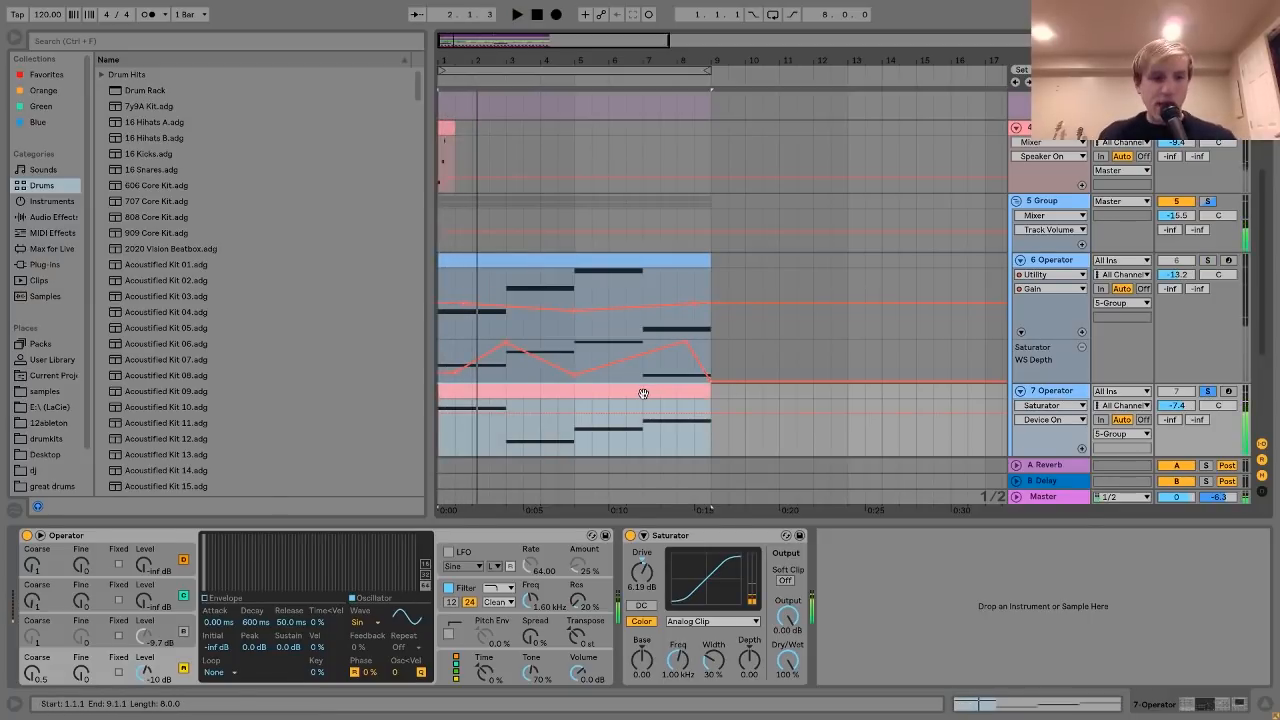
# Show the filter curve of track 7's Operator and listen to the track again.
pyautogui.click(474, 590)
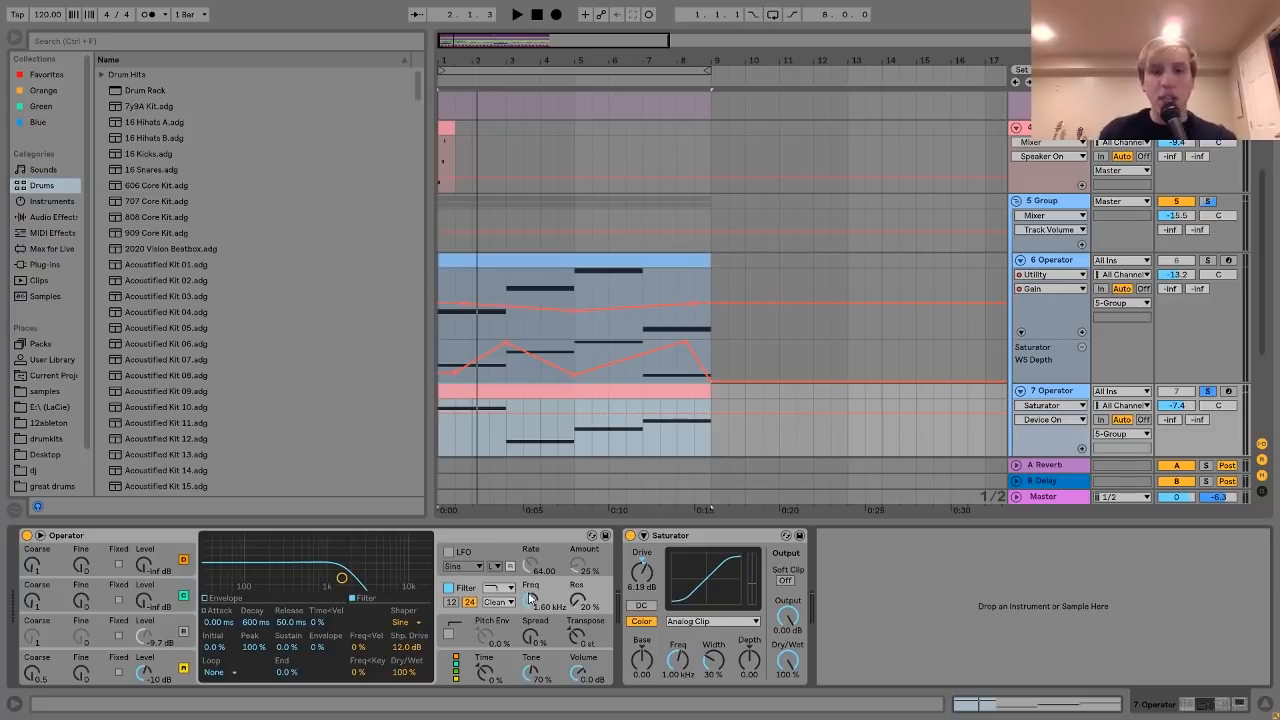
pyautogui.press('space')
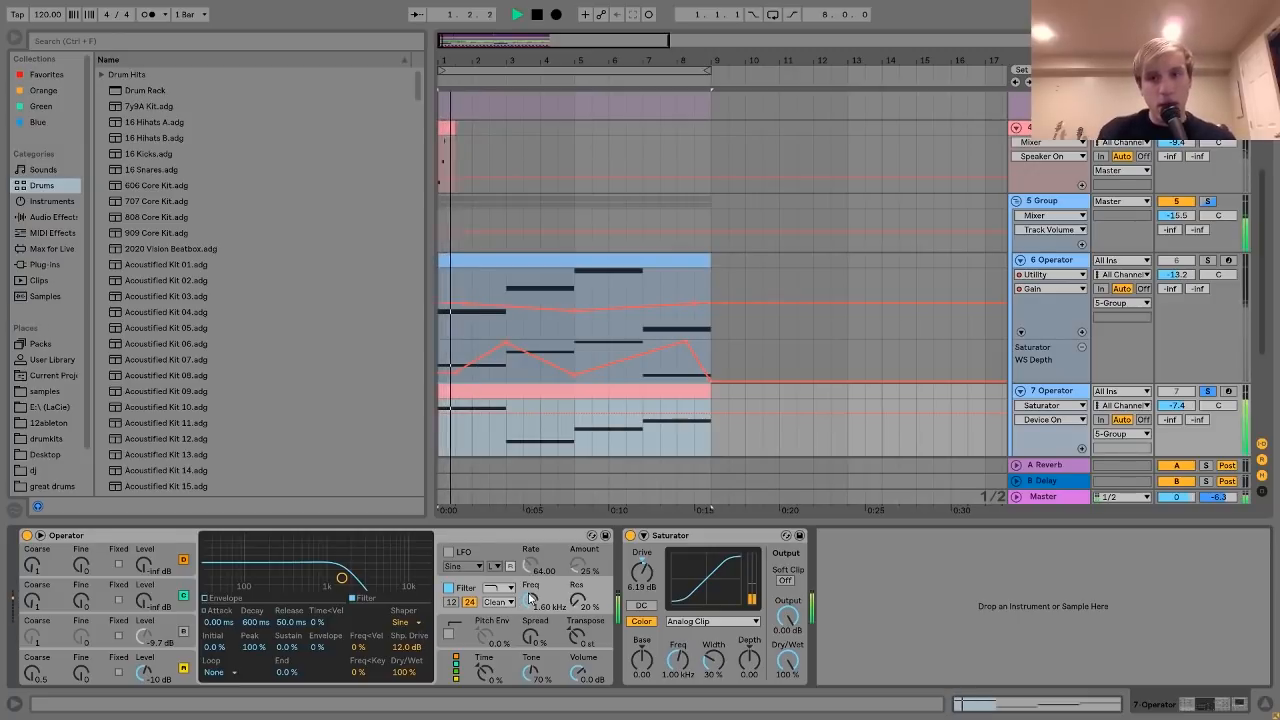
pyautogui.scroll(-3, 630, 360)
pyautogui.press('space')
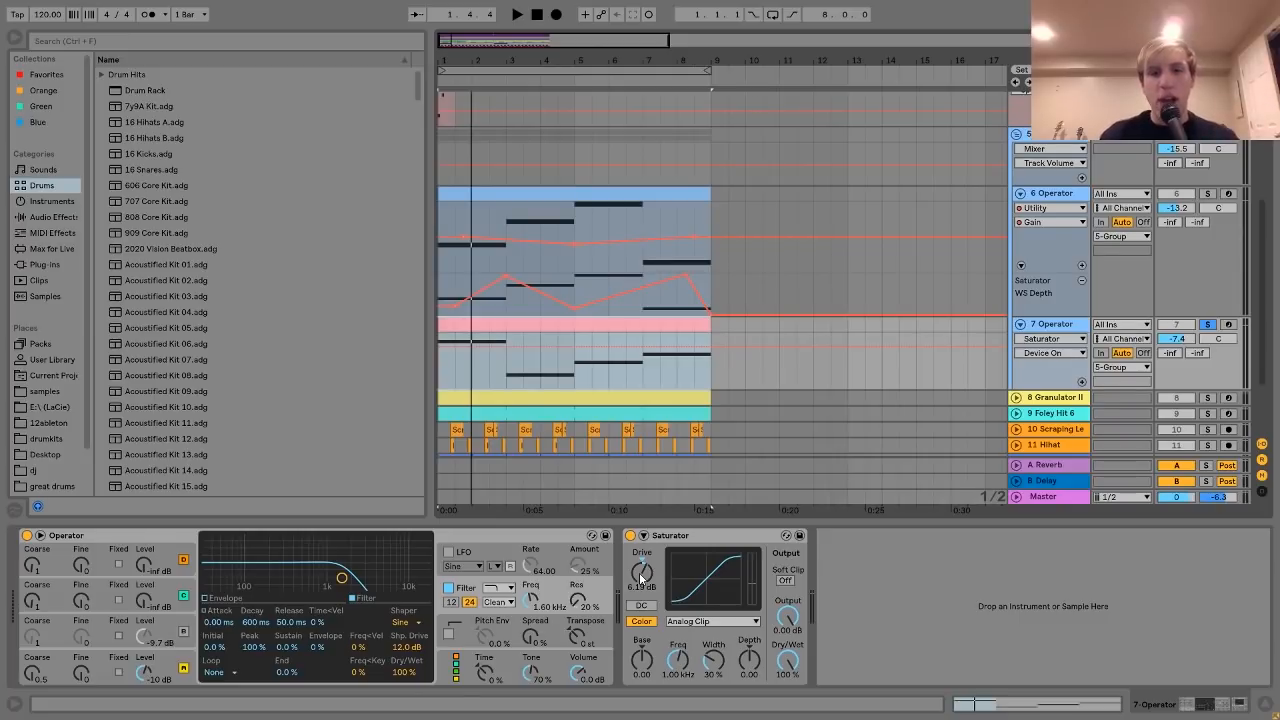
# Solo the 5 Group and compare its sound with the group's Saturator bypassed and re-enabled during playback.
pyautogui.click(1050, 138)
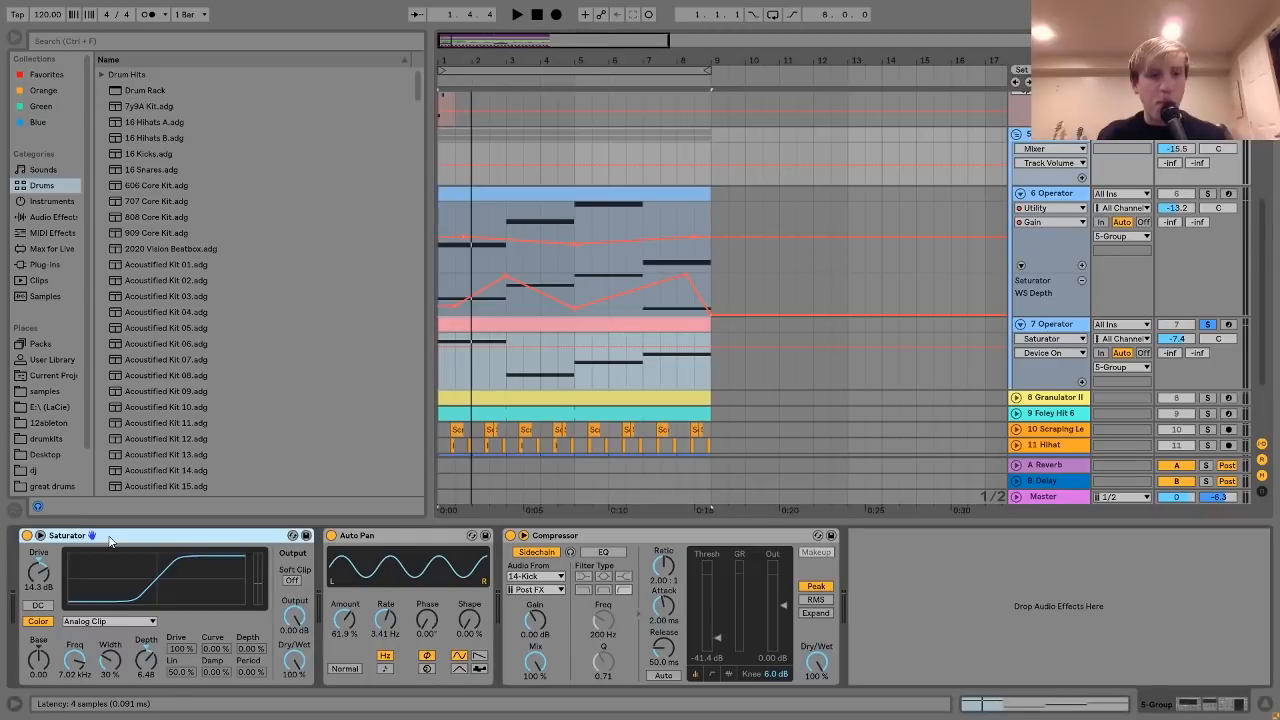
pyautogui.click(68, 568)
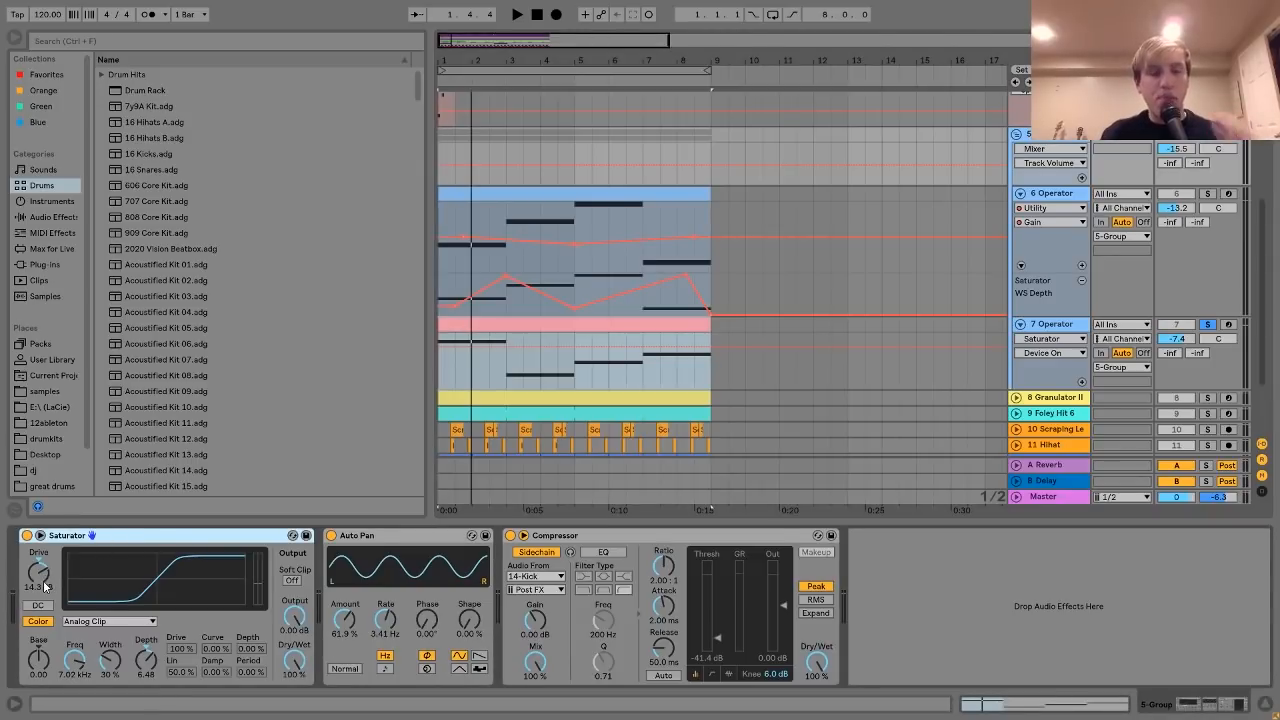
pyautogui.press('space')
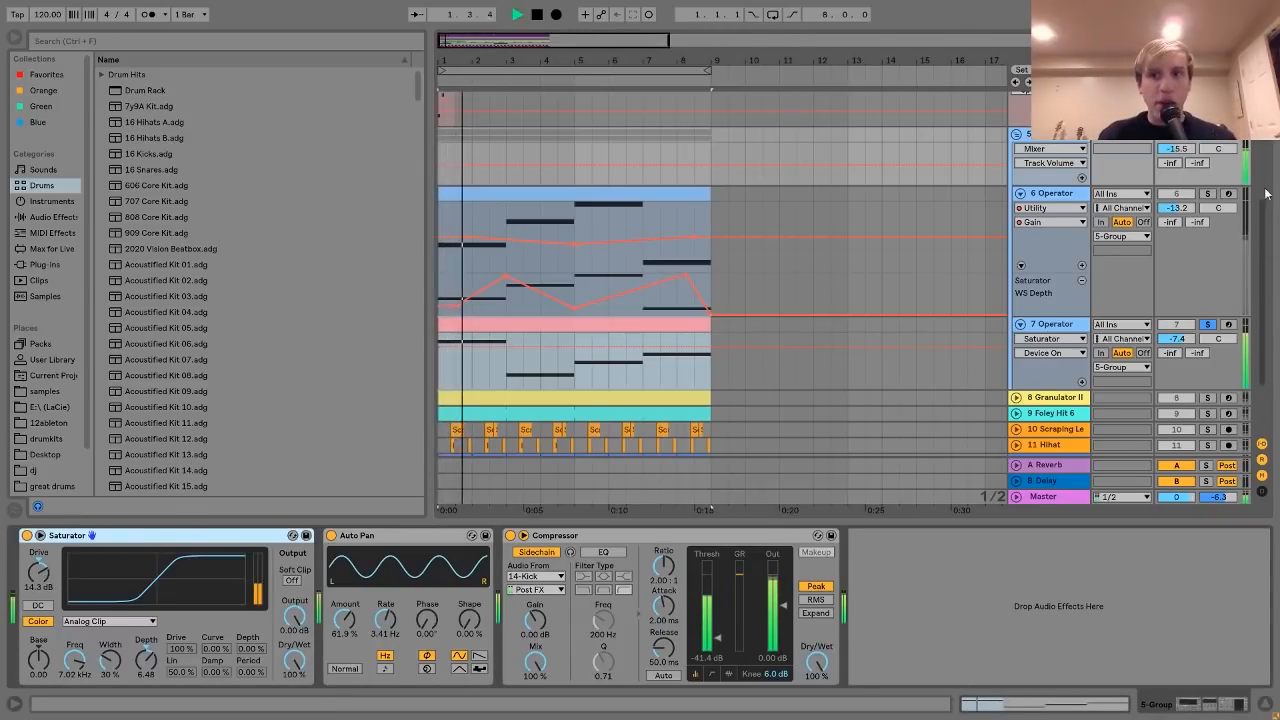
pyautogui.click(27, 535)
pyautogui.click(27, 535)
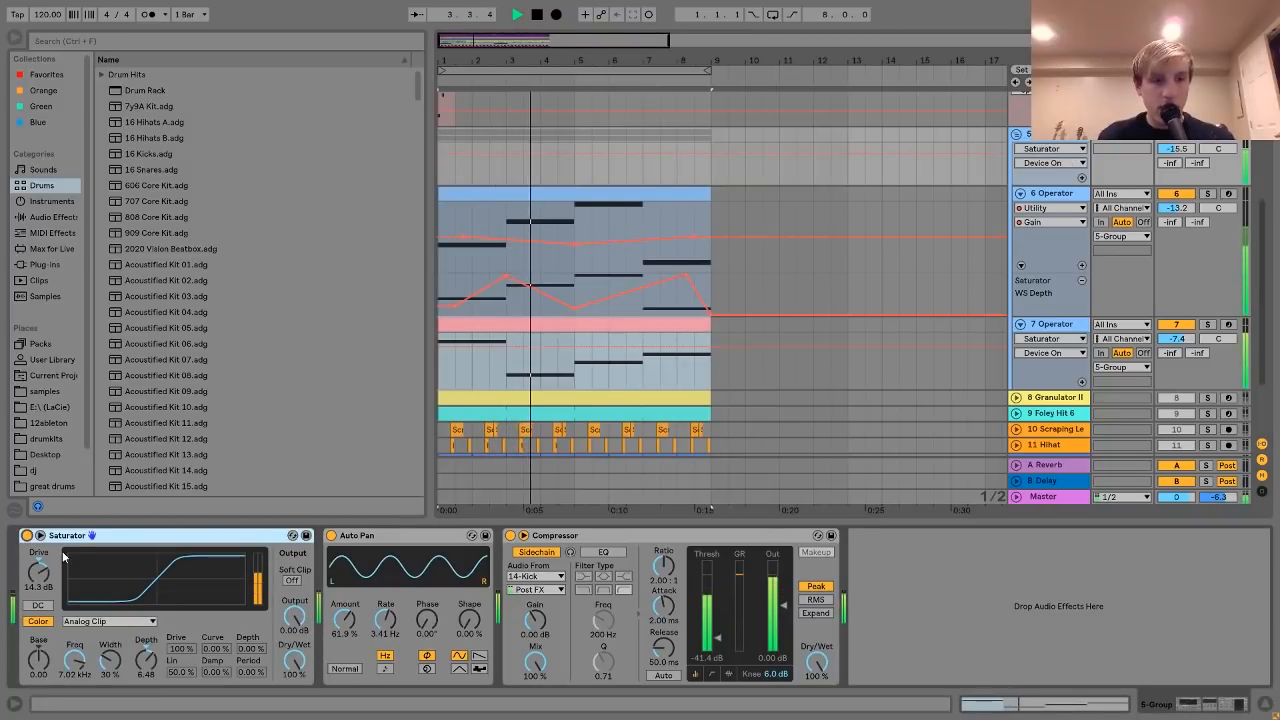
pyautogui.press('space')
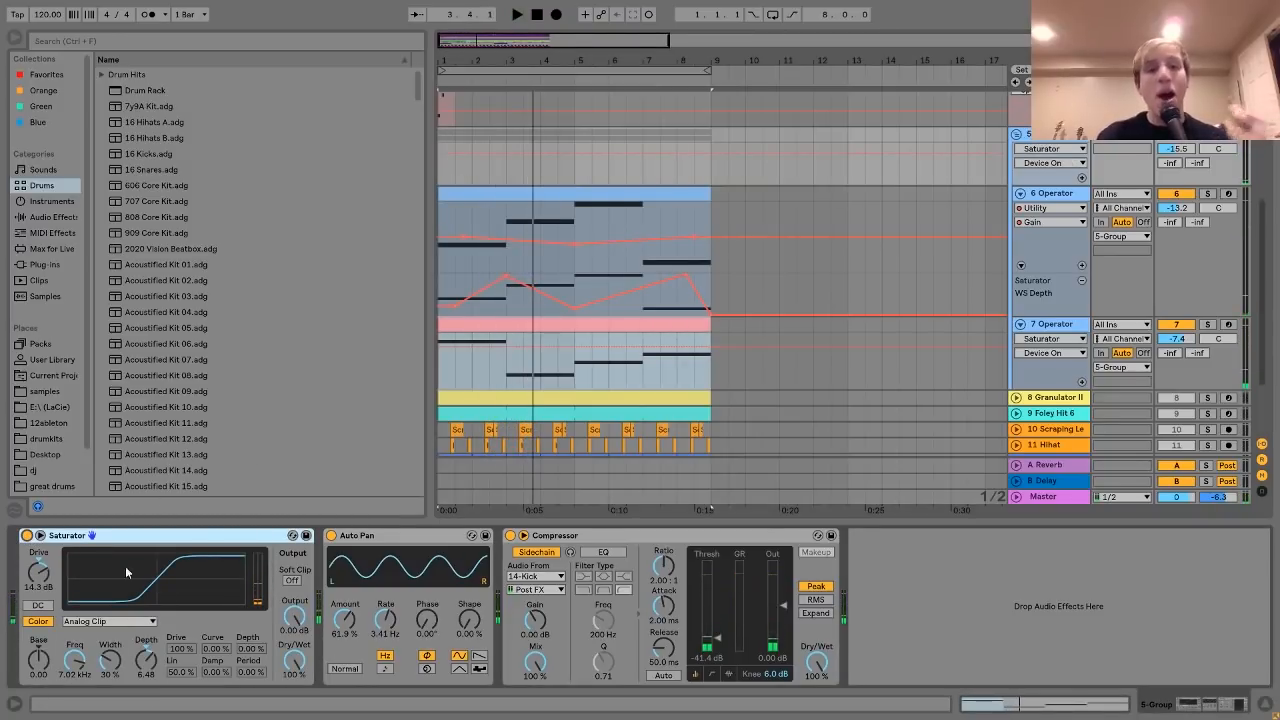
# Bypass the Auto Pan on the 5 Group, play the group without it, and re-enable the effect.
pyautogui.click(355, 540)
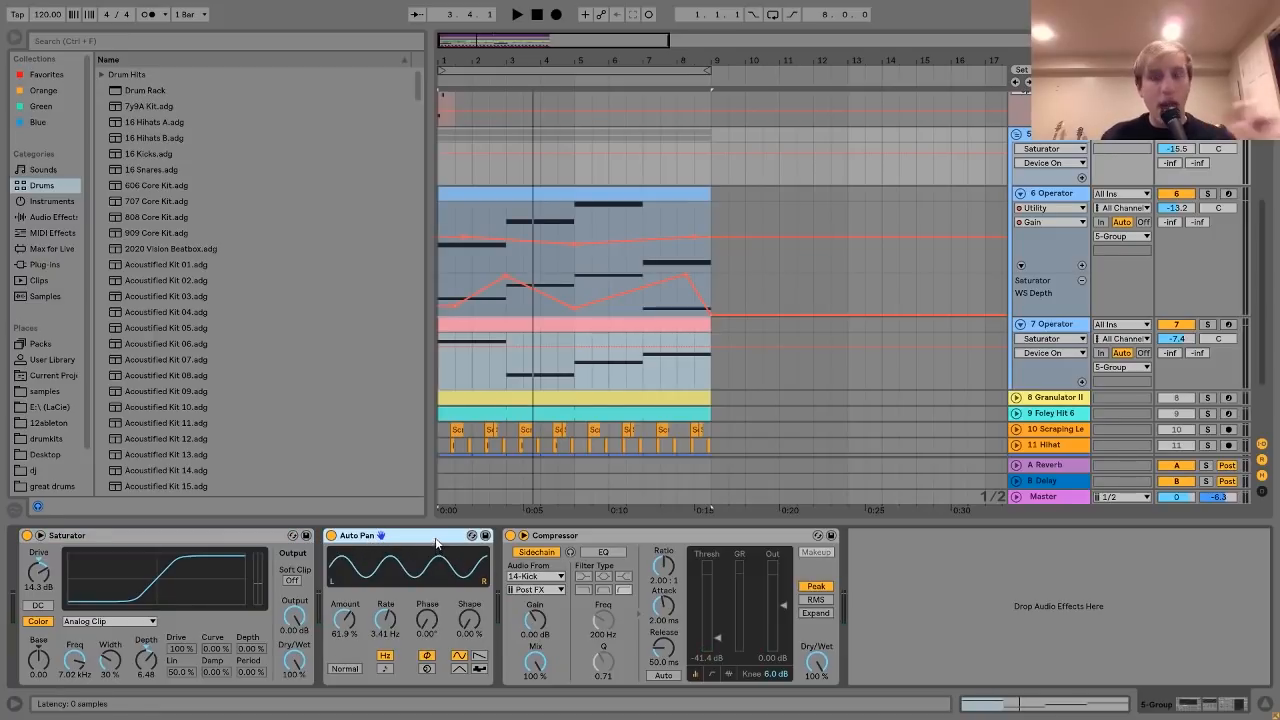
pyautogui.scroll(2, 756, 261)
pyautogui.scroll(3, 756, 261)
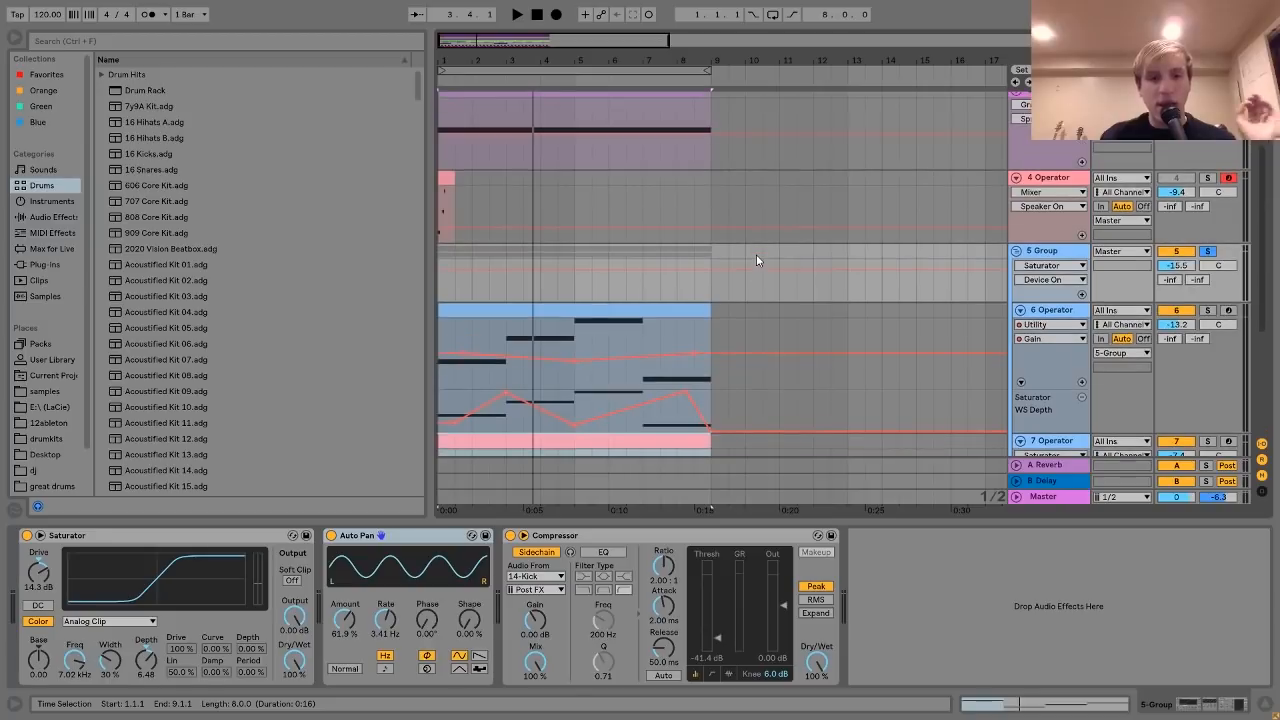
pyautogui.scroll(5, 756, 261)
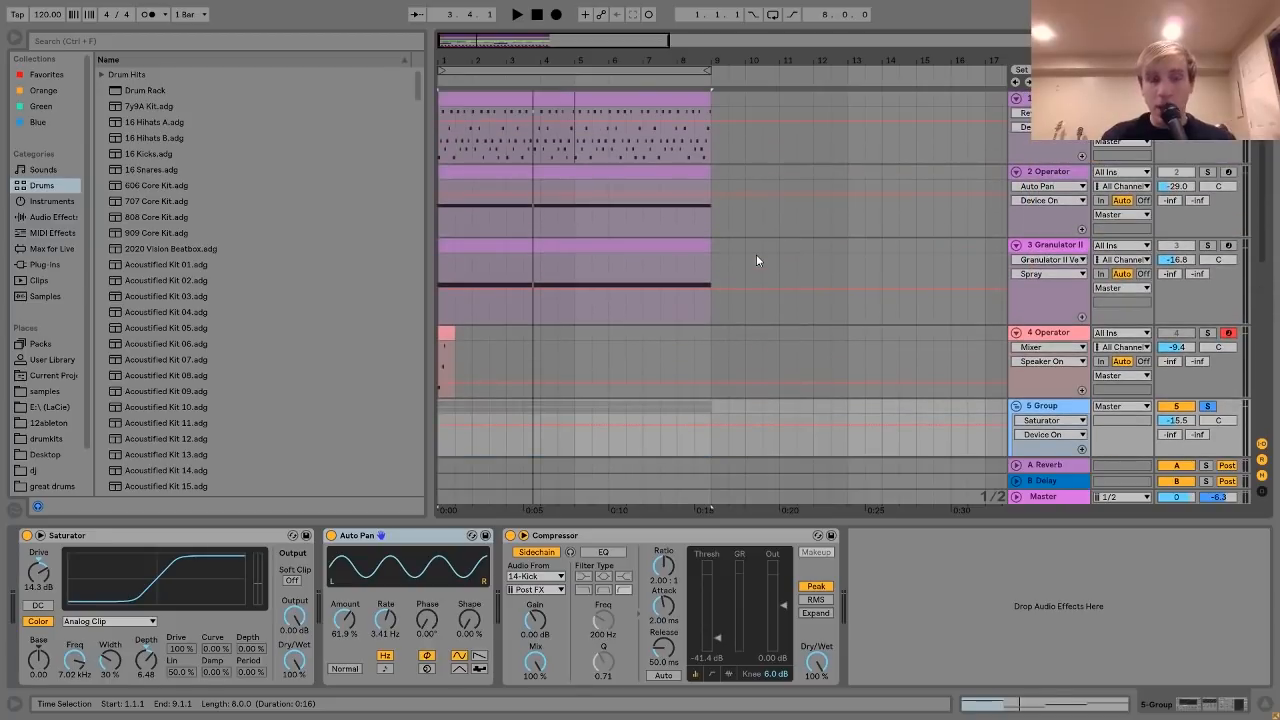
pyautogui.scroll(-6, 756, 261)
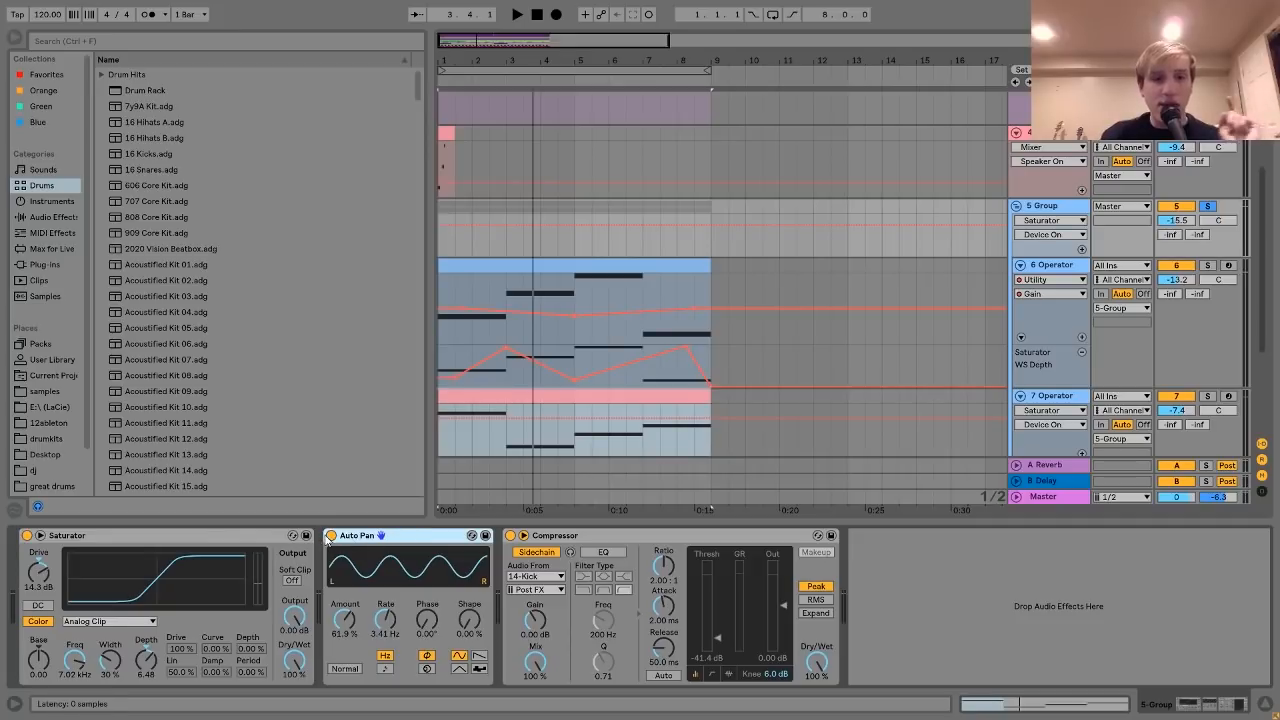
pyautogui.click(331, 536)
pyautogui.press('space')
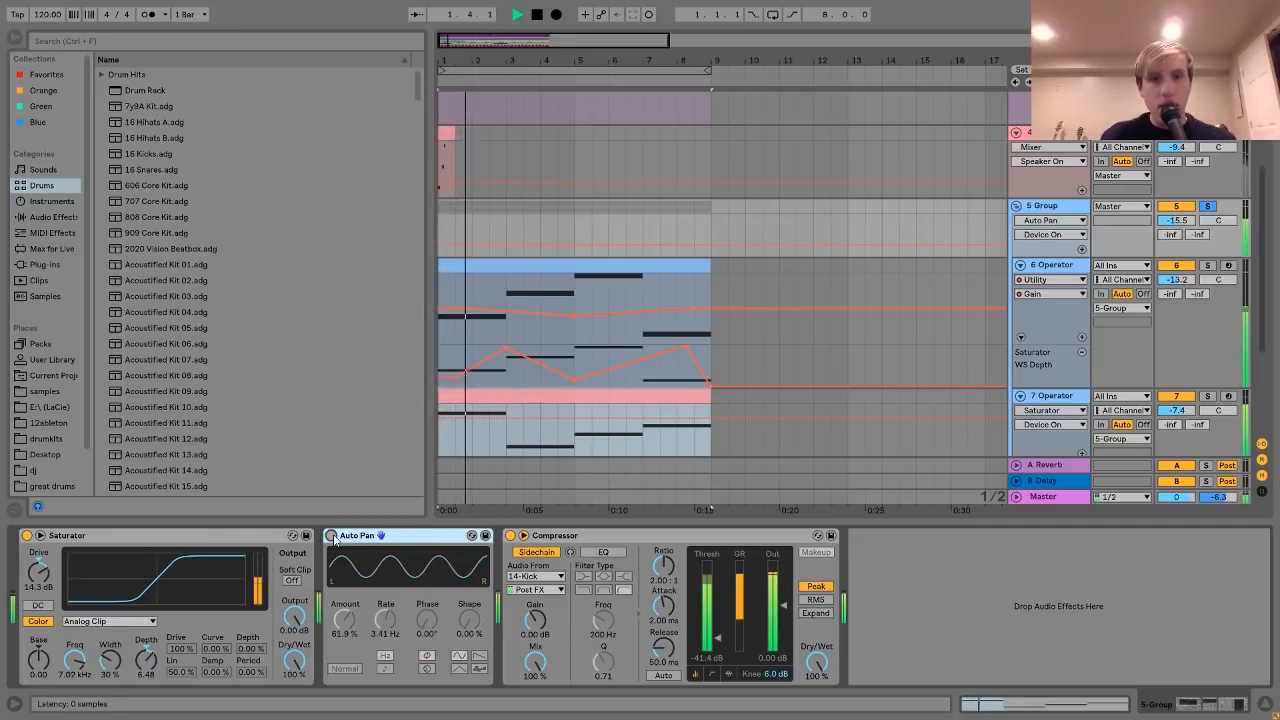
pyautogui.press('space')
pyautogui.click(331, 536)
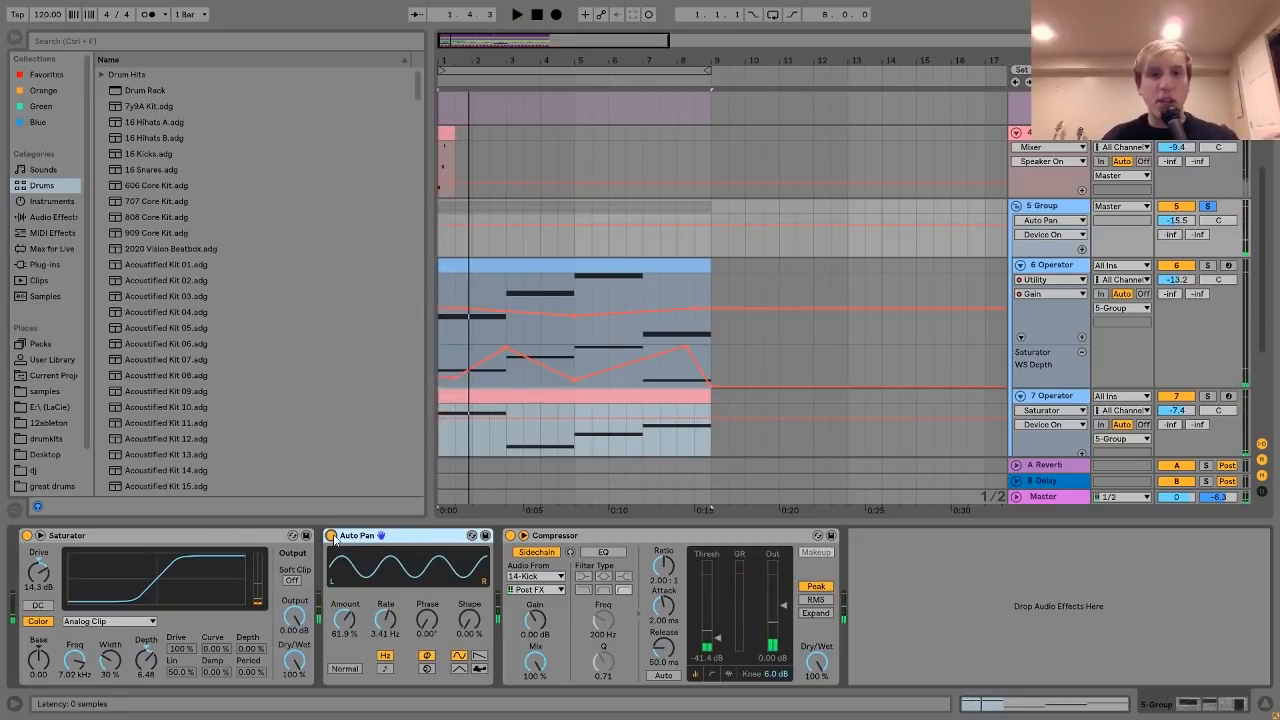
# Select the clip on track 6, return to the 5 Group's effects and listen with Auto Pan enabled.
pyautogui.click(515, 268)
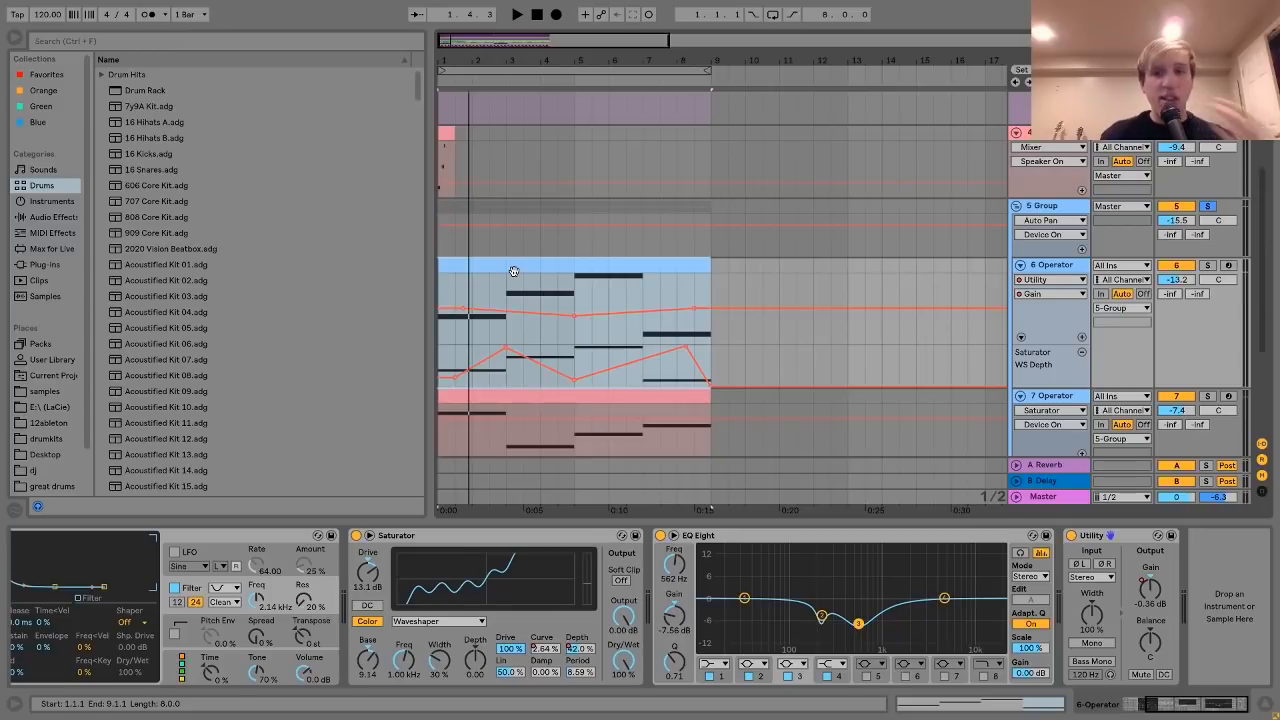
pyautogui.click(1042, 205)
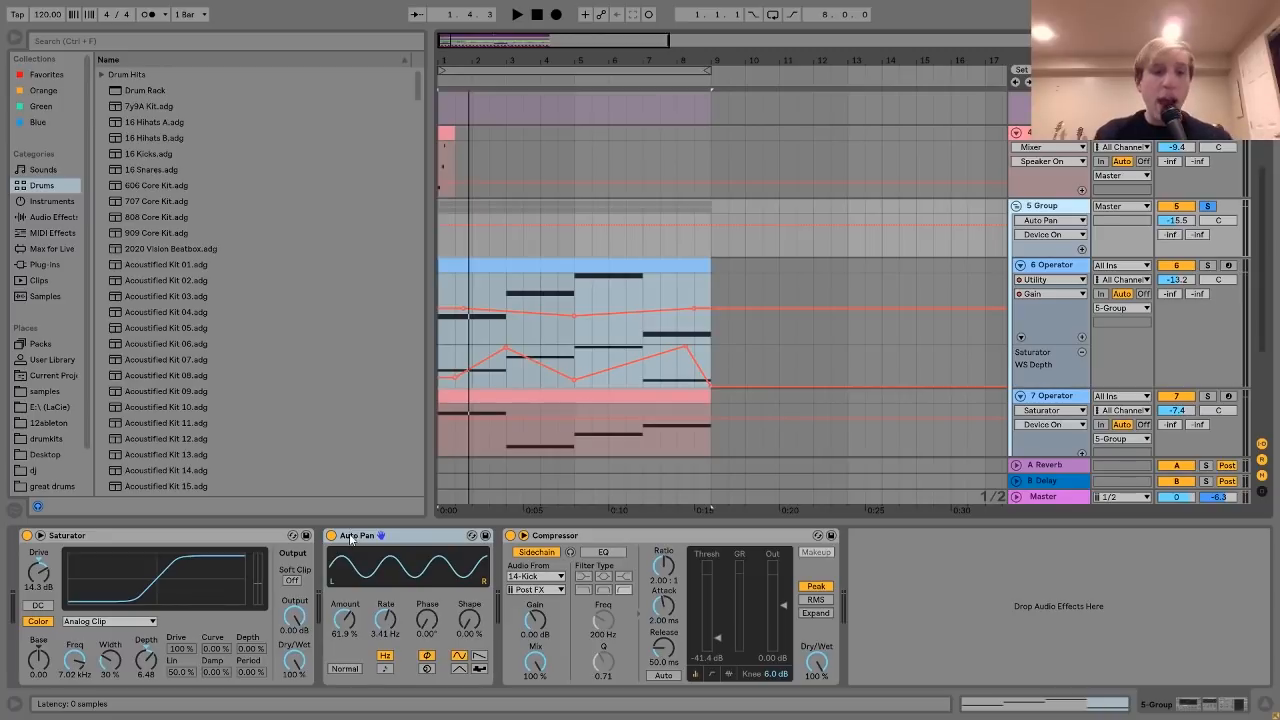
pyautogui.scroll(-5, 864, 158)
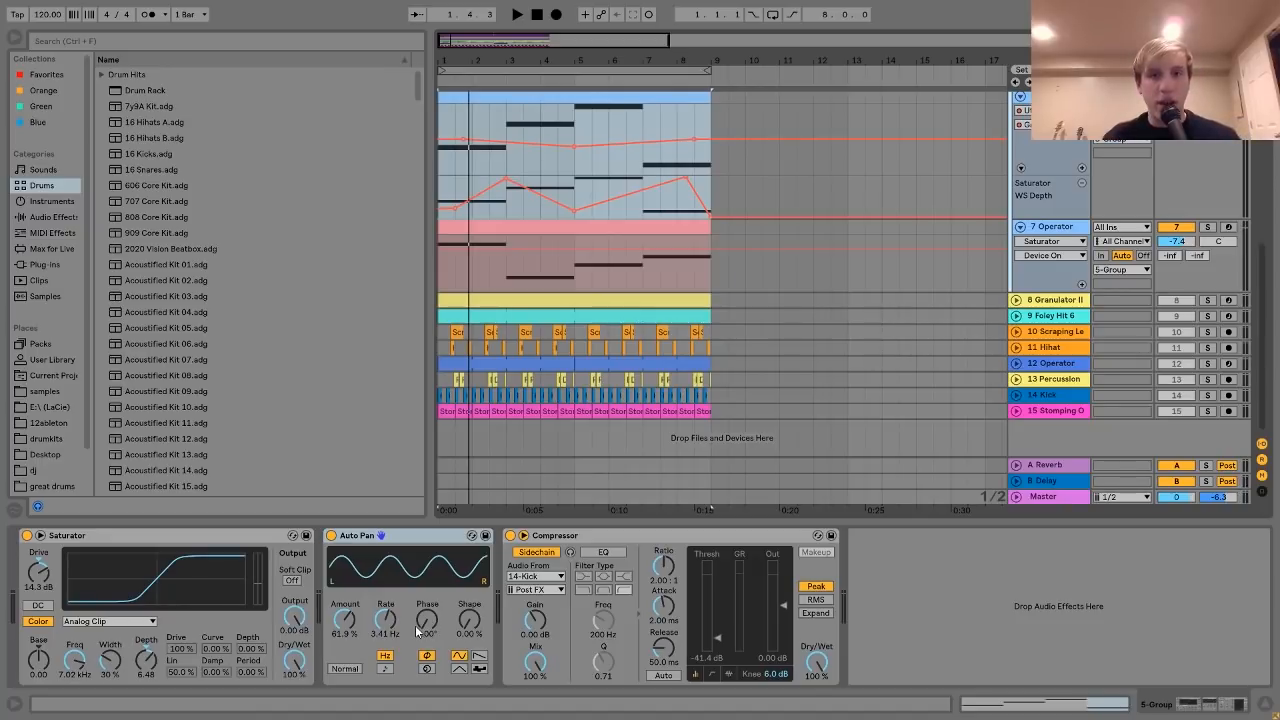
pyautogui.scroll(3, 683, 343)
pyautogui.scroll(-3, 683, 343)
pyautogui.press('space')
pyautogui.scroll(3, 683, 343)
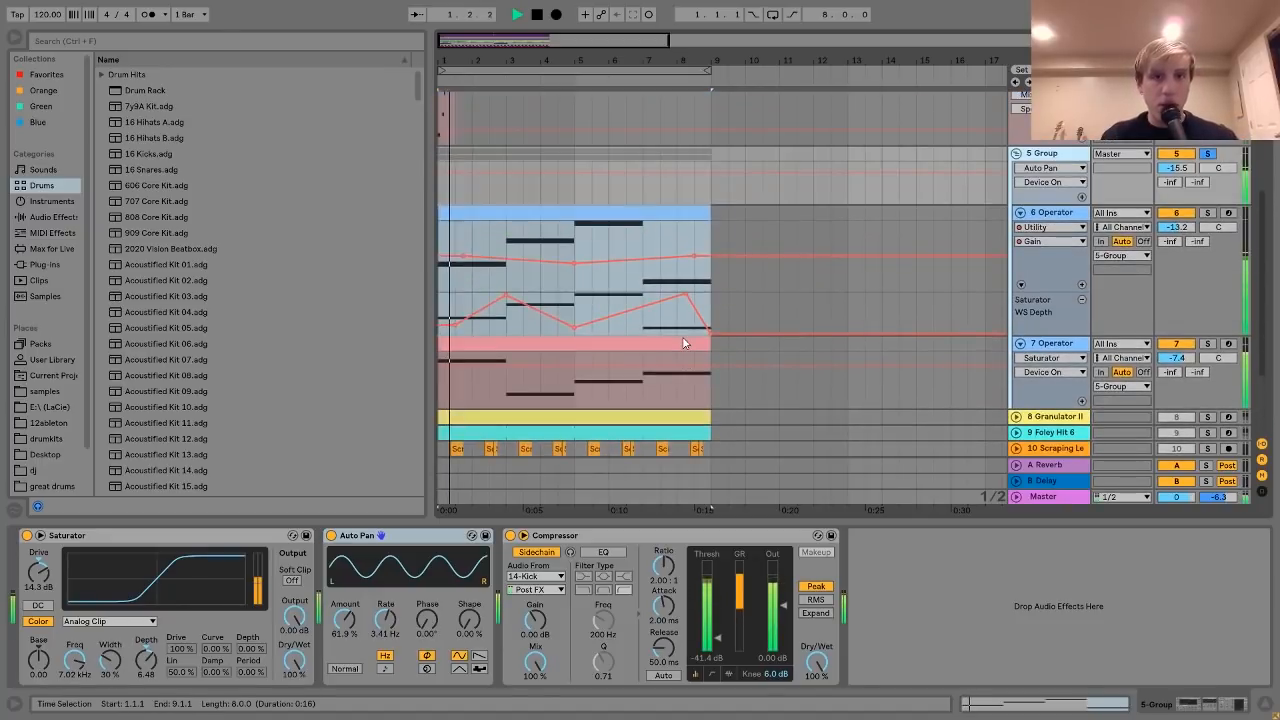
pyautogui.scroll(1, 683, 343)
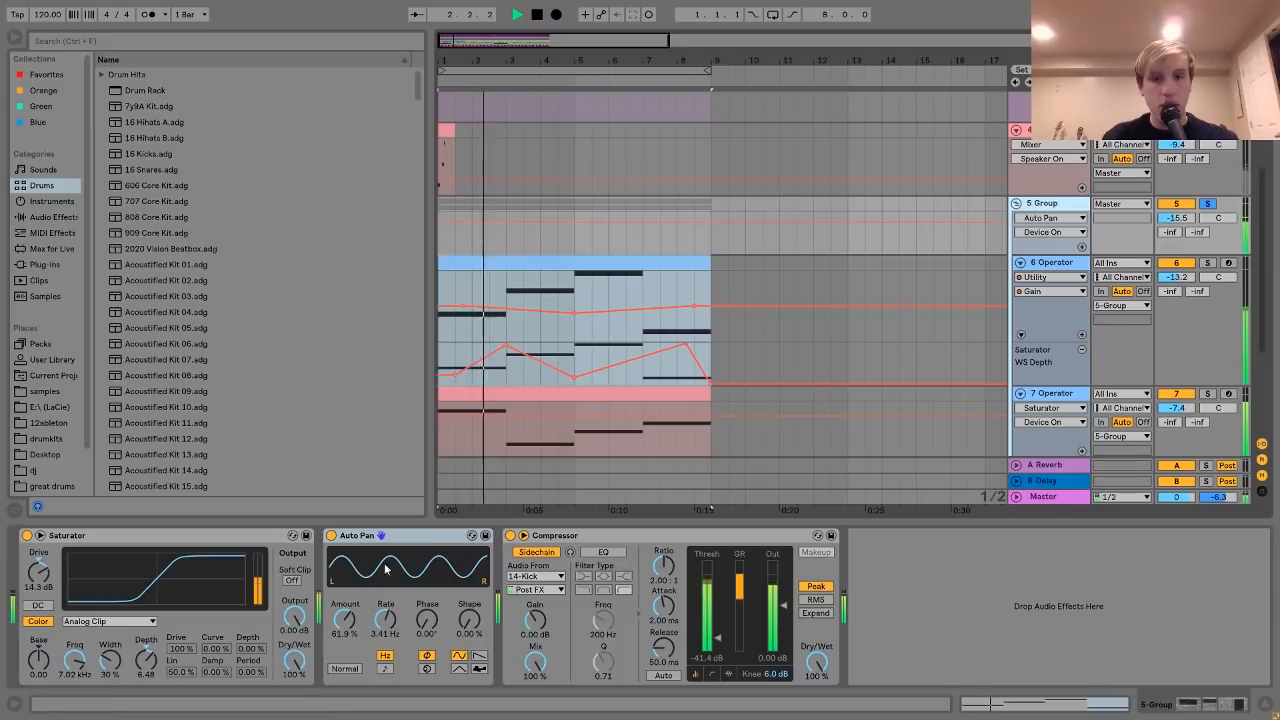
pyautogui.press('space')
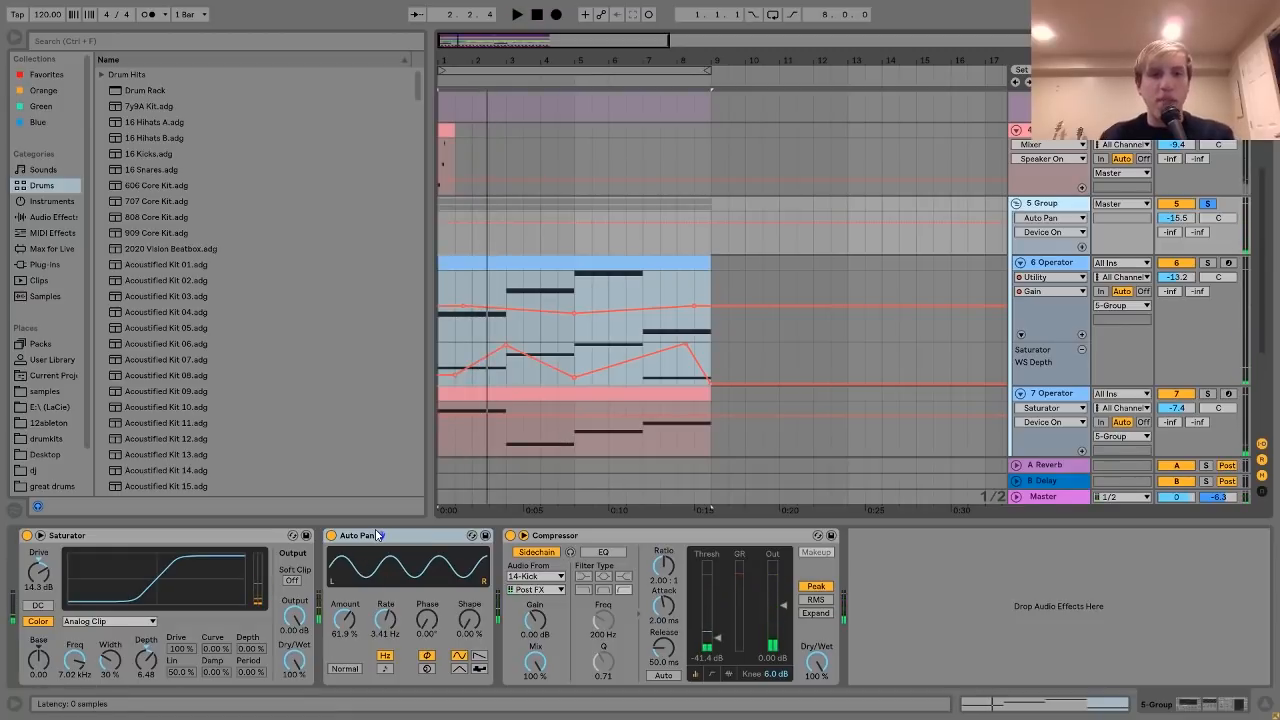
# Examine the 5 Group's Auto Pan and the Compressor sidechained from 14-Kick.
pyautogui.click(377, 535)
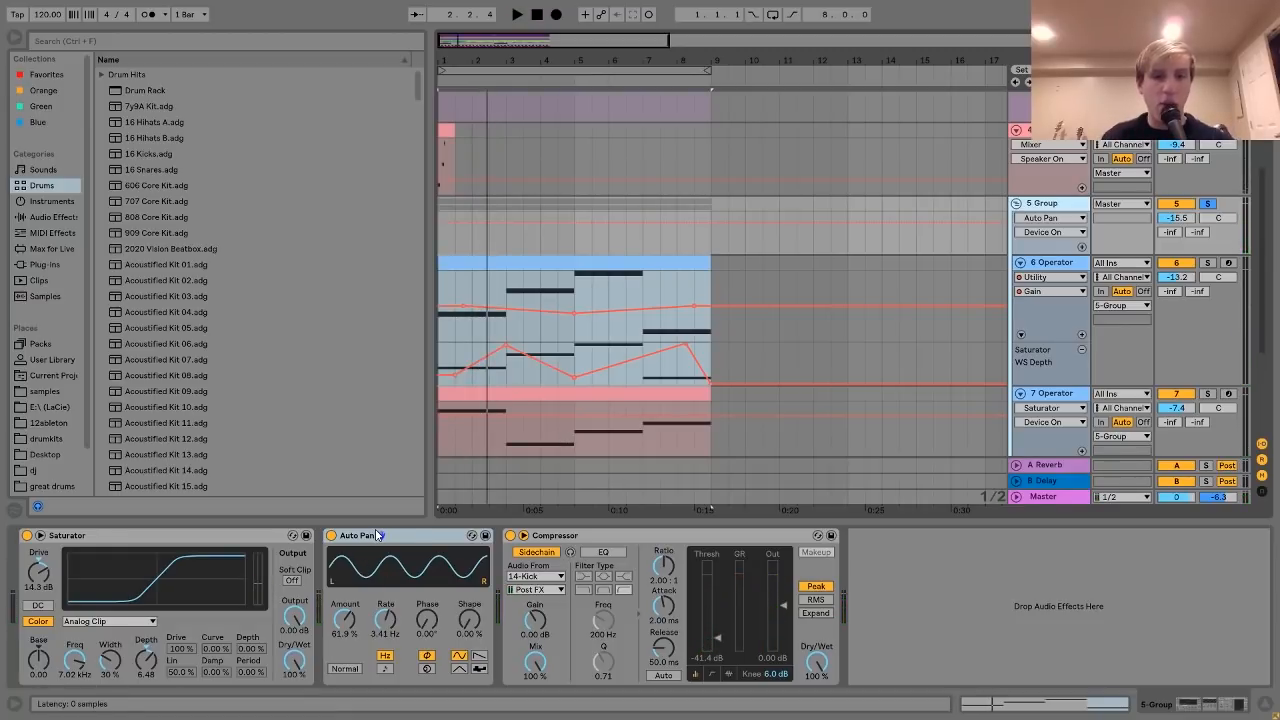
pyautogui.click(560, 535)
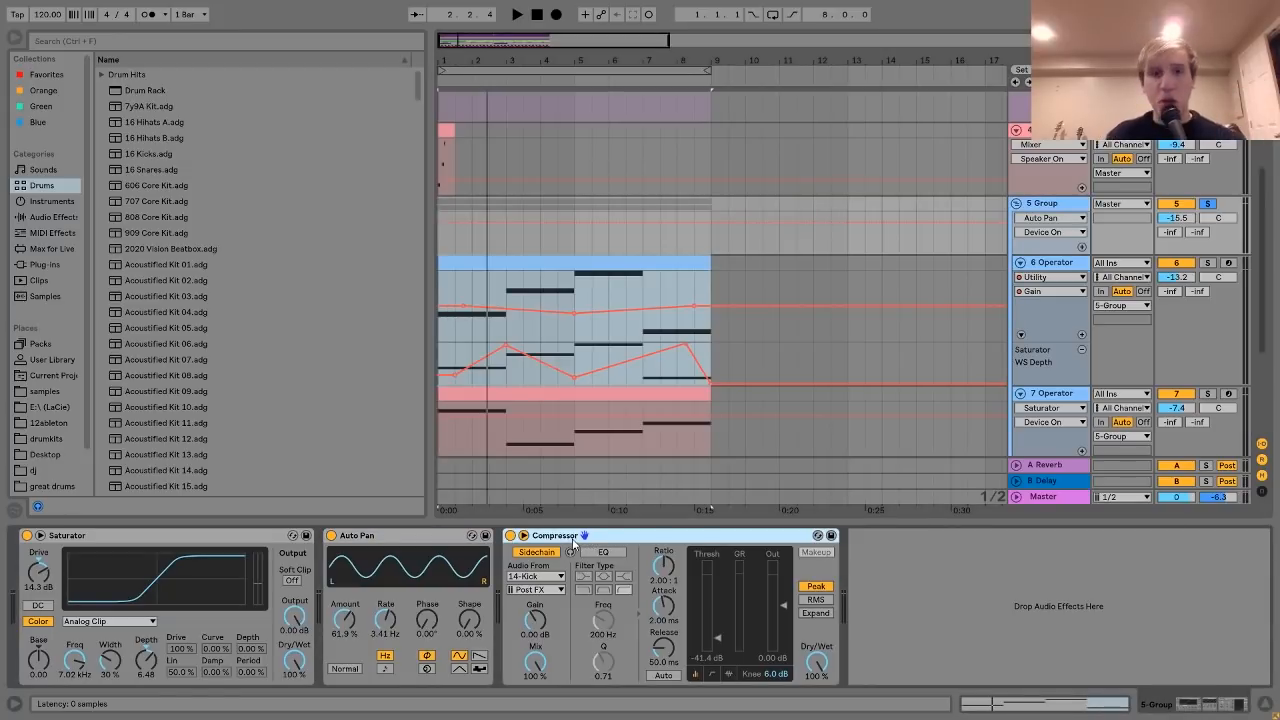
pyautogui.scroll(-3, 673, 369)
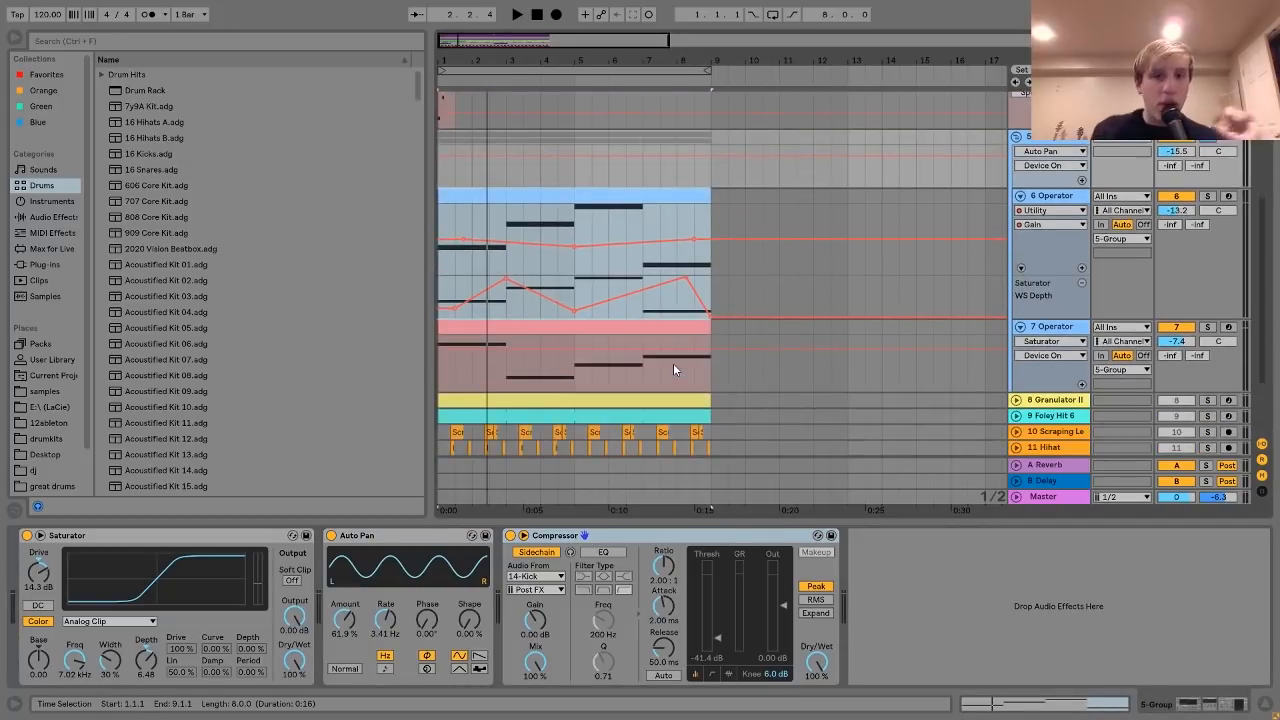
# Select the clip on track 7, hide the Utility Gain automation on track 6 and collapse its Saturator WS Depth lane.
pyautogui.click(670, 352)
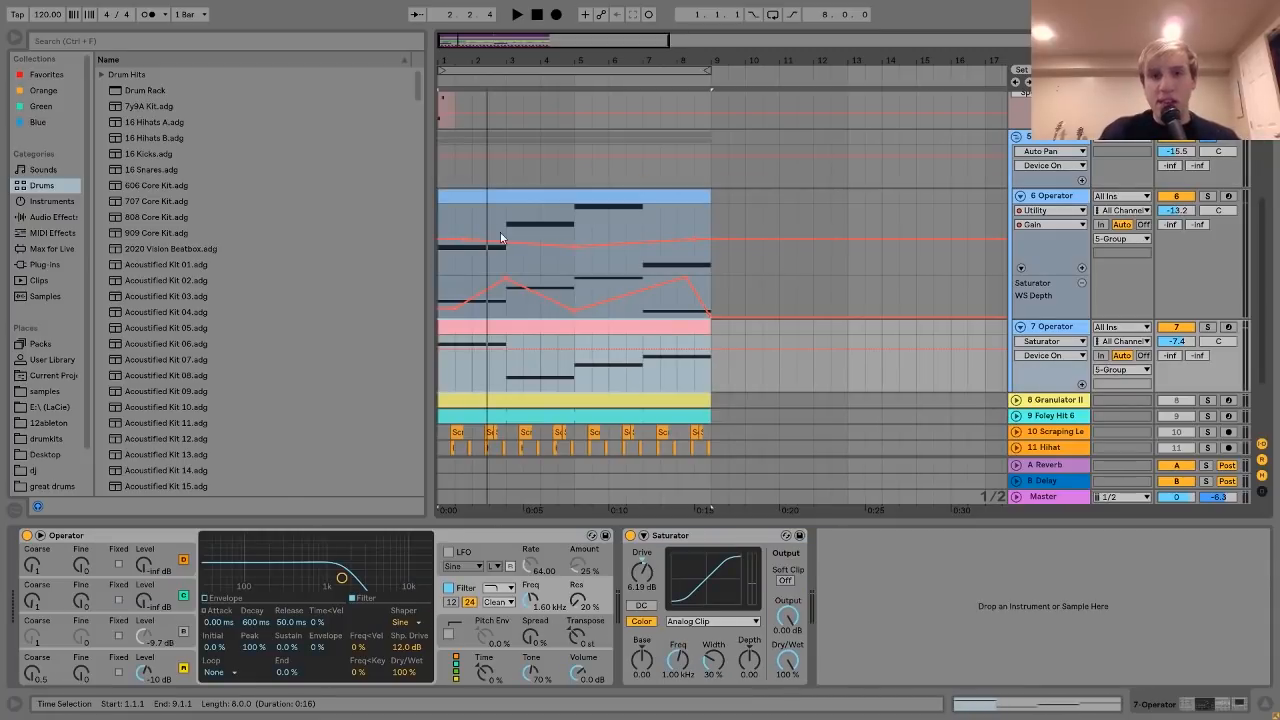
pyautogui.click(1020, 197)
pyautogui.click(1020, 197)
pyautogui.click(1036, 211)
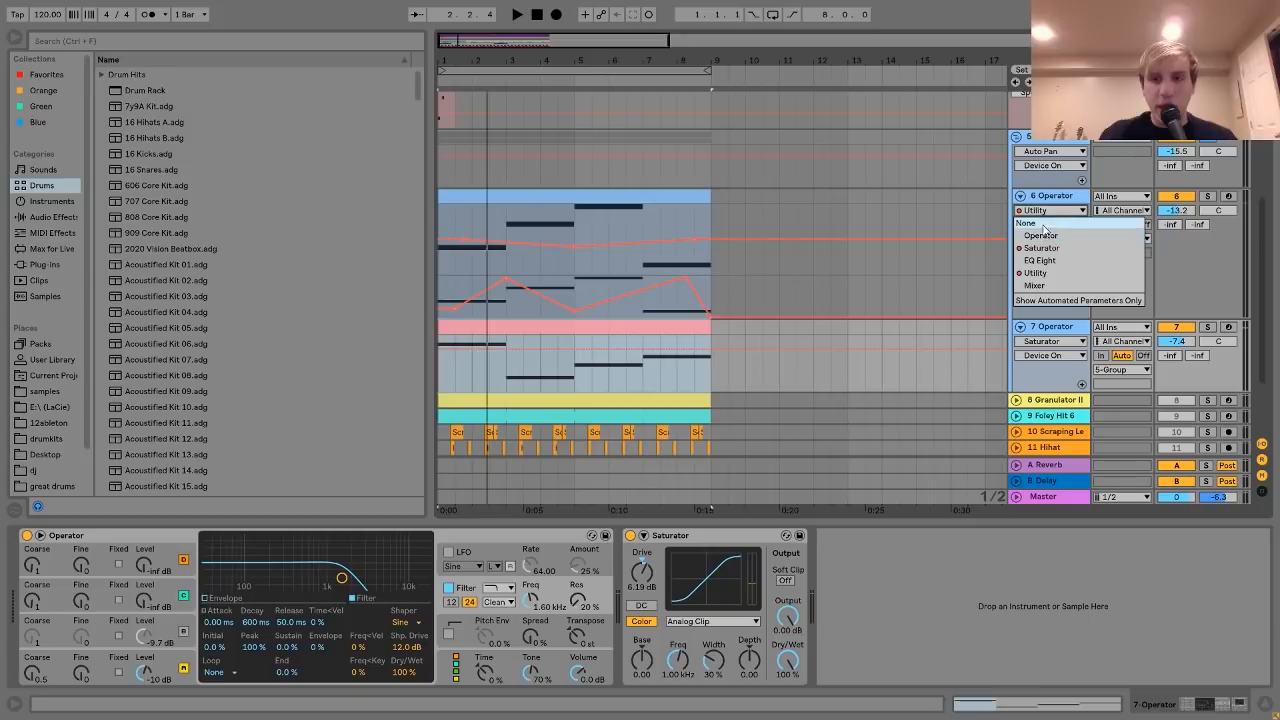
pyautogui.click(1040, 223)
pyautogui.click(1047, 346)
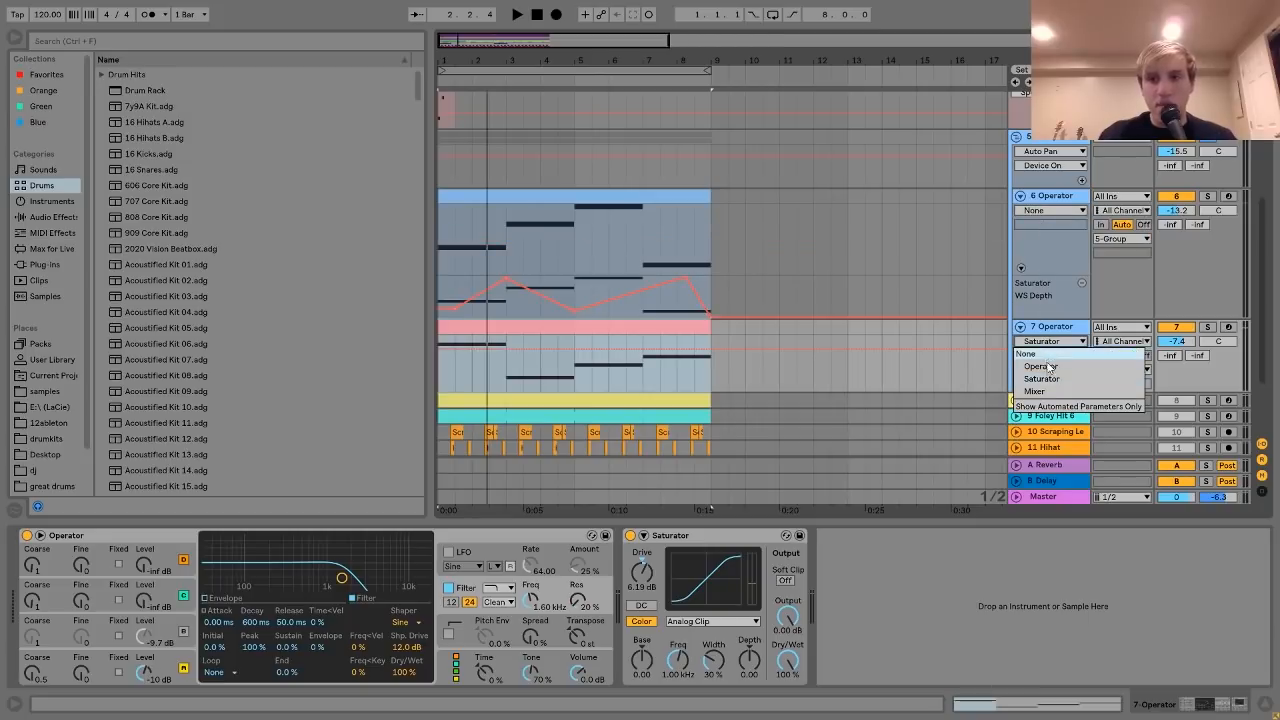
pyautogui.click(1023, 271)
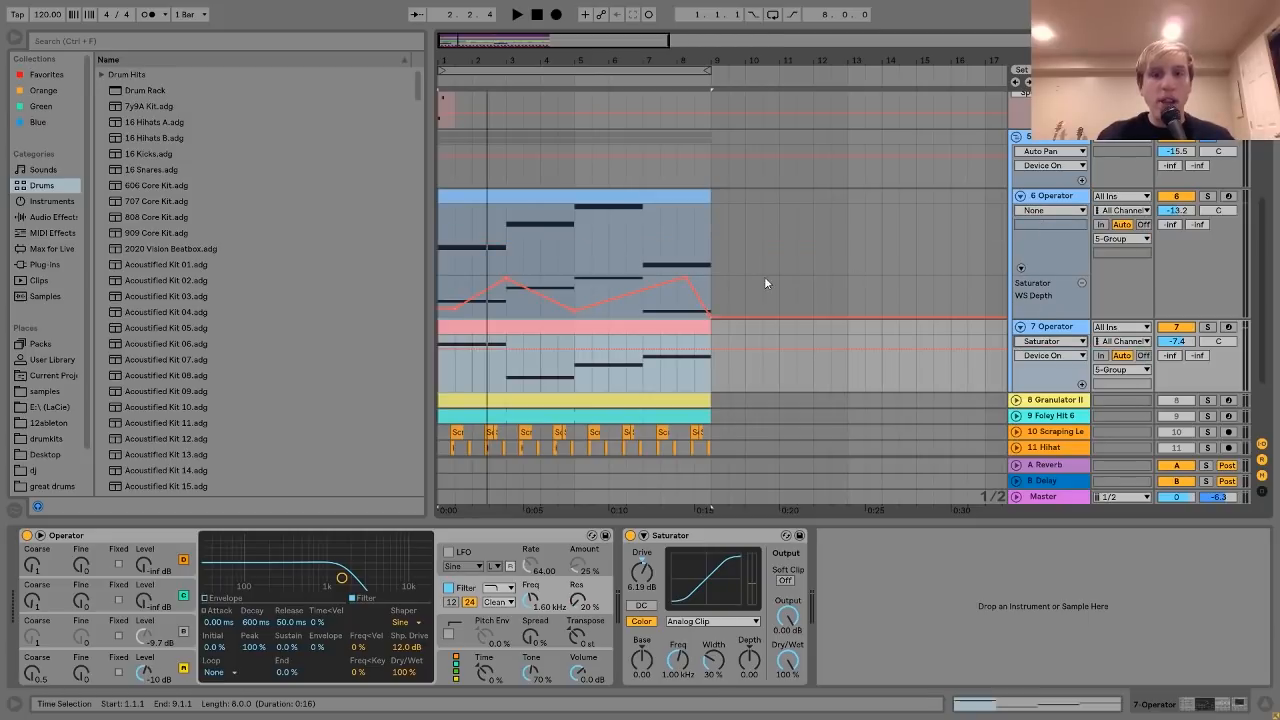
pyautogui.click(1022, 270)
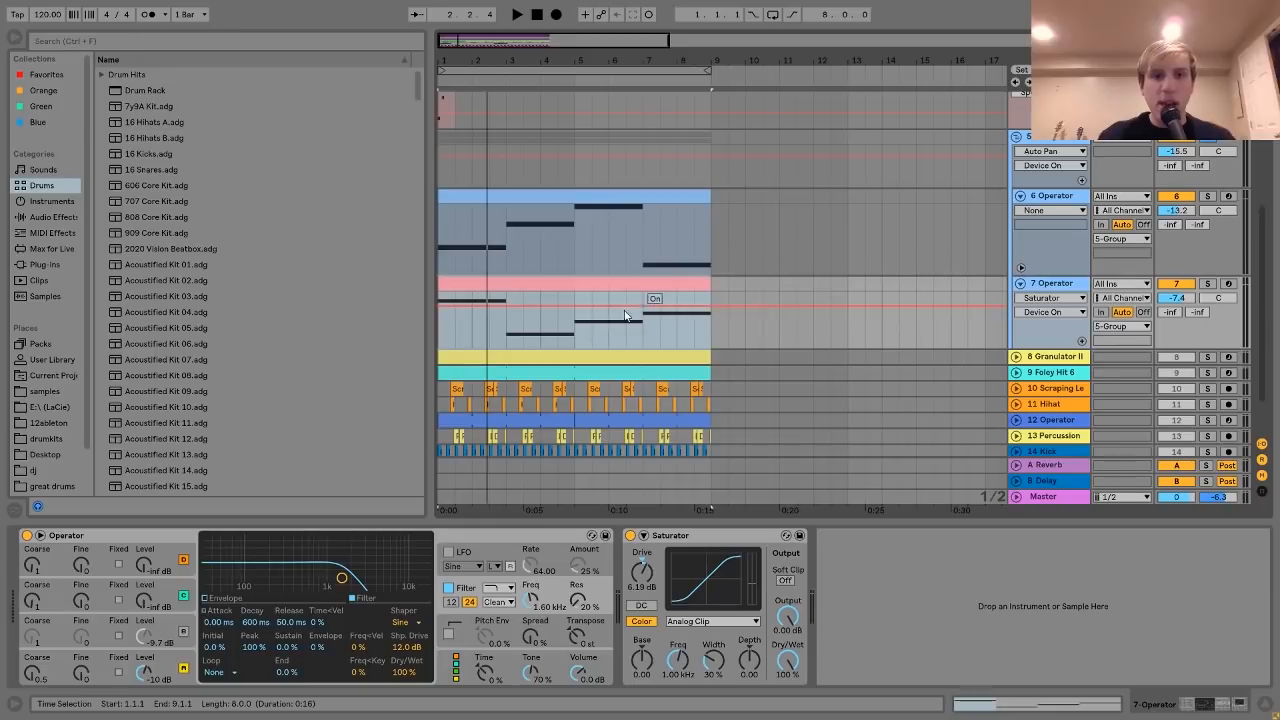
# Open the MIDI clip on 7 Operator to examine its four notes, and return to the track's devices.
pyautogui.click(582, 282)
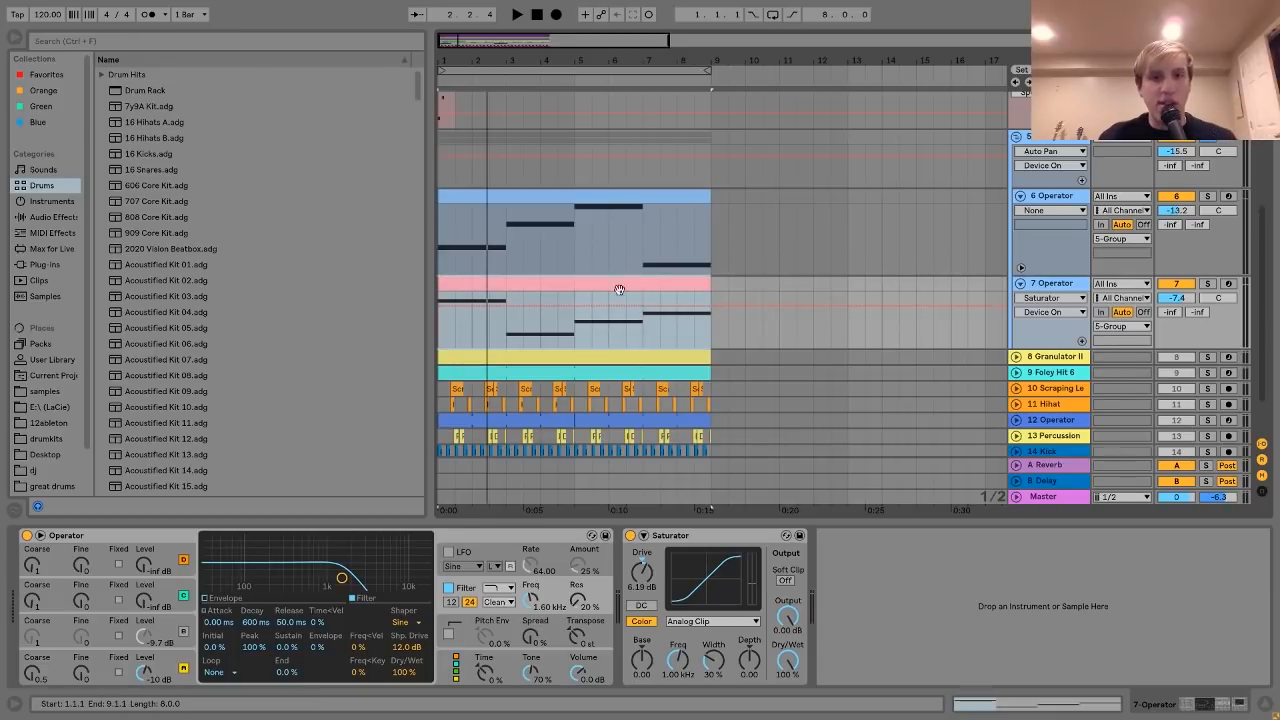
pyautogui.doubleClick(667, 285)
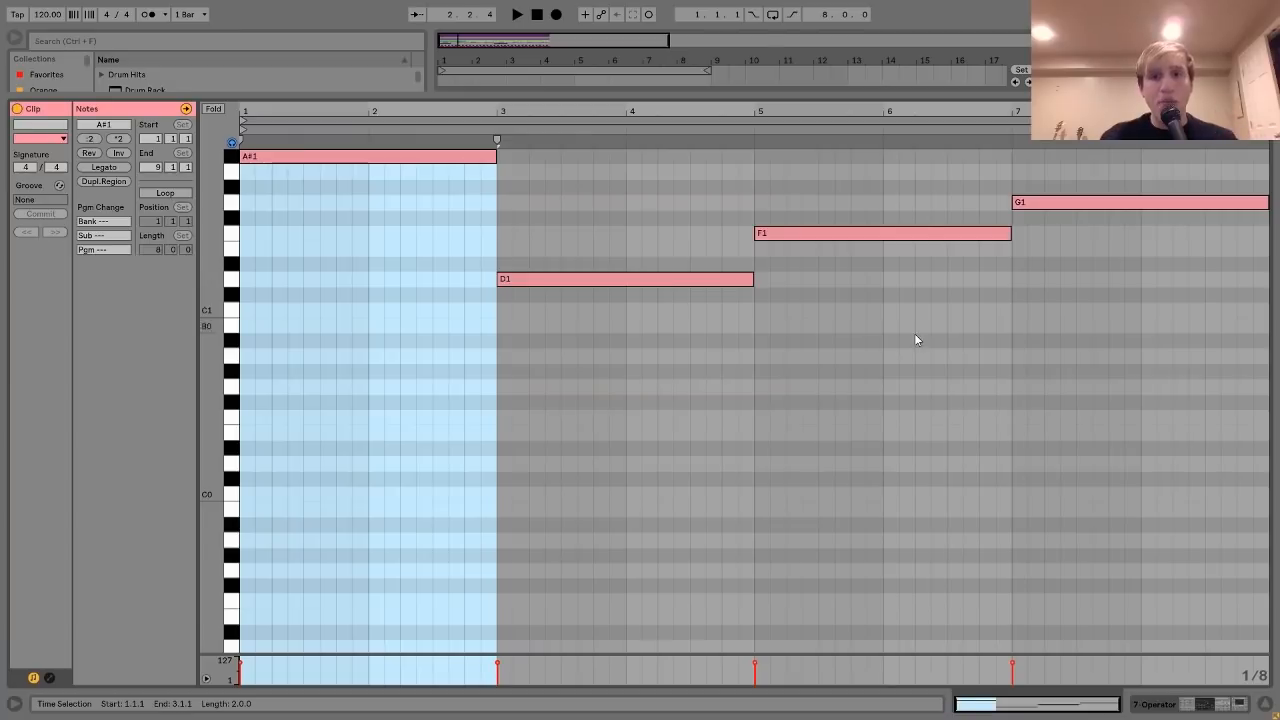
pyautogui.click(1193, 705)
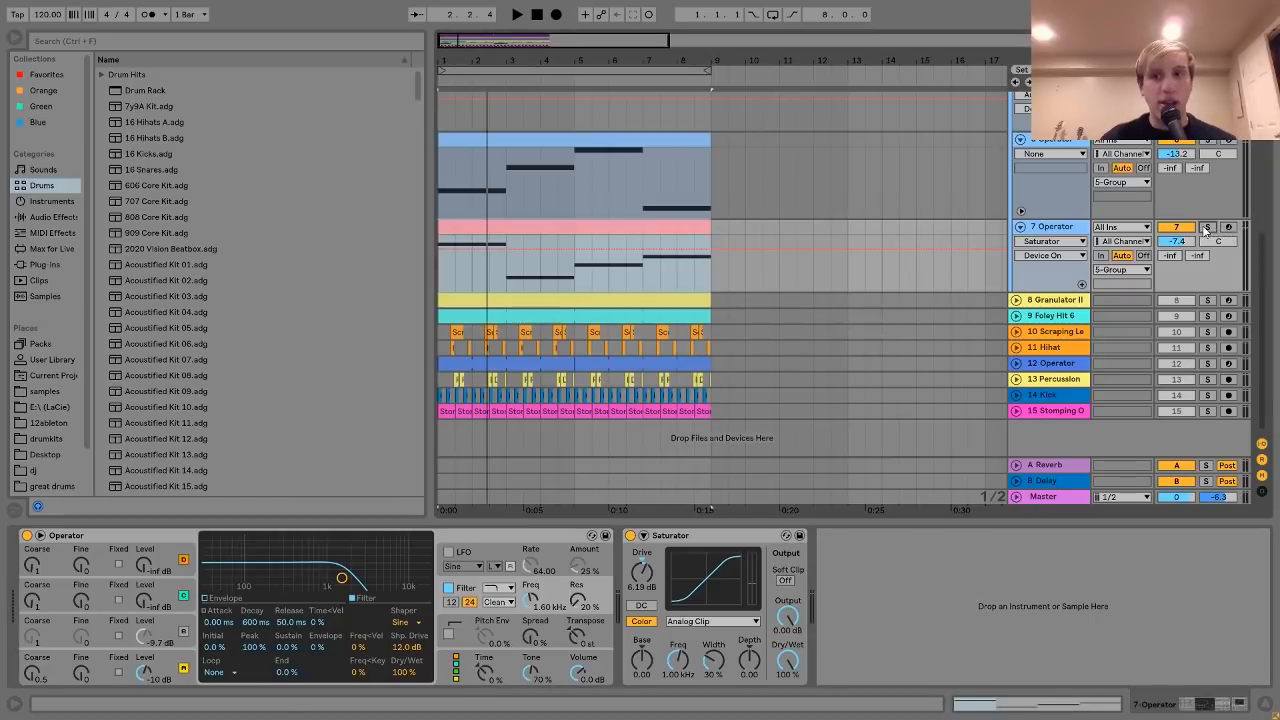
# Transpose the first note of the 7 Operator clip down an octave to A#0 and back up to A#1.
pyautogui.doubleClick(647, 216)
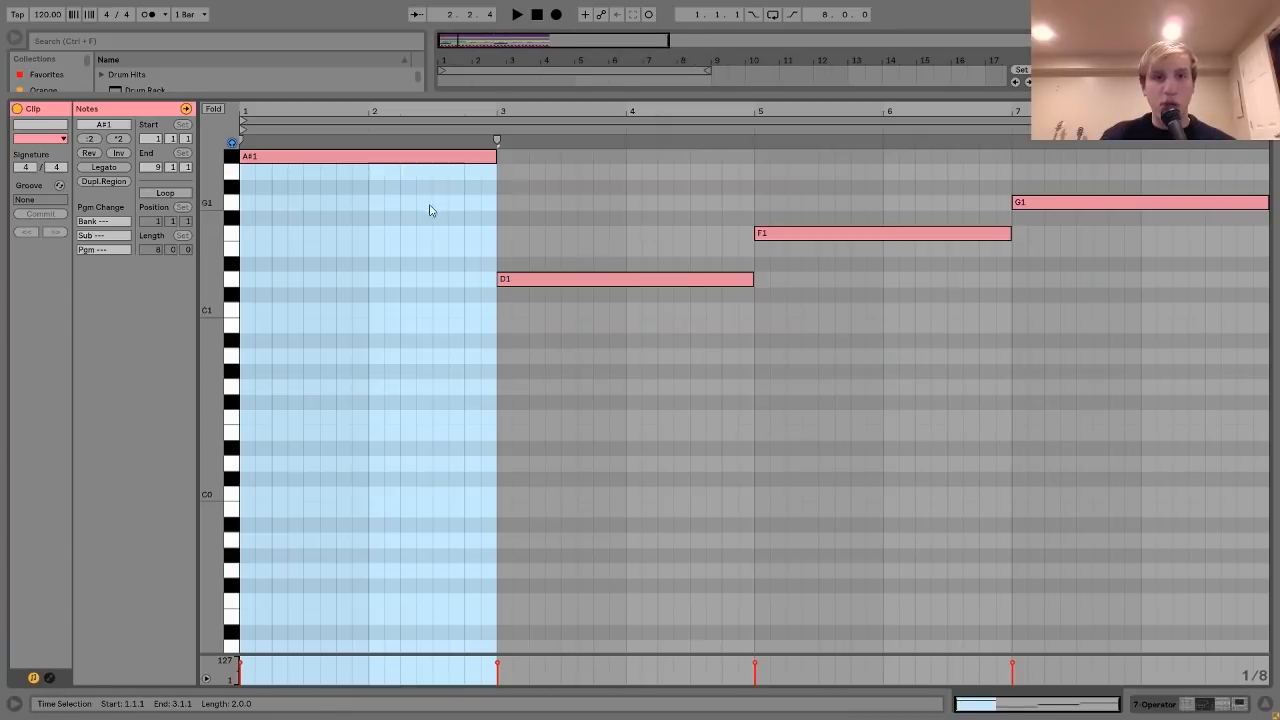
pyautogui.hotkey('shift', 'Down')
pyautogui.moveTo(360, 277)
pyautogui.mouseDown()
pyautogui.moveTo(410, 532)
pyautogui.moveTo(385, 229)
pyautogui.moveTo(409, 356)
pyautogui.mouseUp()
pyautogui.click(379, 181)
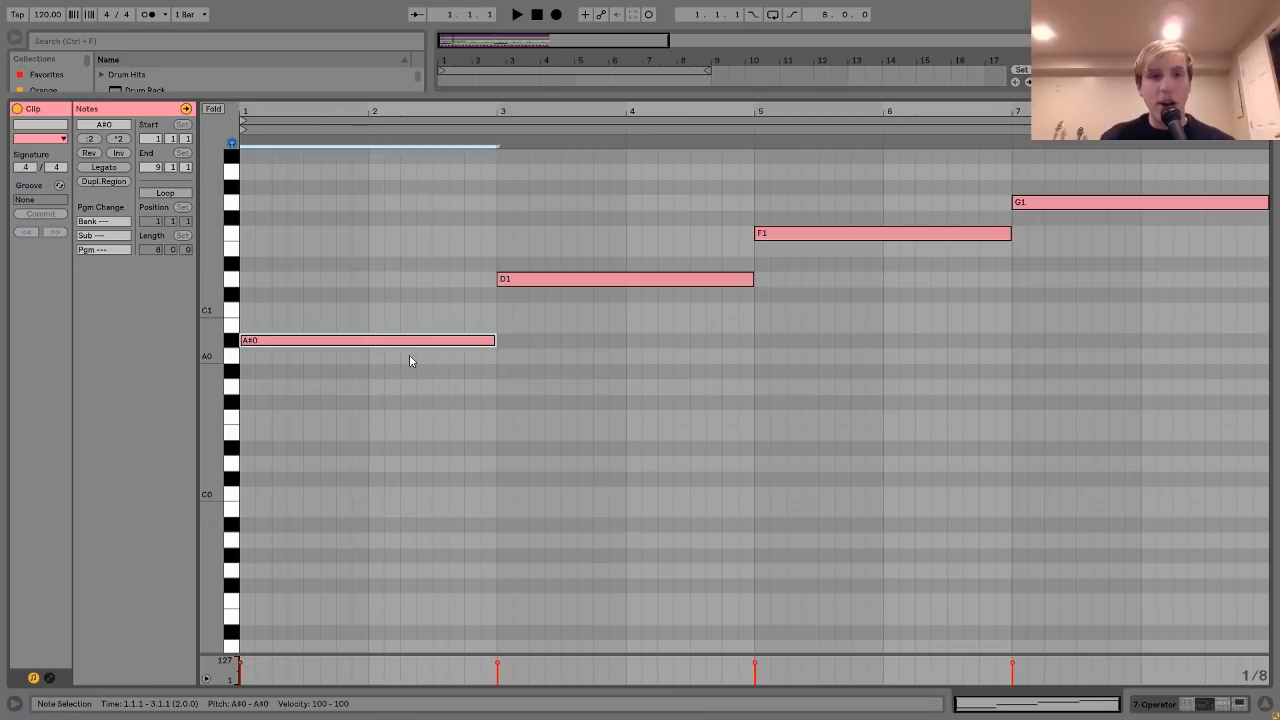
pyautogui.hotkey('shift', 'Up')
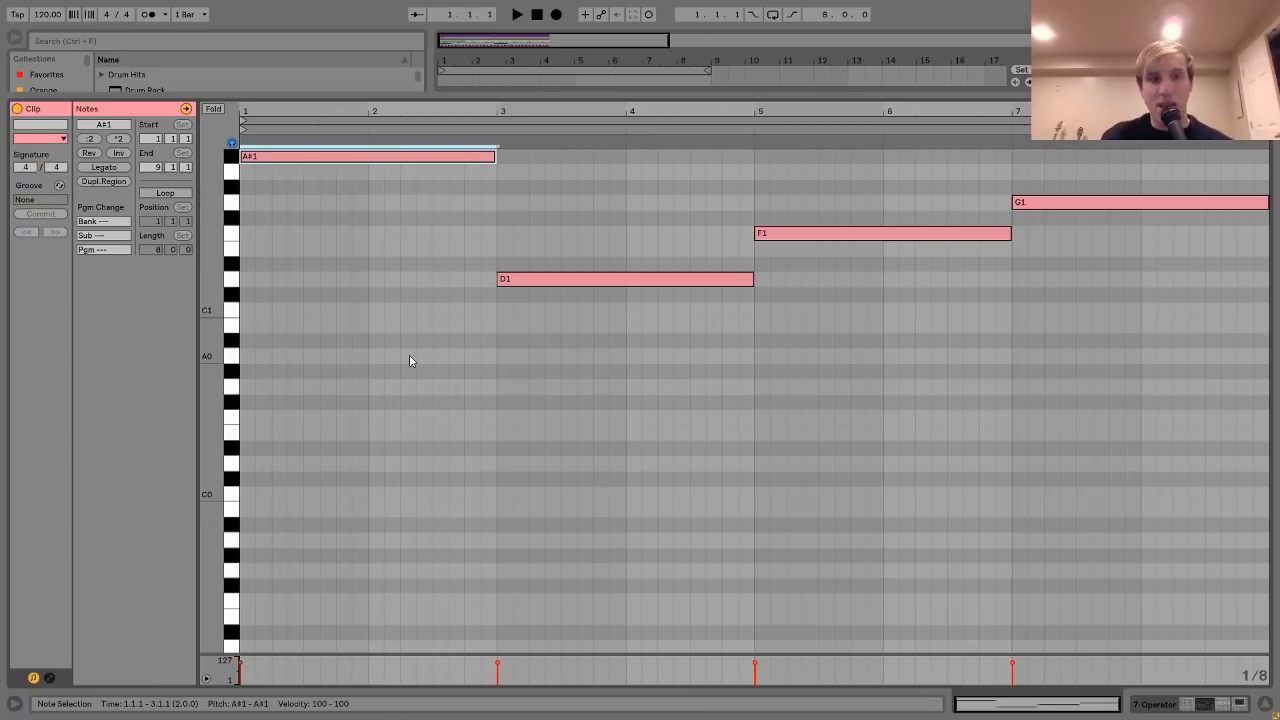
pyautogui.click(396, 218)
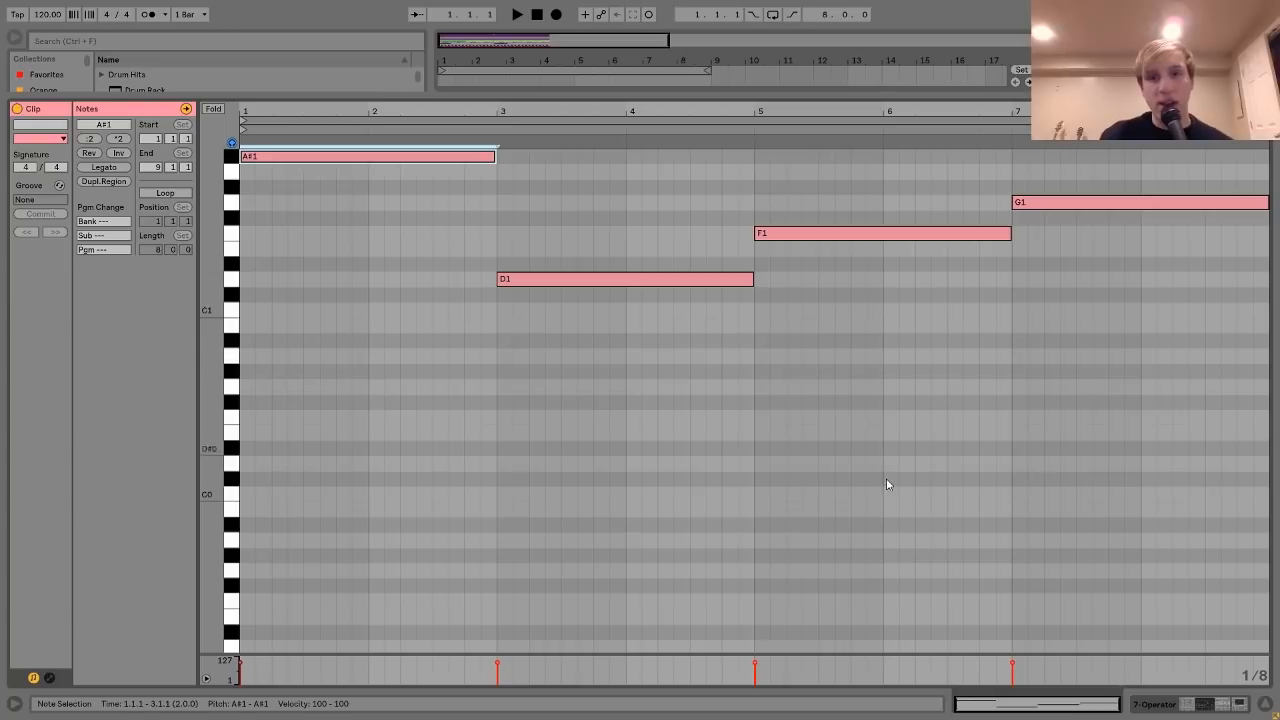
pyautogui.click(1200, 704)
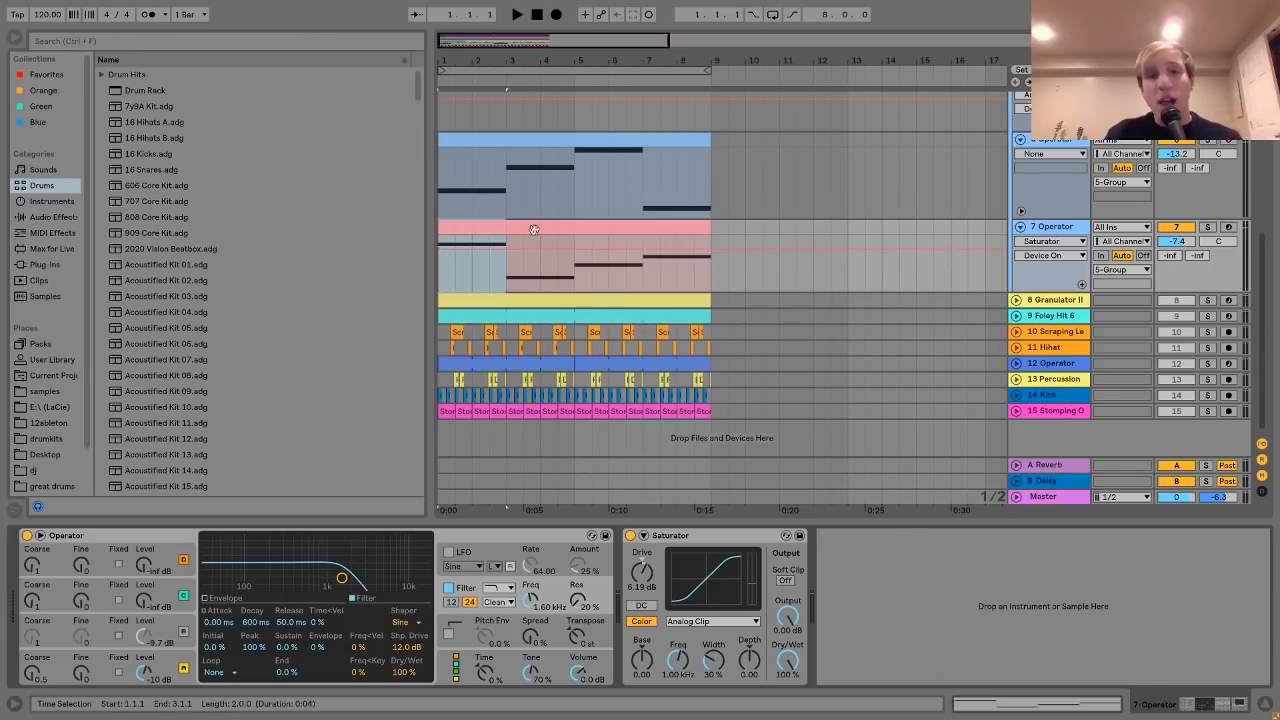
# Display the 5 Group's effects chain again and play the soloed group briefly.
pyautogui.press('End')
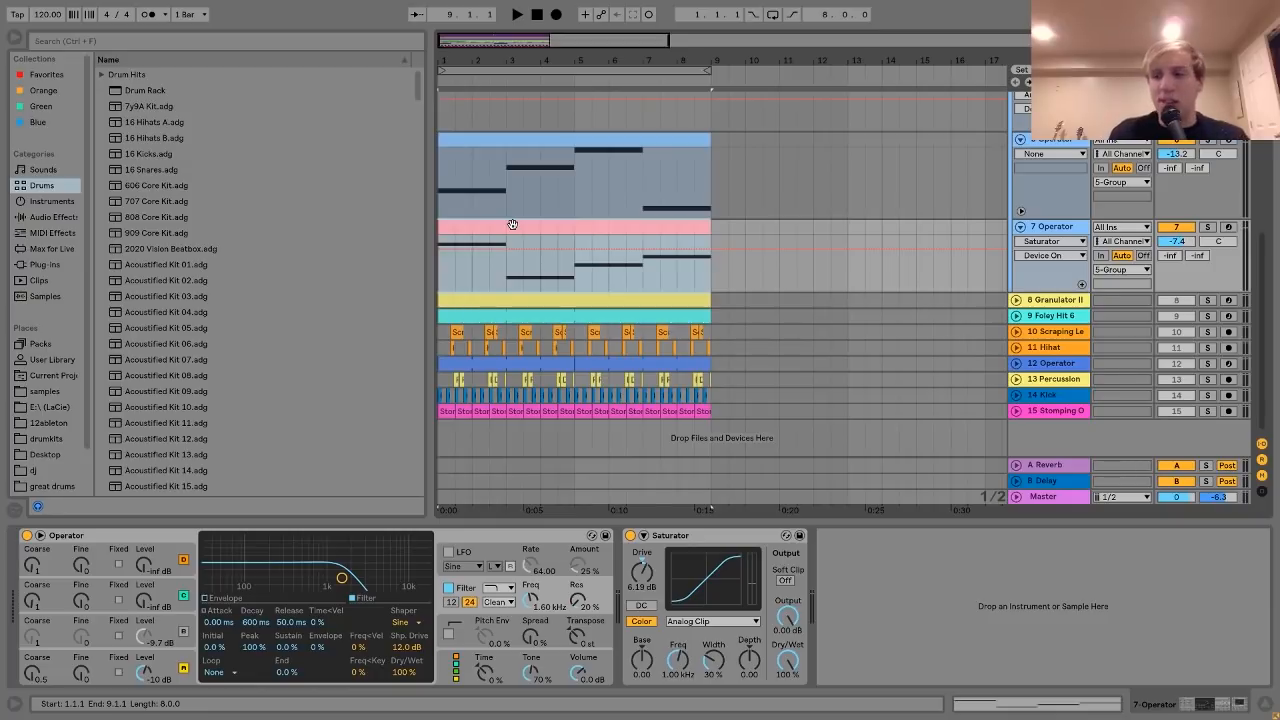
pyautogui.scroll(3, 511, 222)
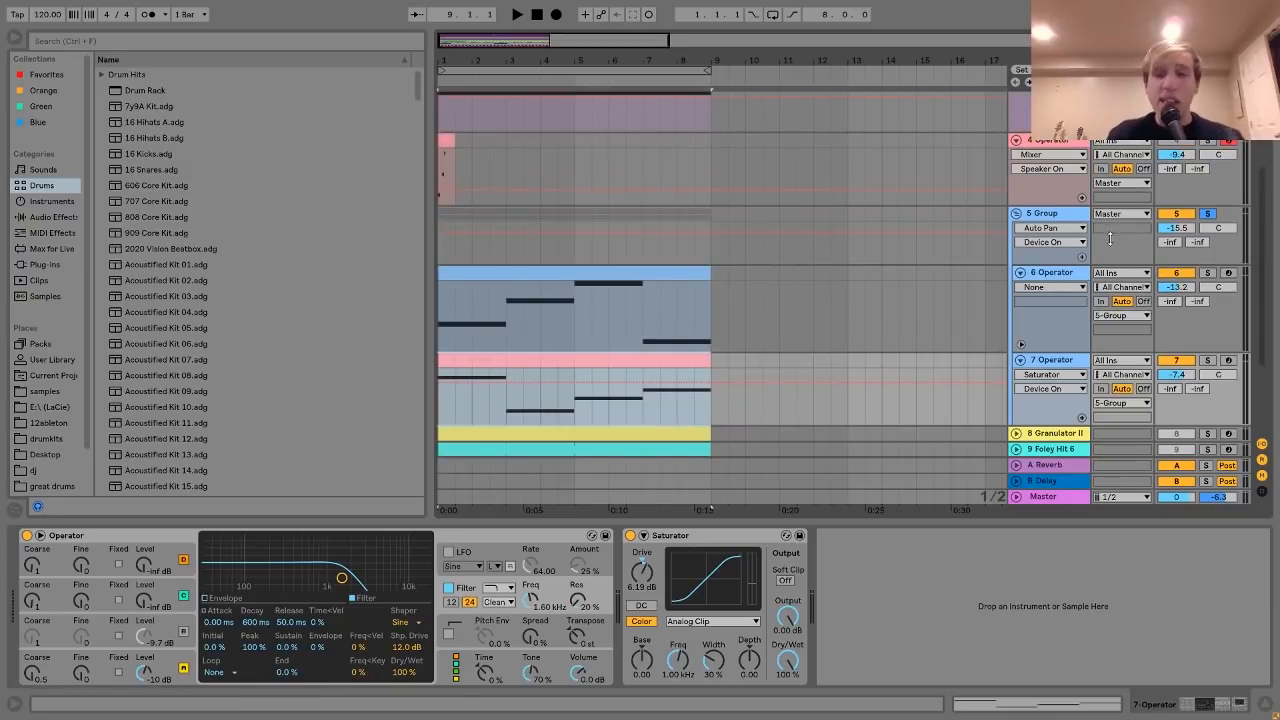
pyautogui.click(1051, 222)
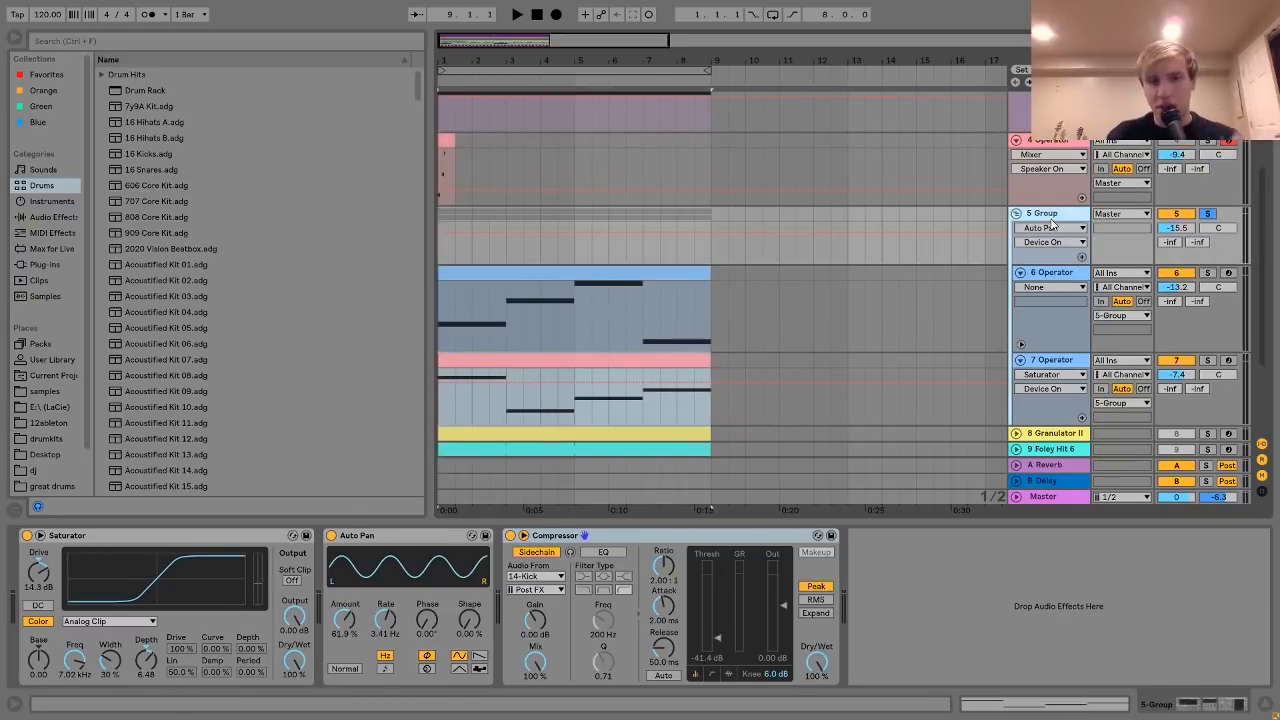
pyautogui.click(516, 376)
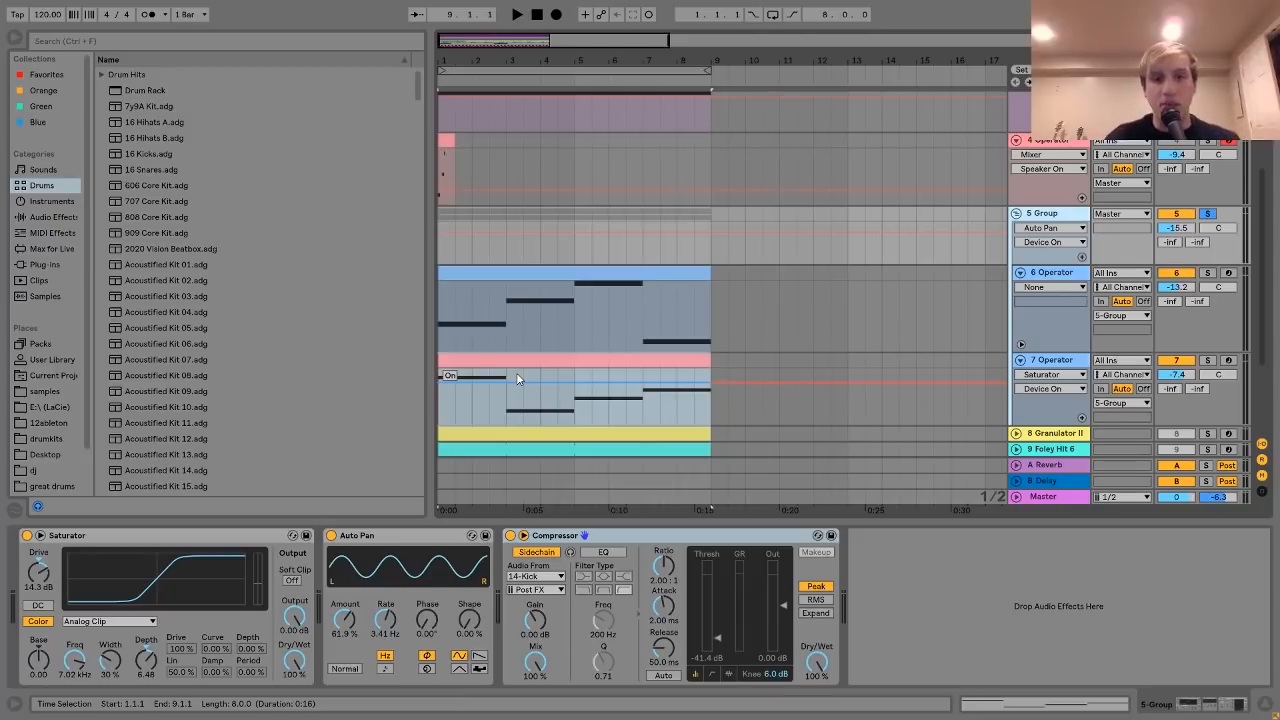
pyautogui.press('space')
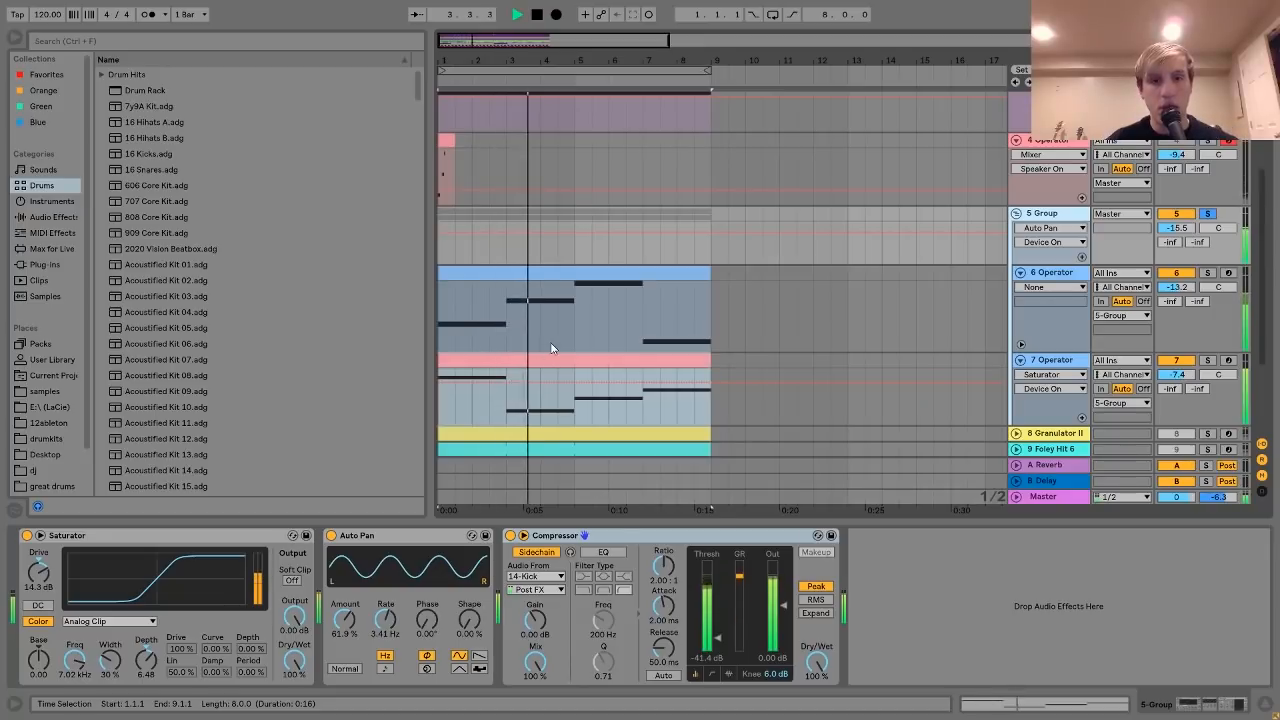
pyautogui.press('space')
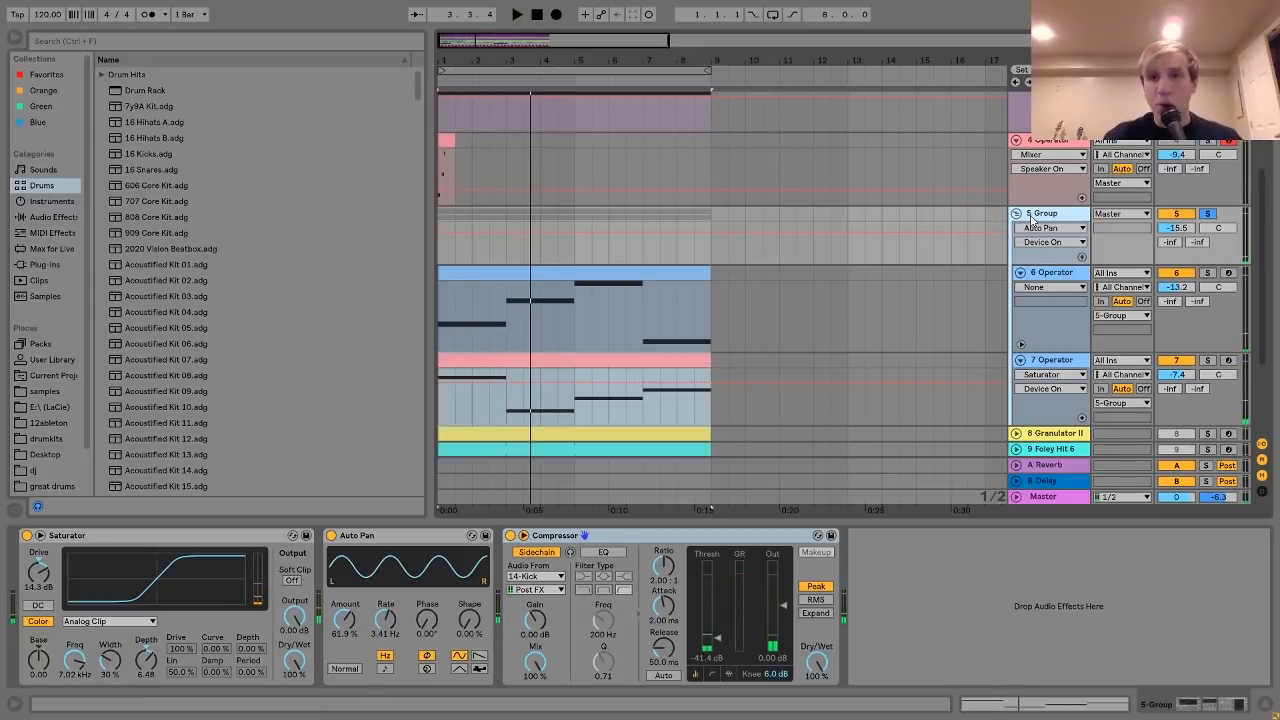
# Fold the 5 Group, select and solo 8 Granulator II, and play it on its own.
pyautogui.click(1016, 214)
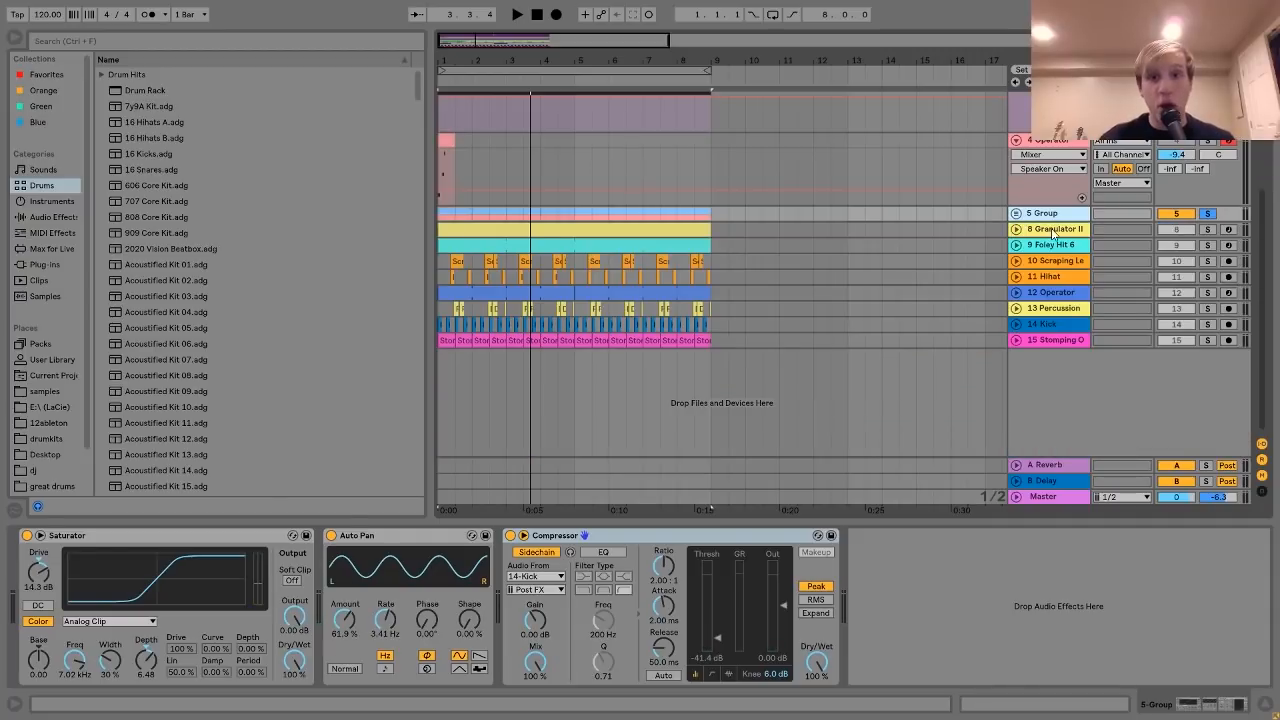
pyautogui.click(1053, 231)
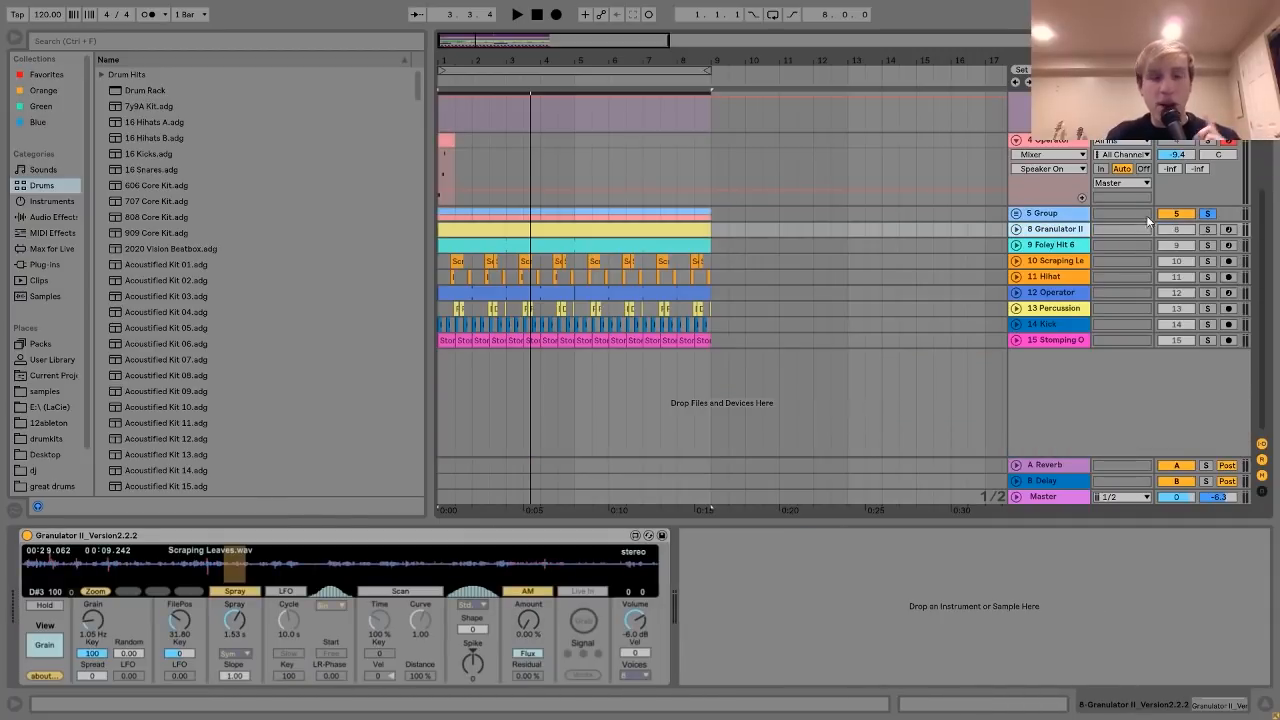
pyautogui.click(1208, 229)
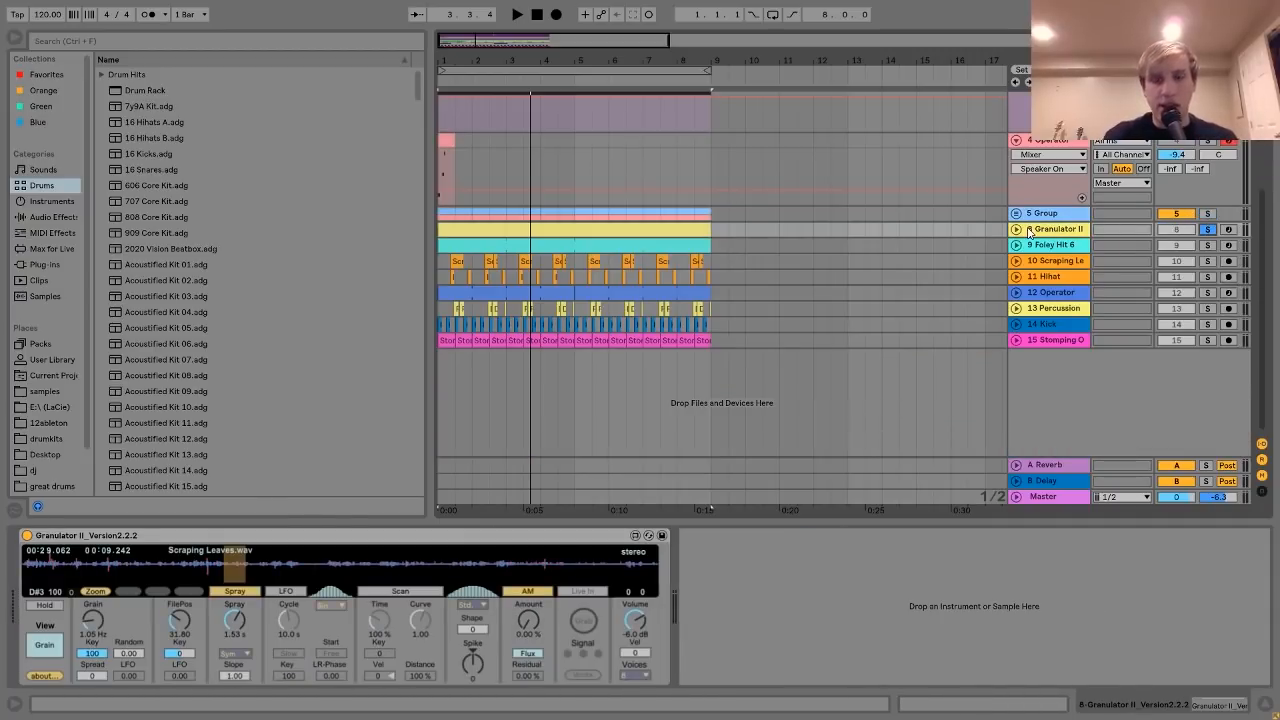
pyautogui.press('space')
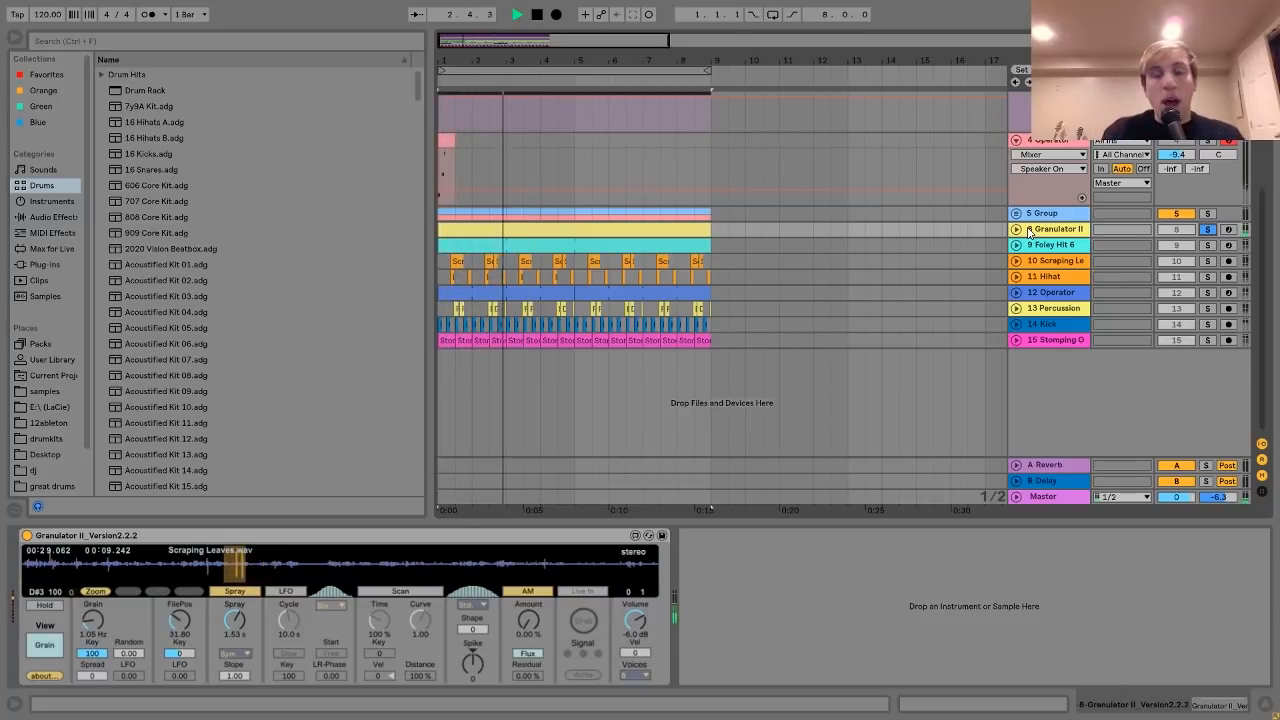
pyautogui.press('space')
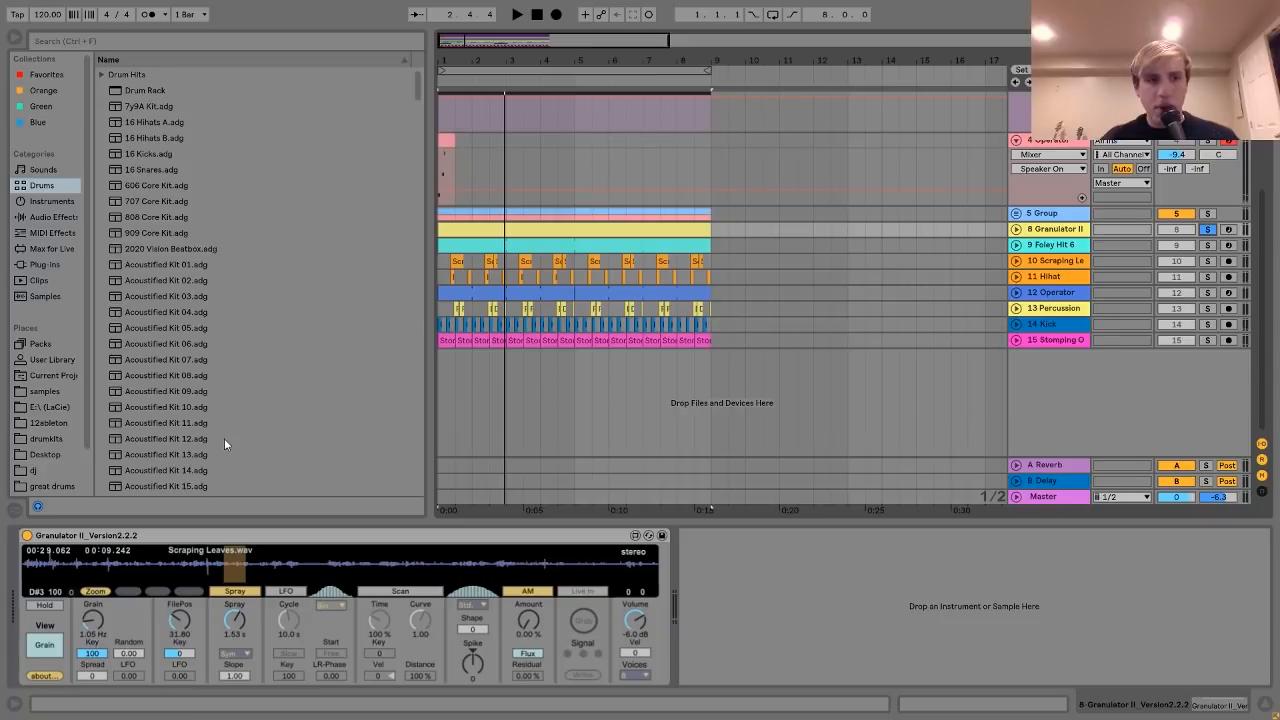
# Locate Scraping Leaves.wav in the Desktop's Foley Recordings folder and unsolo 8 Granulator II.
pyautogui.click(44, 455)
pyautogui.click(118, 138)
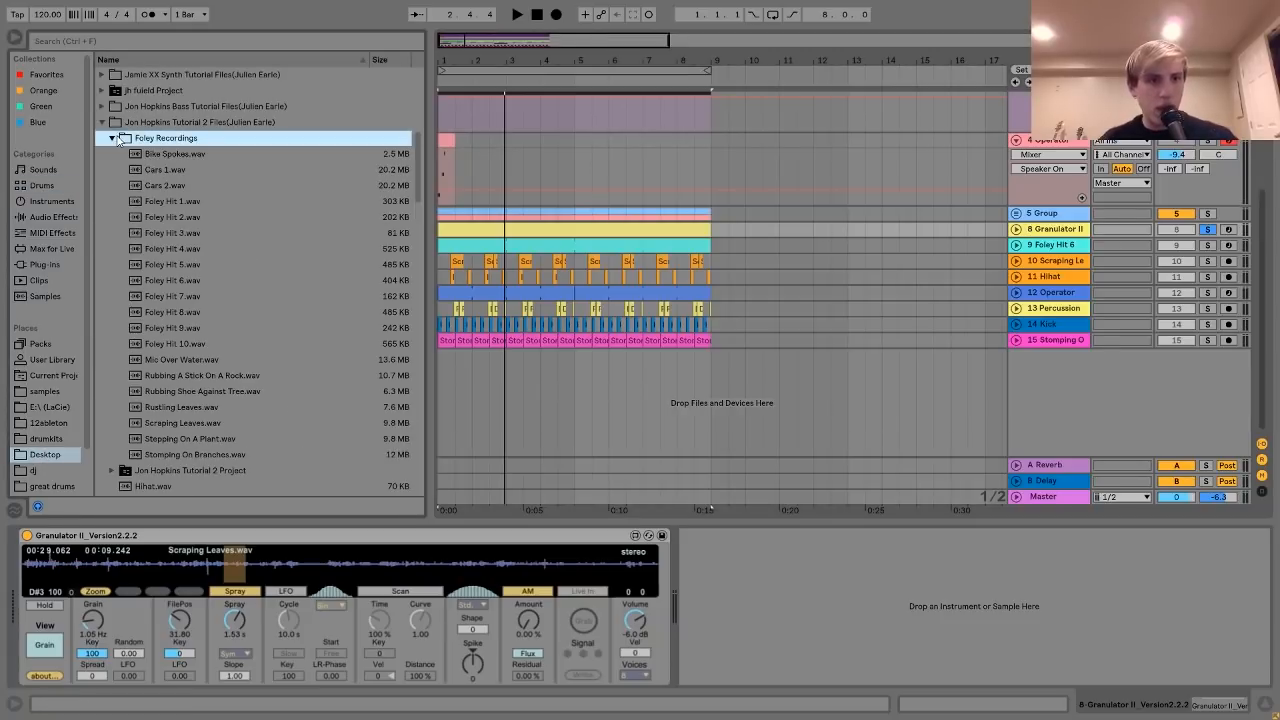
pyautogui.scroll(-2, 188, 268)
pyautogui.click(180, 362)
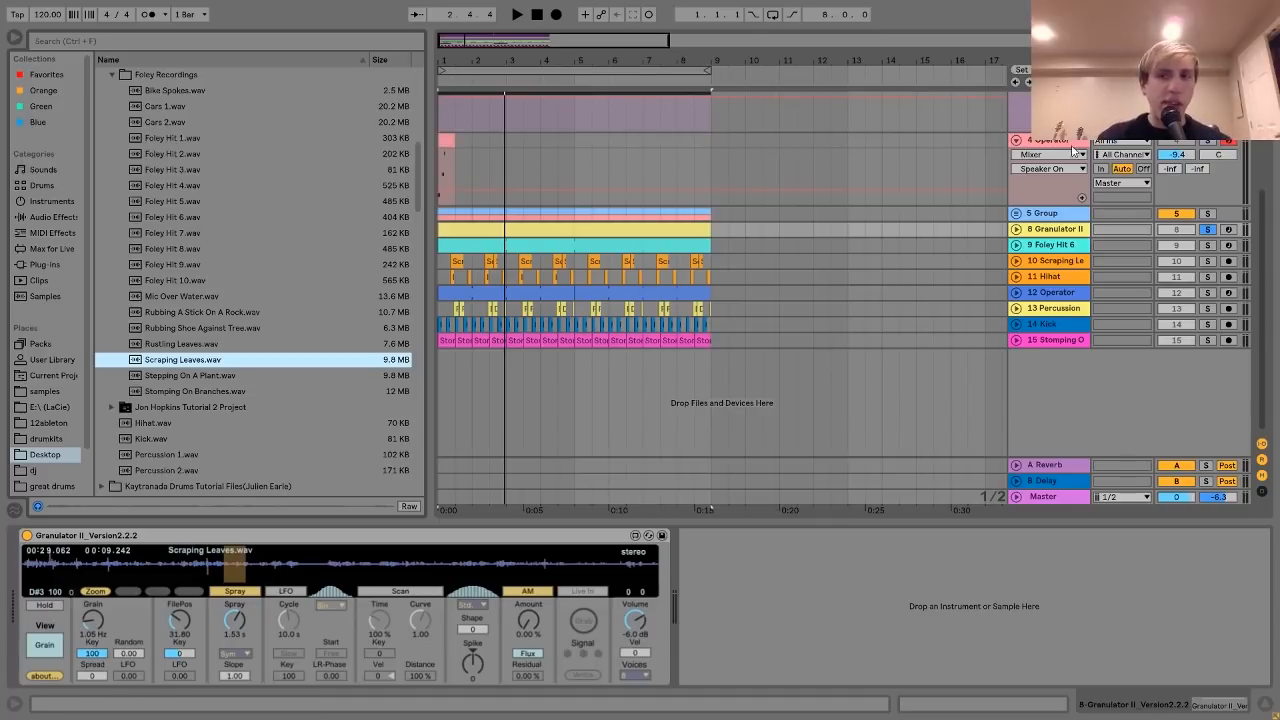
pyautogui.click(1208, 230)
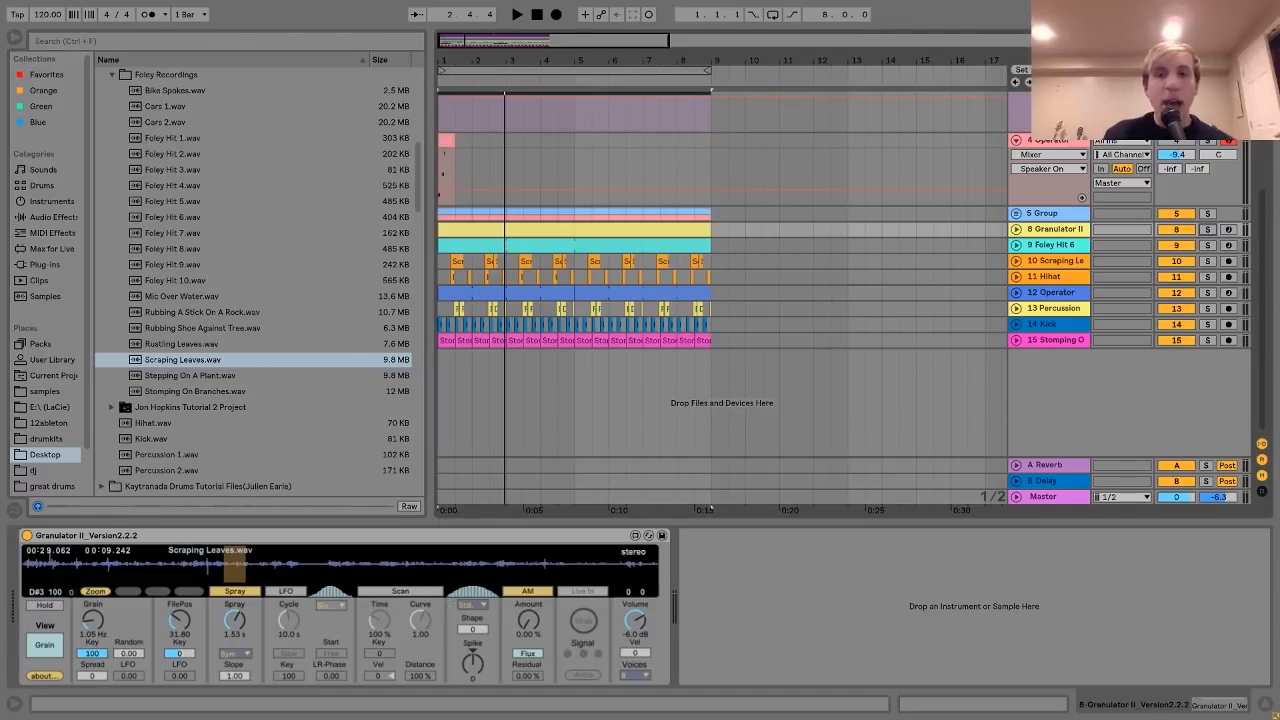
pyautogui.click(193, 362)
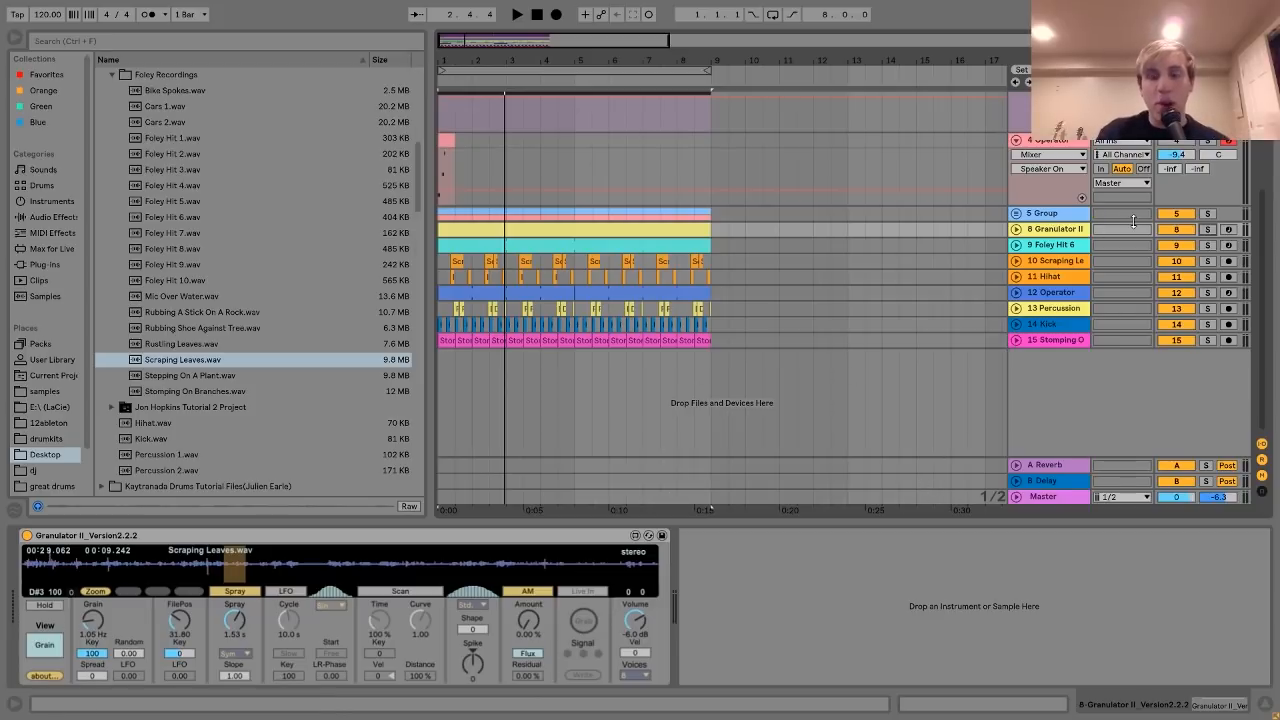
# Display the 9 Foley Hit 6 sampler, solo tracks 9 through 15, and play them together.
pyautogui.click(1053, 246)
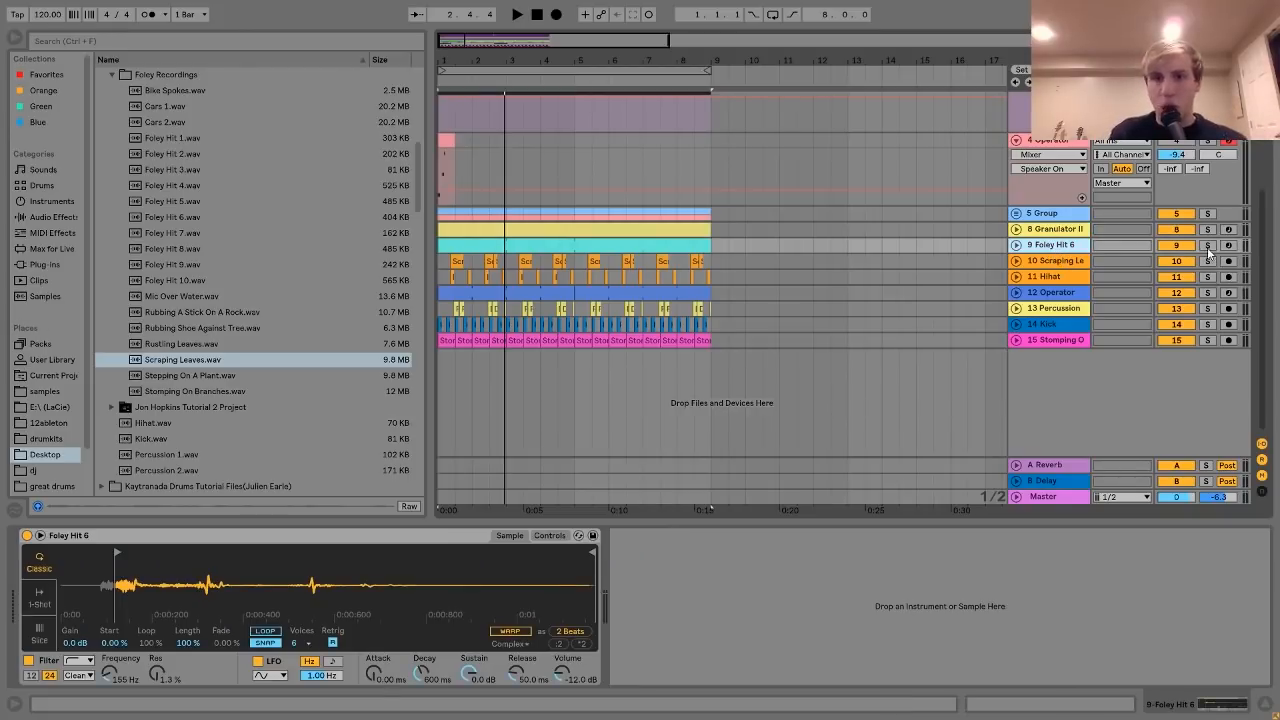
pyautogui.moveTo(1207, 249); pyautogui.dragTo(1211, 331)
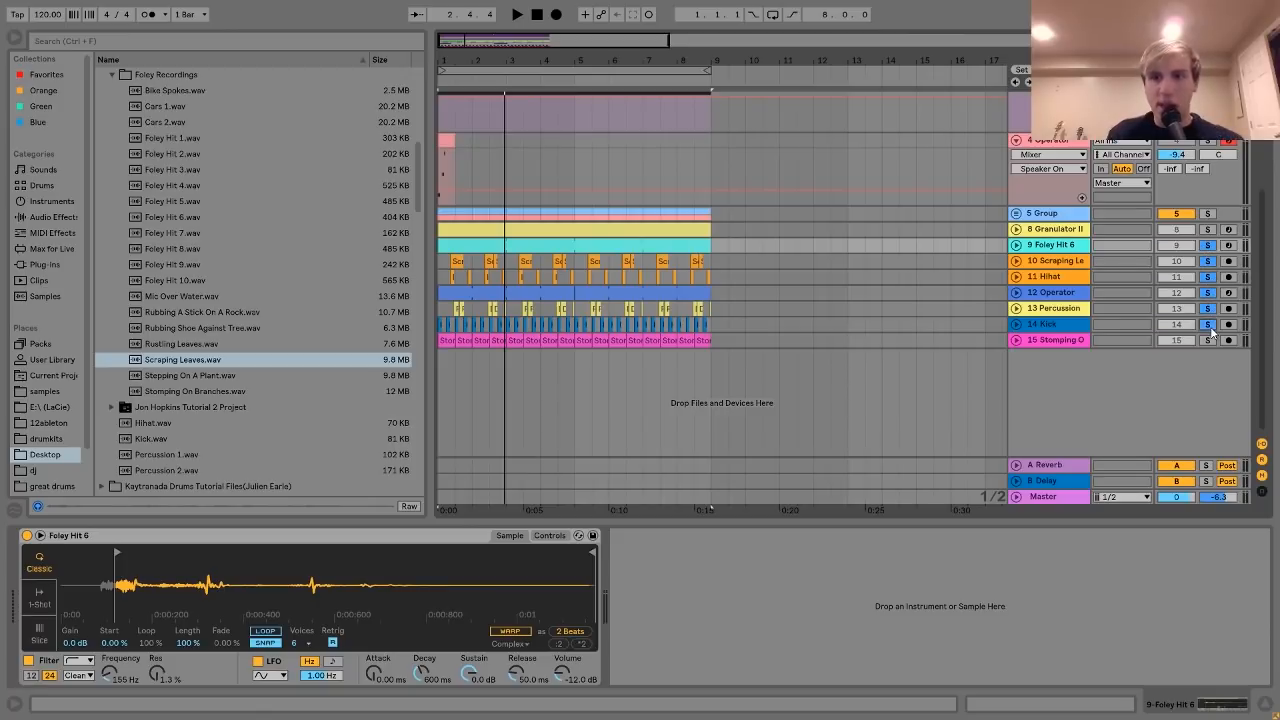
pyautogui.press('space')
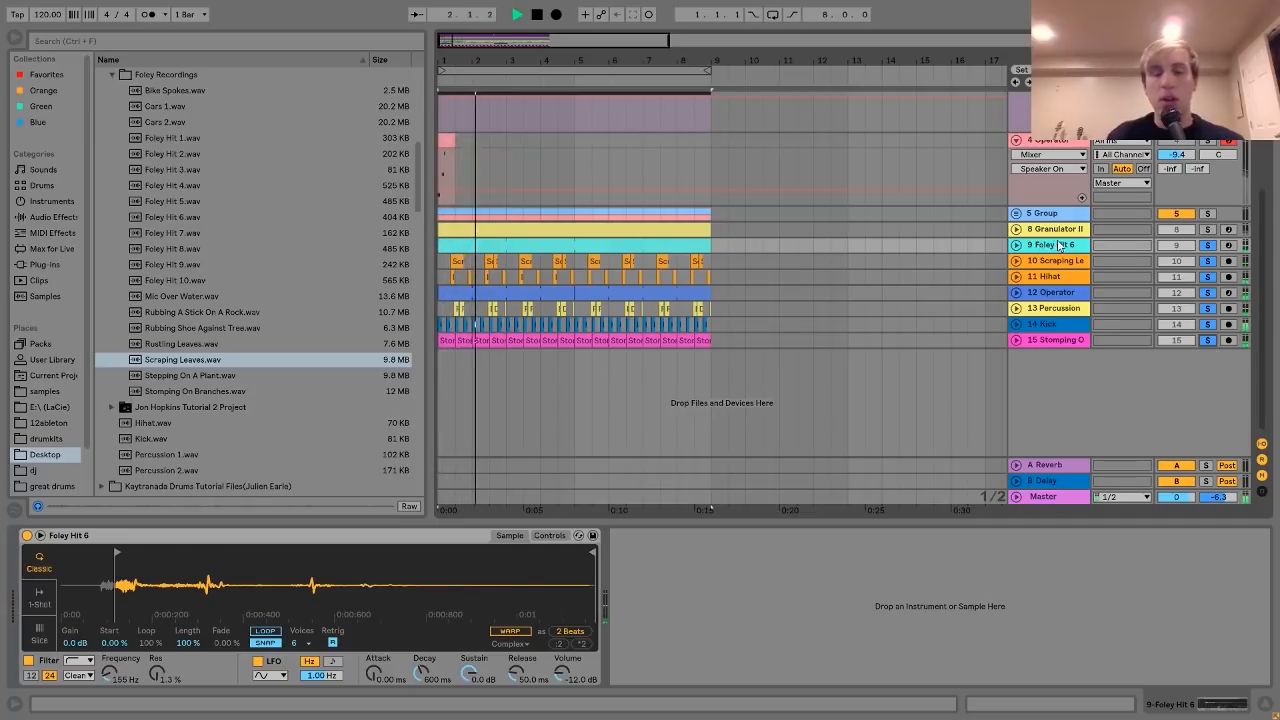
pyautogui.press('space')
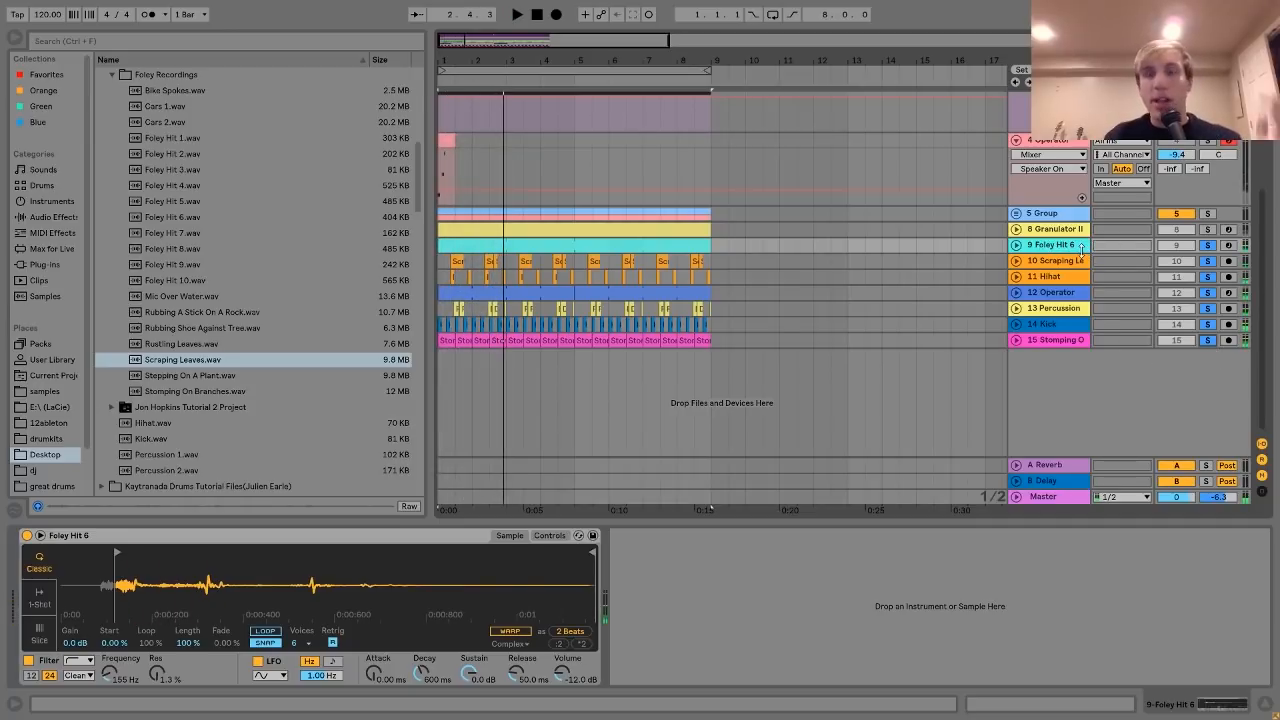
# View the effects on track 10, select 14 Kick and solo only that track.
pyautogui.click(1060, 261)
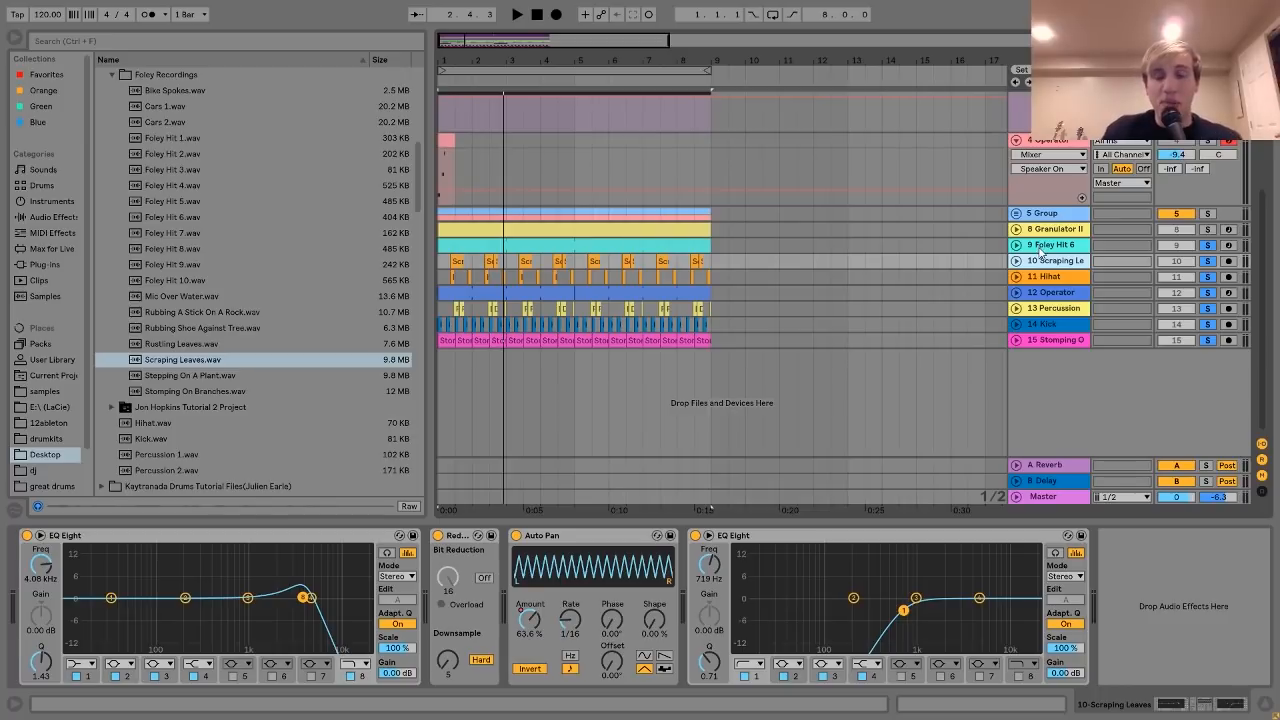
pyautogui.click(1044, 325)
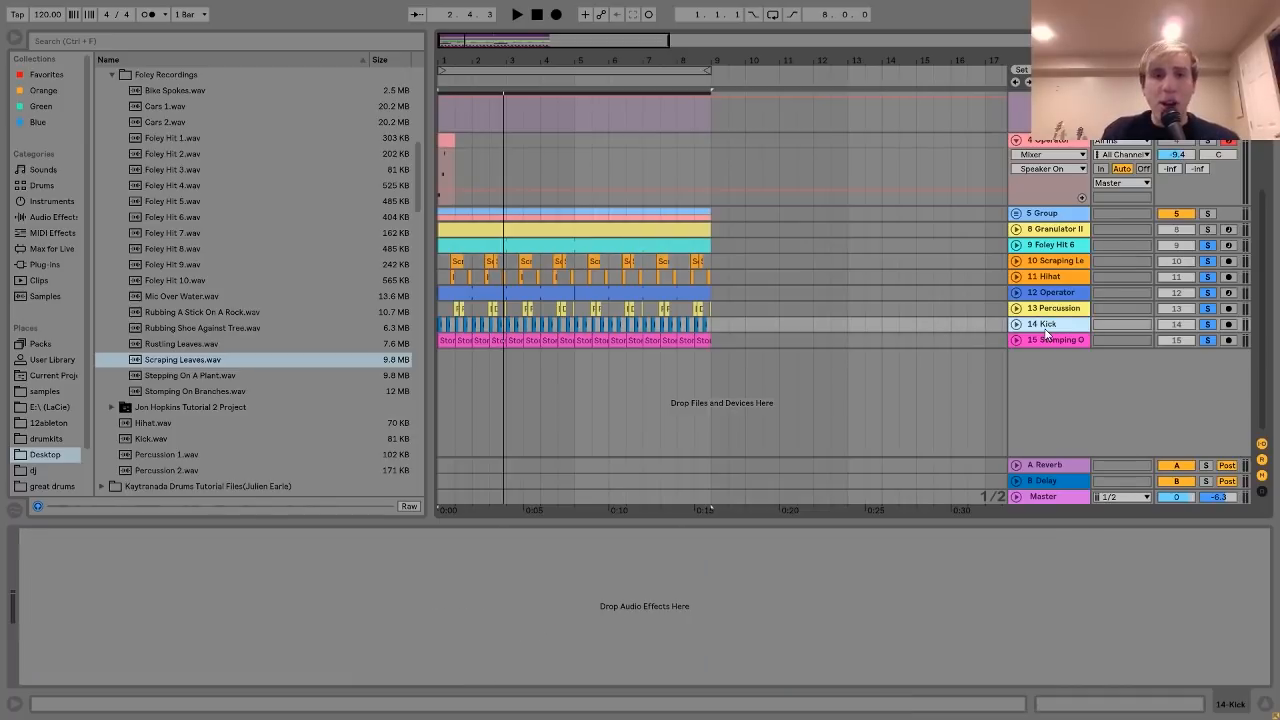
pyautogui.click(1208, 324)
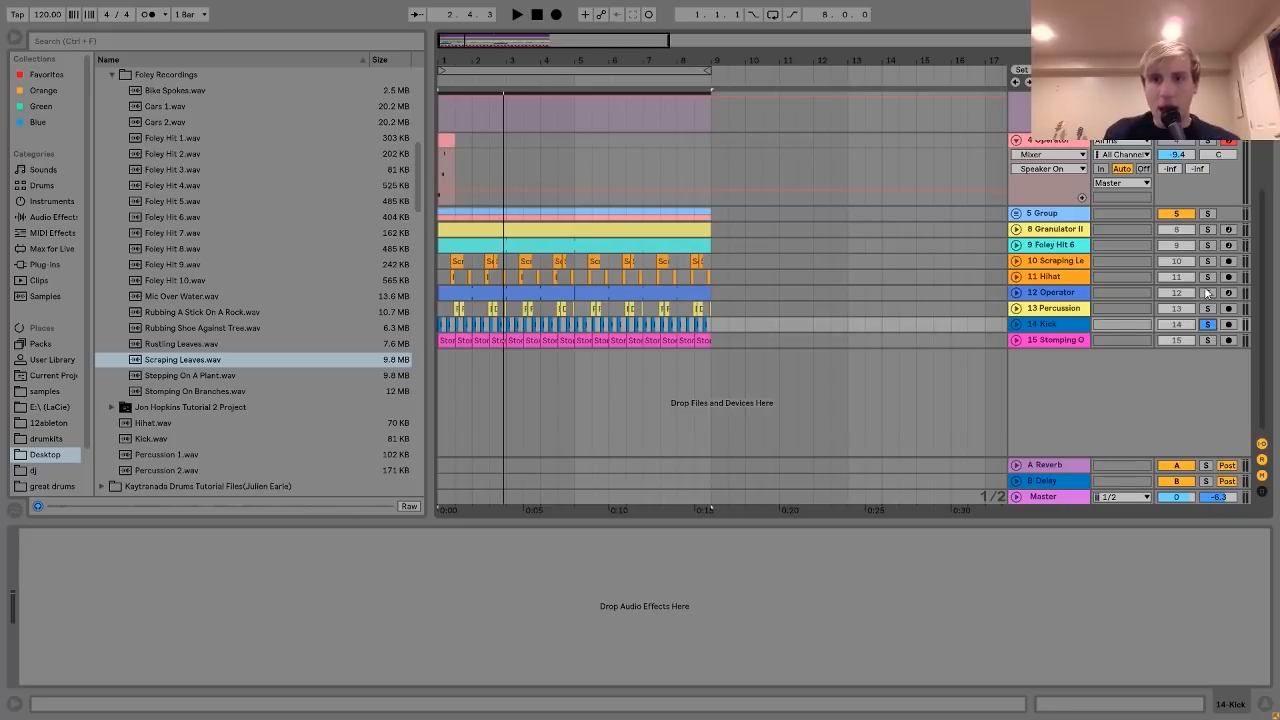
# Solo tracks 11, 12 and 15 along with 14 Kick, play them together, and display the 12 Operator instrument.
pyautogui.keyDown('ctrl'); pyautogui.click(1208, 277); pyautogui.keyUp('ctrl')
pyautogui.keyDown('ctrl'); pyautogui.click(1208, 340); pyautogui.keyUp('ctrl')
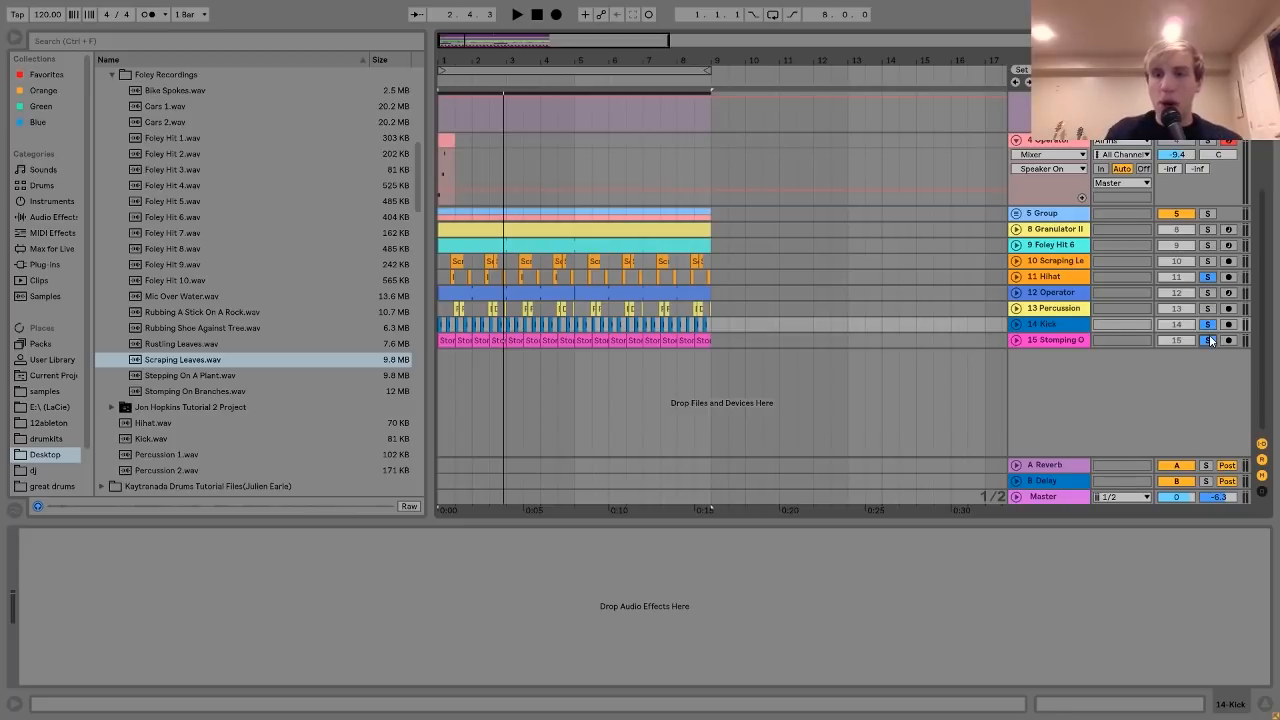
pyautogui.press('space')
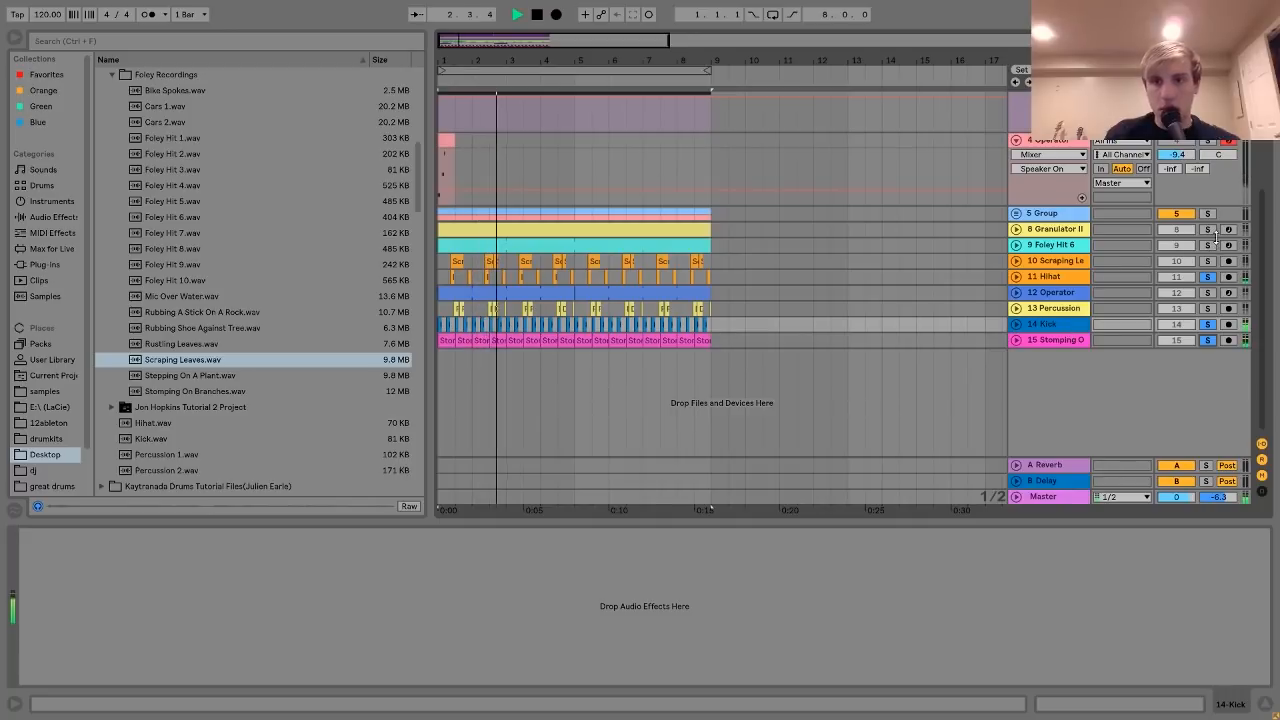
pyautogui.click(1070, 293)
pyautogui.press('space')
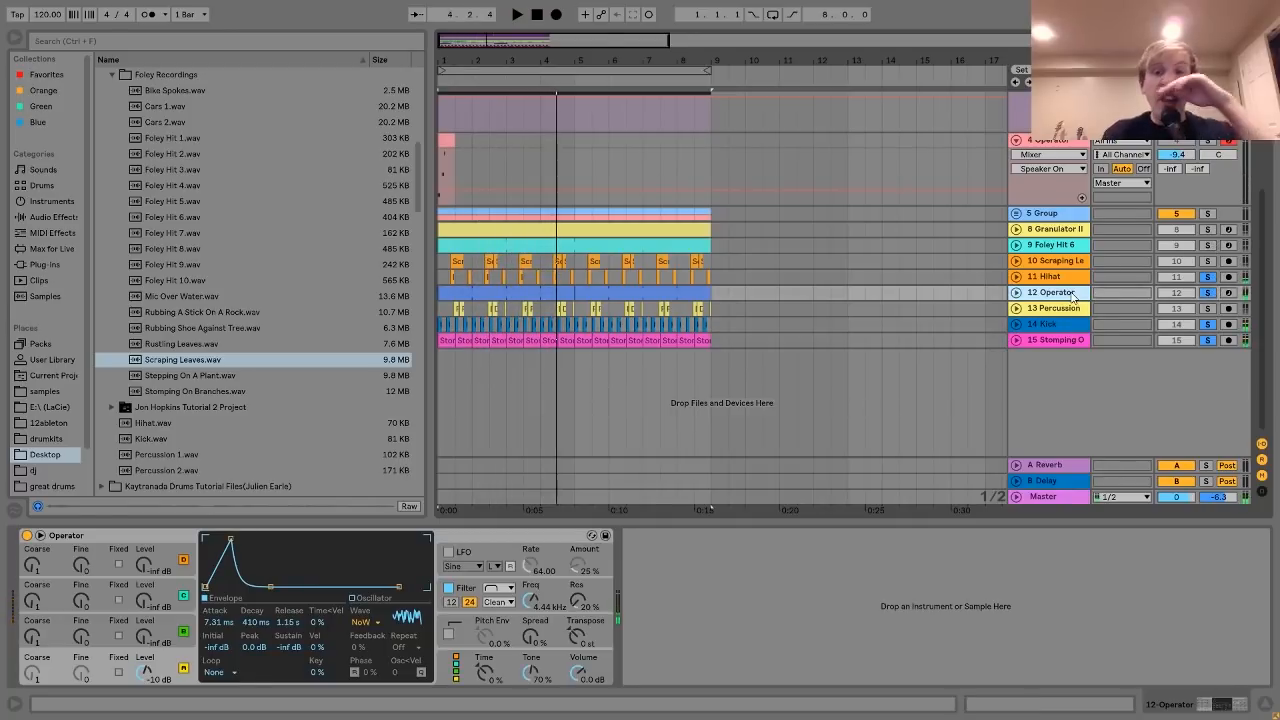
# Solo only 14 Kick and play it on its own.
pyautogui.click(1207, 325)
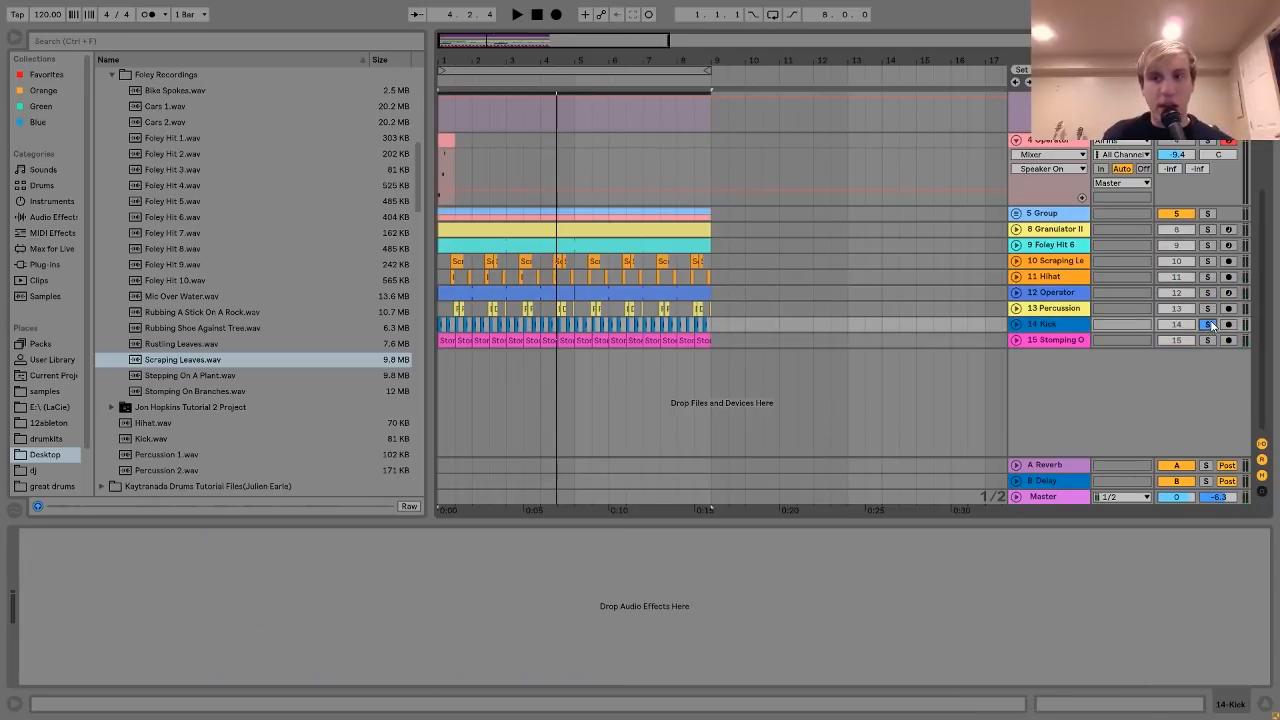
pyautogui.press('space')
pyautogui.click(1060, 326)
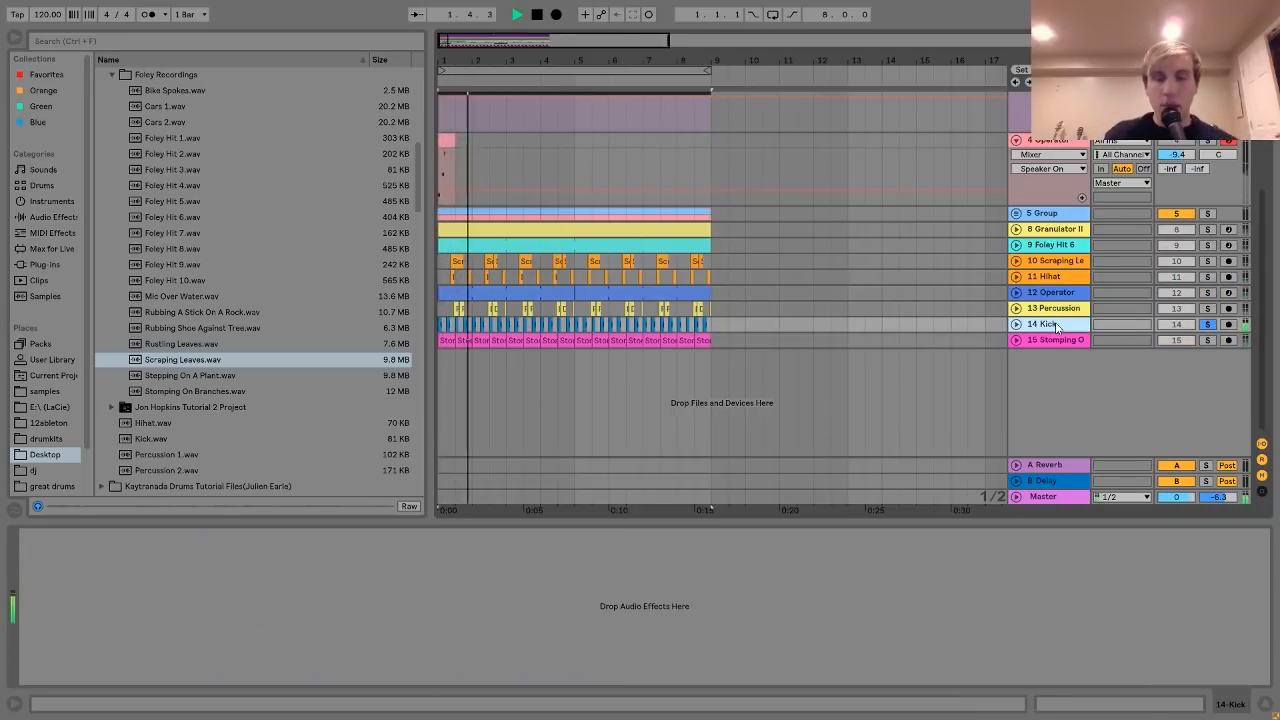
pyautogui.press('space')
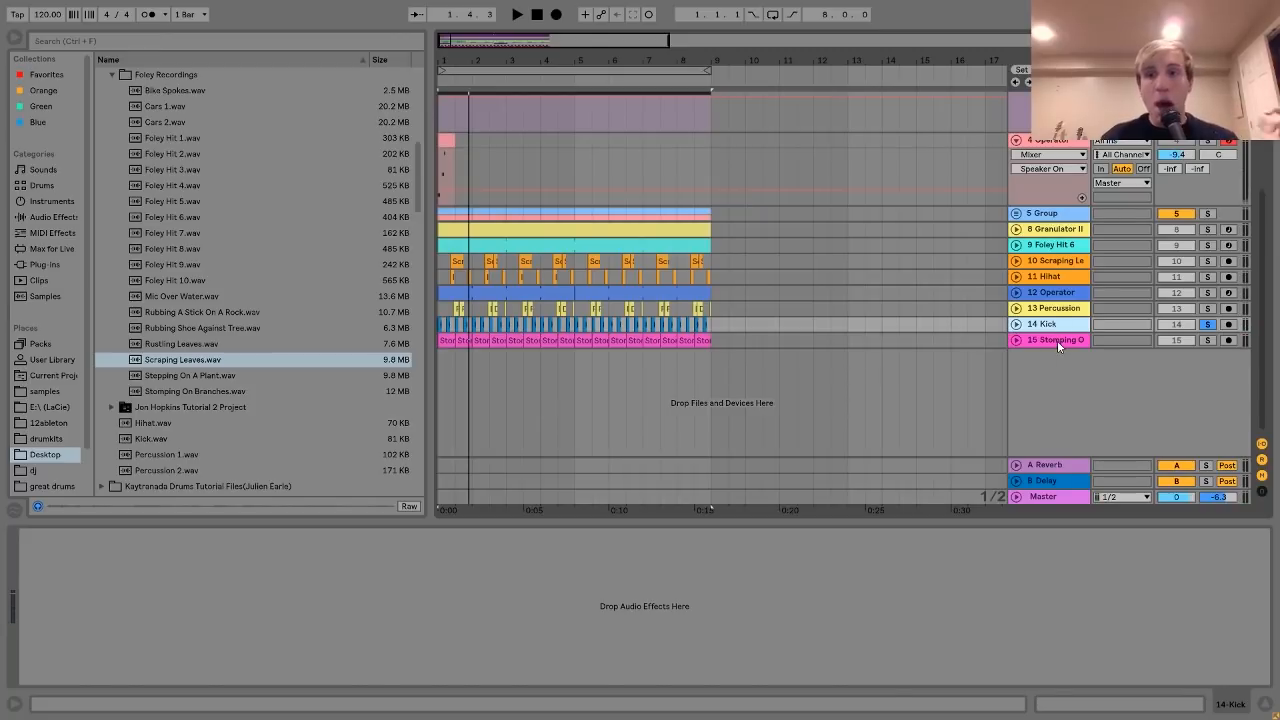
# Unfold and solo 15 Stomping On Branches, inspect its clips up close, and locate Stomping On Branches.wav in the Foley Recordings folder.
pyautogui.click(1057, 340)
pyautogui.click(1016, 340)
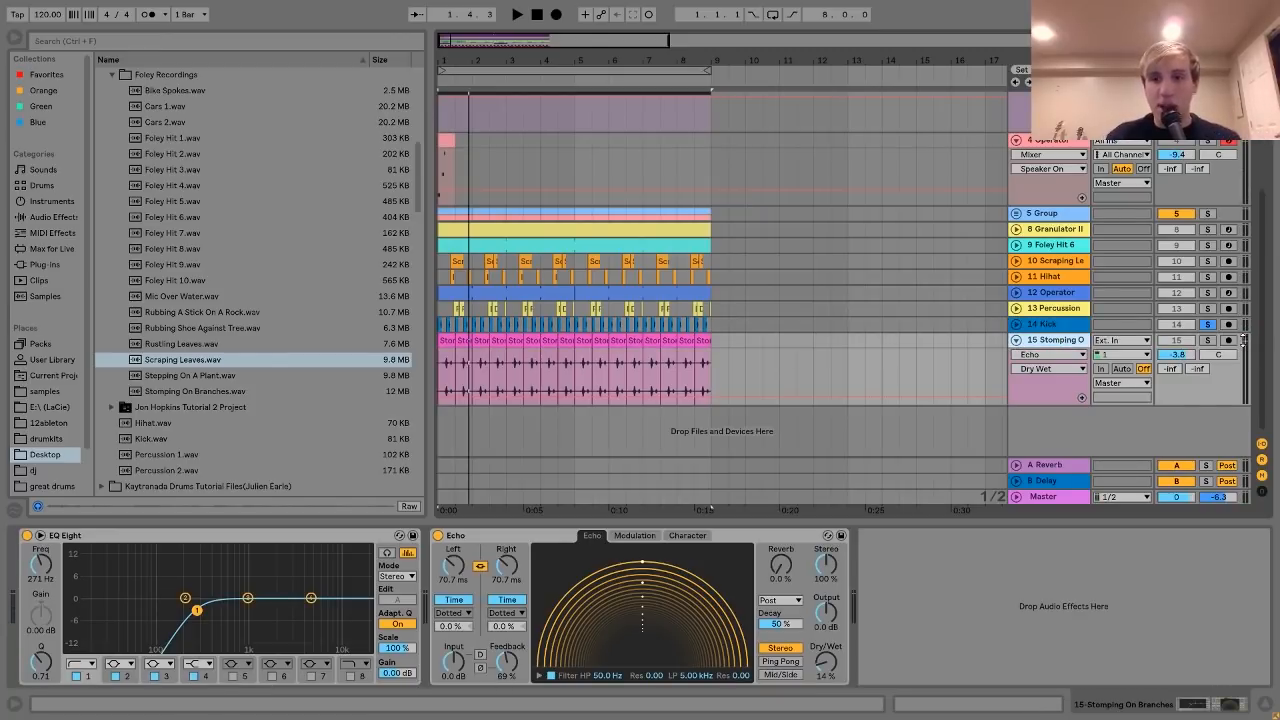
pyautogui.click(1208, 340)
pyautogui.moveTo(446, 50); pyautogui.dragTo(444, 57)
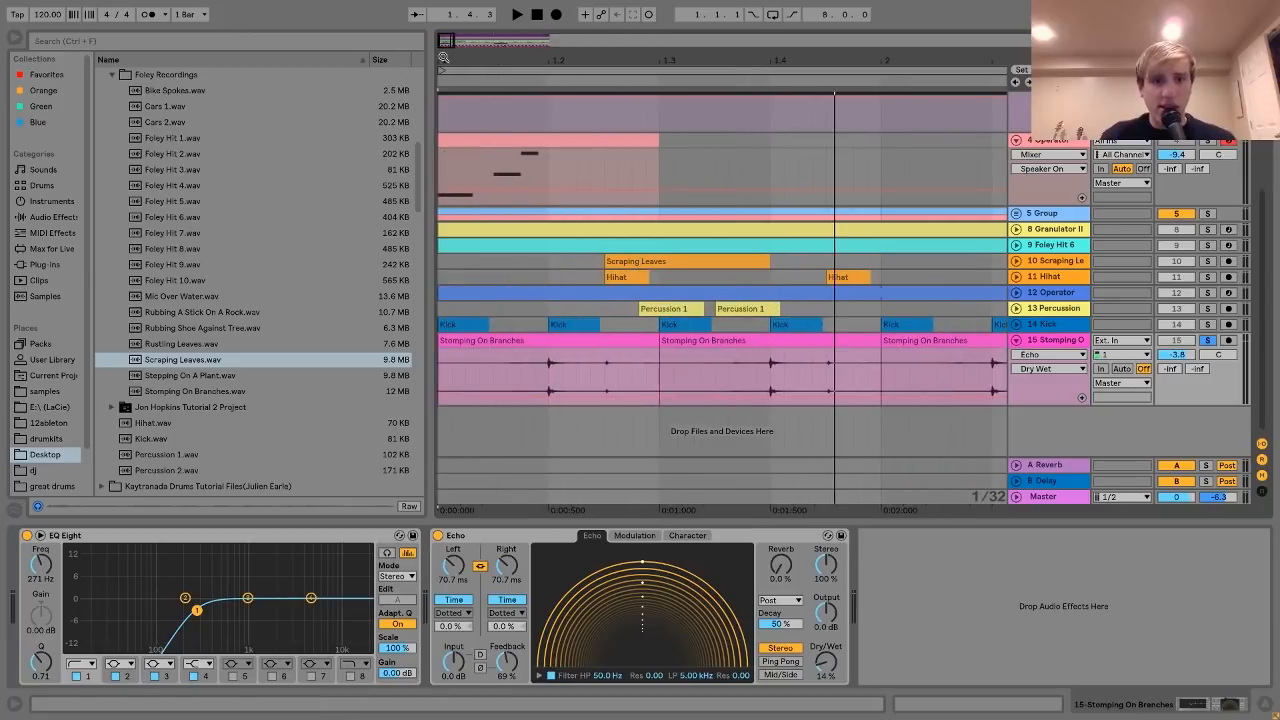
pyautogui.click(196, 392)
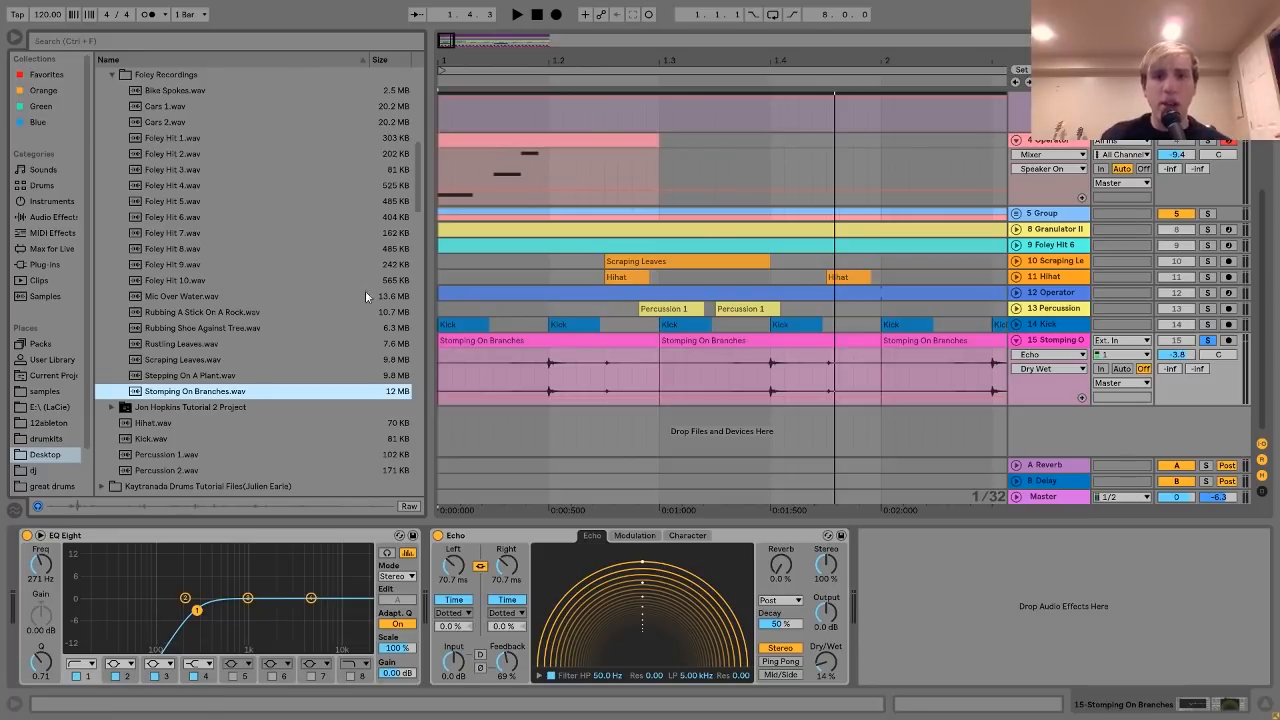
pyautogui.moveTo(543, 61); pyautogui.dragTo(543, 160)
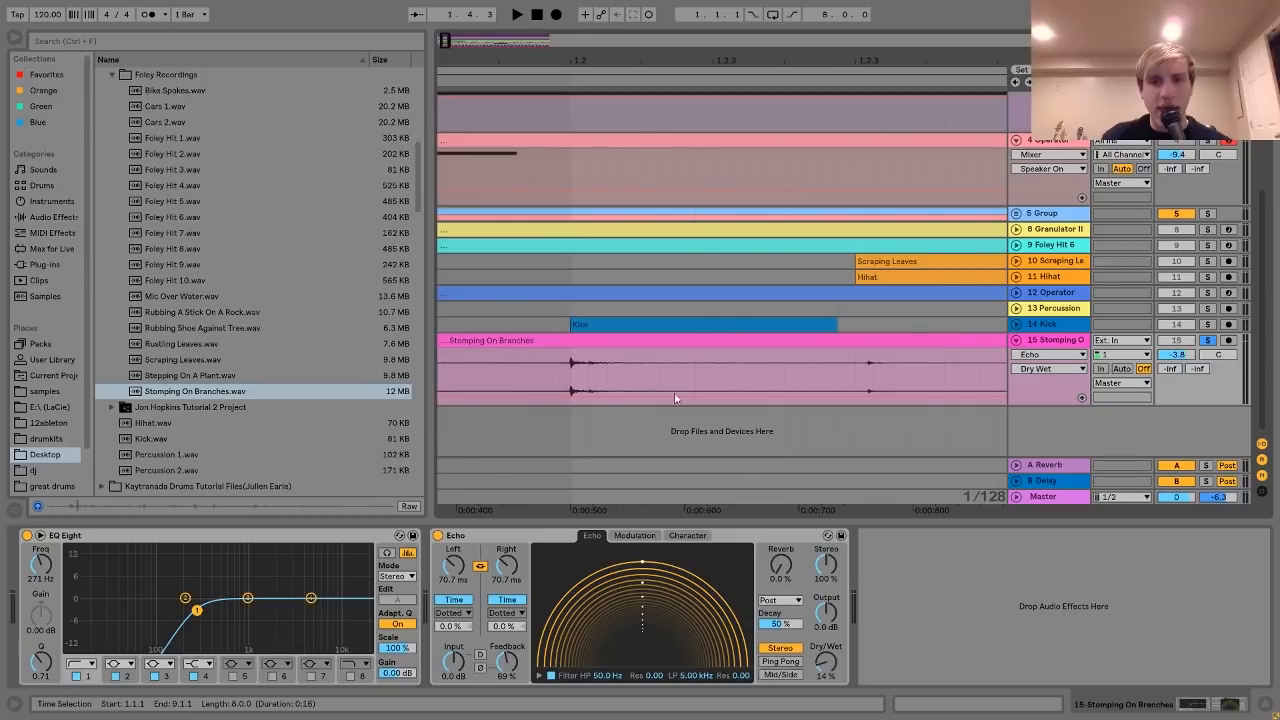
# Play the Stomping On Branches track from the start and compare its sound with Echo switched off and back on.
pyautogui.moveTo(576, 56); pyautogui.dragTo(476, 56)
pyautogui.press('space')
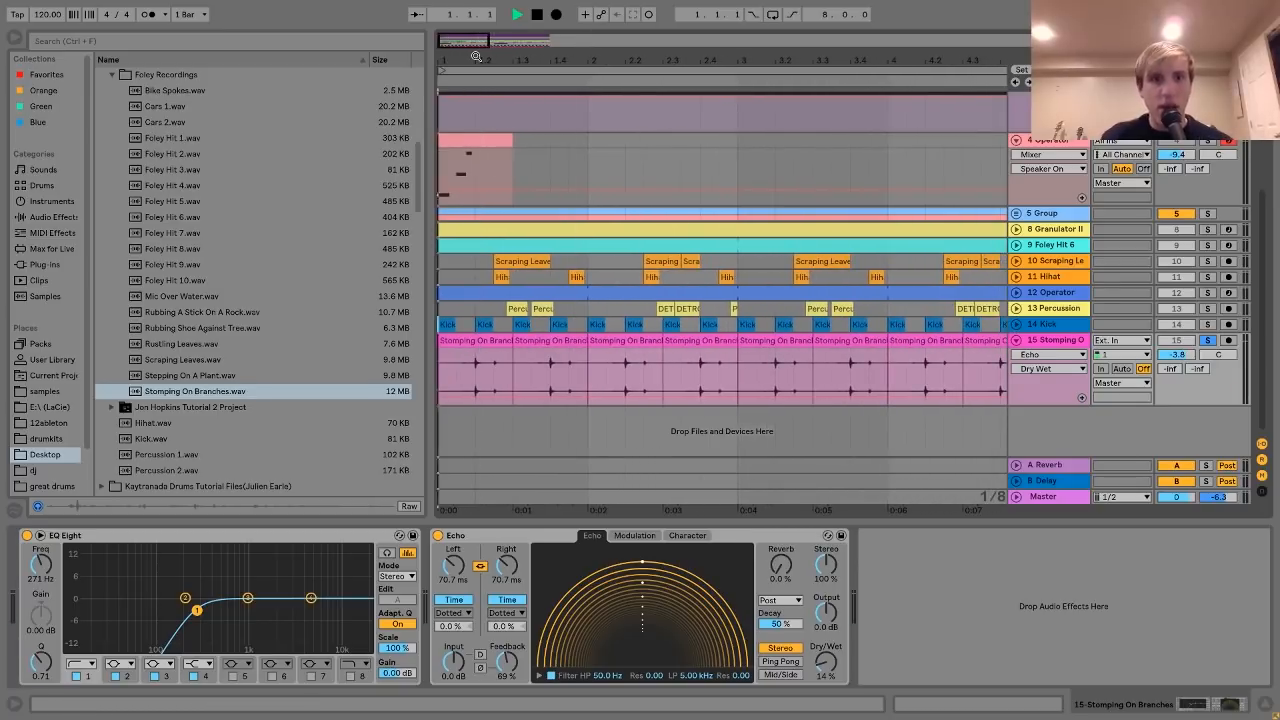
pyautogui.press('space')
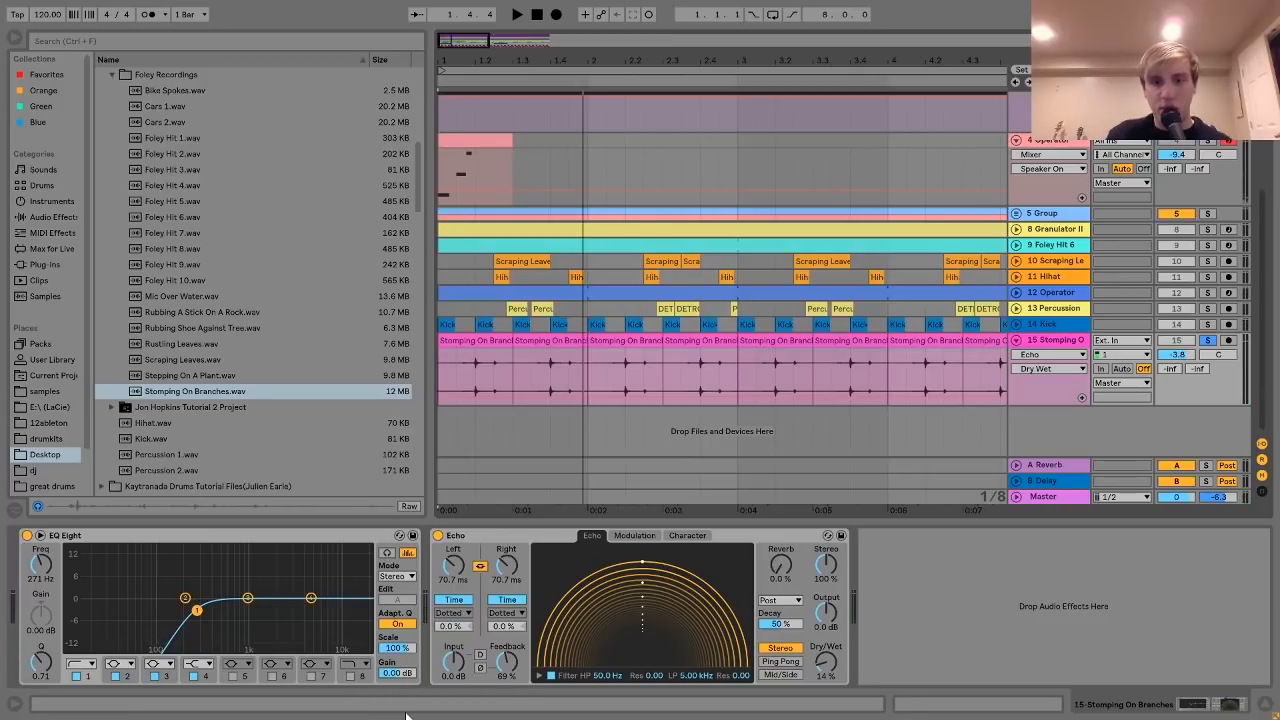
pyautogui.press('space')
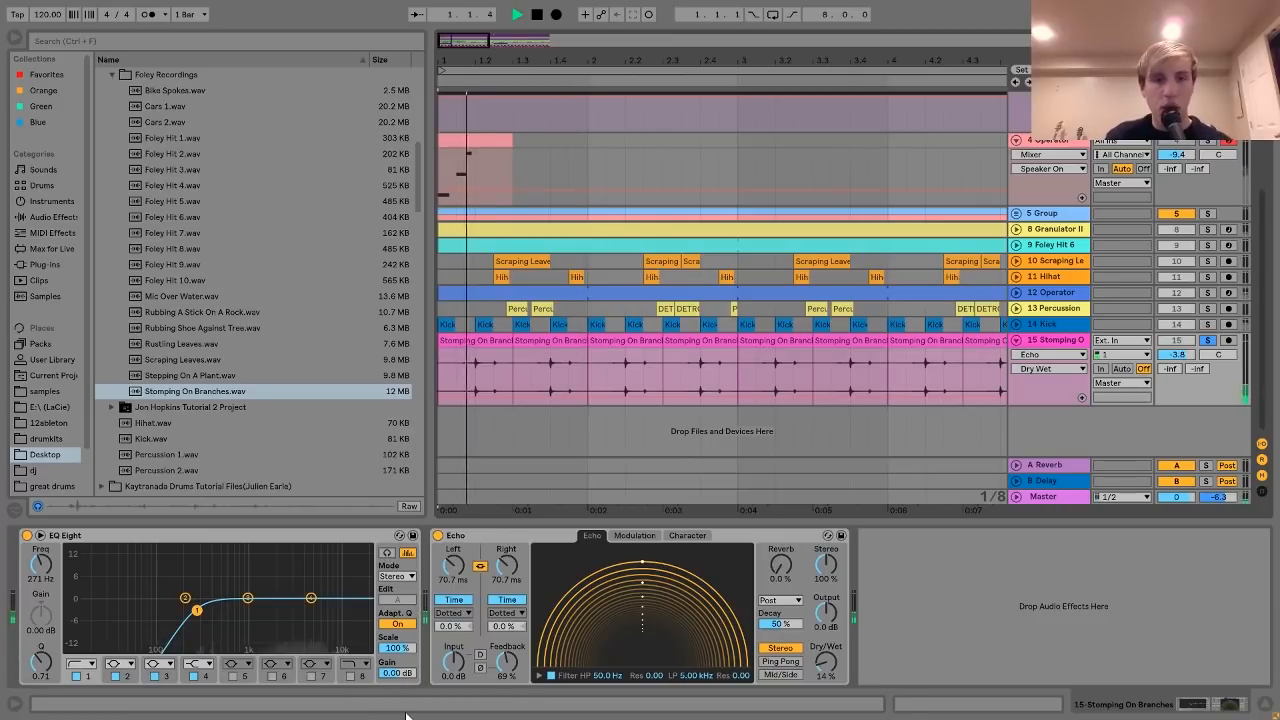
pyautogui.click(438, 536)
pyautogui.click(438, 536)
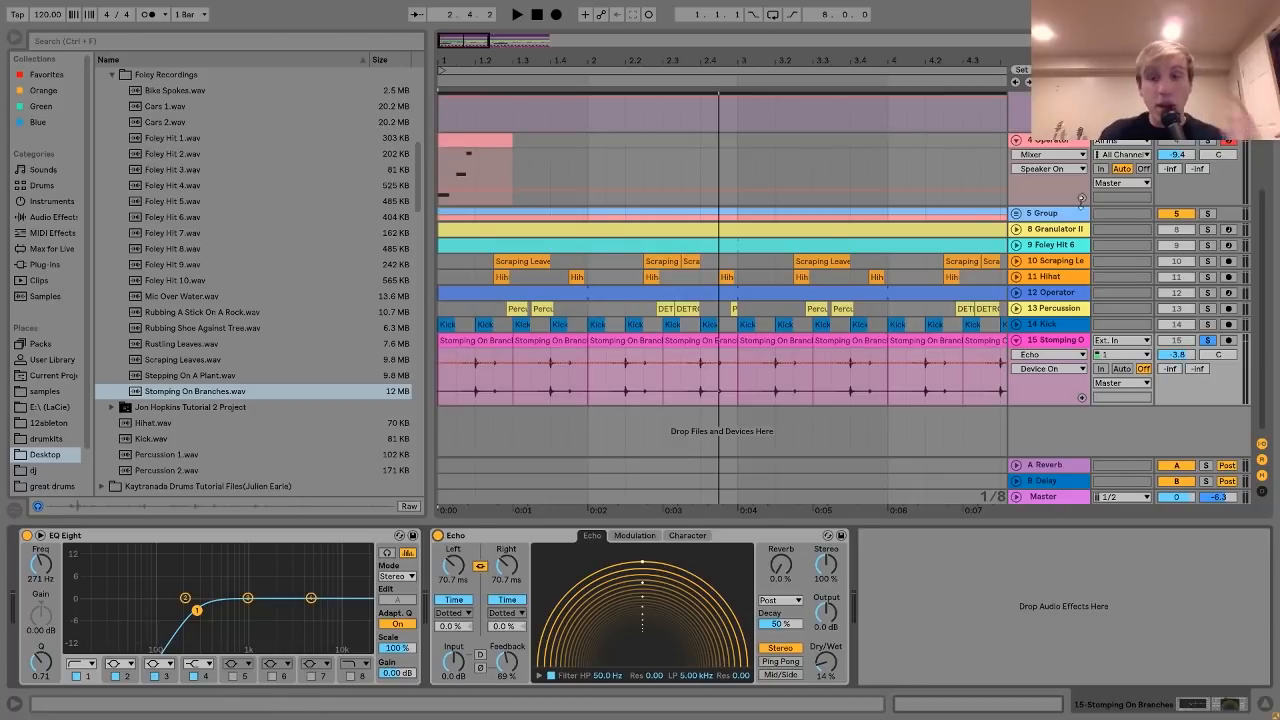
# Solo and unfold 12 Operator, play it on its own, and display the instrument's filter settings.
pyautogui.click(1066, 292)
pyautogui.click(1208, 293)
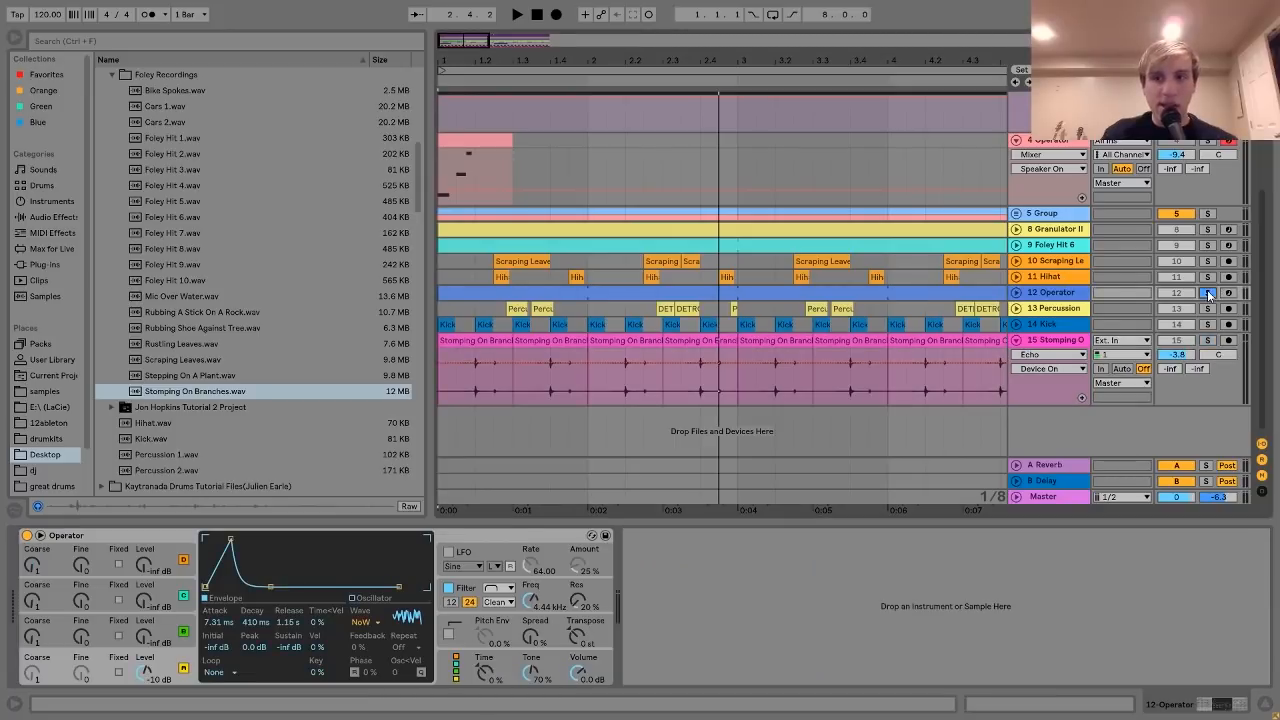
pyautogui.click(1035, 294)
pyautogui.click(1016, 293)
pyautogui.press('space')
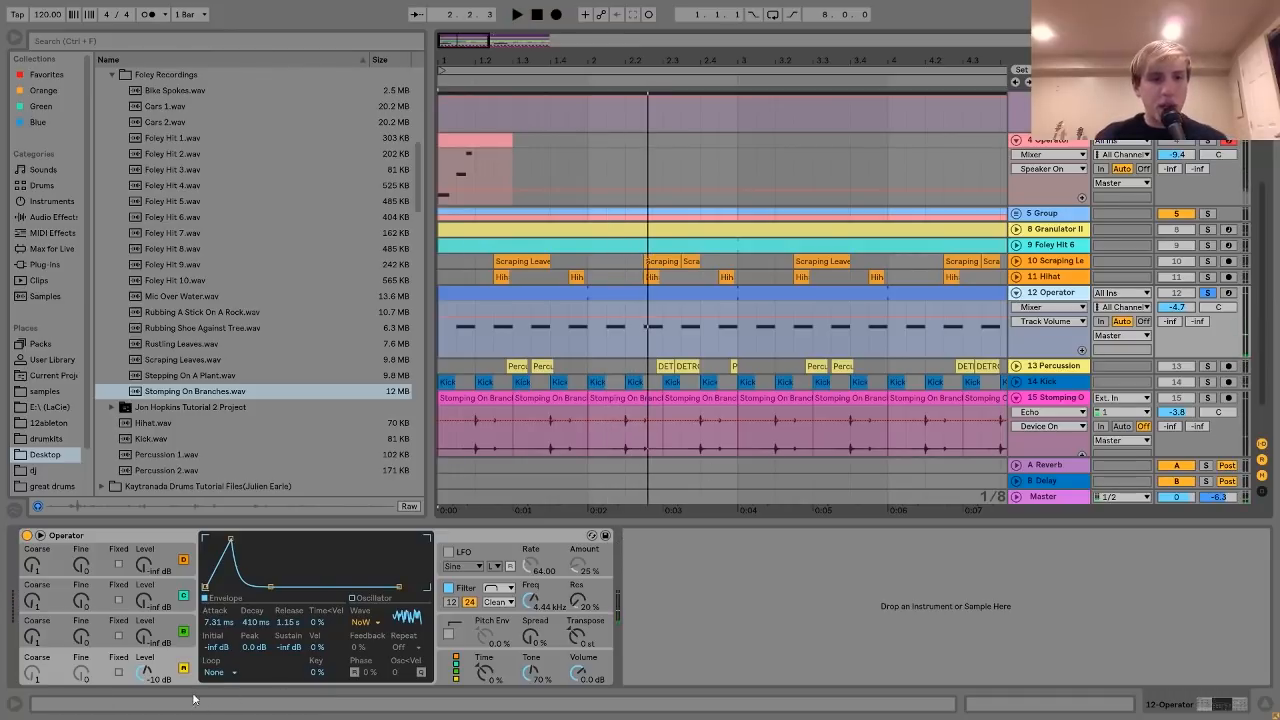
pyautogui.click(505, 608)
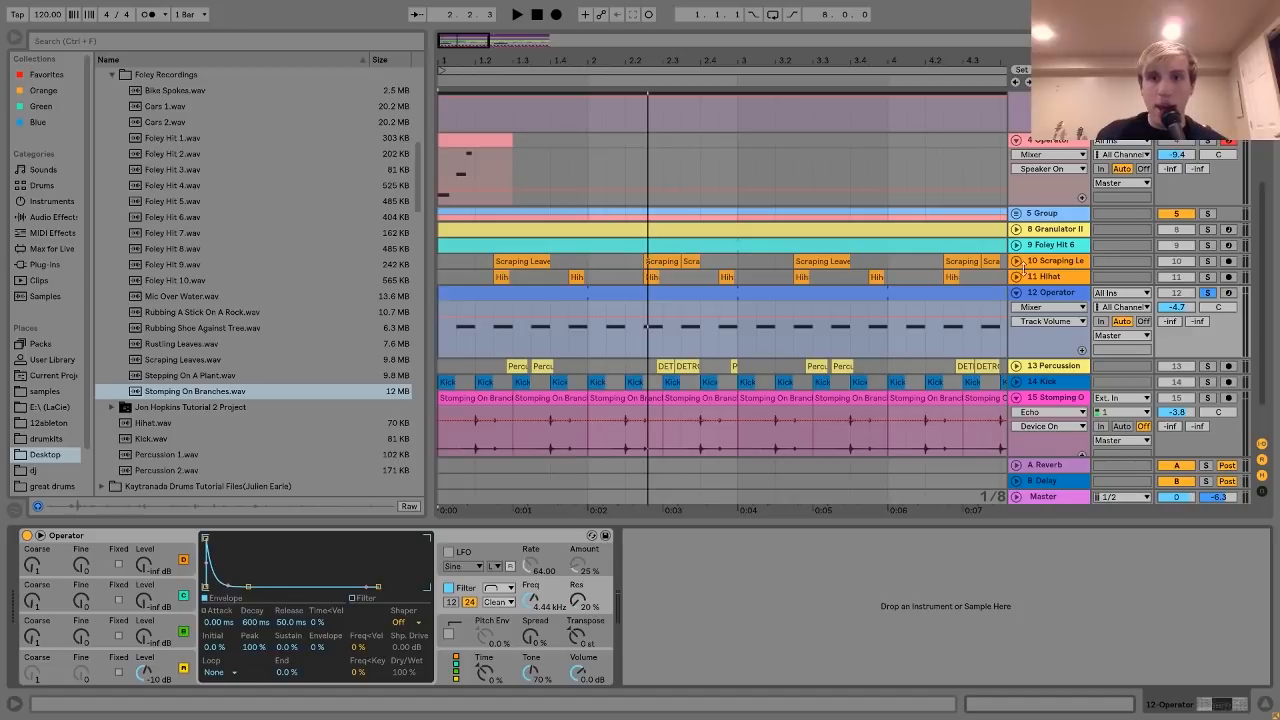
# Unfold 11 Hihat, solo it together with 12 Operator, and play both tracks.
pyautogui.click(1016, 276)
pyautogui.click(1207, 277)
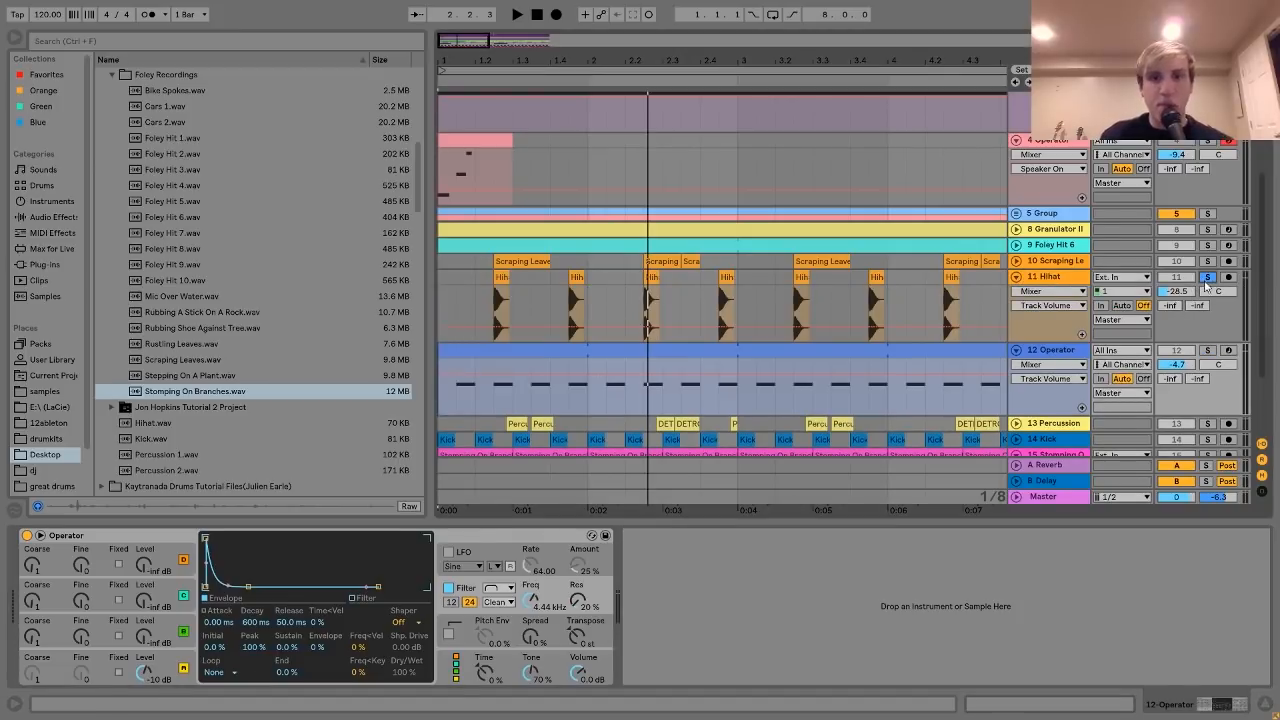
pyautogui.click(1208, 350)
pyautogui.click(953, 350)
pyautogui.press('space')
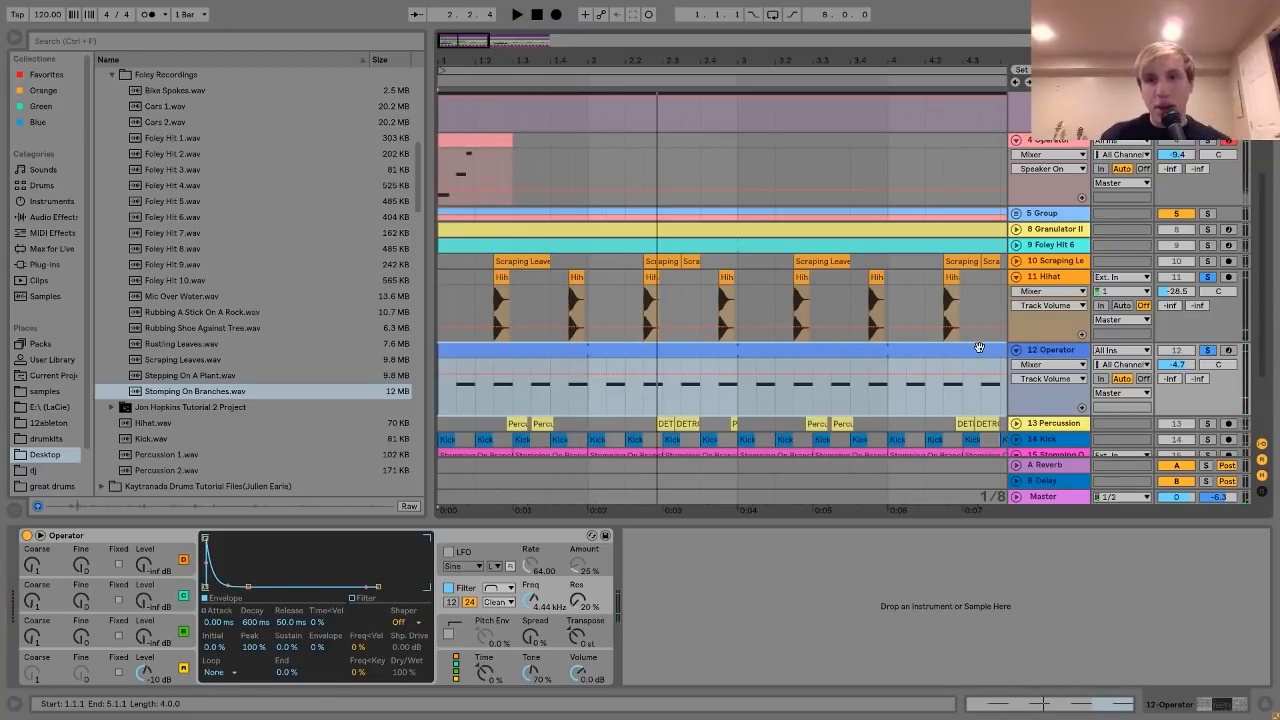
# Move the Scraping Leaves track below the Operator track, directly above 13 Percussion.
pyautogui.click(1052, 261)
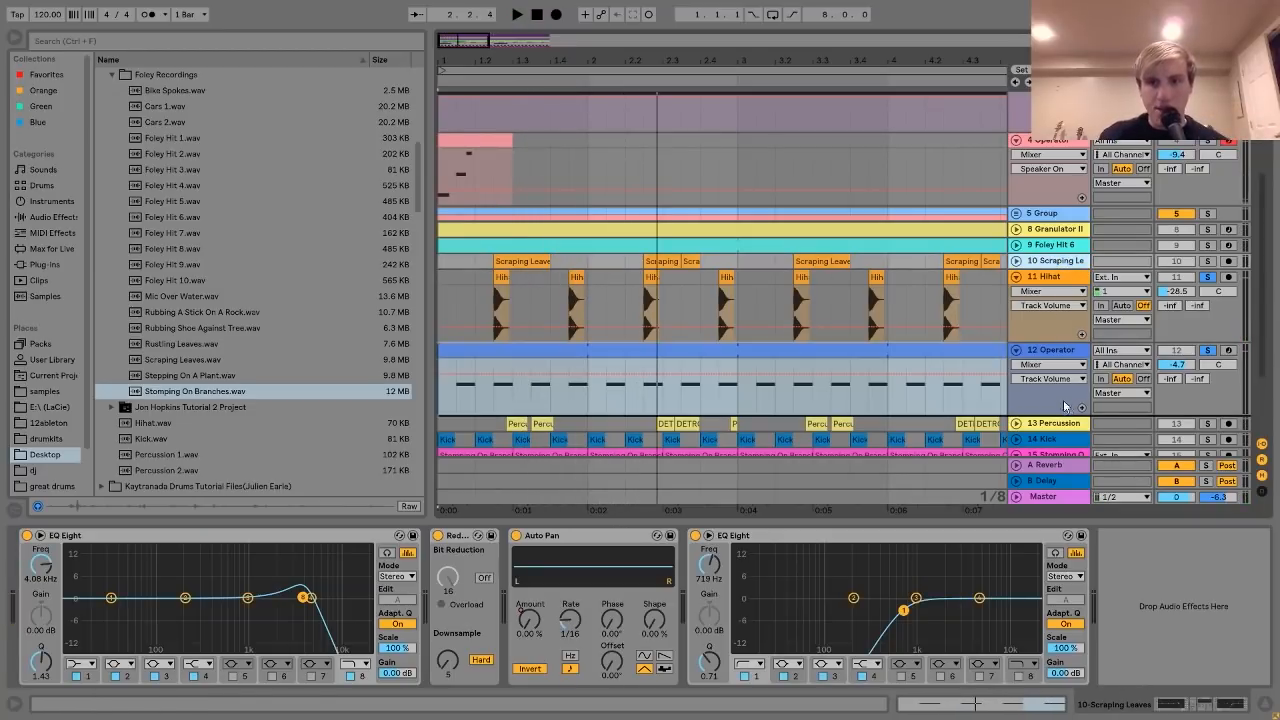
pyautogui.moveTo(1065, 406); pyautogui.dragTo(1063, 400)
pyautogui.scroll(-2, 1063, 400)
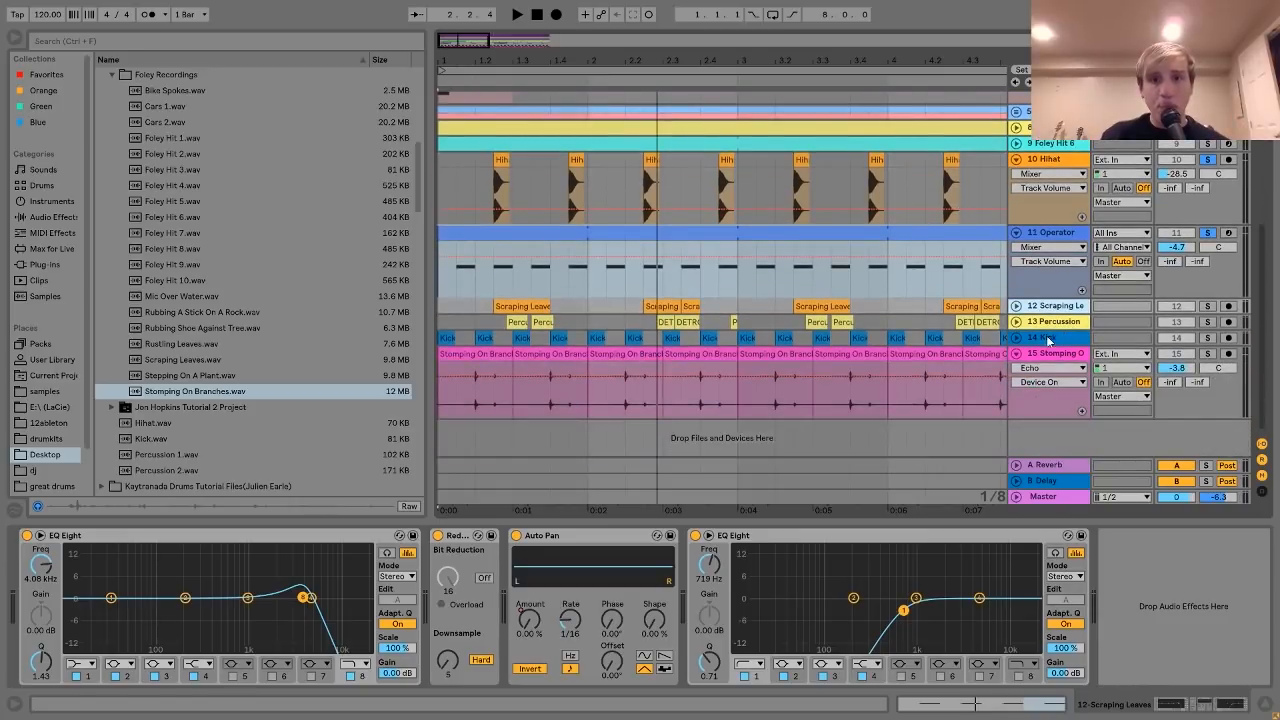
pyautogui.moveTo(484, 60); pyautogui.dragTo(563, 58)
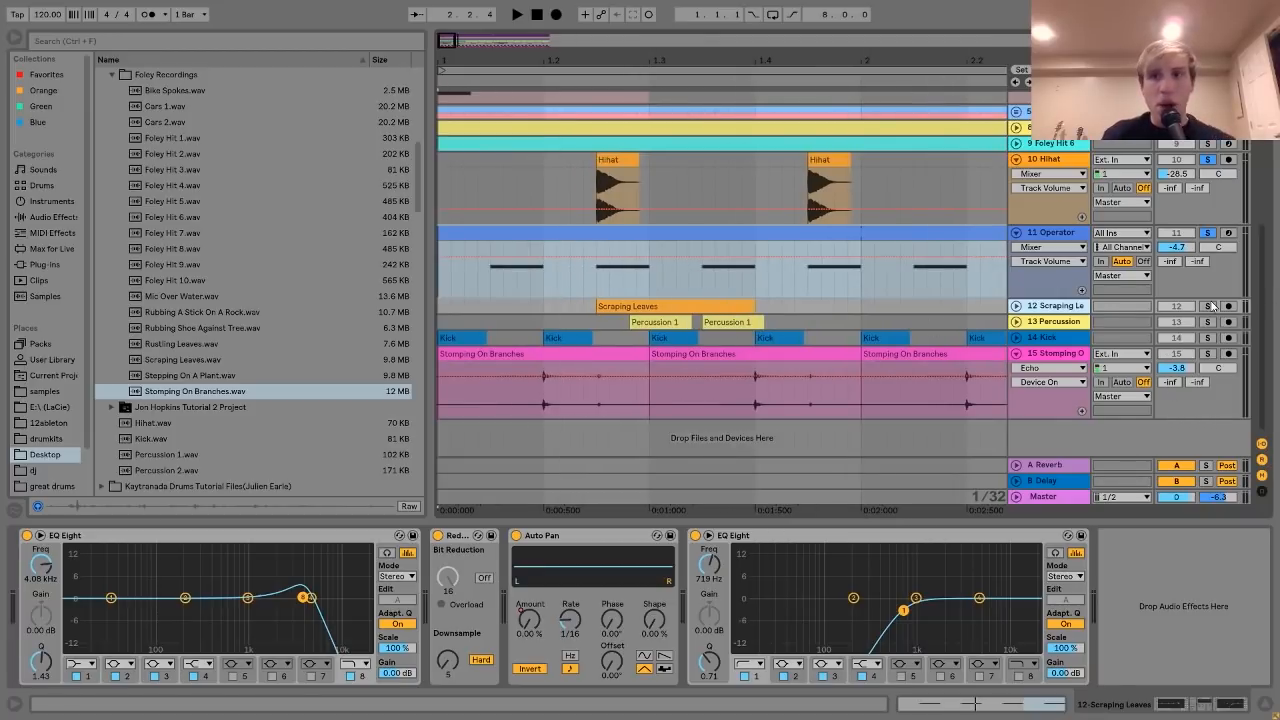
# Move Foley Hit 6 between Scraping Leaves and 13 Percussion, solo these three tracks and play them together.
pyautogui.click(1208, 307)
pyautogui.keyDown('ctrl'); pyautogui.click(1208, 322); pyautogui.keyUp('ctrl')
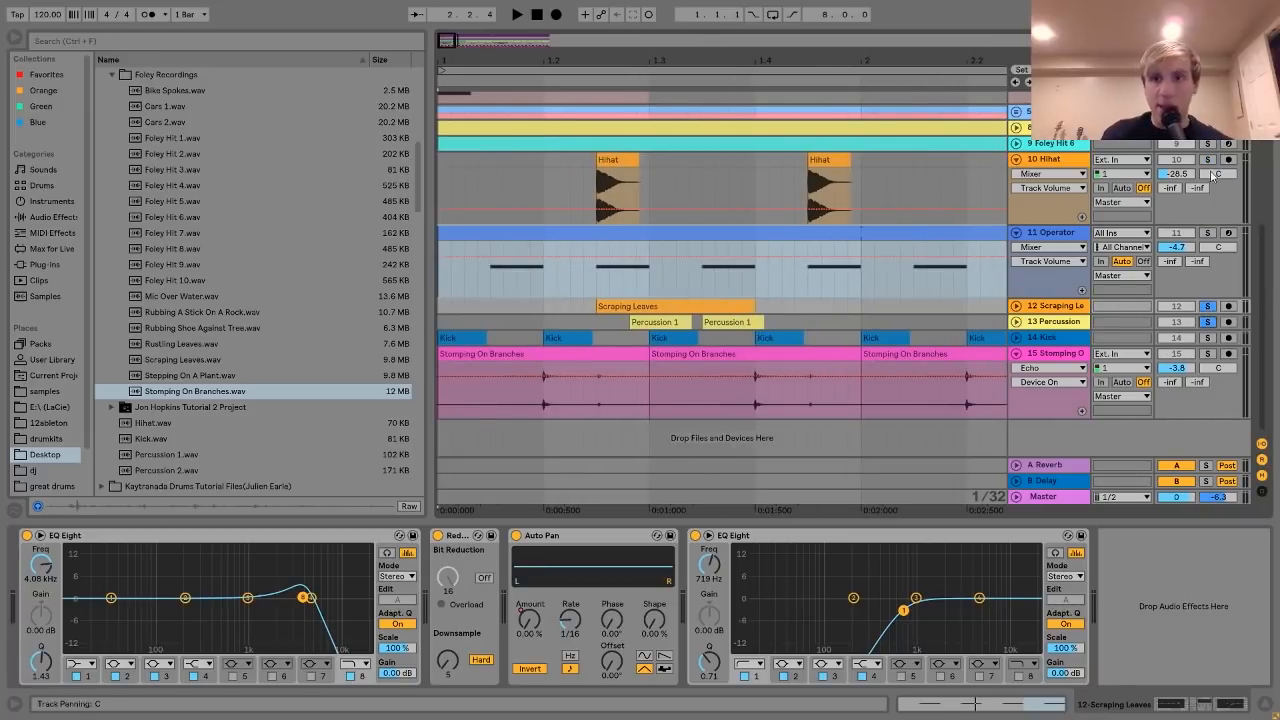
pyautogui.moveTo(1085, 143); pyautogui.dragTo(1093, 322)
pyautogui.press('space')
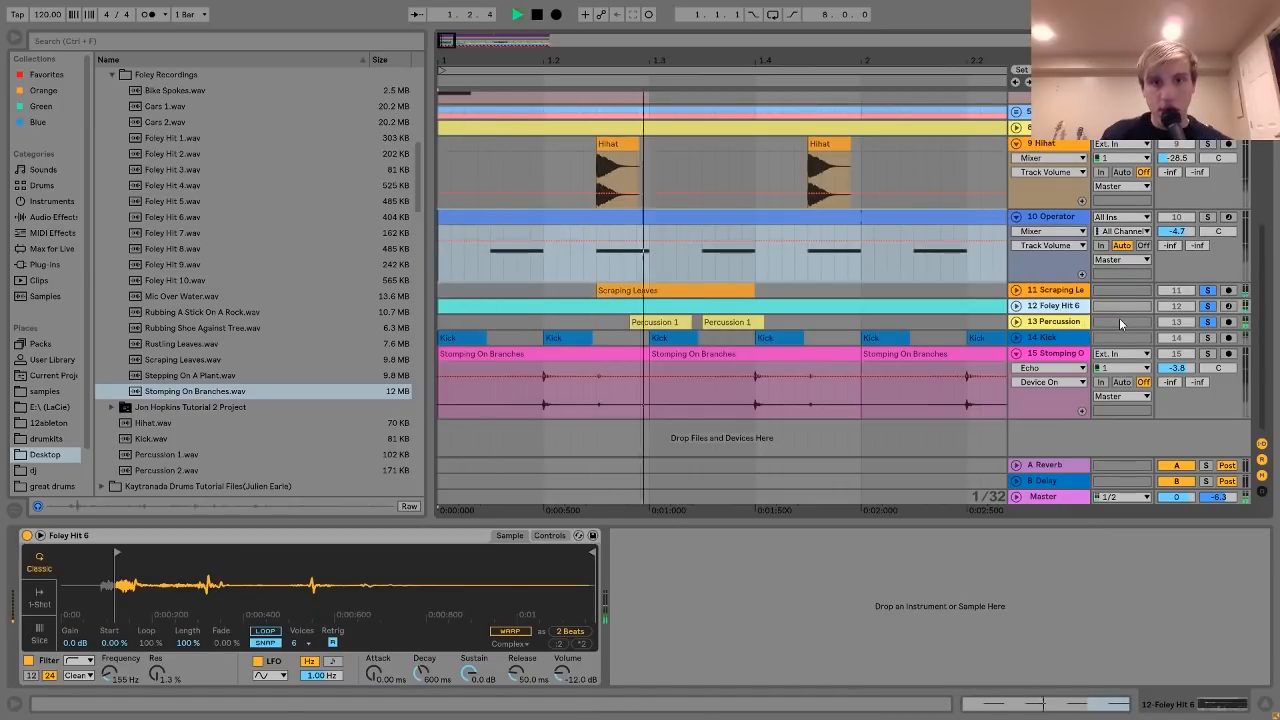
pyautogui.press('space')
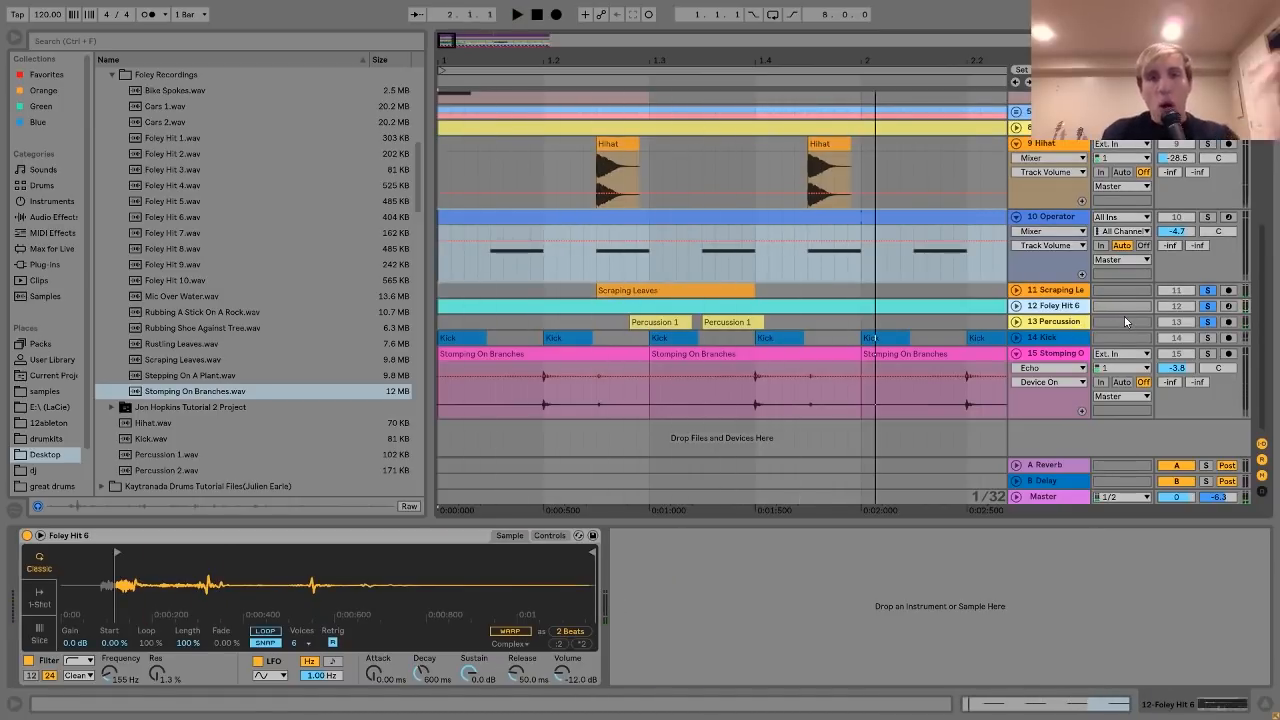
# Unfold 11 Scraping Leaves with its effects shown, solo only that track, and play its first clip.
pyautogui.click(1053, 290)
pyautogui.click(1016, 290)
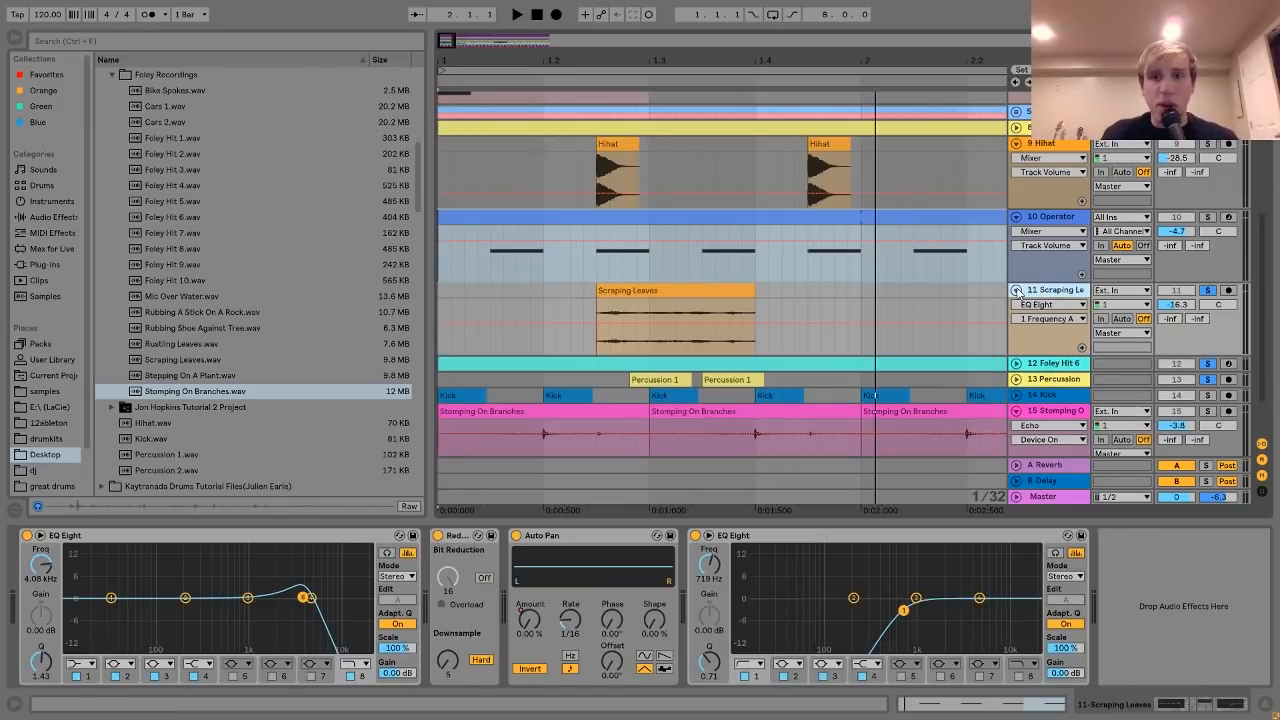
pyautogui.click(1209, 292)
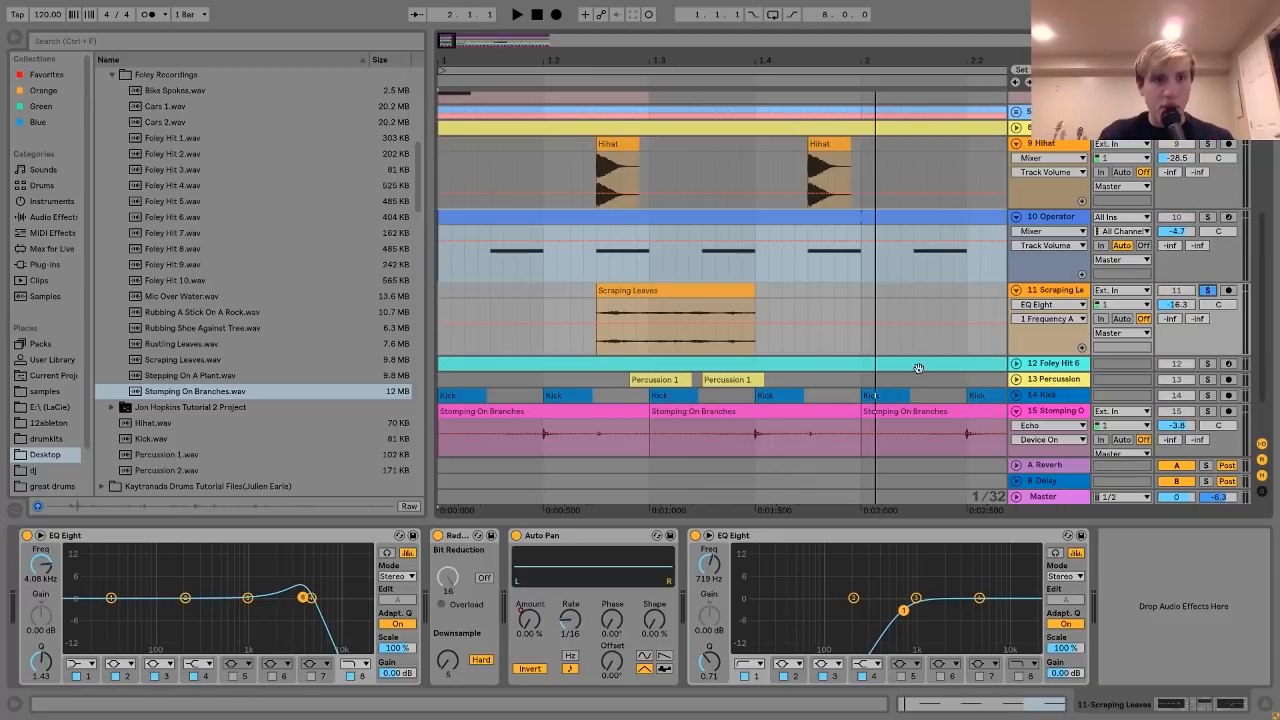
pyautogui.click(675, 290)
pyautogui.press('space')
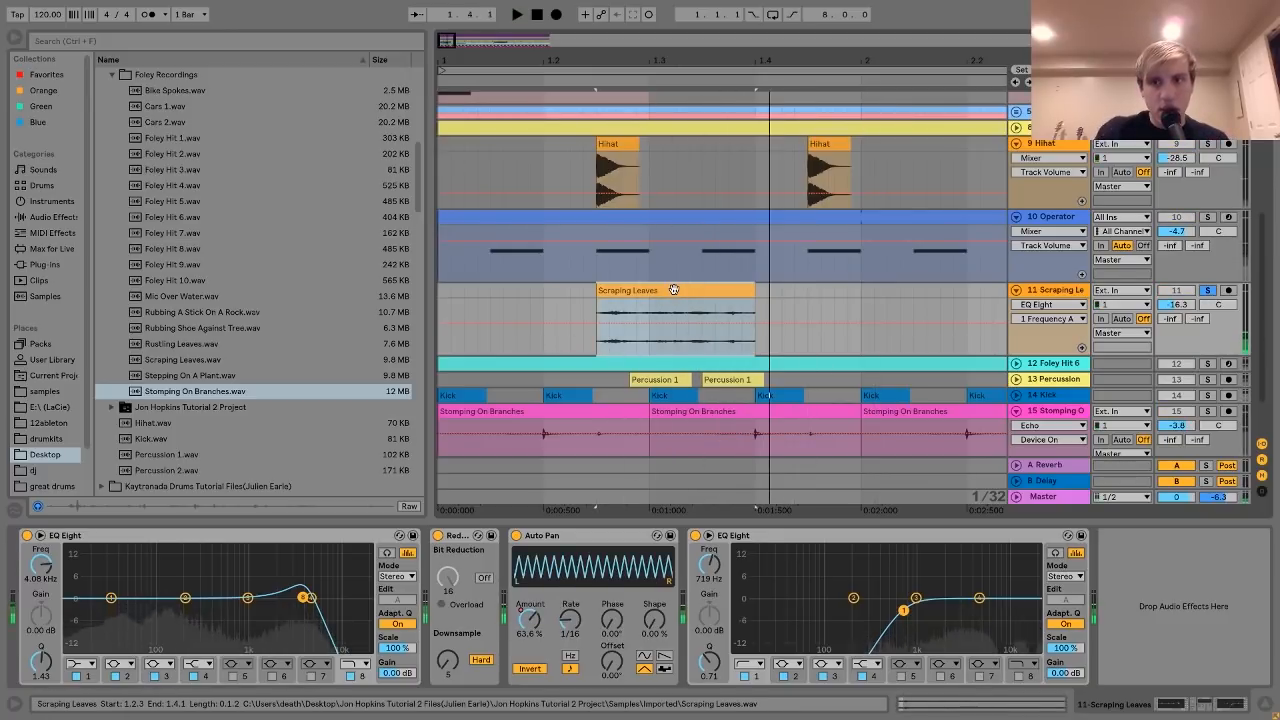
# Play Scraping Leaves with its track volume raised to 1.6 dB, and undo the volume change.
pyautogui.moveTo(1183, 306); pyautogui.dragTo(1183, 262)
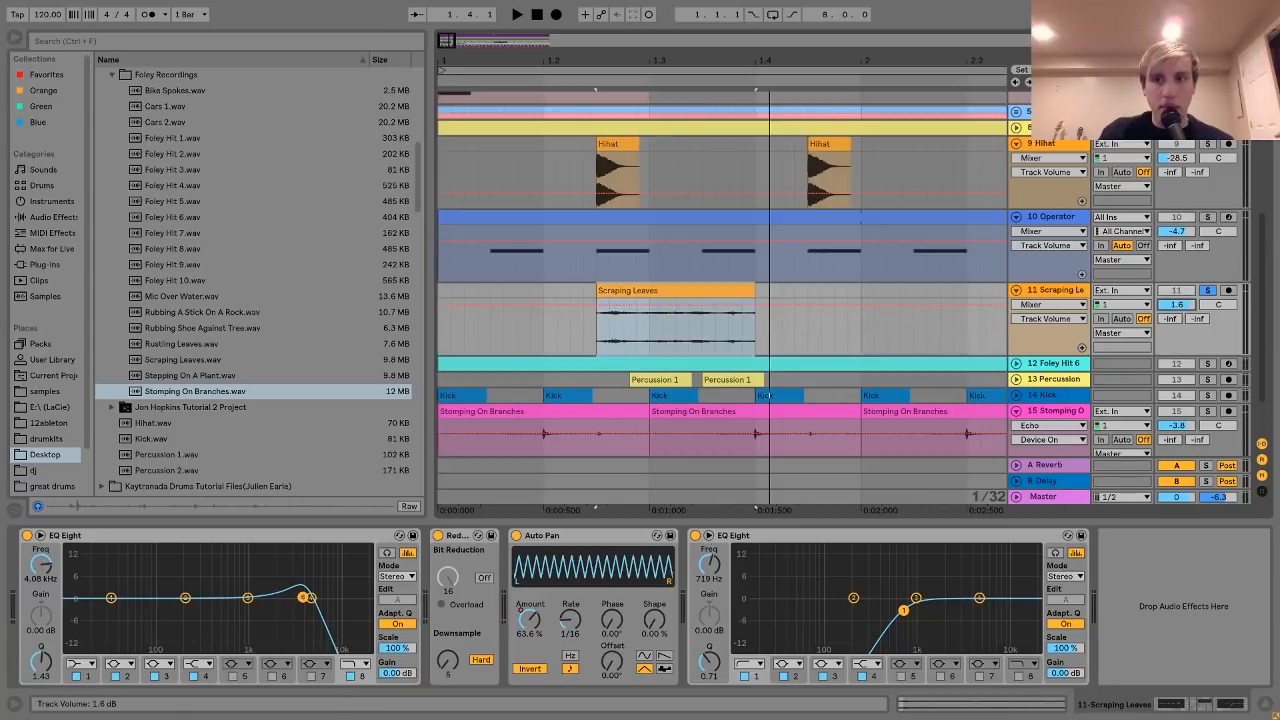
pyautogui.press('space')
pyautogui.press('space')
pyautogui.hotkey('ctrl', 'z')
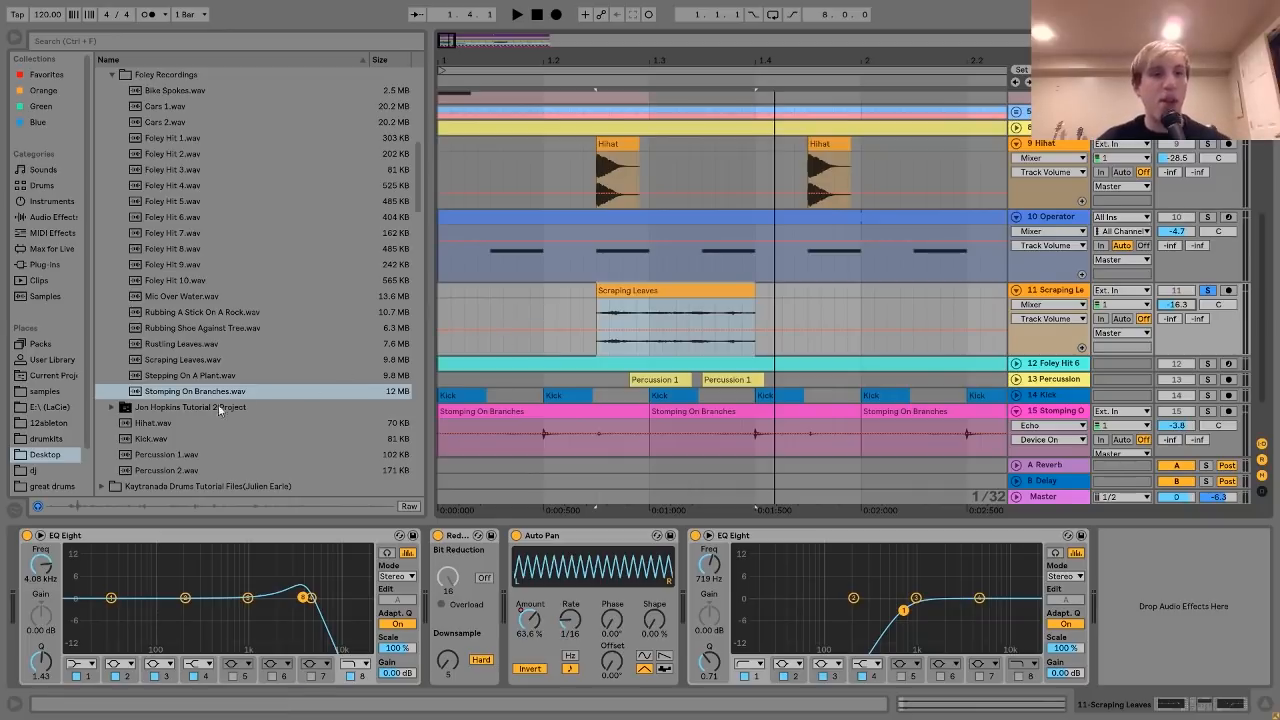
# Locate Scraping Leaves.wav in the browser, show the track's Auto Pan Amount automation, and select its second EQ Eight.
pyautogui.click(158, 358)
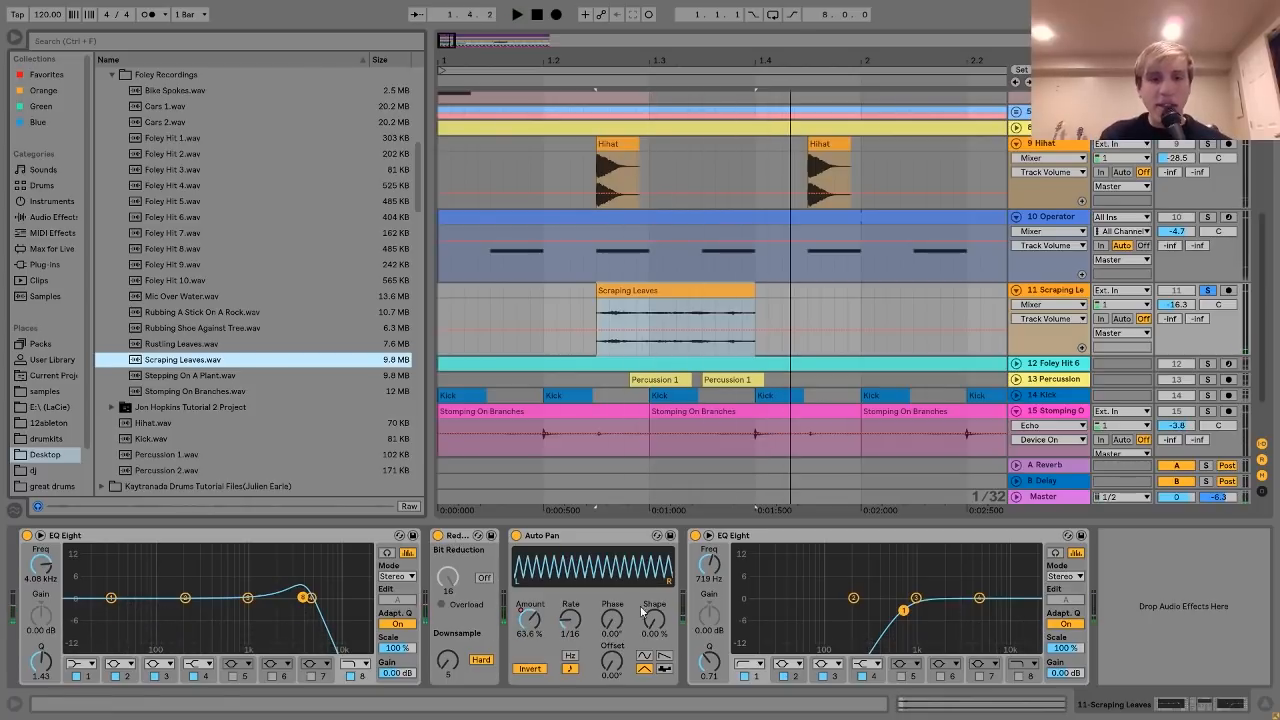
pyautogui.click(532, 626)
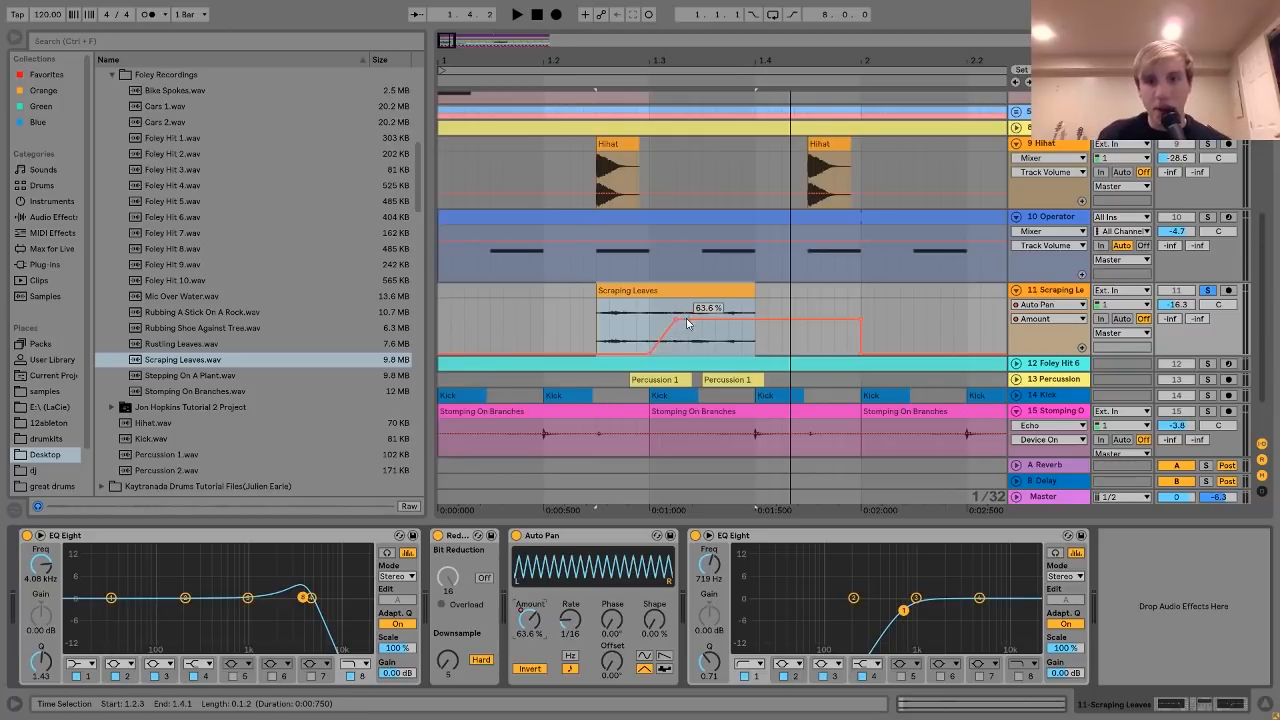
pyautogui.click(864, 537)
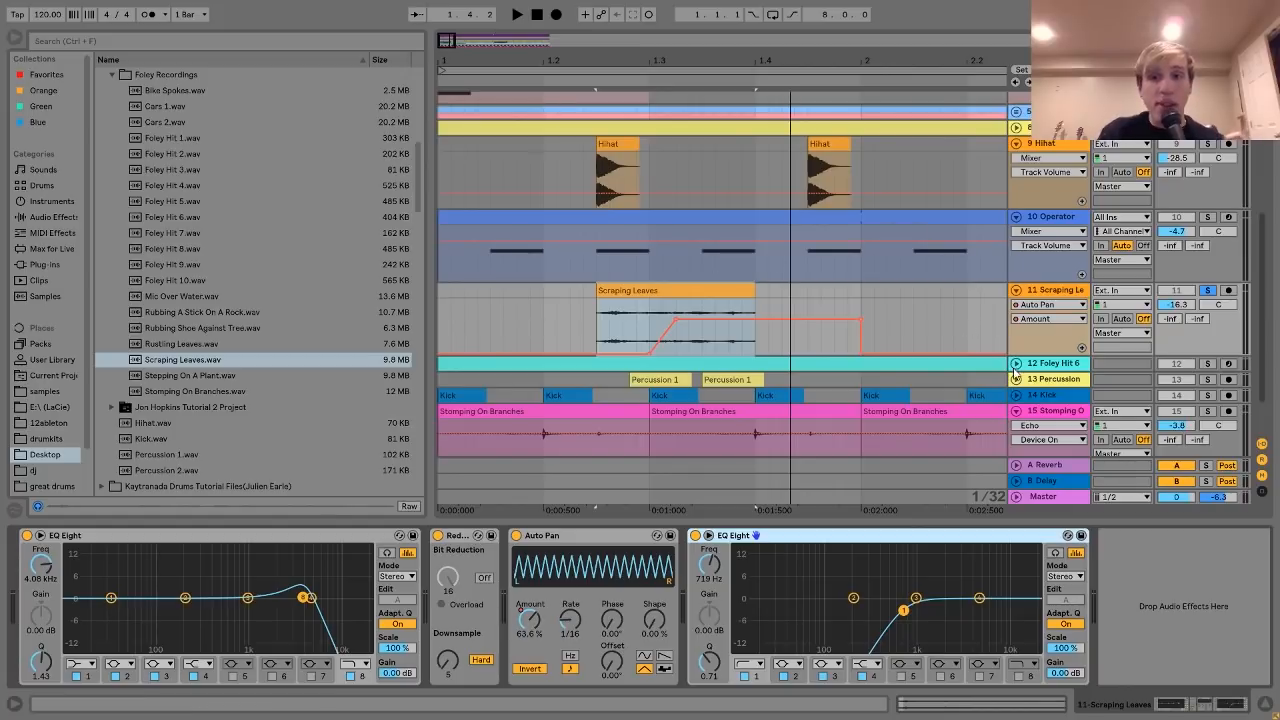
# Unfold 12 Foley Hit 6 with its sampler shown, solo only that track, and play its first clip.
pyautogui.click(1016, 363)
pyautogui.click(1052, 365)
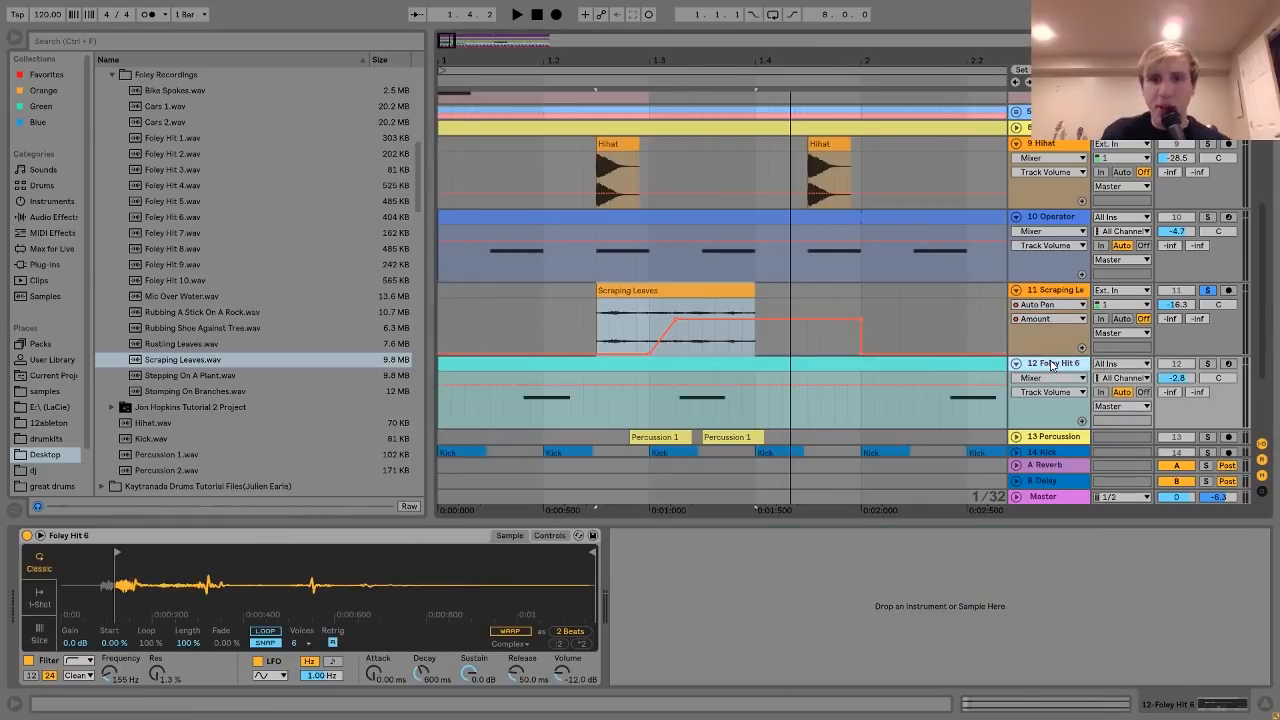
pyautogui.click(1203, 365)
pyautogui.click(480, 362)
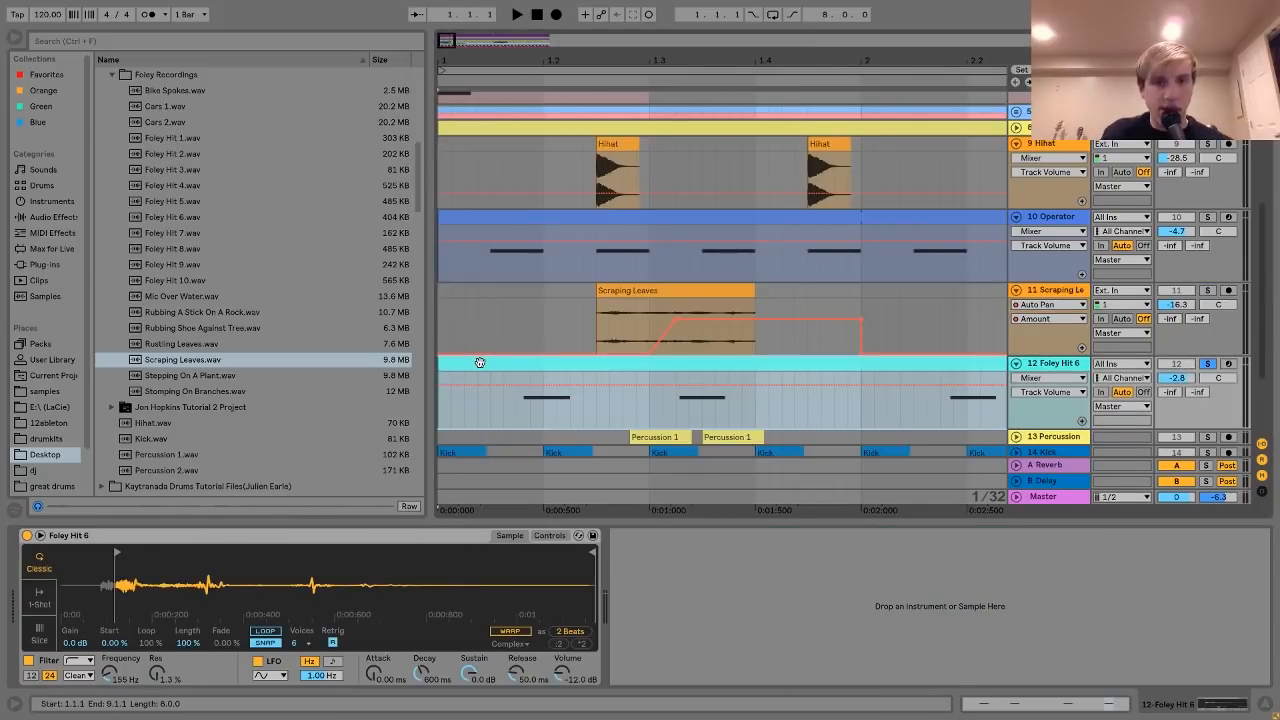
pyautogui.press('space')
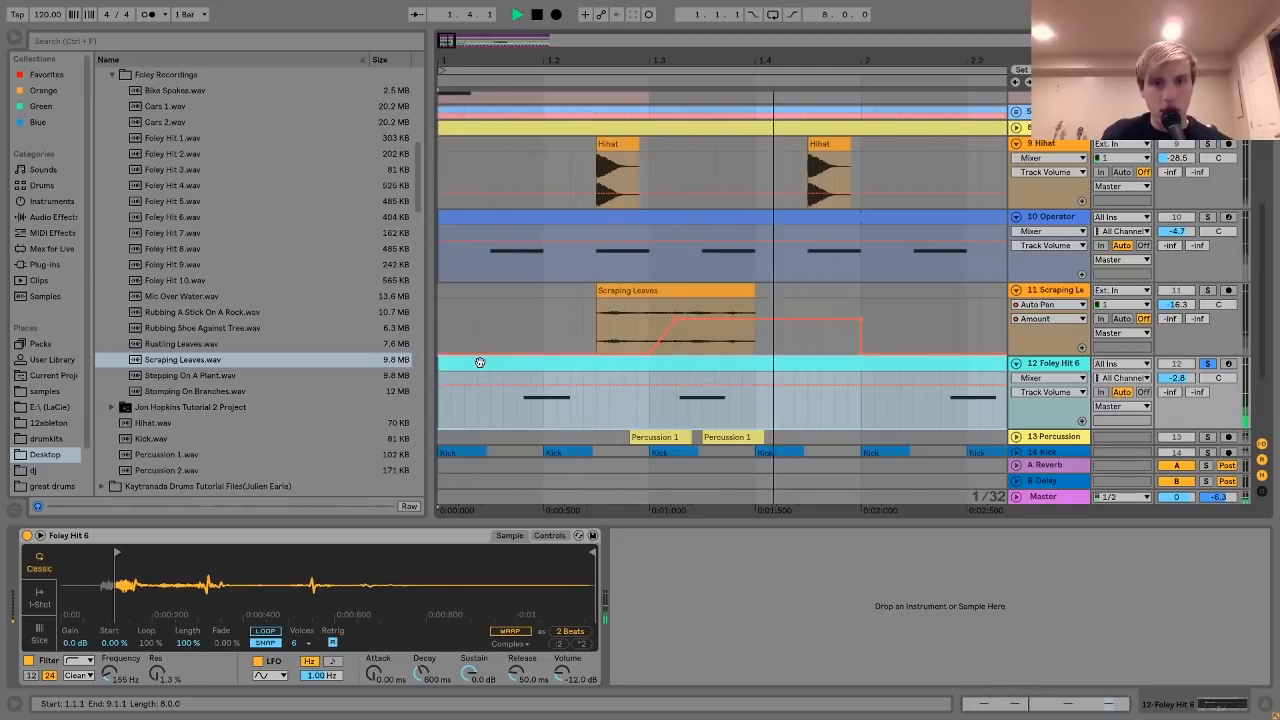
pyautogui.press('space')
# Locate Foley Hit 6.wav in the browser and replay the soloed Foley Hit 6 track.
pyautogui.click(164, 220)
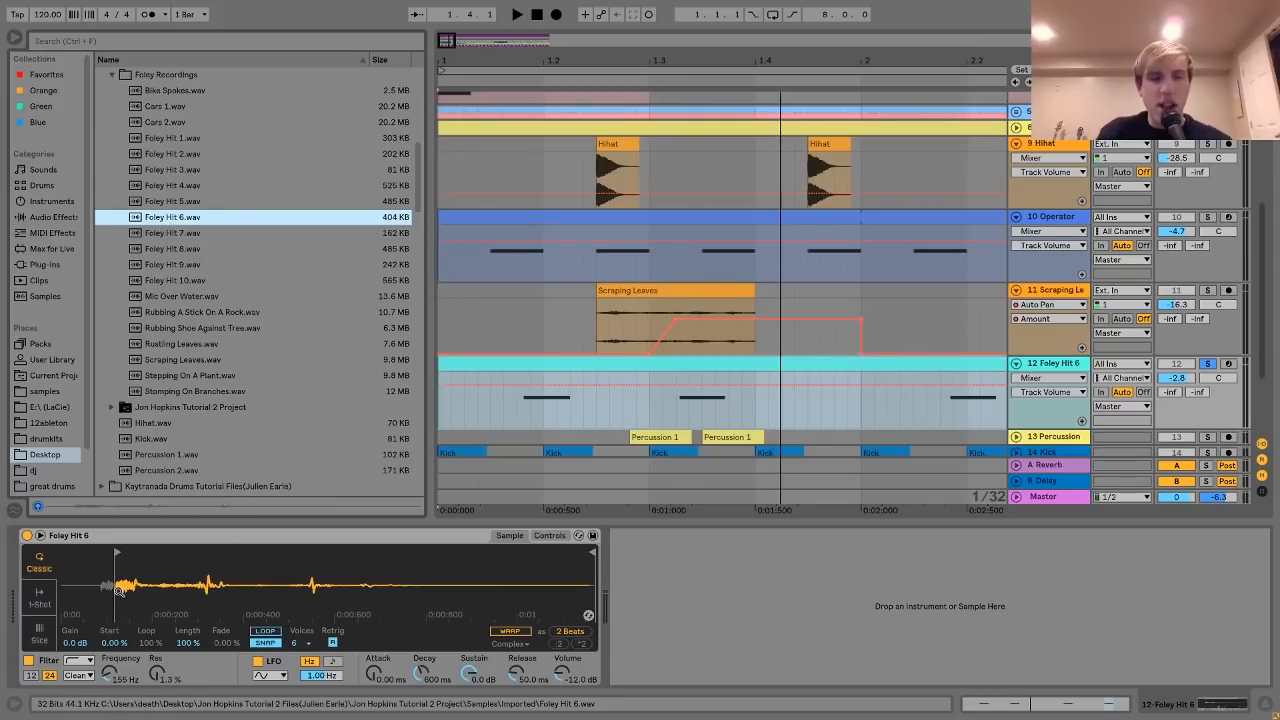
pyautogui.press('space')
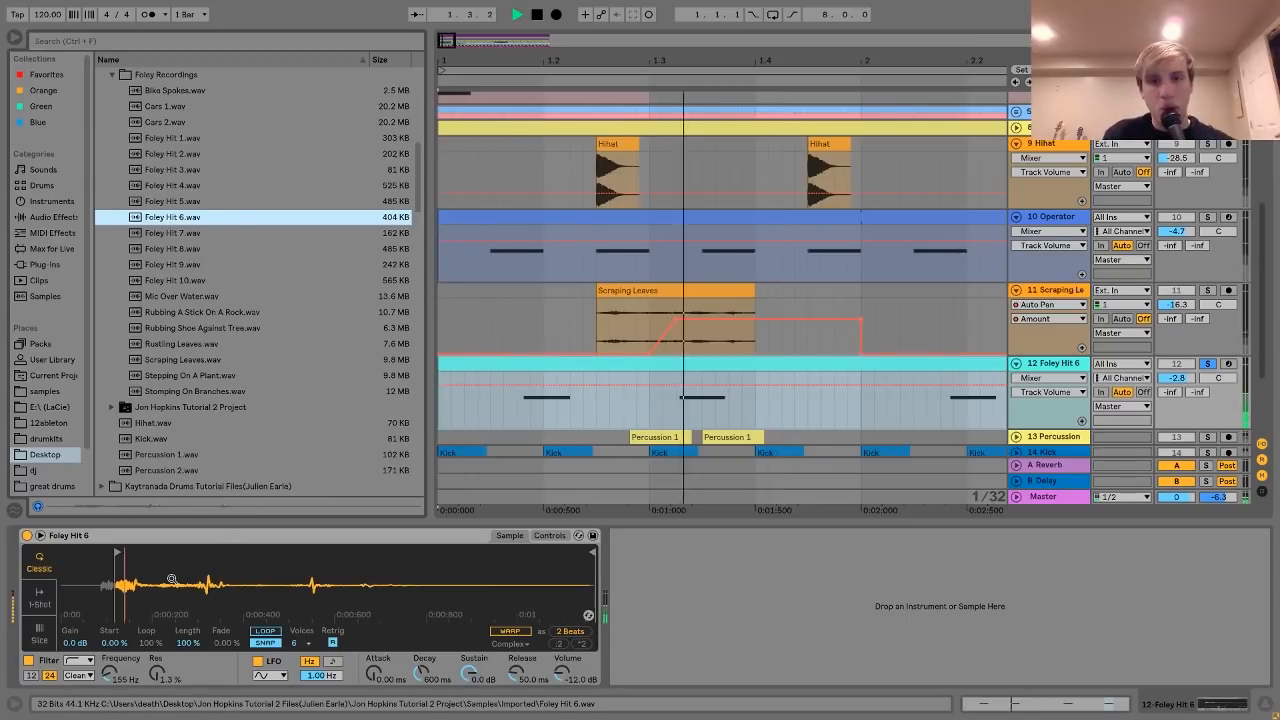
pyautogui.press('space')
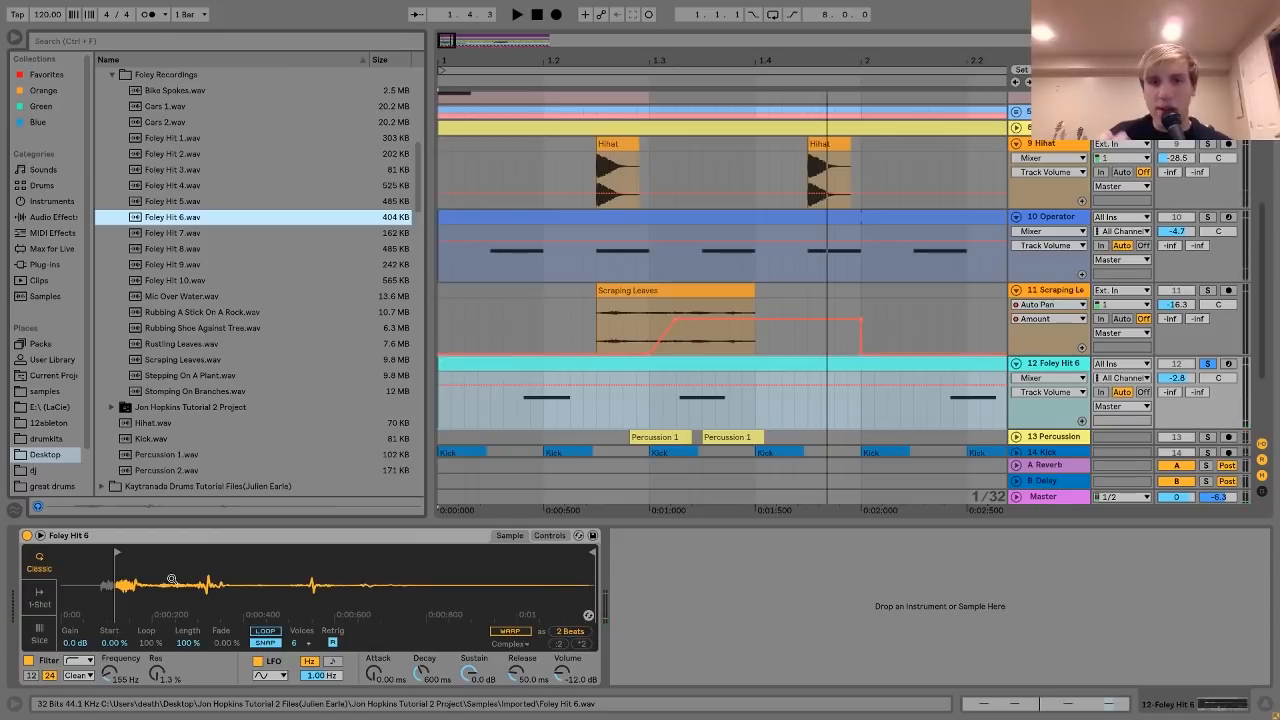
# Unfold 13 Percussion, solo only that track, and play it from 1.2.2.
pyautogui.click(1016, 437)
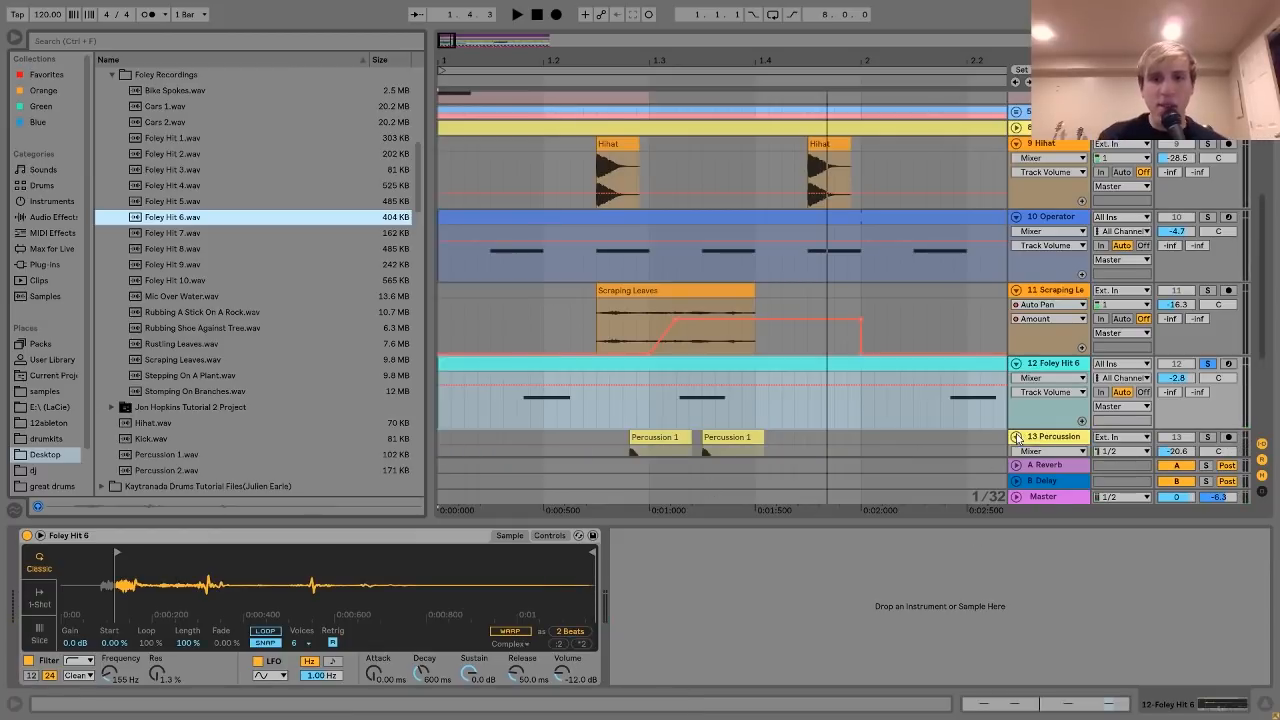
pyautogui.click(1043, 438)
pyautogui.scroll(-3, 1043, 438)
pyautogui.click(1208, 305)
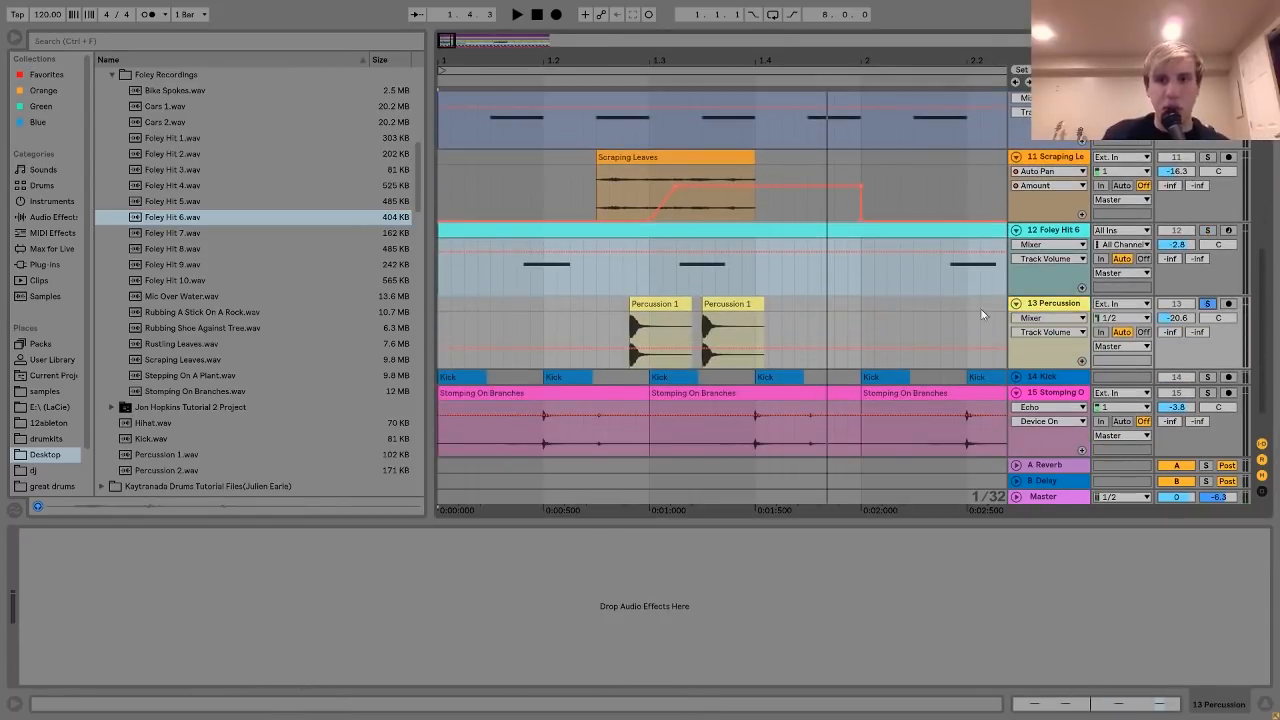
pyautogui.click(566, 318)
pyautogui.press('space')
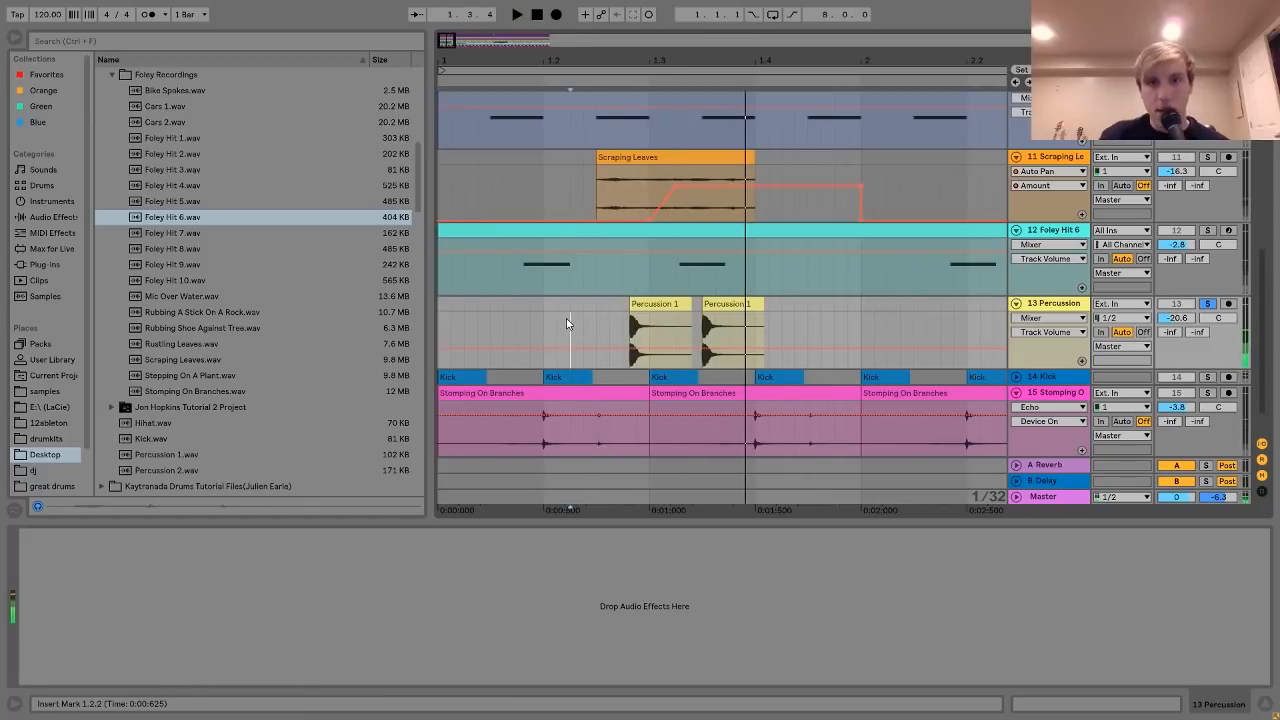
# Solo 10 Operator together with 13 Percussion and play both from the start of the Operator clip.
pyautogui.scroll(3, 566, 318)
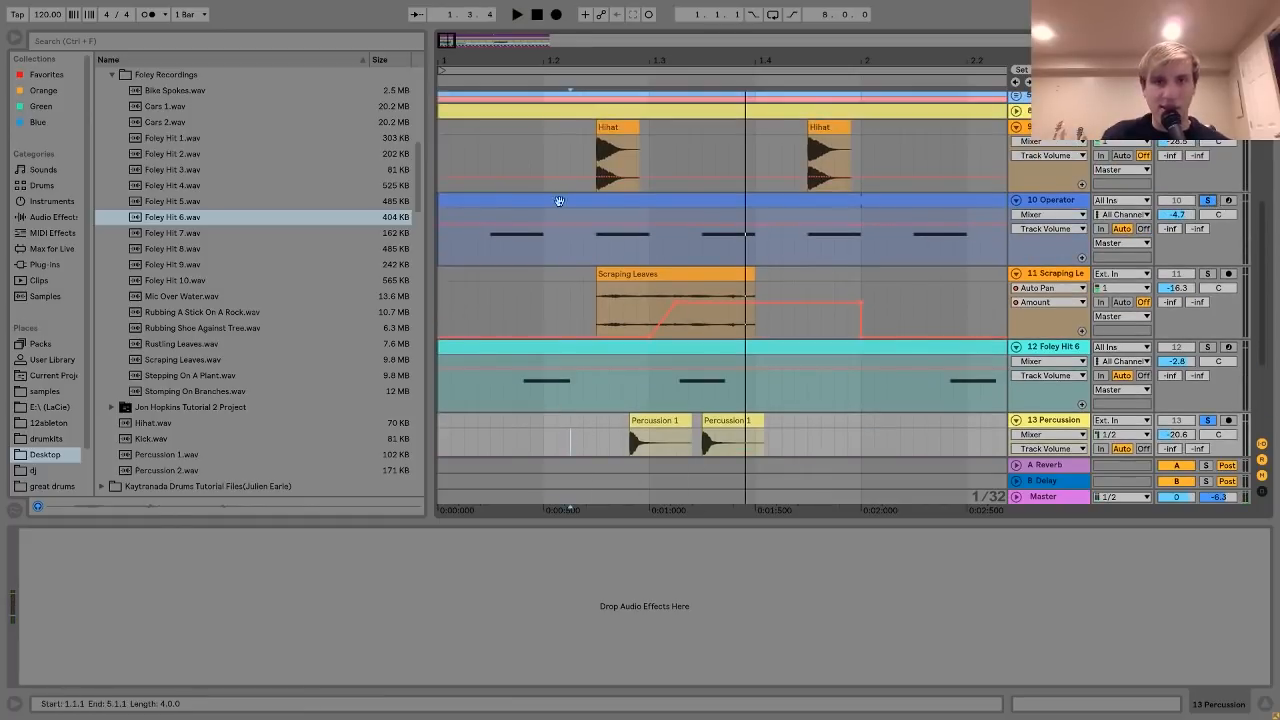
pyautogui.click(459, 197)
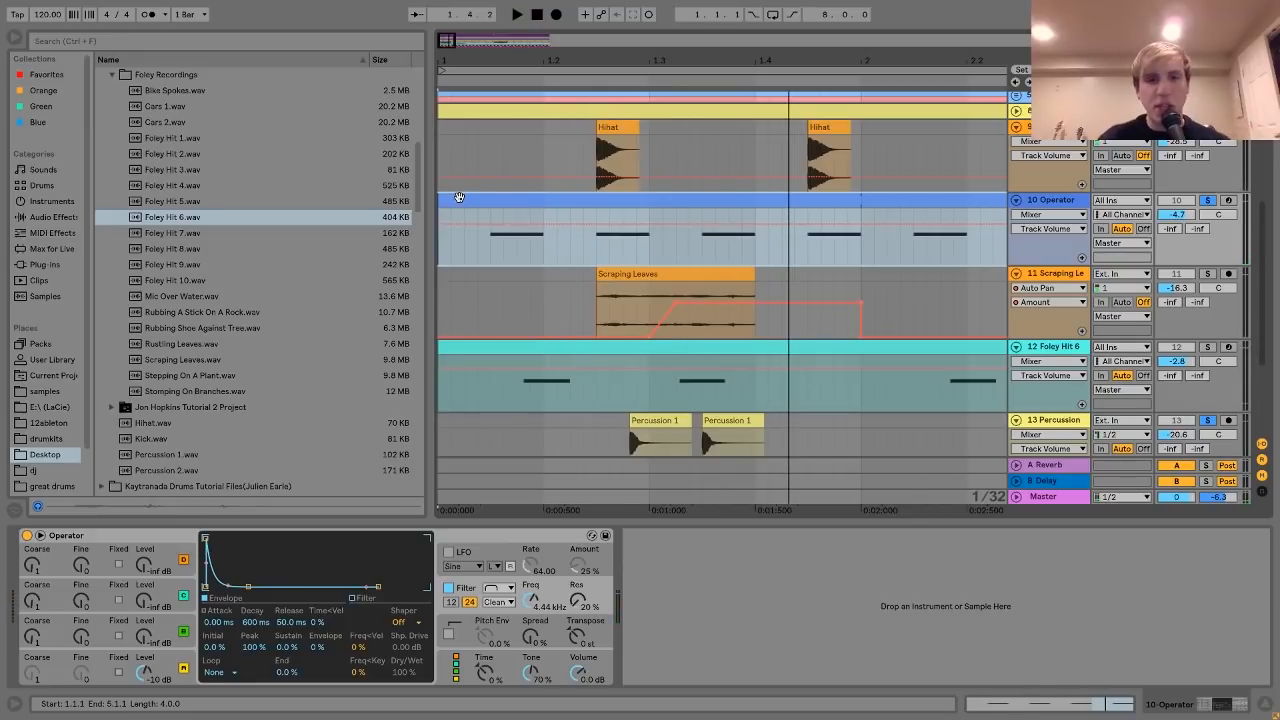
pyautogui.scroll(-4, 459, 197)
# Turn off the solos on 13 Percussion and 10 Operator, and fold the 13 Percussion track.
pyautogui.click(667, 272)
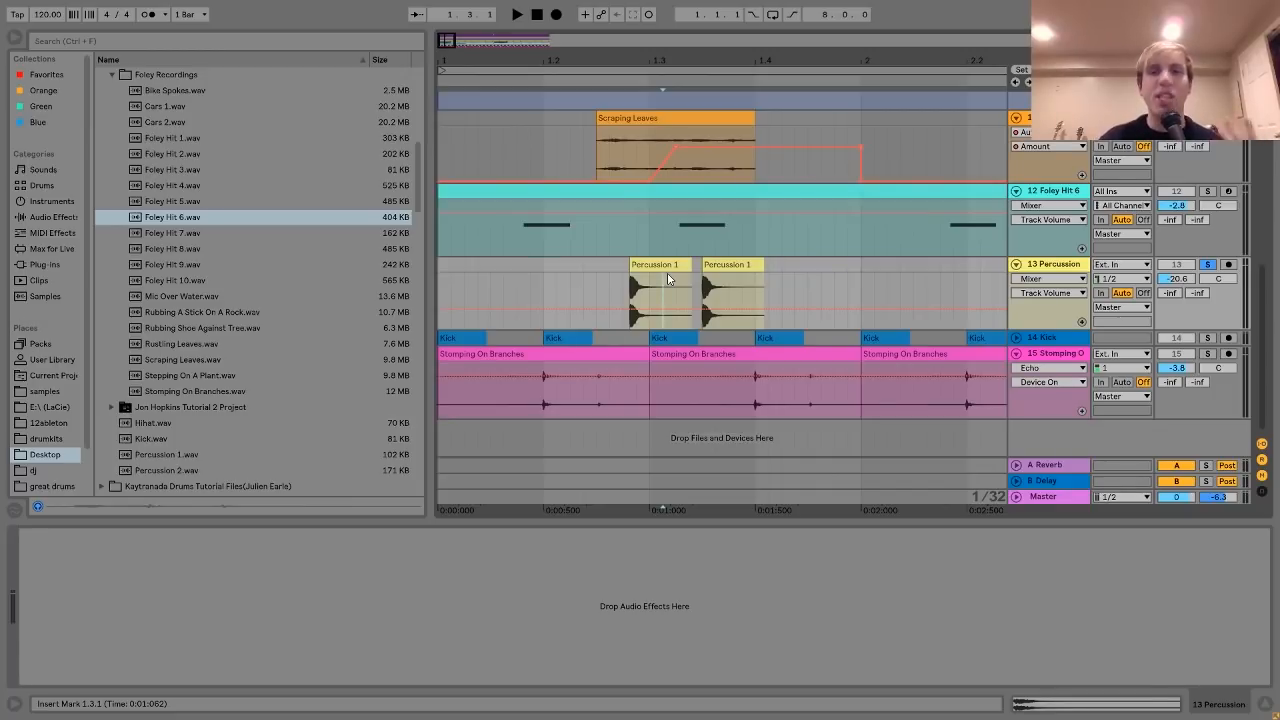
pyautogui.click(1207, 266)
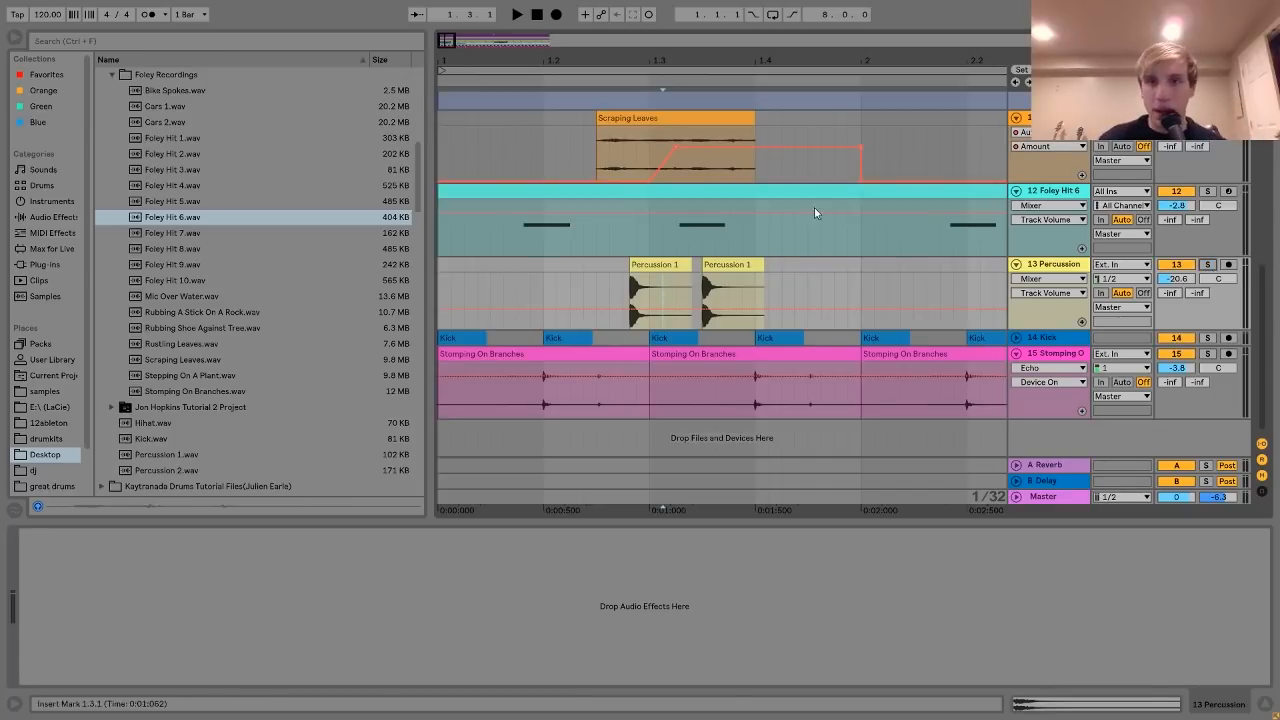
pyautogui.scroll(3, 800, 200)
pyautogui.click(1016, 381)
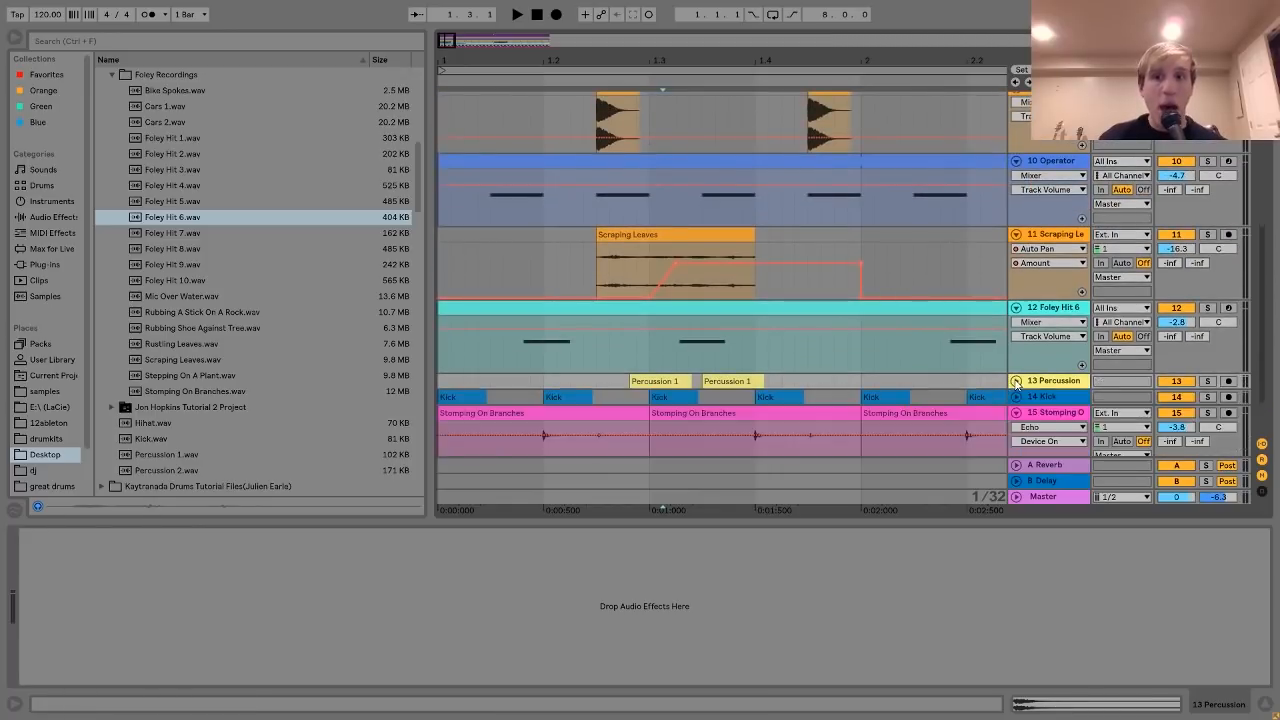
# Show the full arrangement length, display the first track's Analog device chain, and look over the tracks down to 13 Percussion.
pyautogui.scroll(5, 708, 120)
pyautogui.moveTo(644, 62); pyautogui.dragTo(448, 63)
pyautogui.scroll(2, 504, 192)
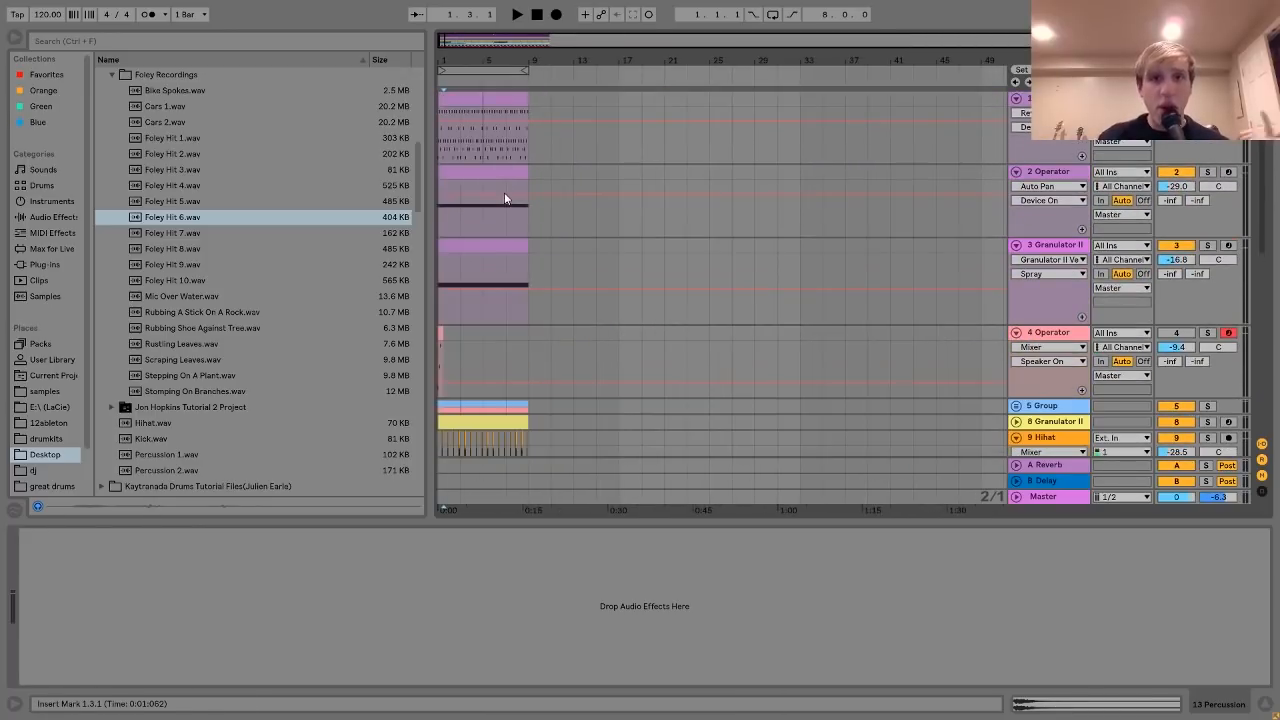
pyautogui.rightClick(504, 192)
pyautogui.press('Escape')
pyautogui.click(1050, 99)
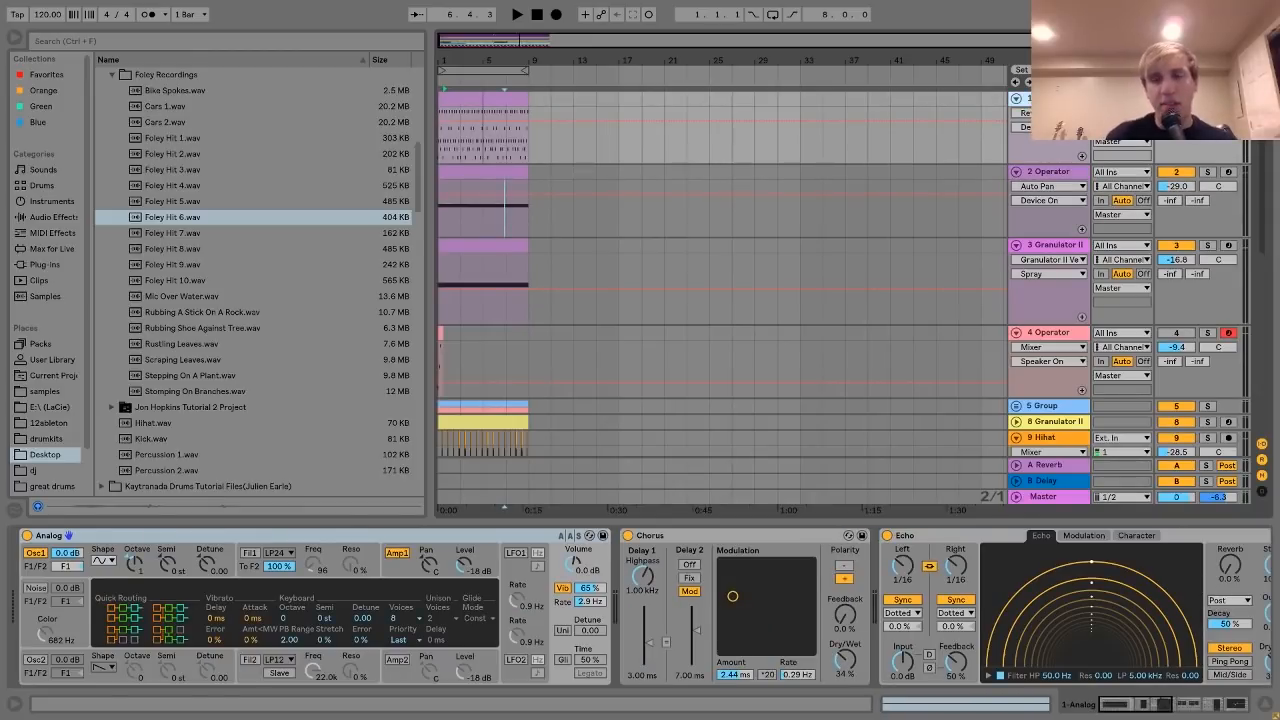
pyautogui.scroll(-3, 720, 280)
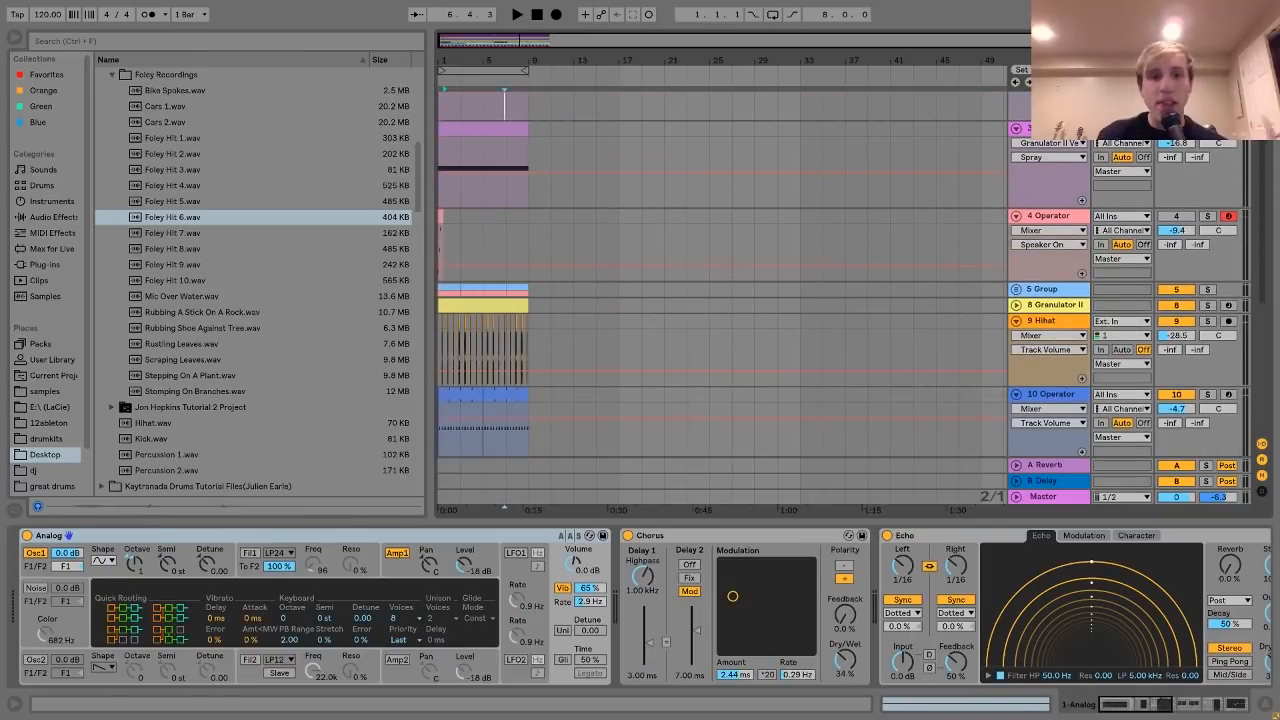
pyautogui.scroll(-4, 720, 280)
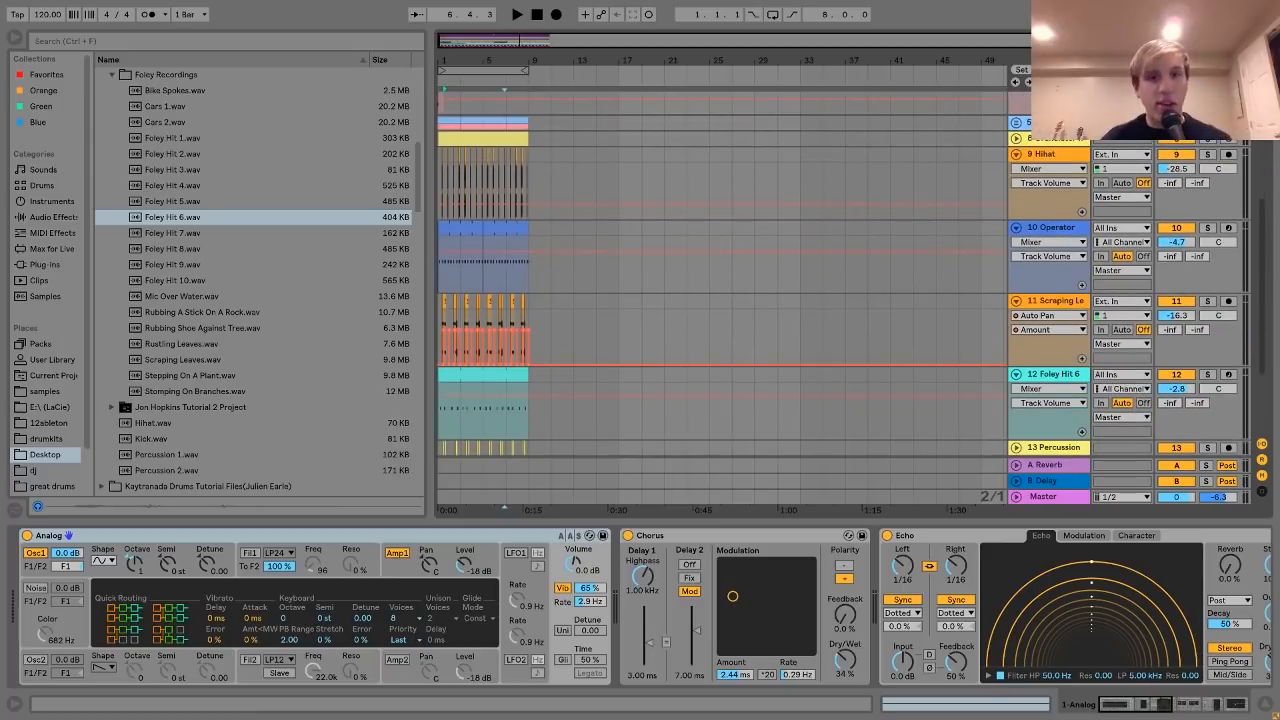